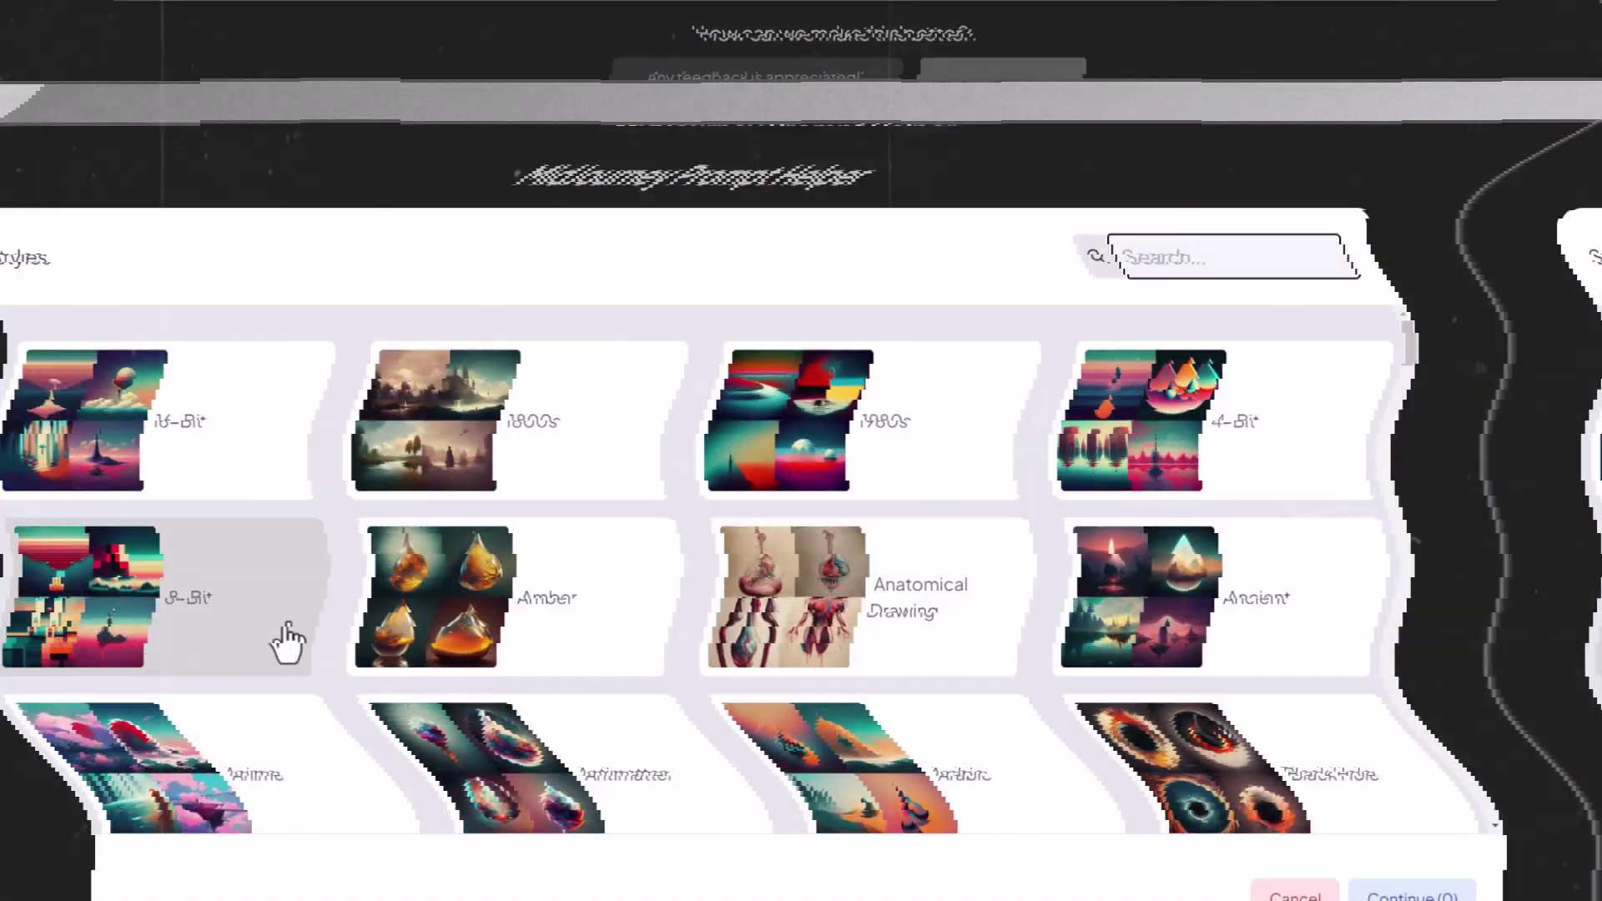
# Select the Diabolic style card and set its weight slider to 2.
pyautogui.moveTo(1524, 200); pyautogui.dragTo(1584, 346)
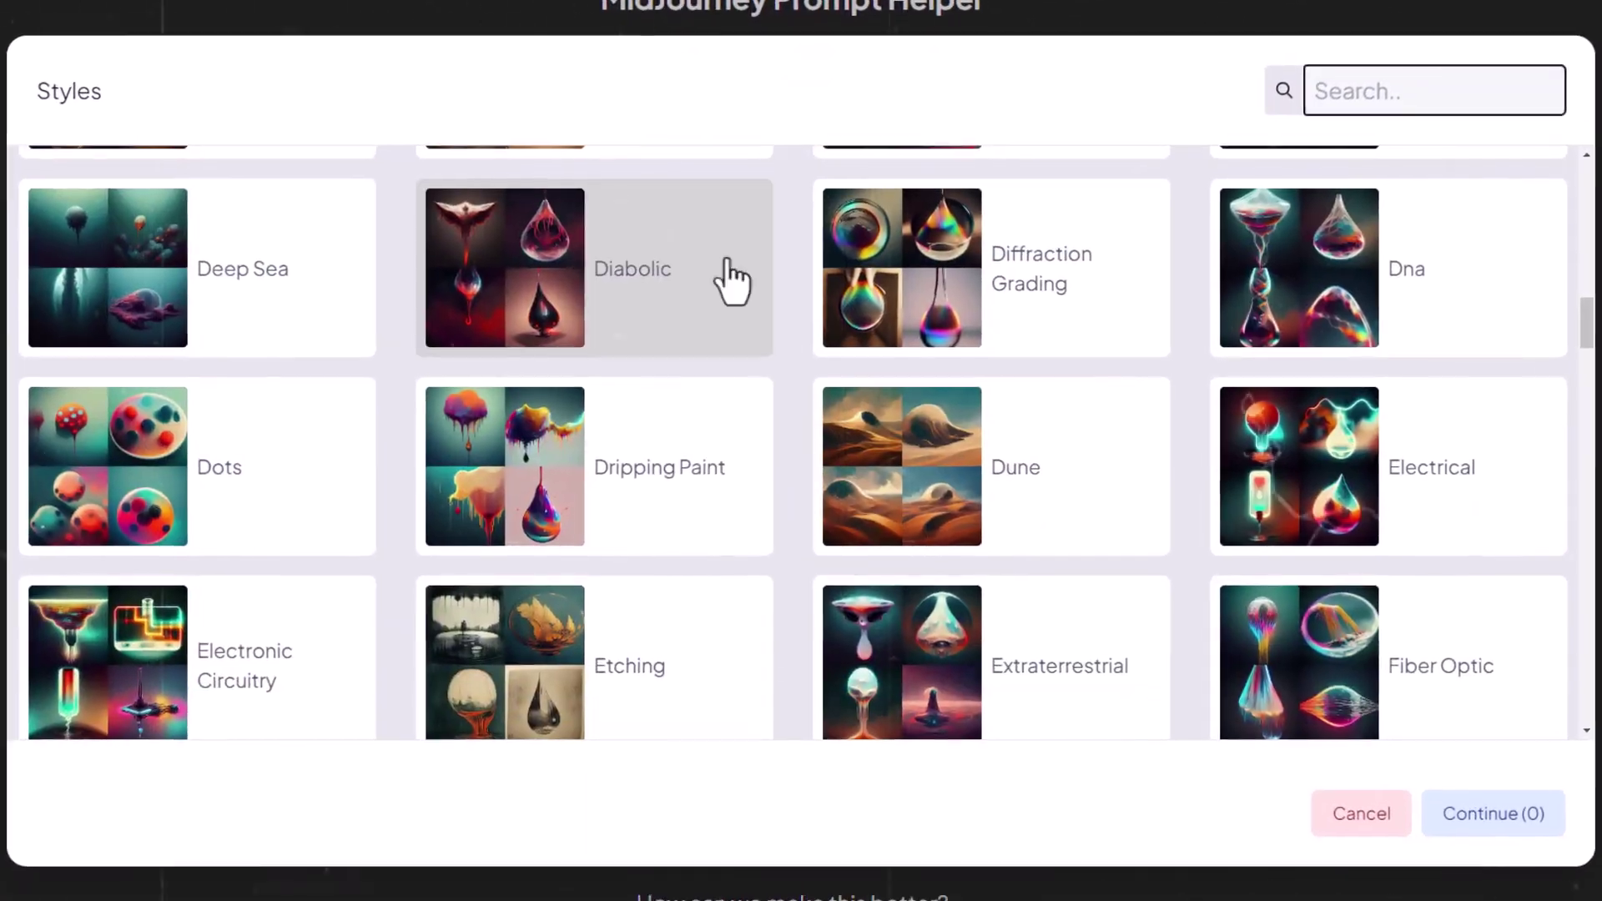
pyautogui.click(730, 283)
pyautogui.moveTo(615, 347); pyautogui.dragTo(636, 348)
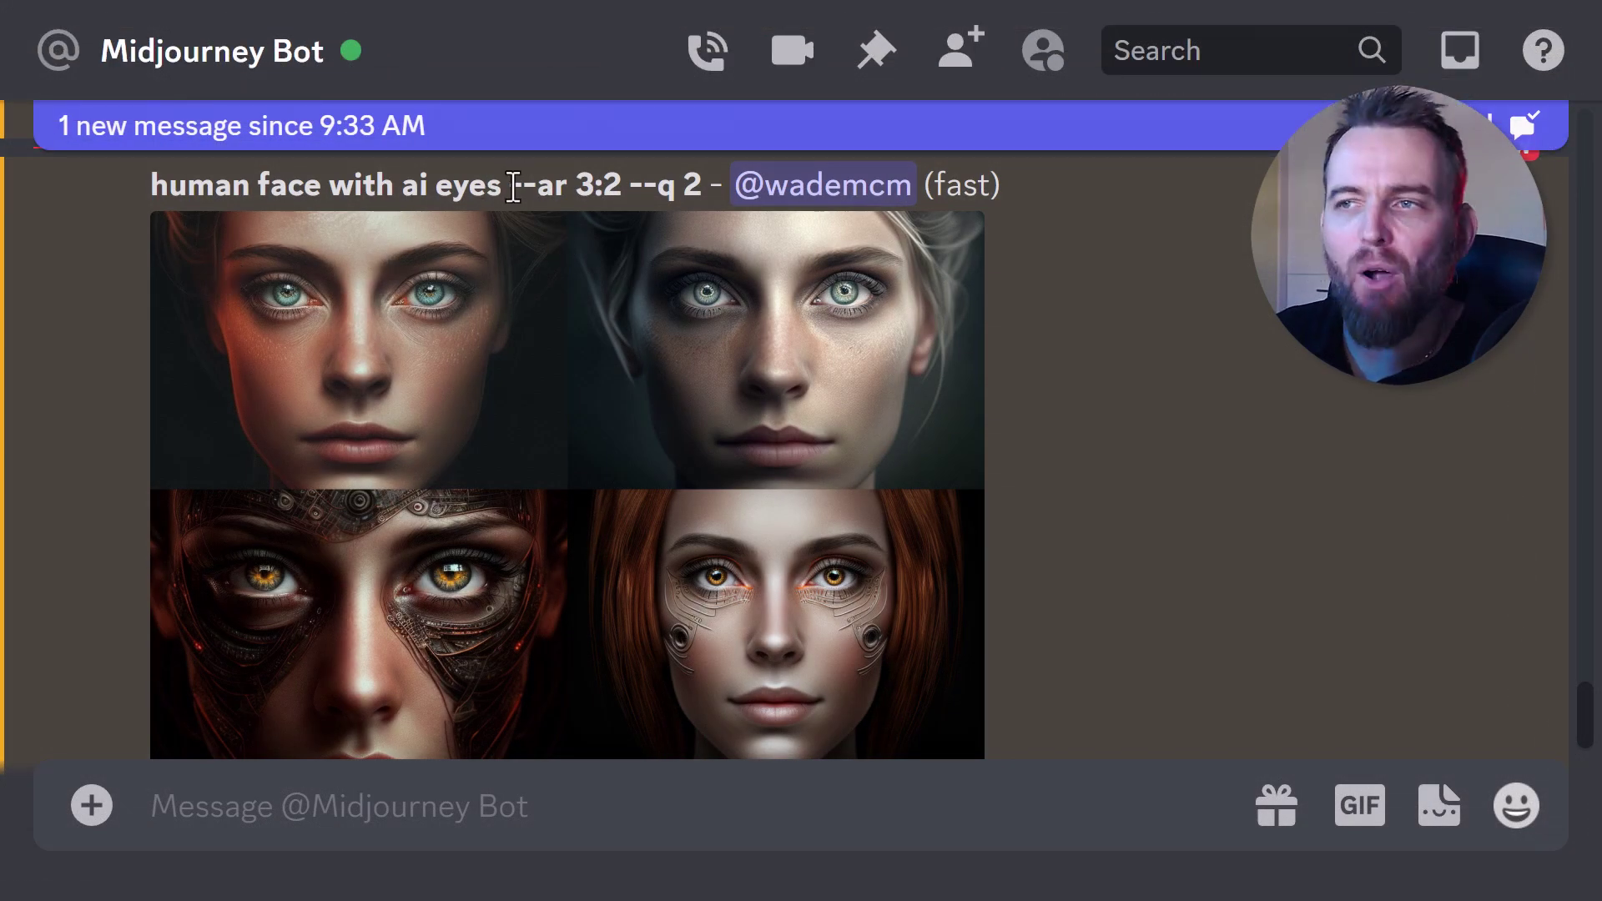
pyautogui.moveTo(511, 184); pyautogui.dragTo(698, 200)
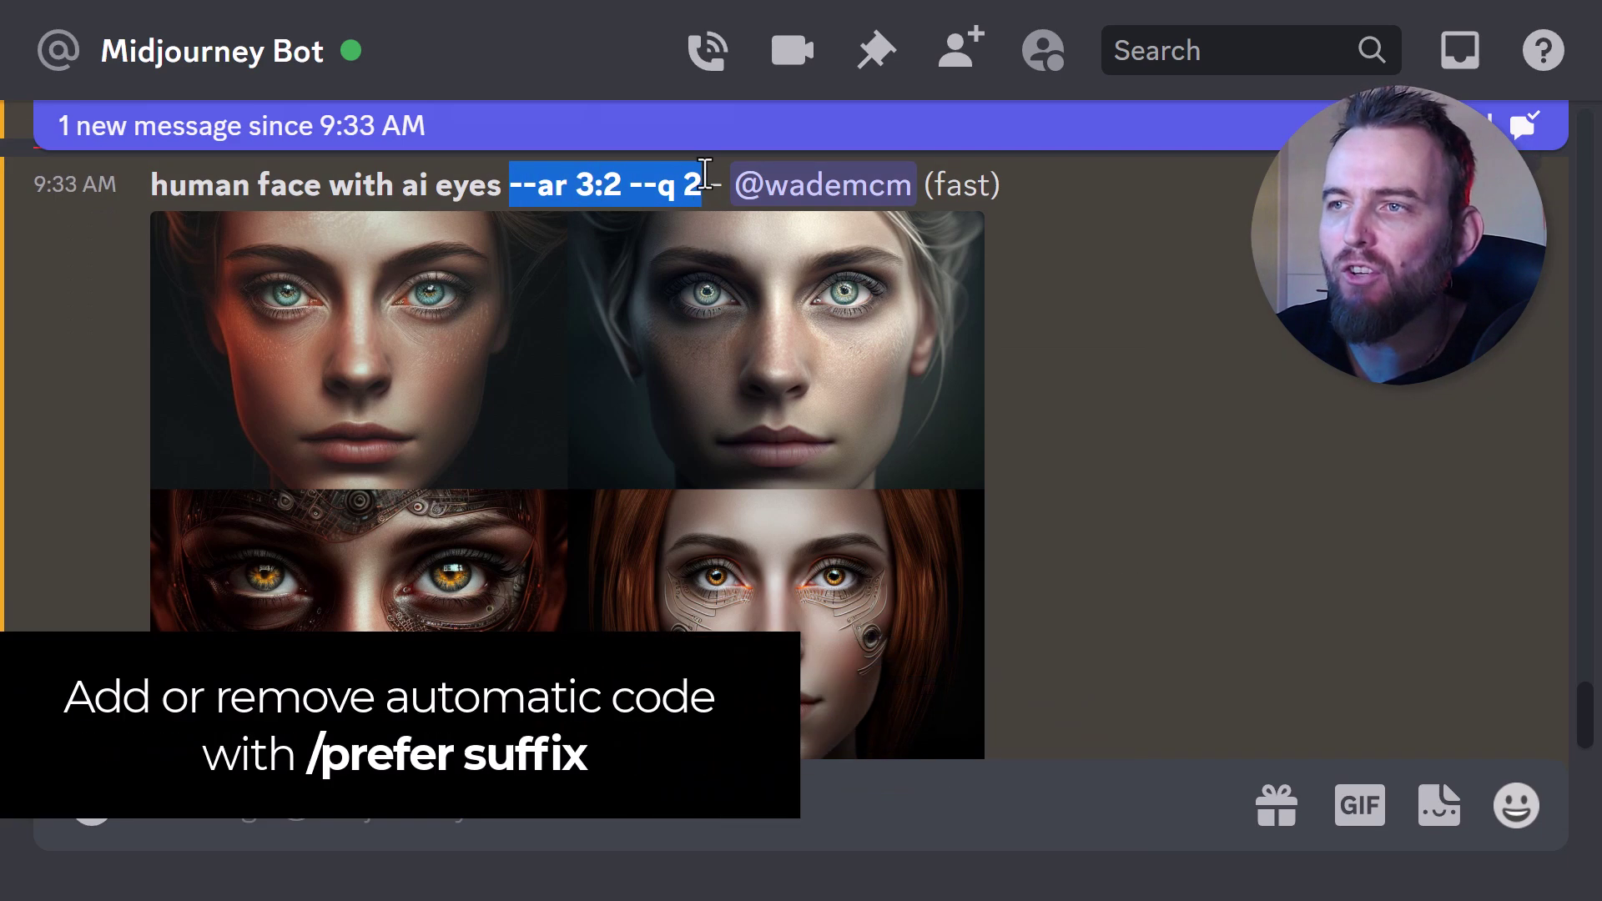
pyautogui.click(1060, 371)
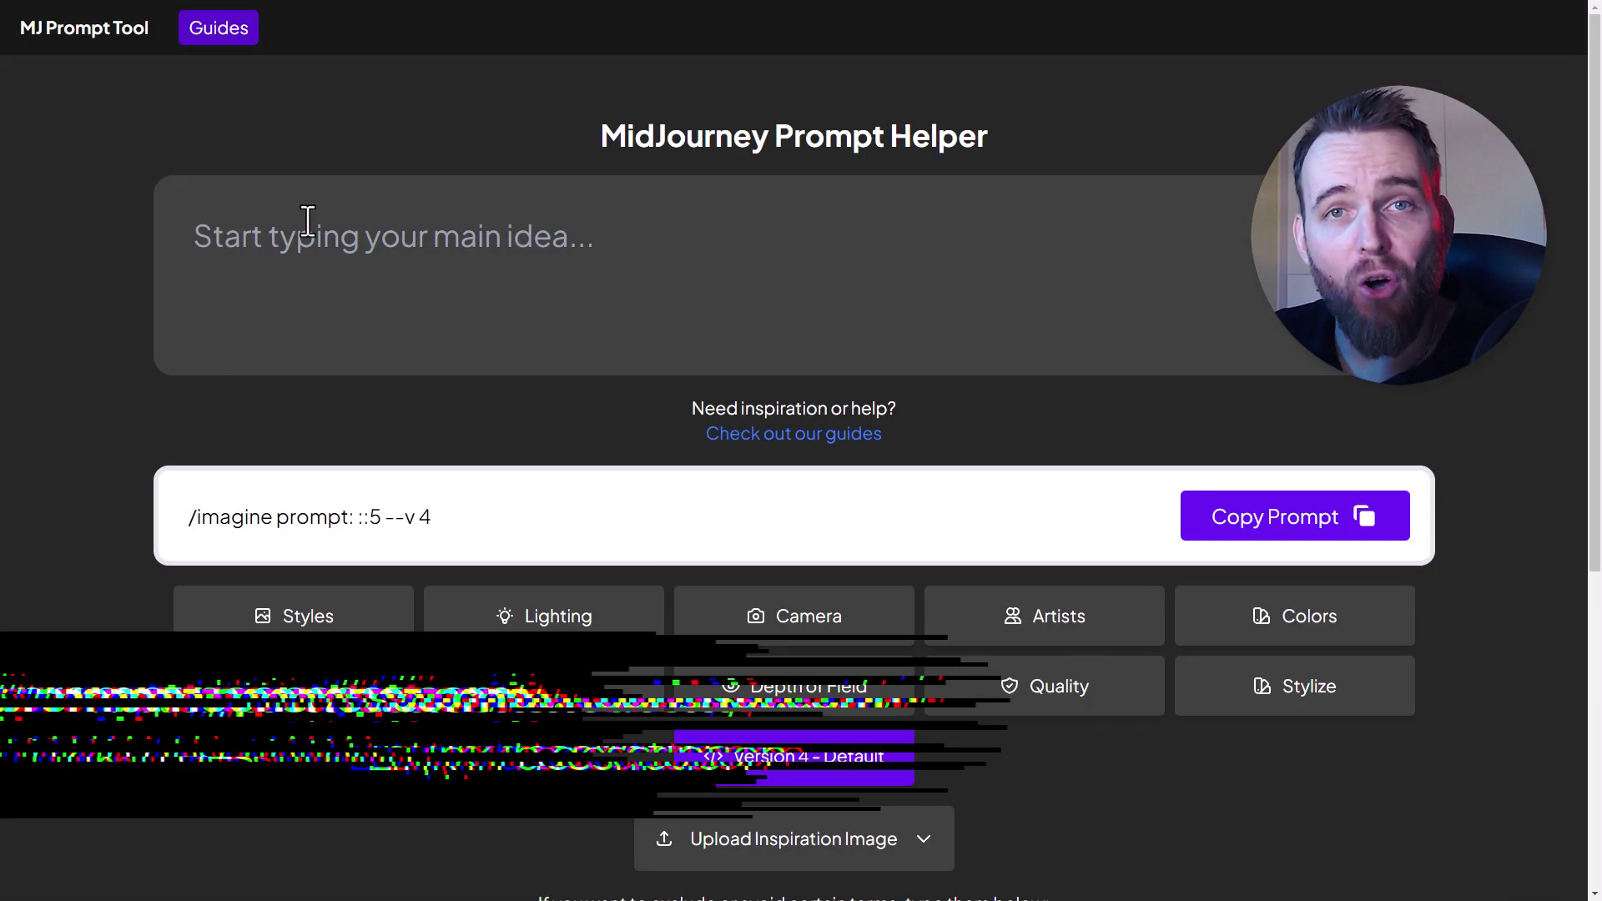
# Enter 'human face' as the main idea, adjusting its weight to 3.5 and then 1.3.
pyautogui.click(559, 238)
pyautogui.write('human')
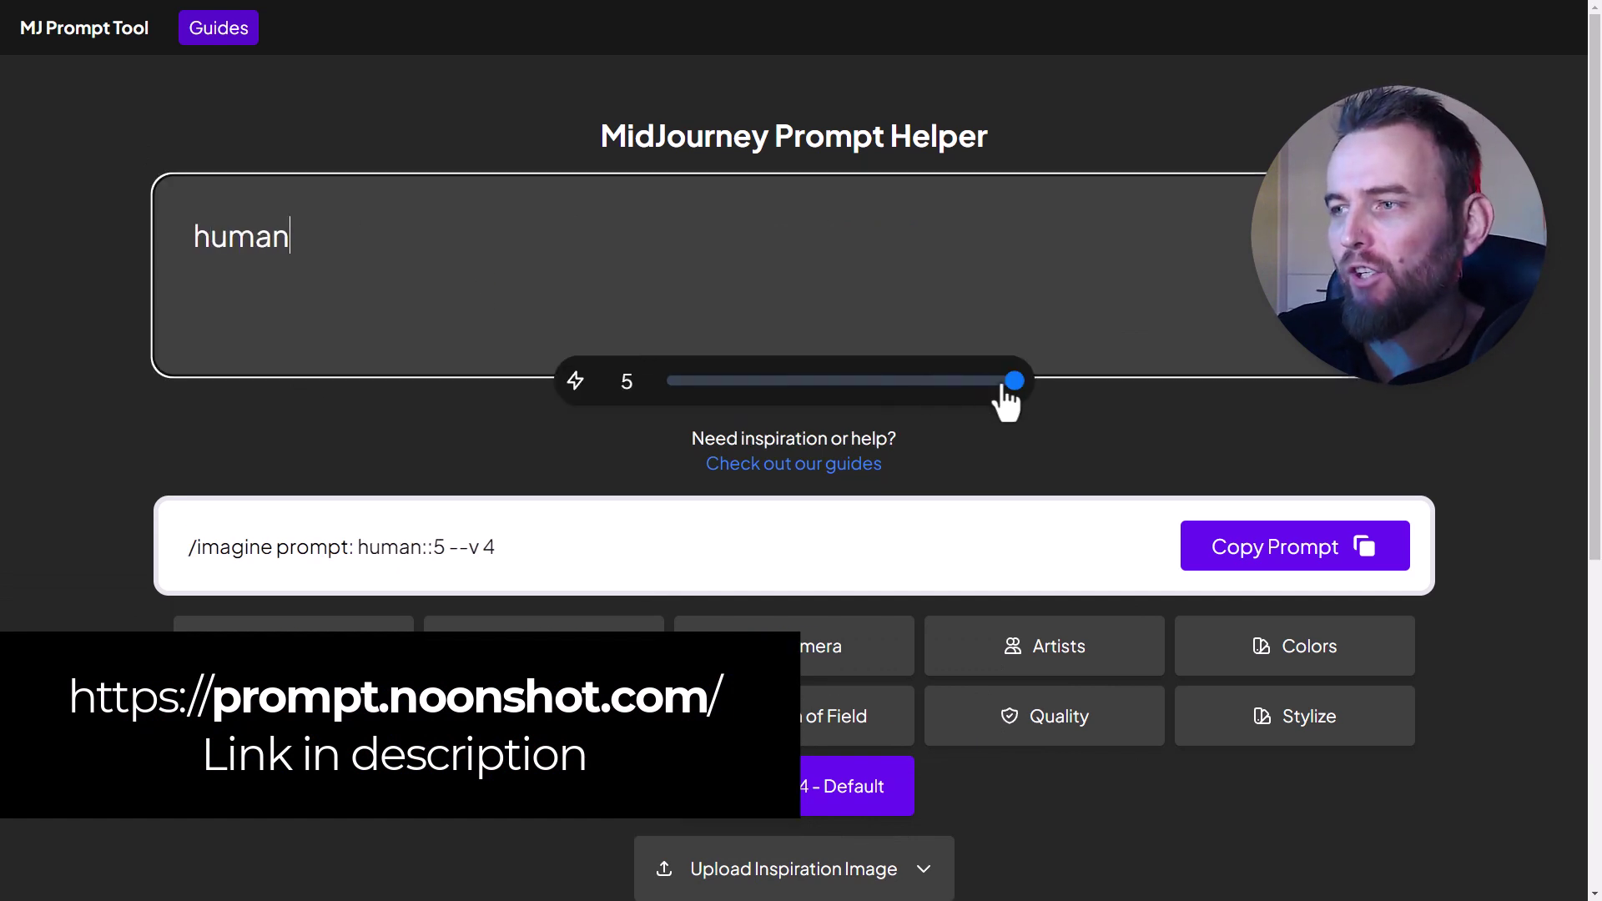
pyautogui.moveTo(1011, 385); pyautogui.dragTo(914, 391)
pyautogui.click(341, 239)
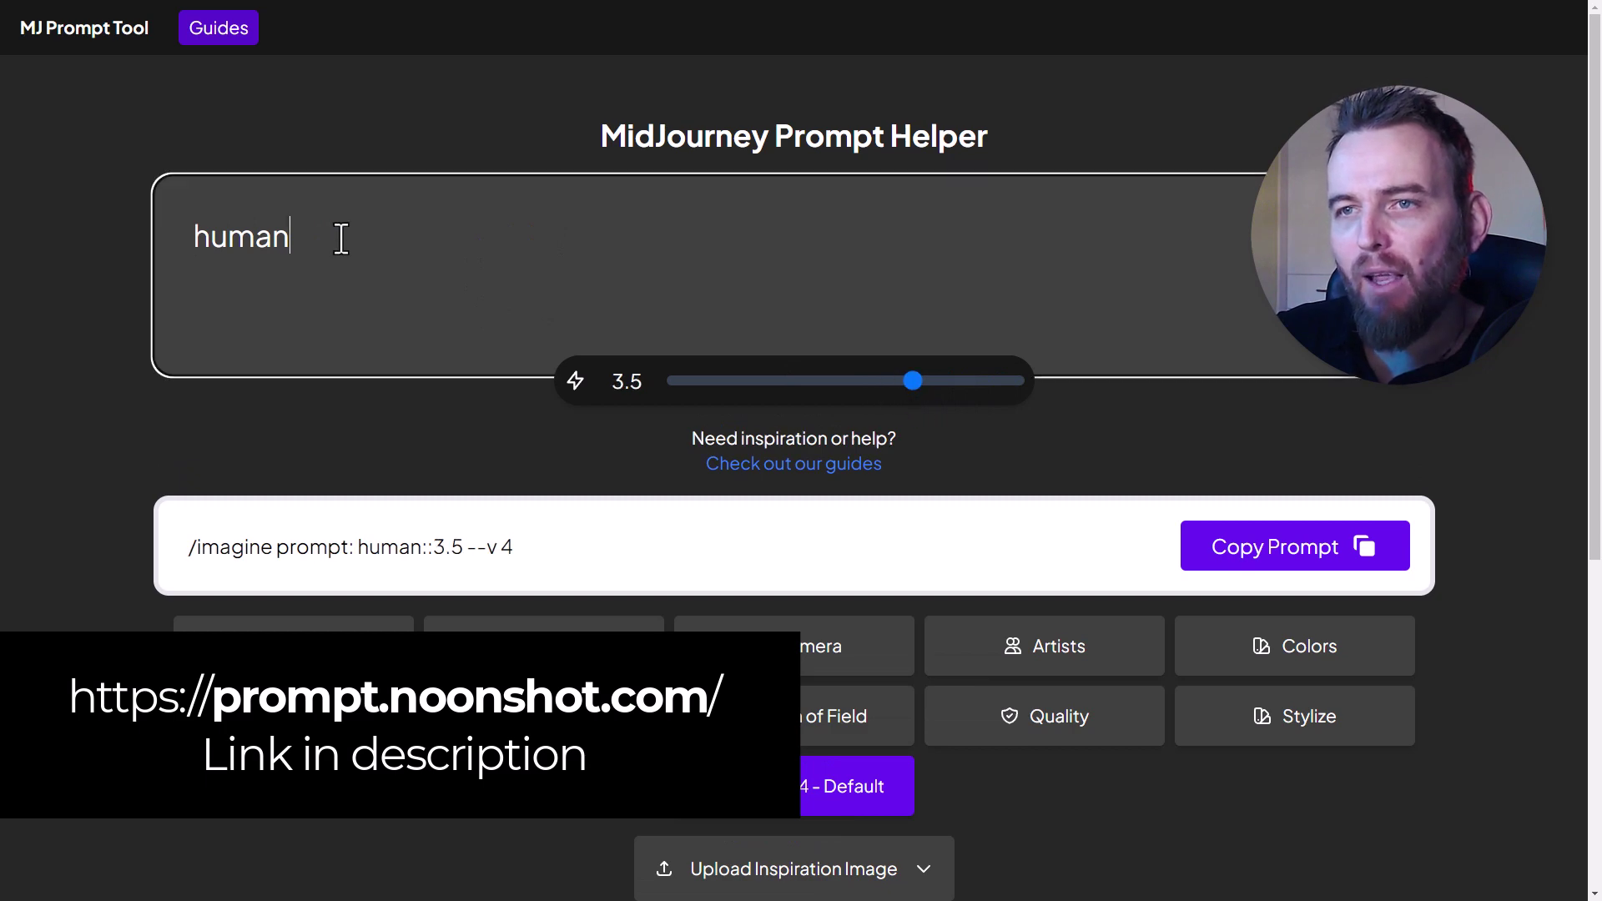
pyautogui.write('face')
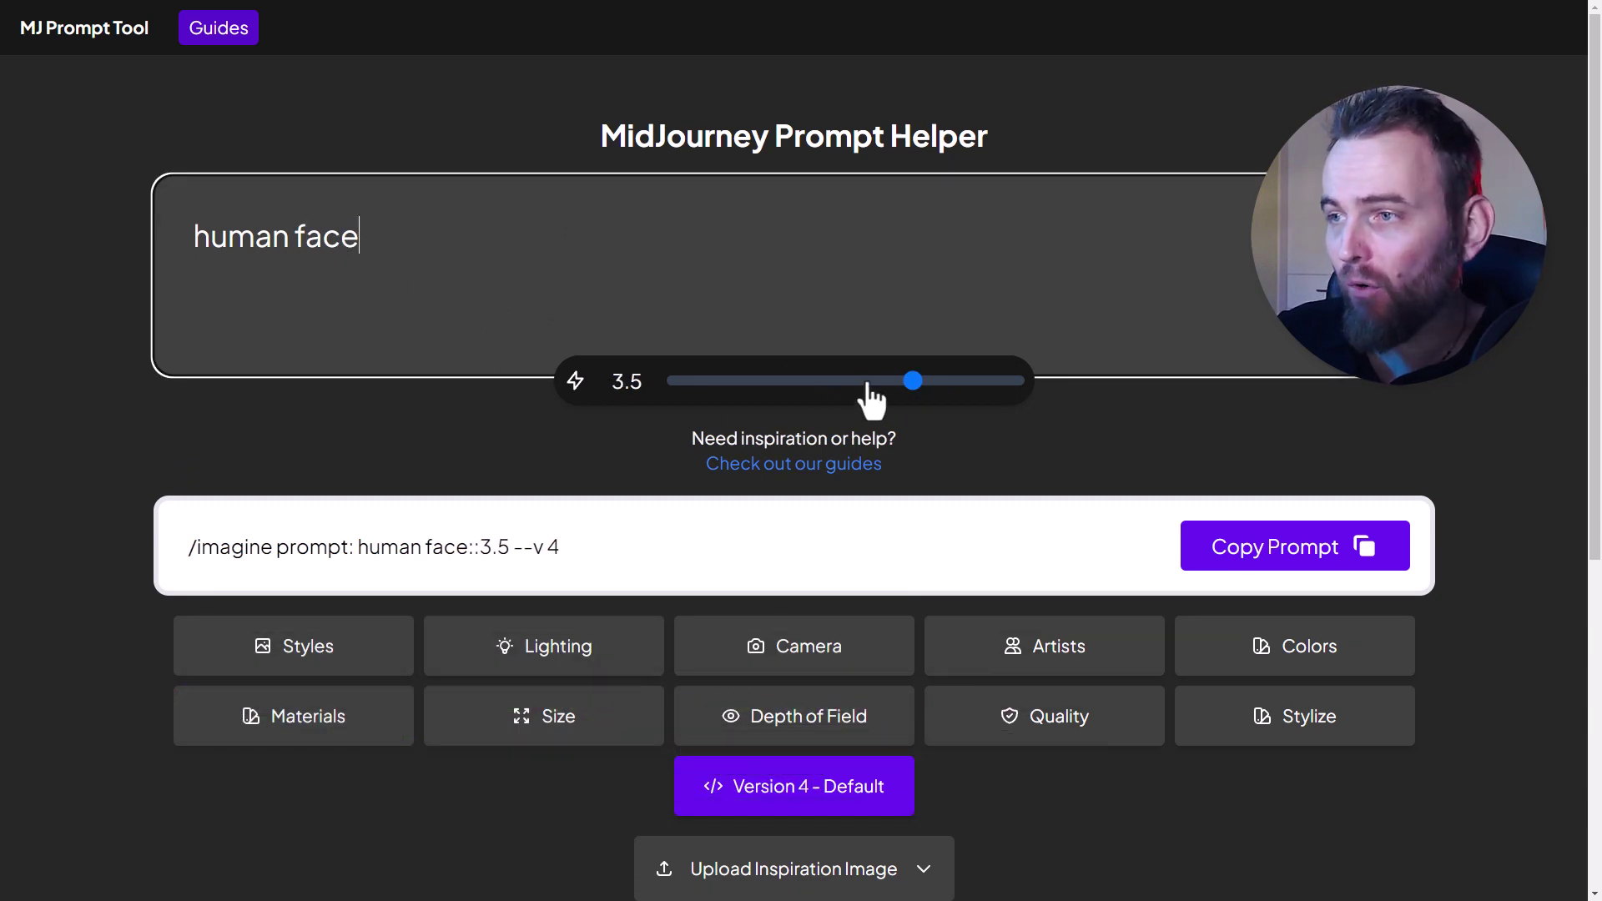
pyautogui.moveTo(912, 382); pyautogui.dragTo(765, 402)
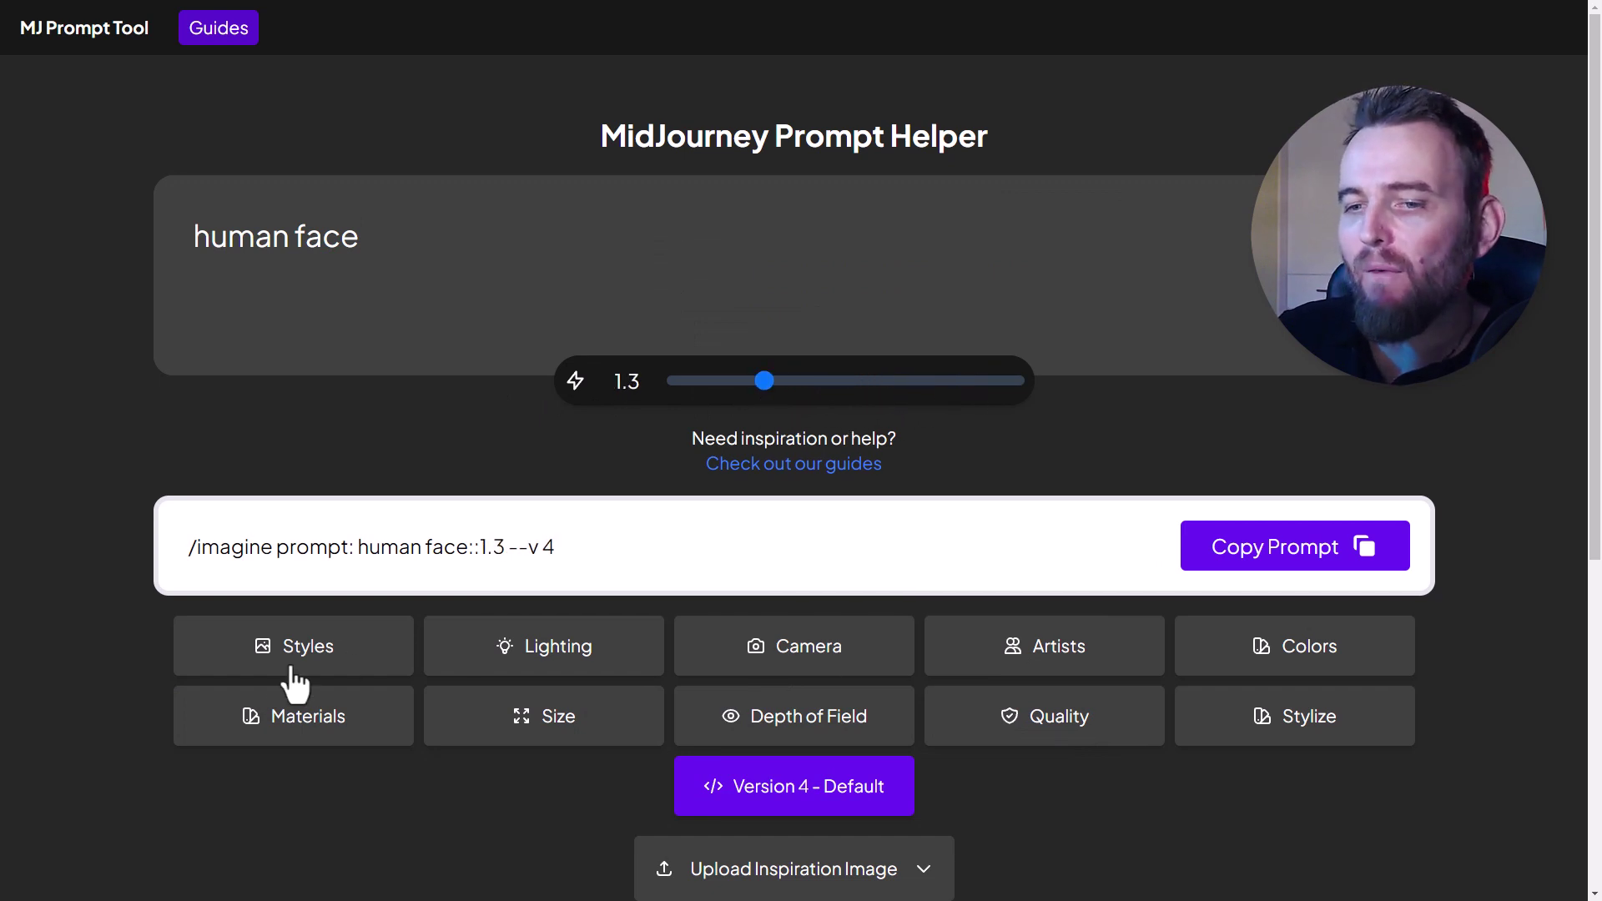
# Lower the main idea weight to 1 and extend the text toward 'human face with ai eyes'.
pyautogui.scroll(-1, 610, 710)
pyautogui.scroll(-1, 610, 710)
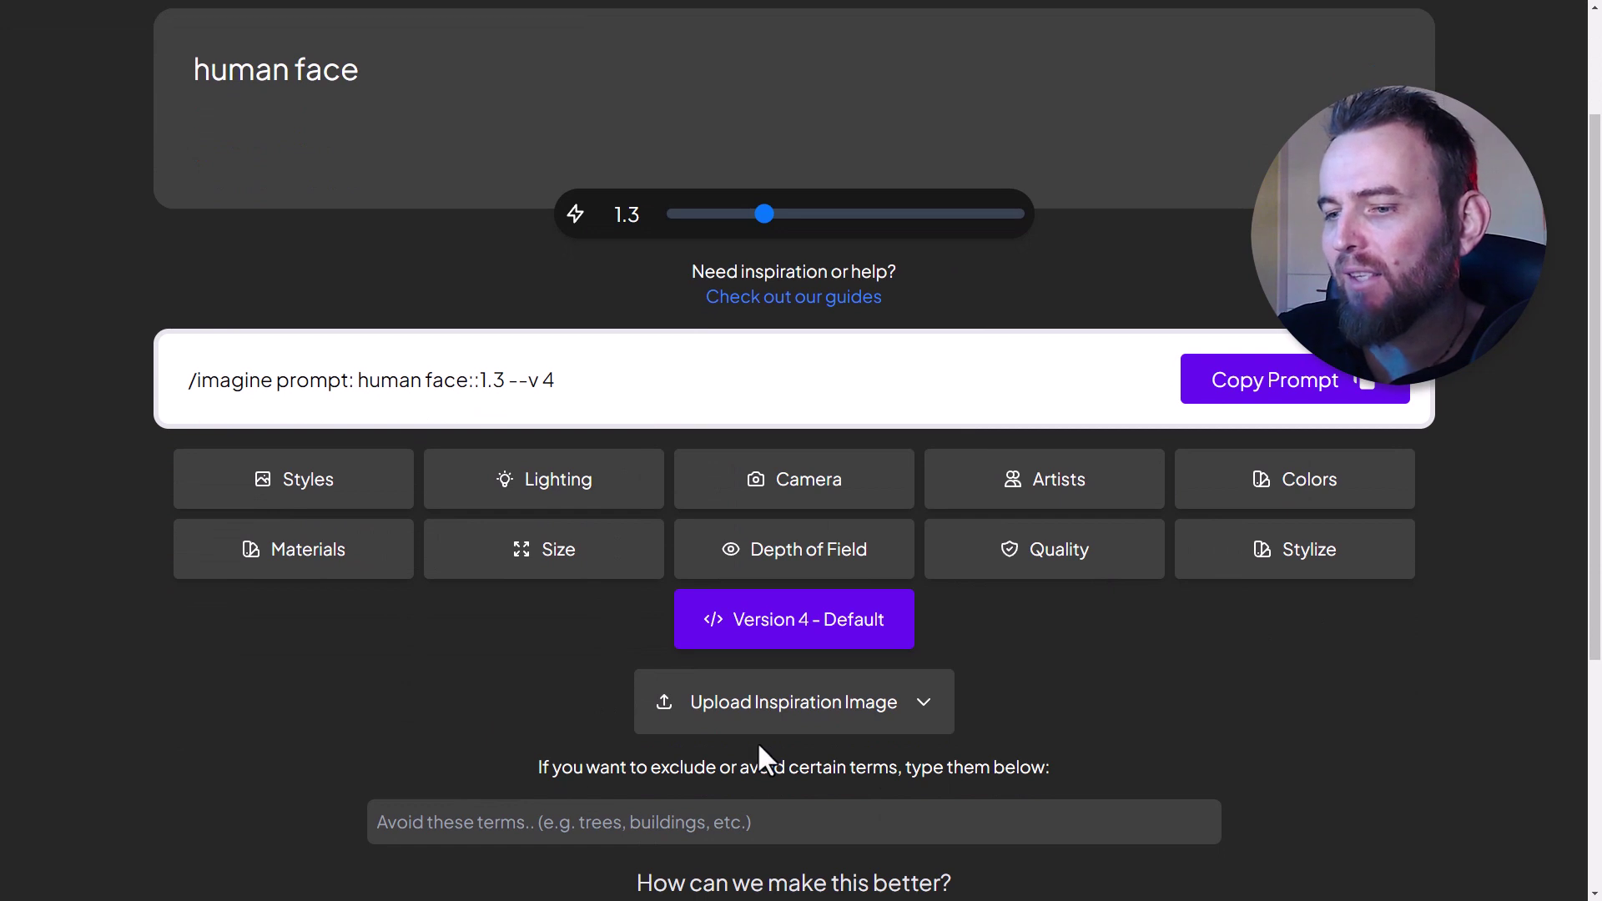
pyautogui.scroll(3, 762, 754)
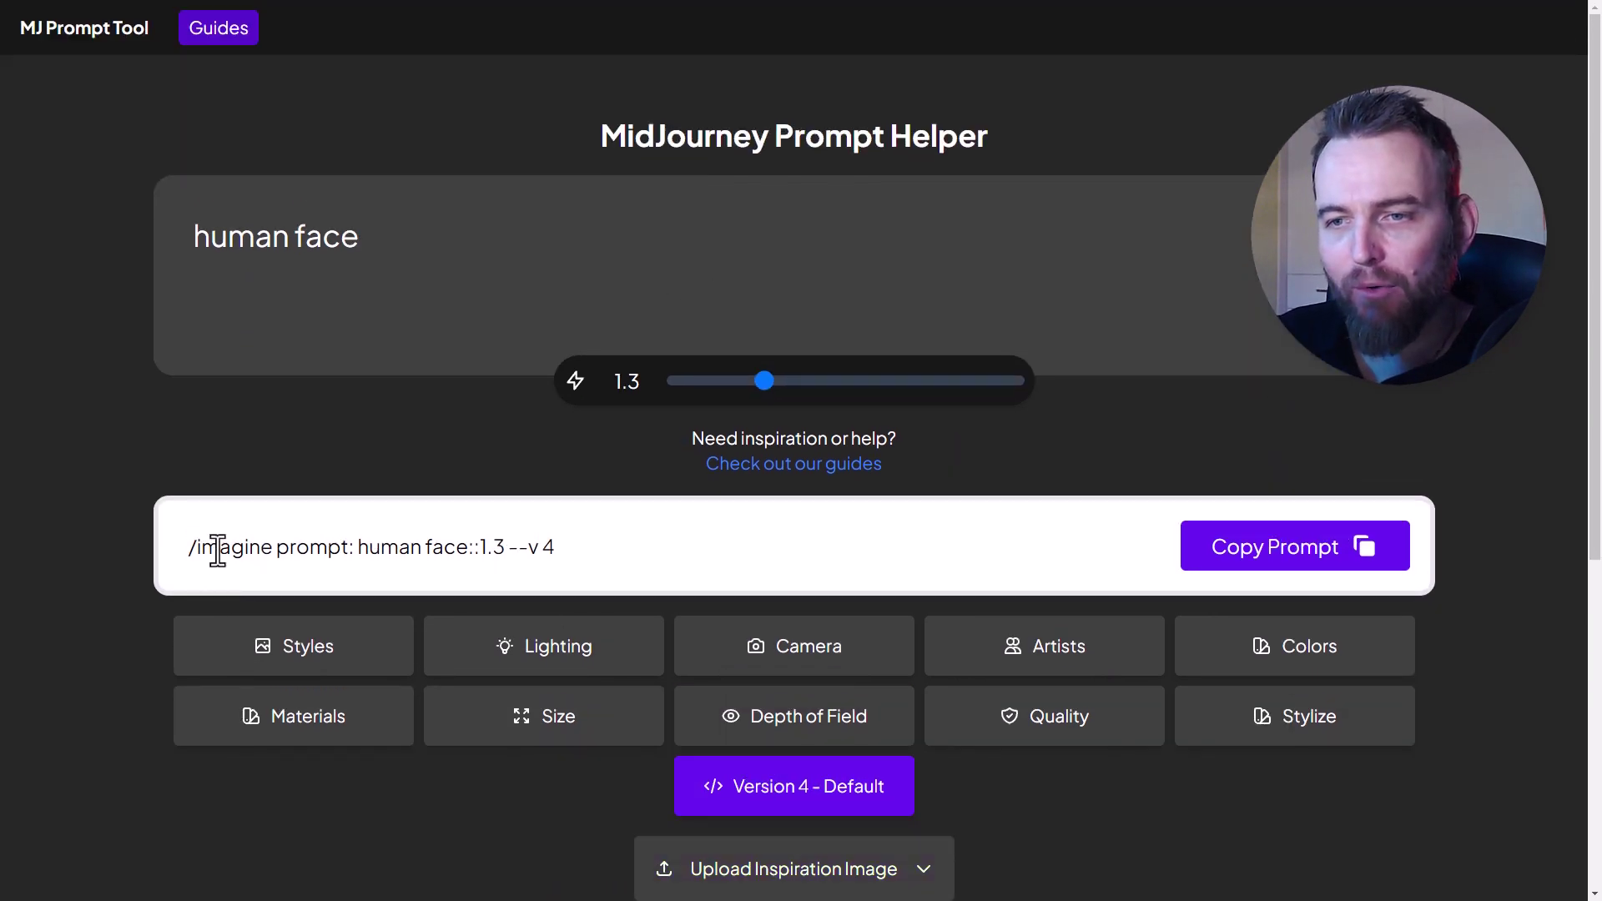
pyautogui.doubleClick(490, 548)
pyautogui.click(390, 254)
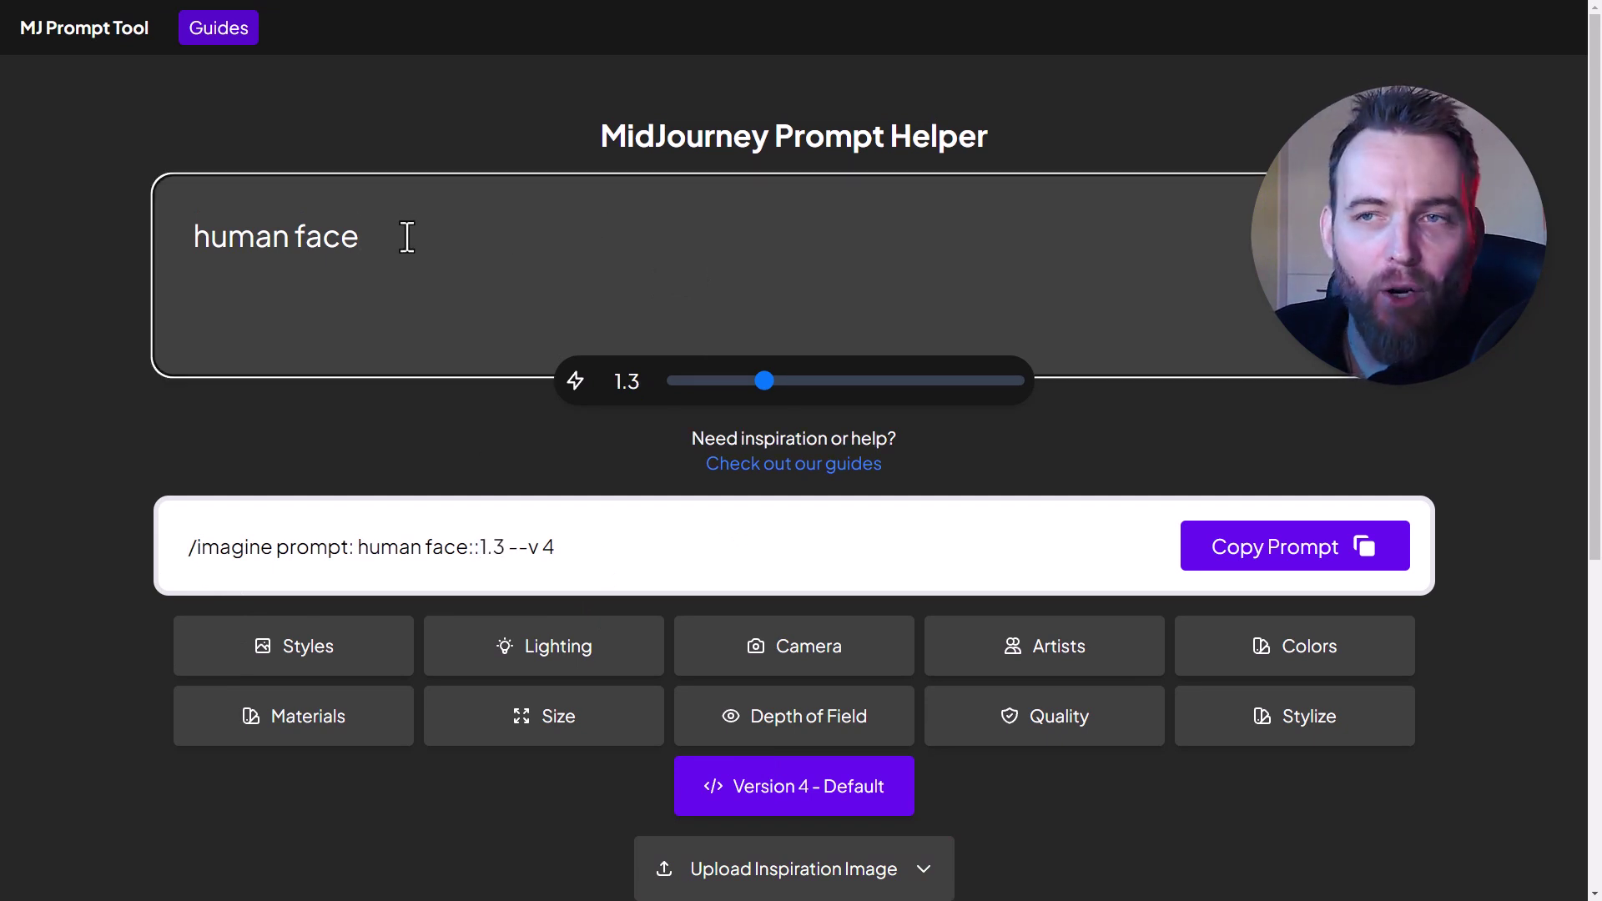
pyautogui.moveTo(761, 382); pyautogui.dragTo(745, 385)
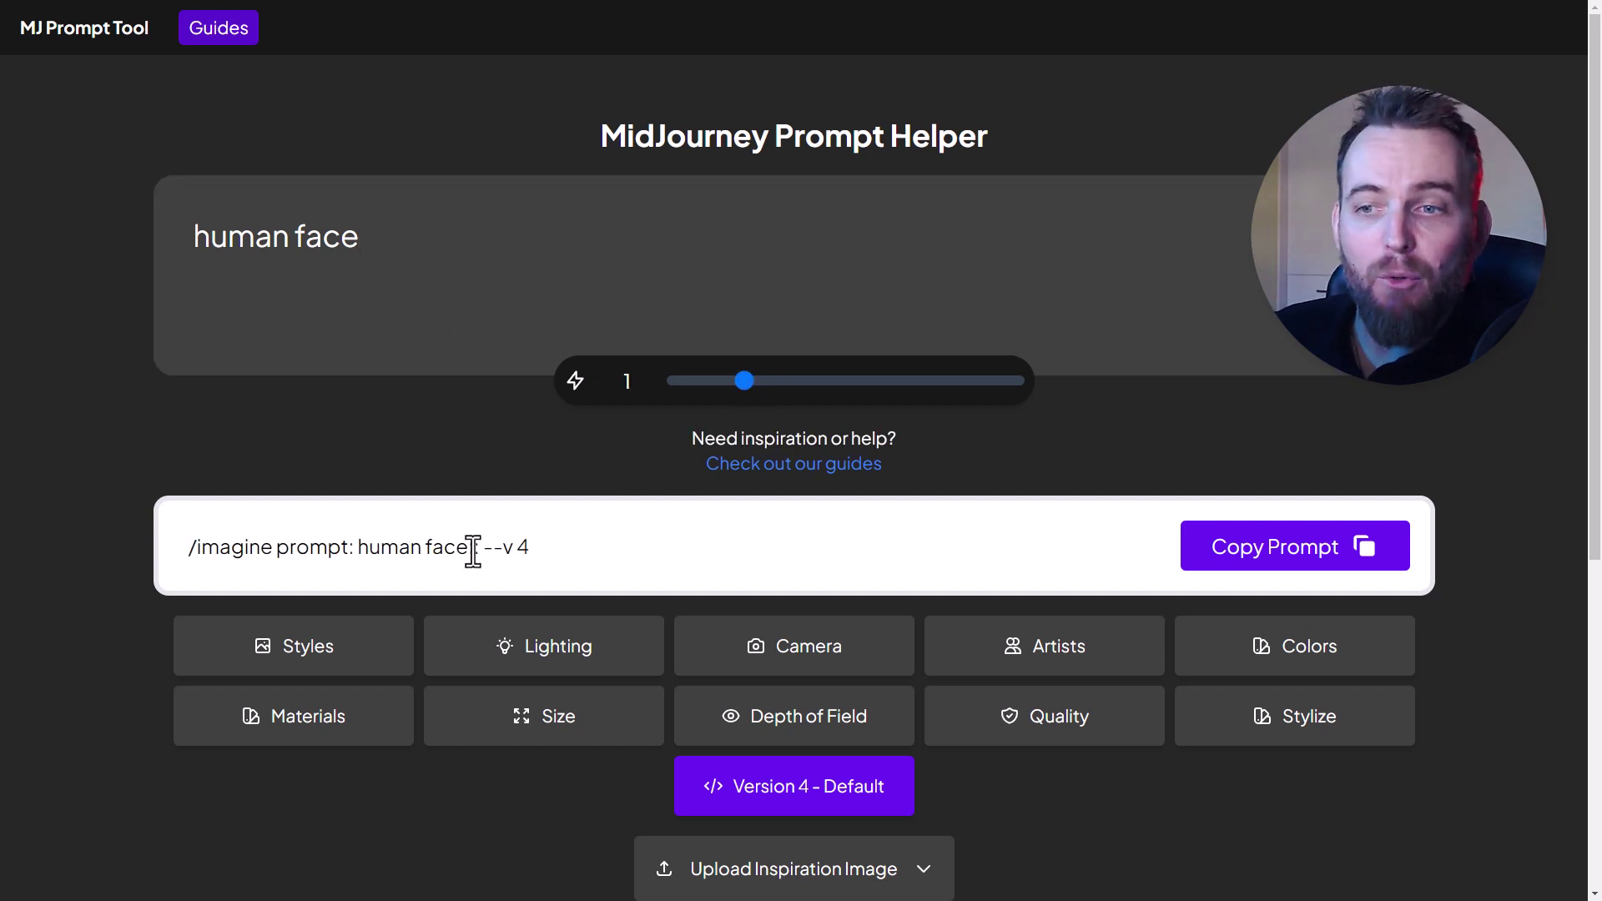
pyautogui.click(395, 259)
pyautogui.write('wi')
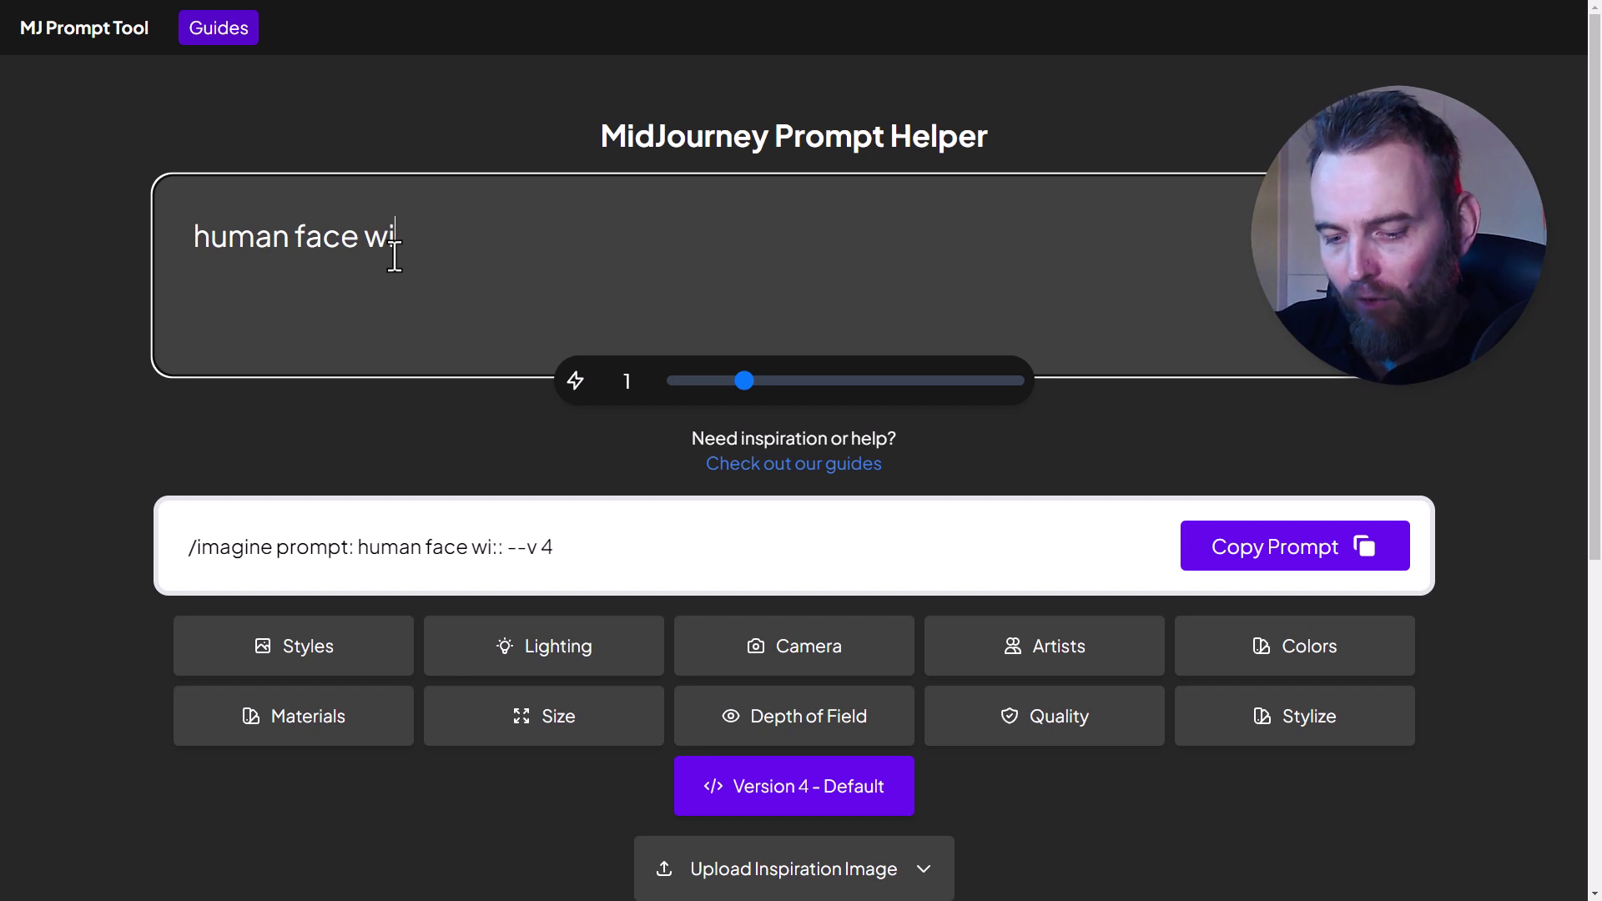
pyautogui.write('th ai aeyes')
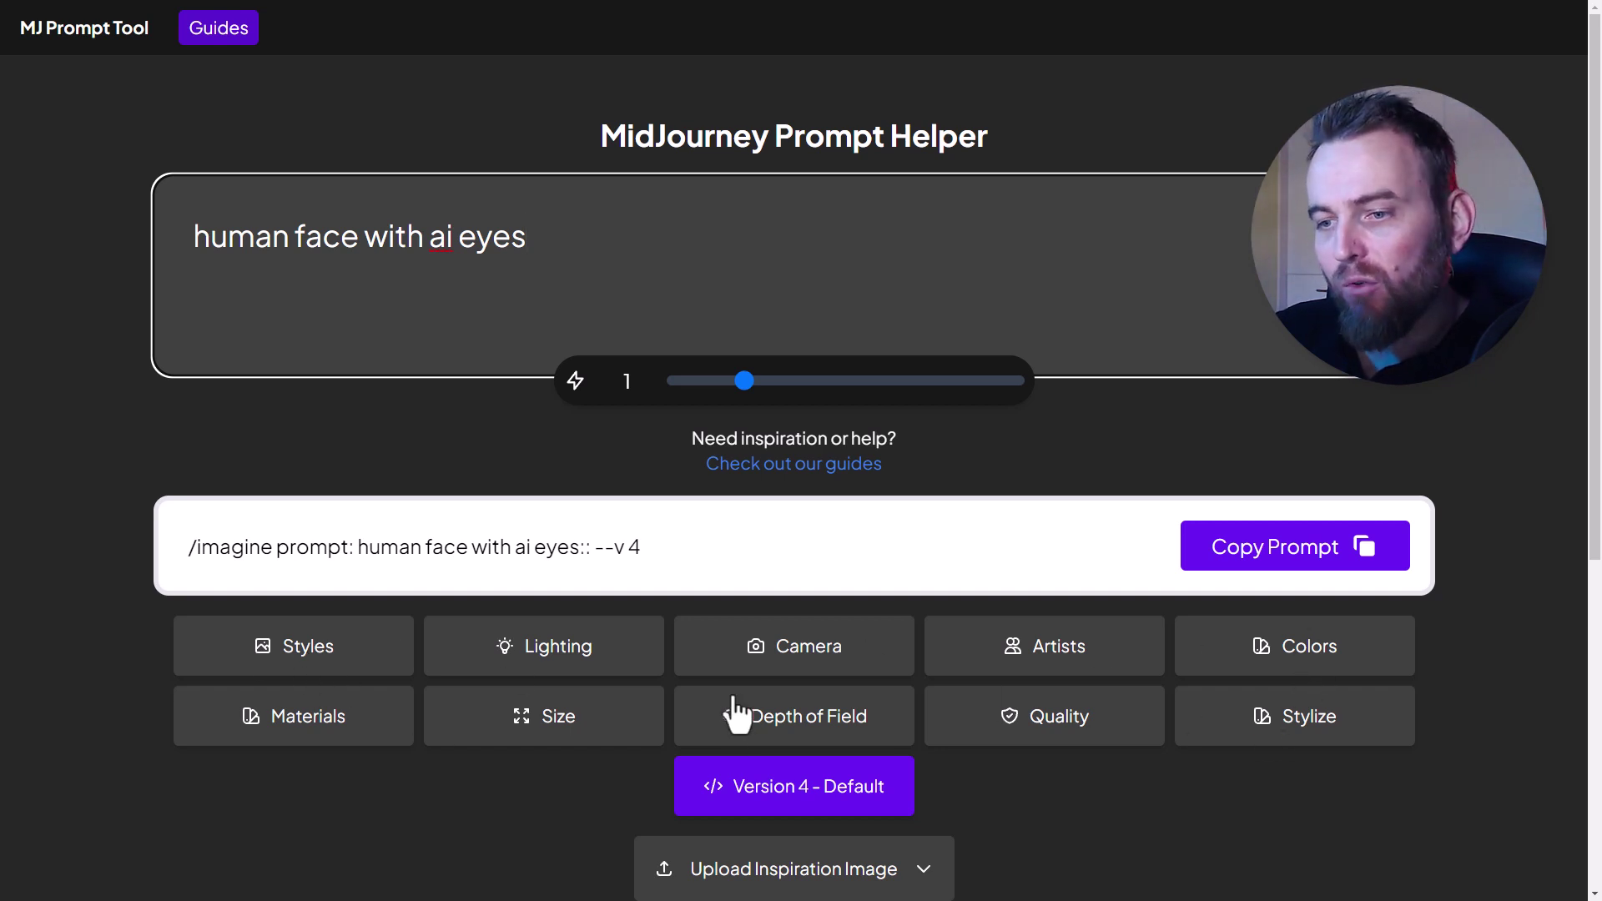
# Set the prompt quality to 0.25.
pyautogui.click(1046, 726)
pyautogui.scroll(-2, 1144, 644)
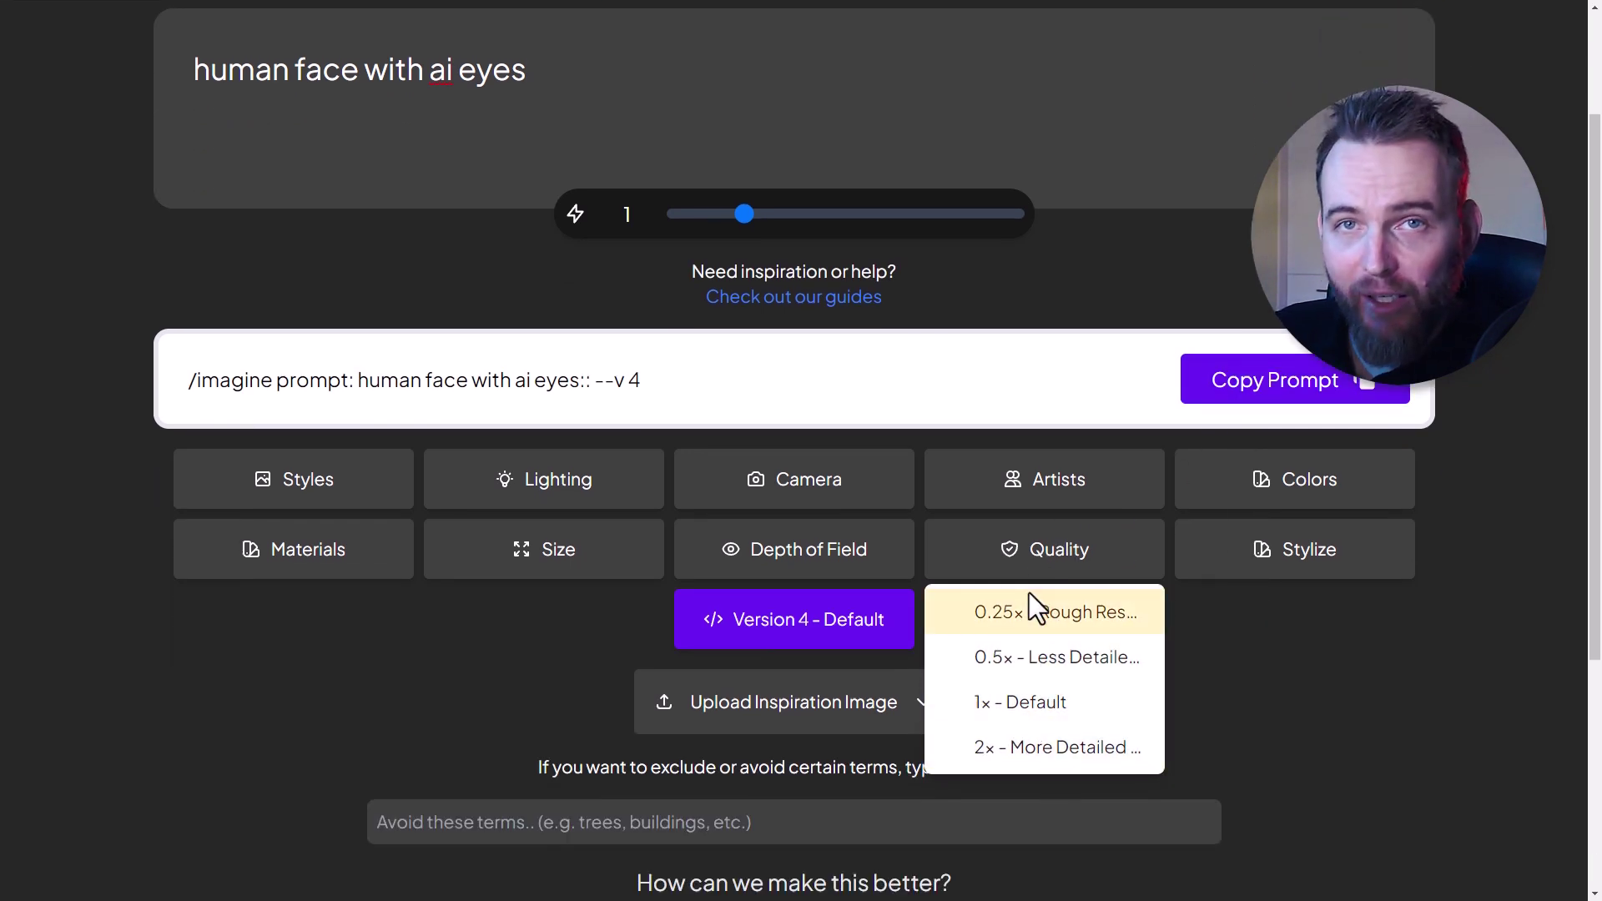
pyautogui.click(1018, 611)
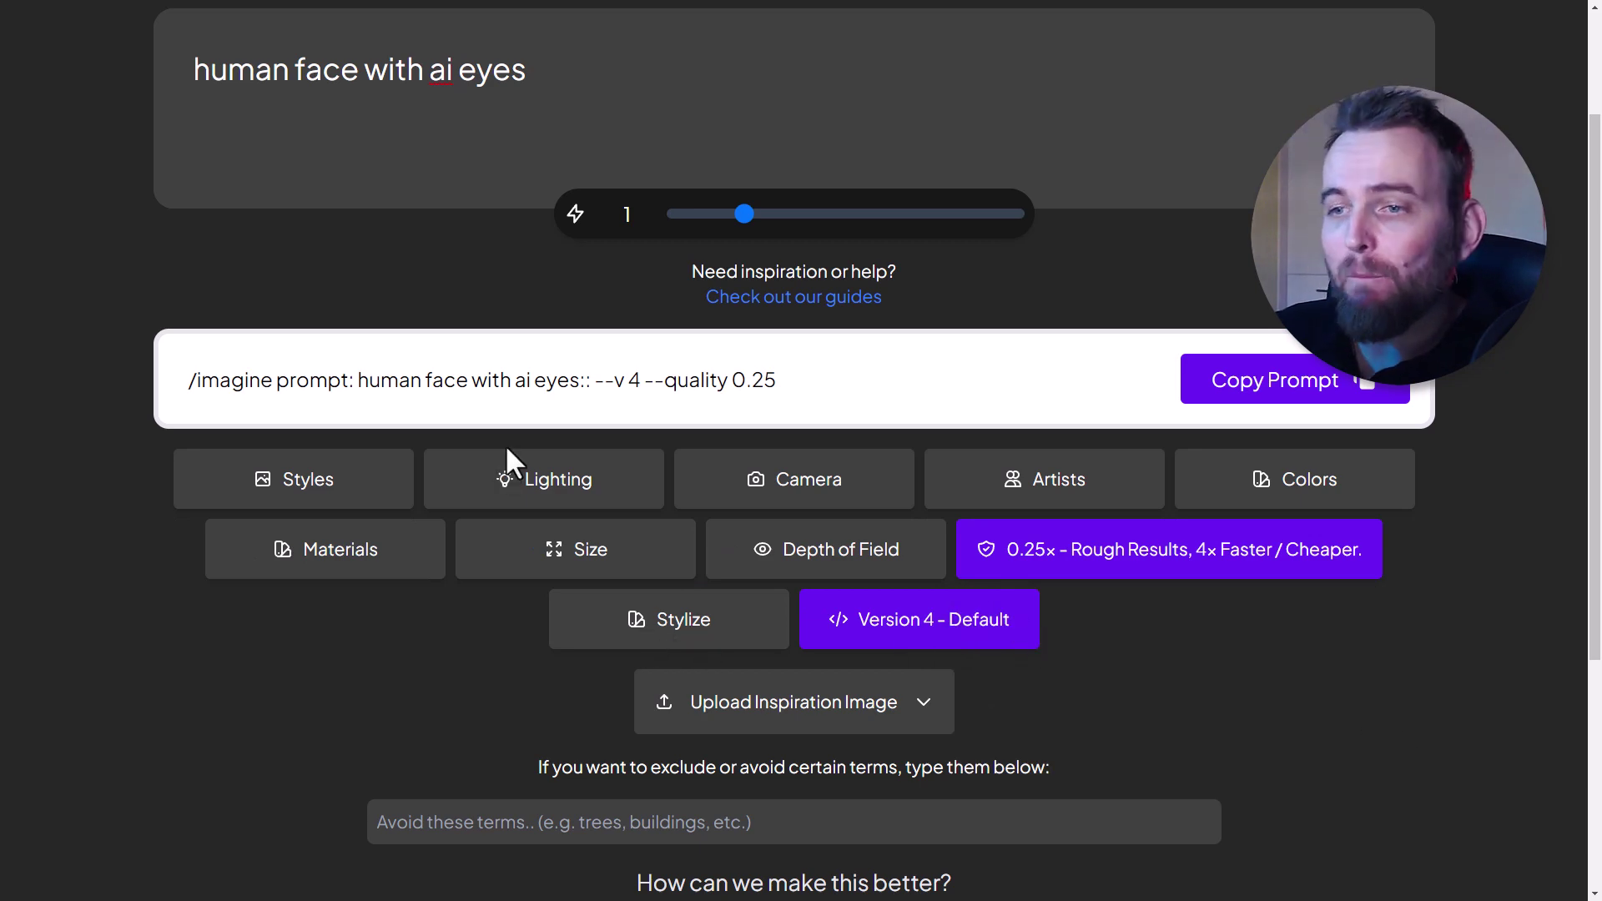
# Add Electric Arc lighting to the prompt at weight 1.
pyautogui.click(519, 483)
pyautogui.scroll(-2, 1183, 575)
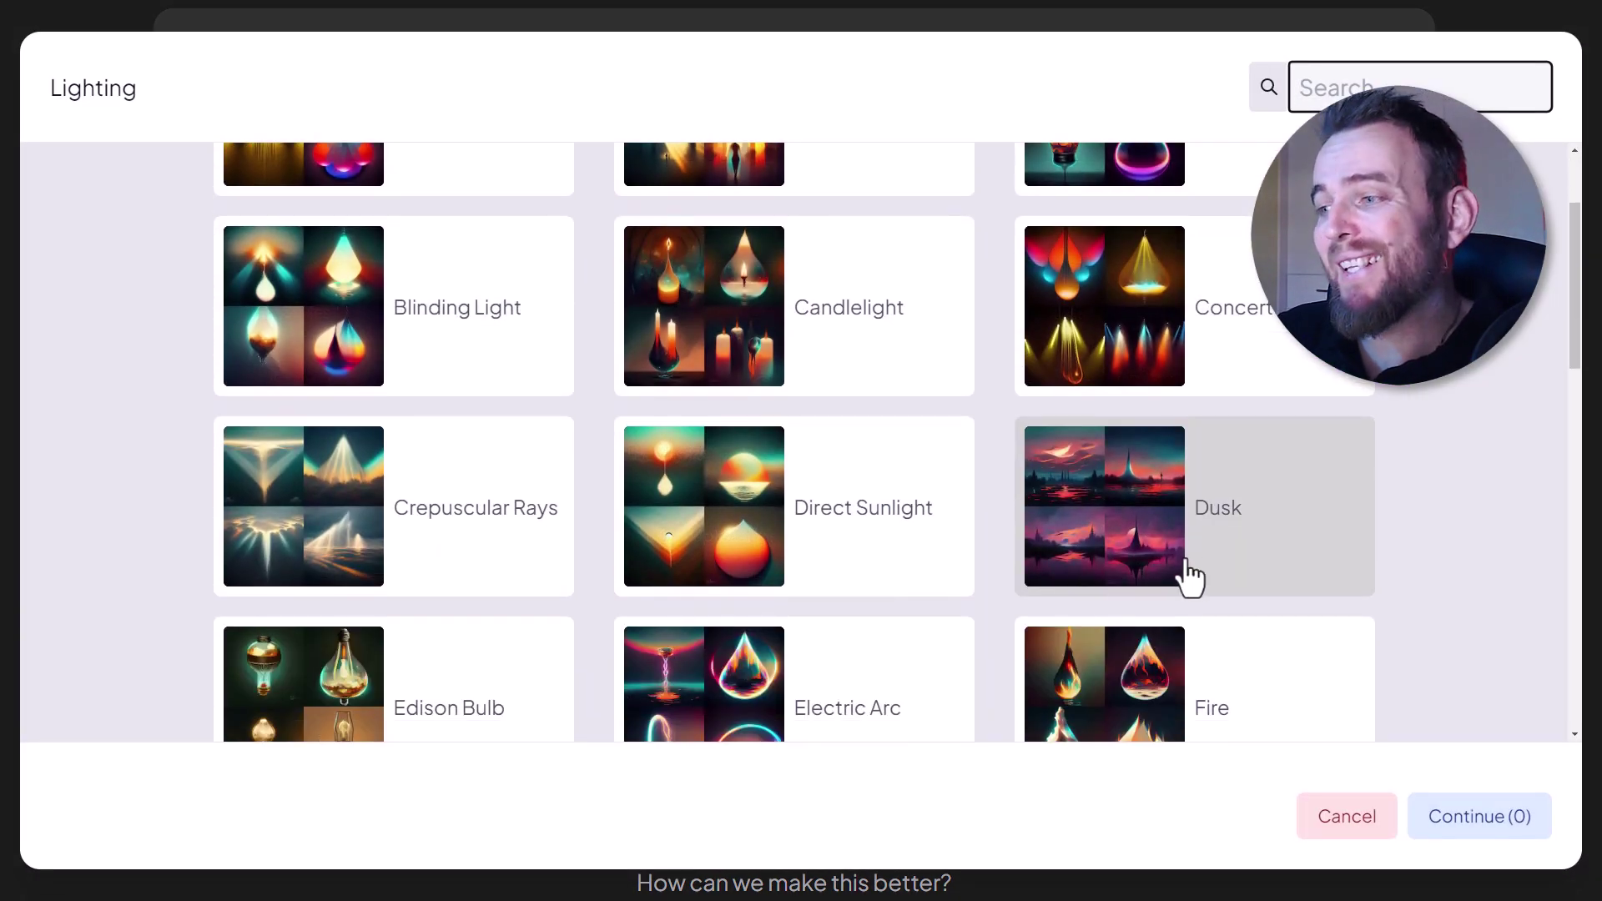
pyautogui.scroll(-3, 927, 526)
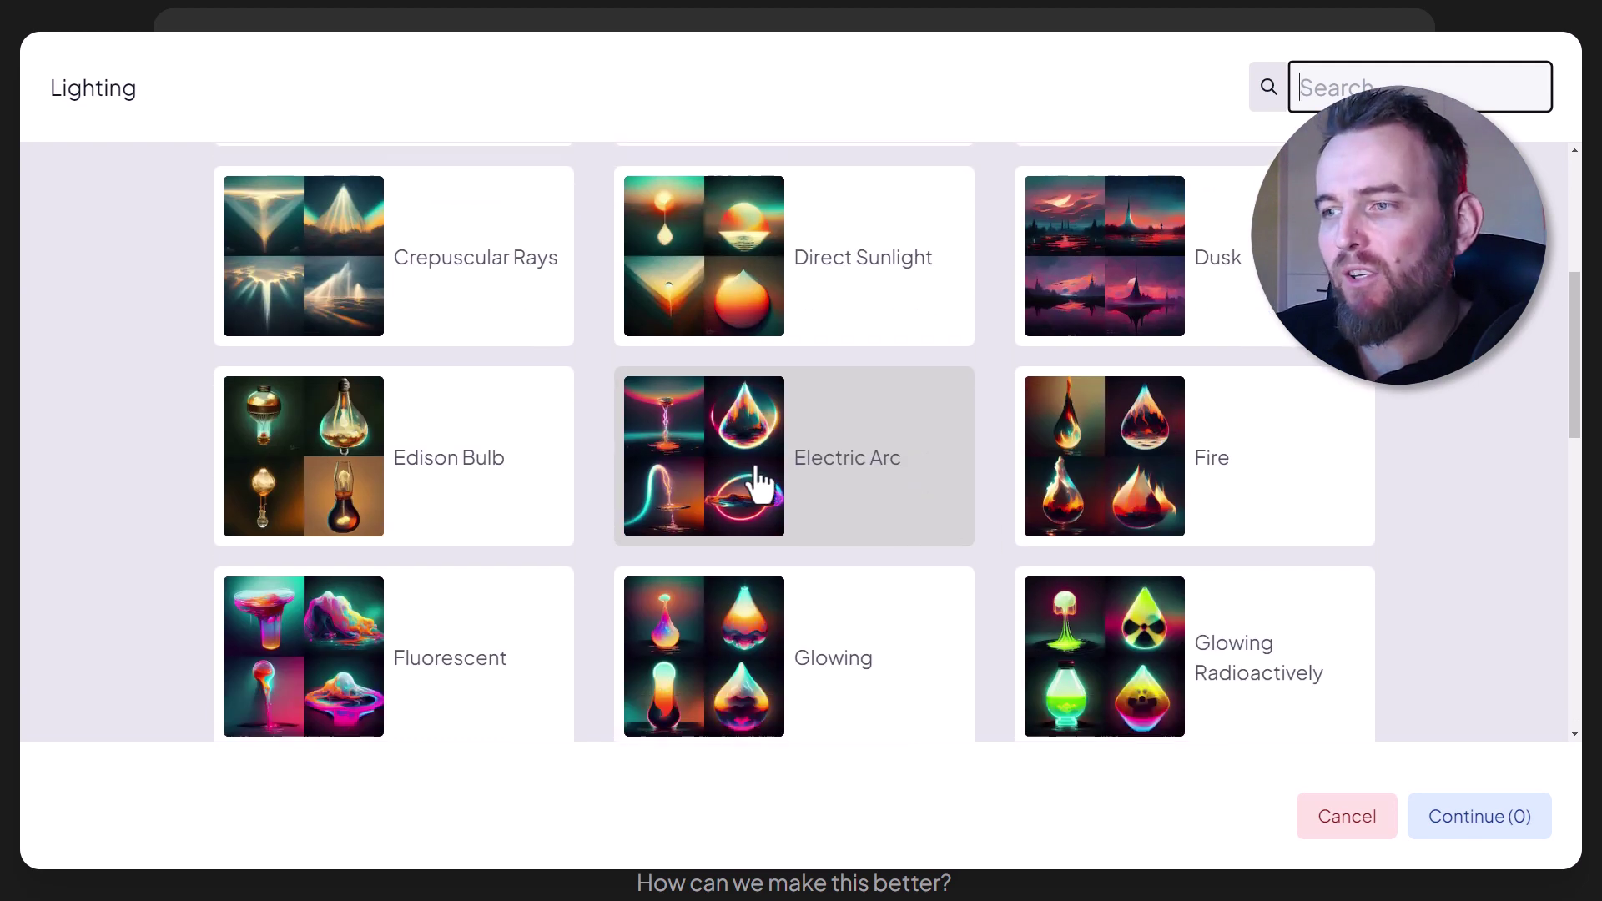
pyautogui.click(832, 480)
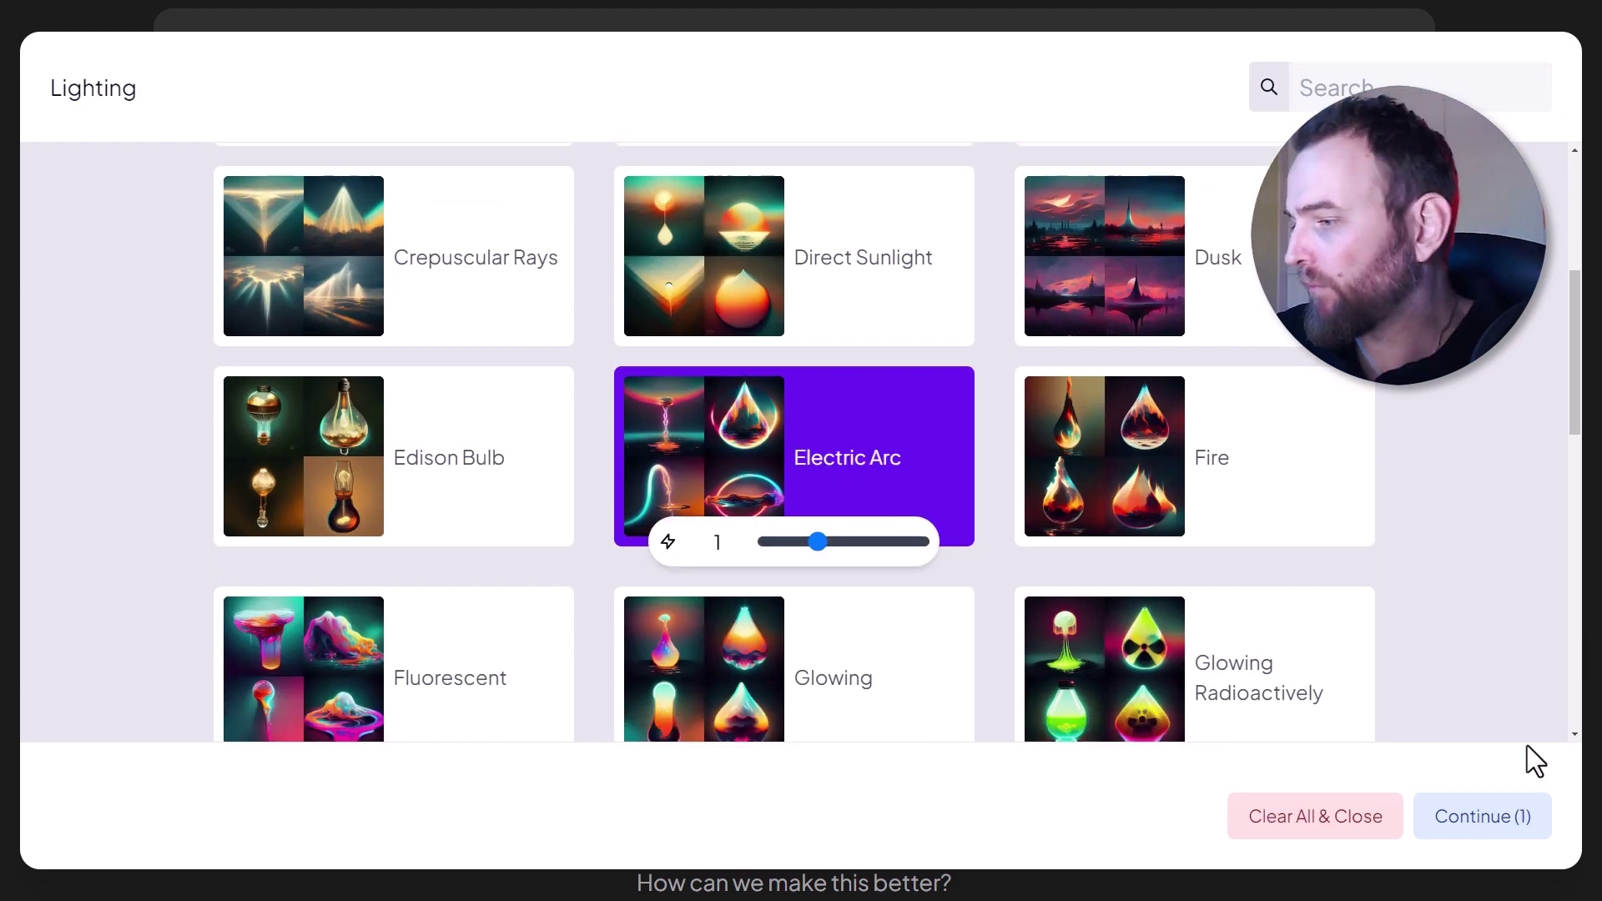
pyautogui.click(1451, 827)
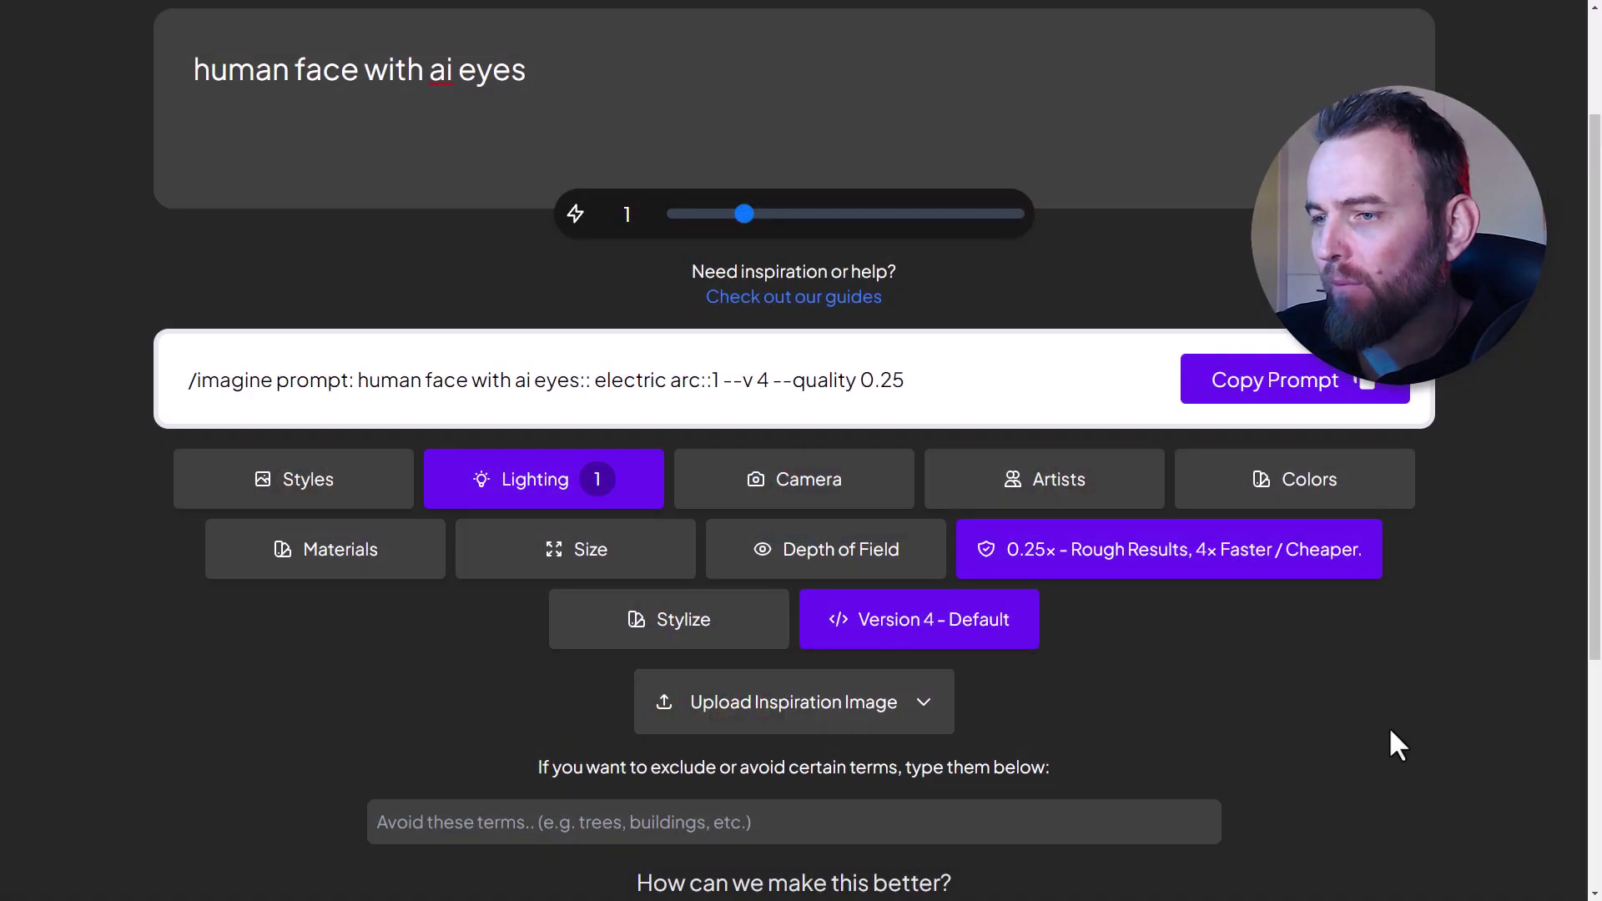
# Size the image by height and width, keeping 1000px for both instead of aspect ratio.
pyautogui.click(547, 568)
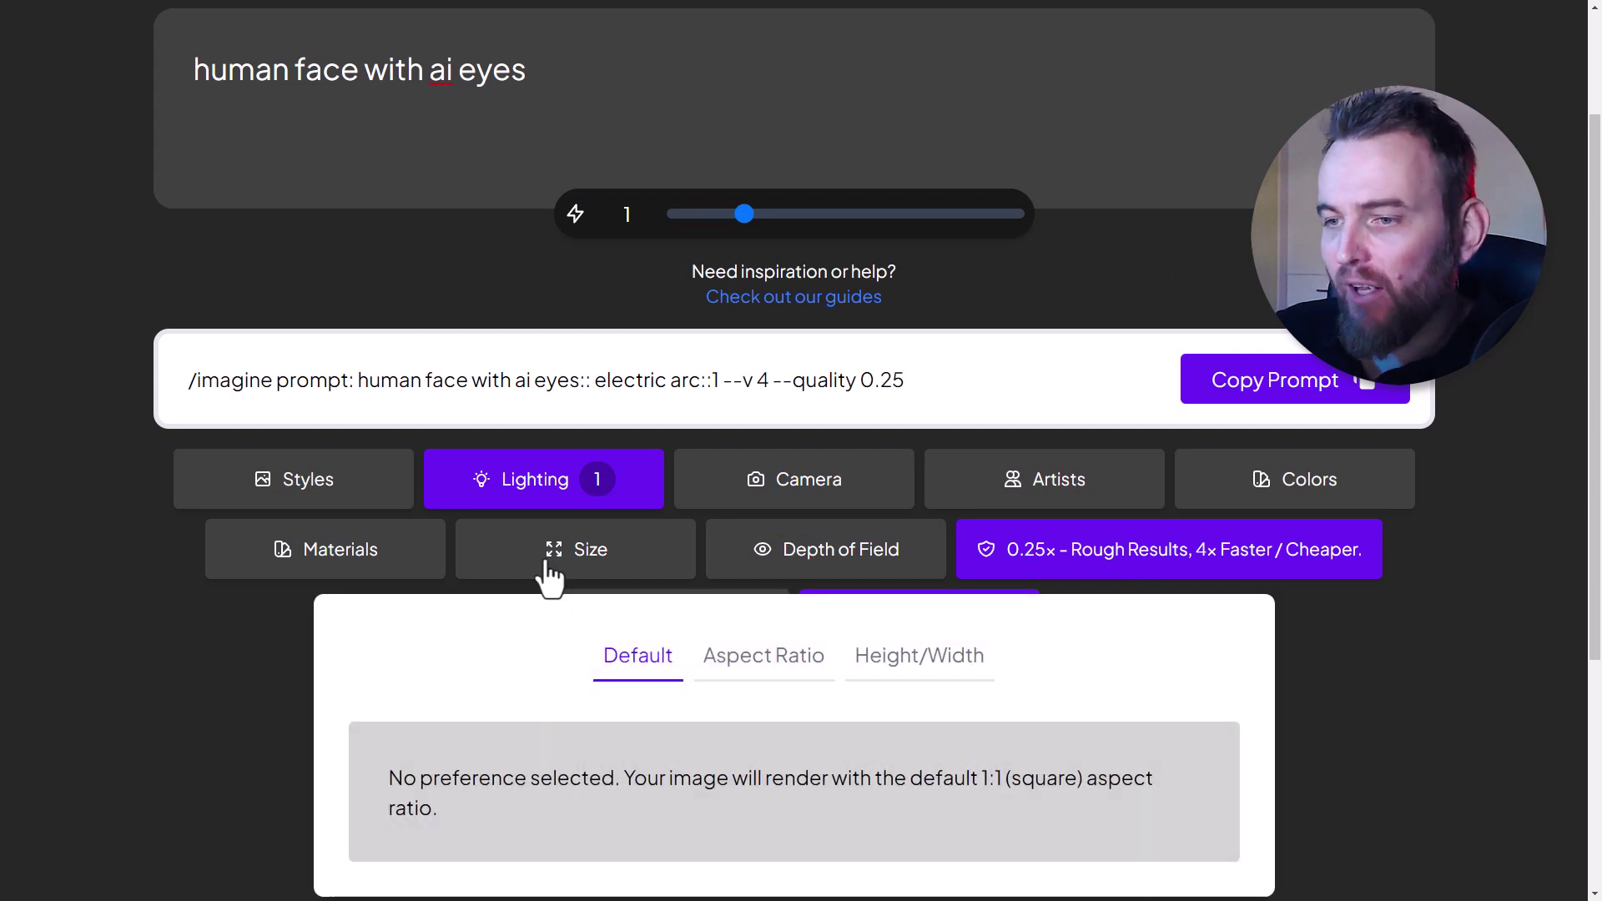
pyautogui.scroll(-2, 618, 597)
pyautogui.click(749, 501)
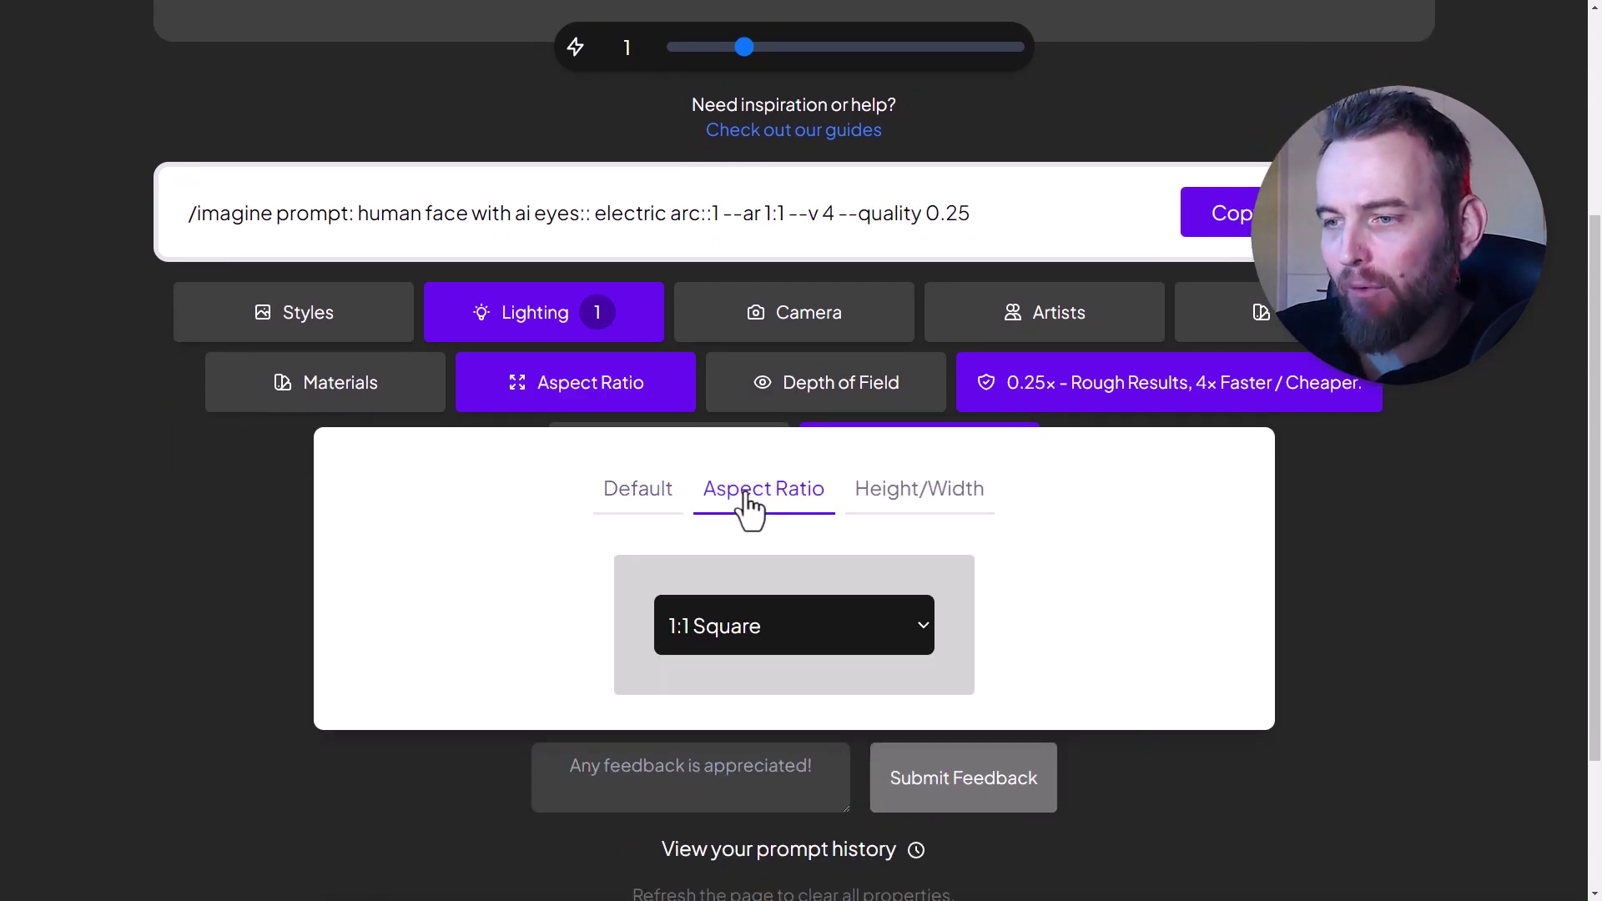
pyautogui.click(923, 626)
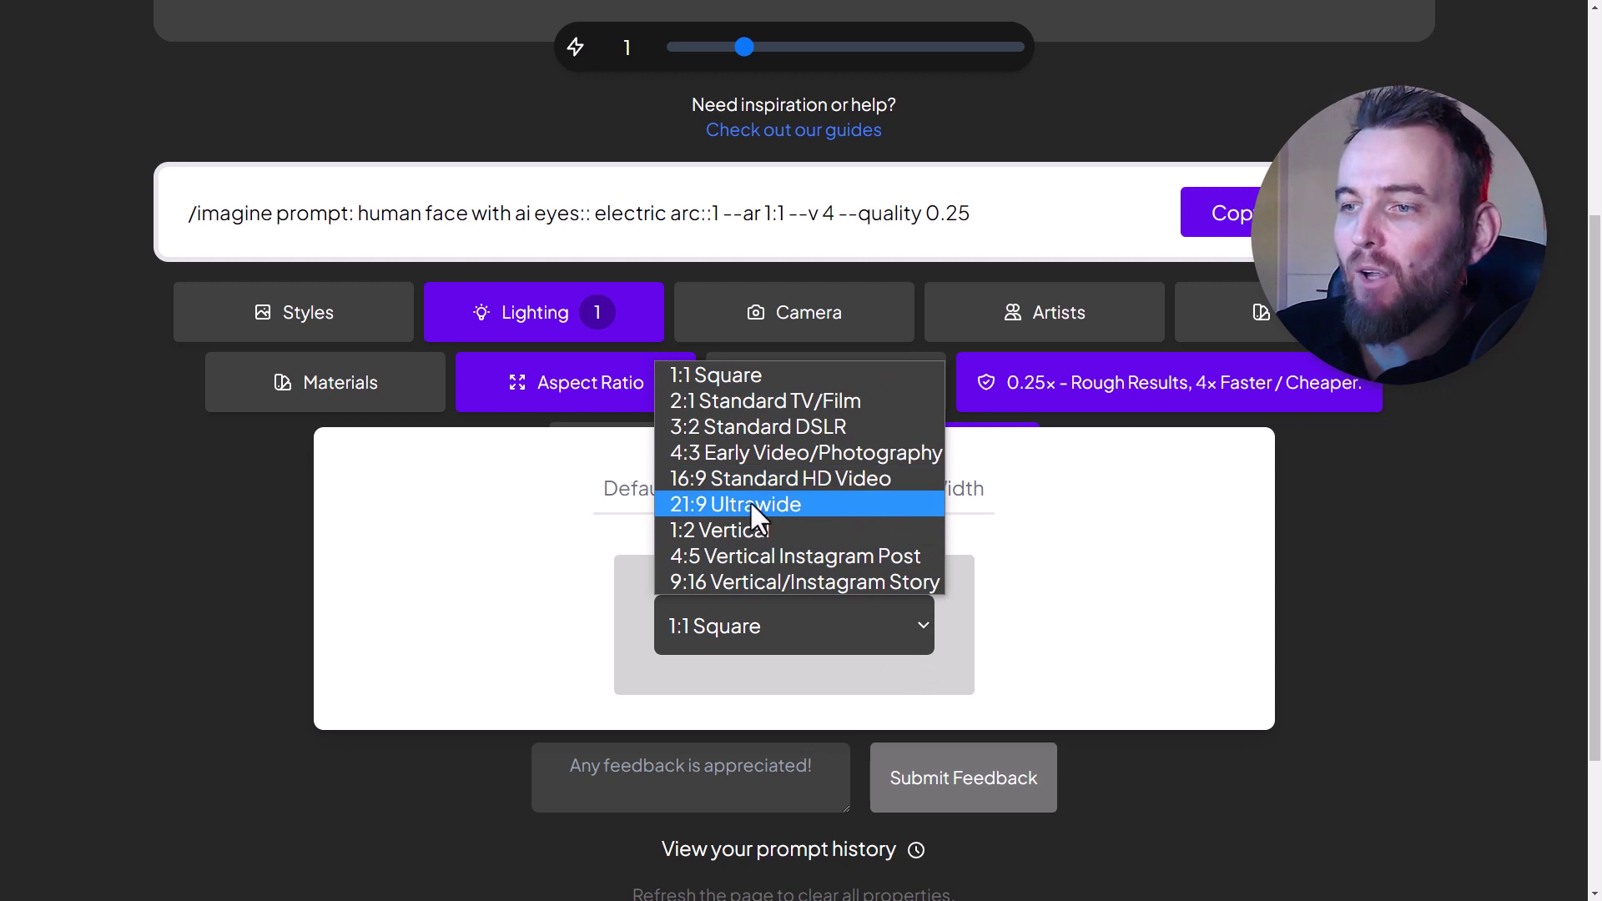
pyautogui.click(1180, 569)
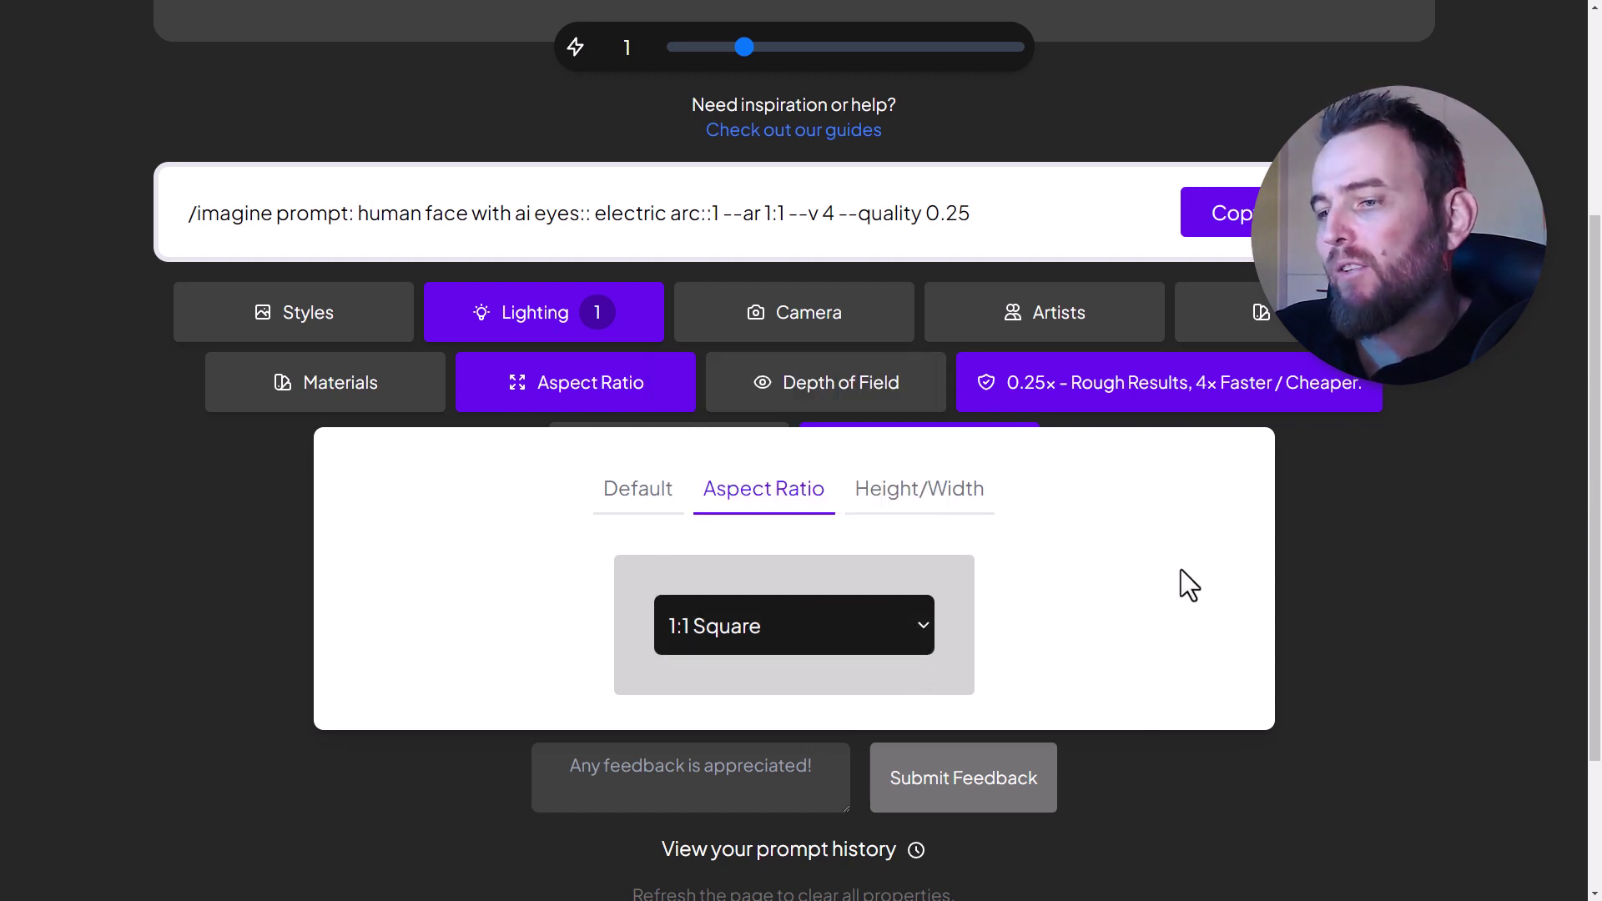
pyautogui.click(935, 492)
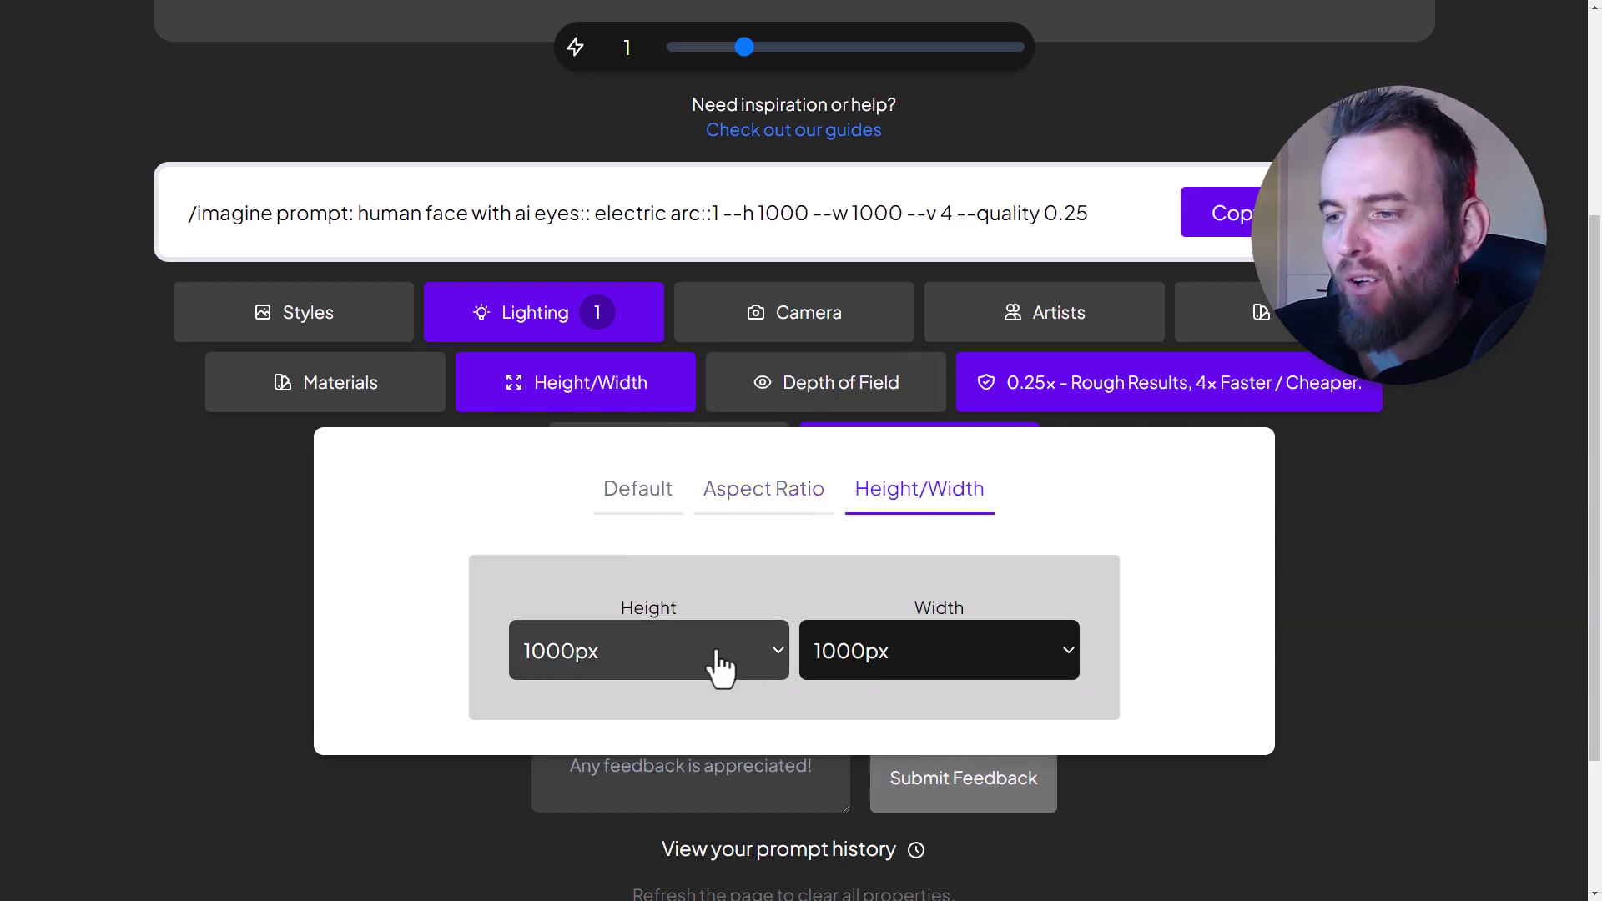
pyautogui.click(776, 668)
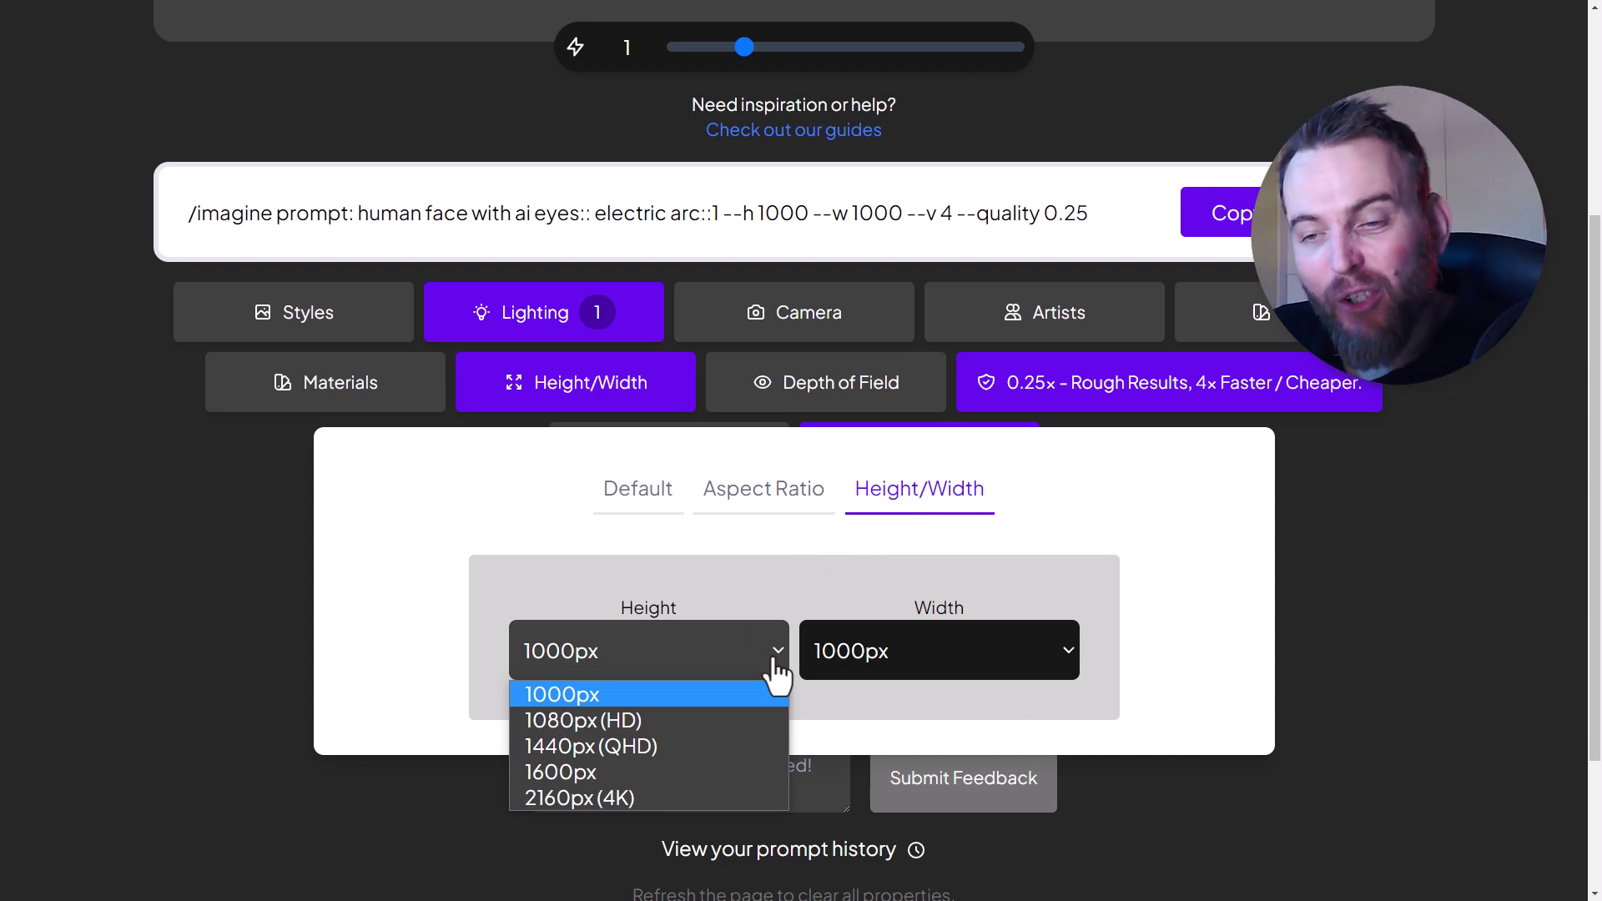
pyautogui.click(1388, 583)
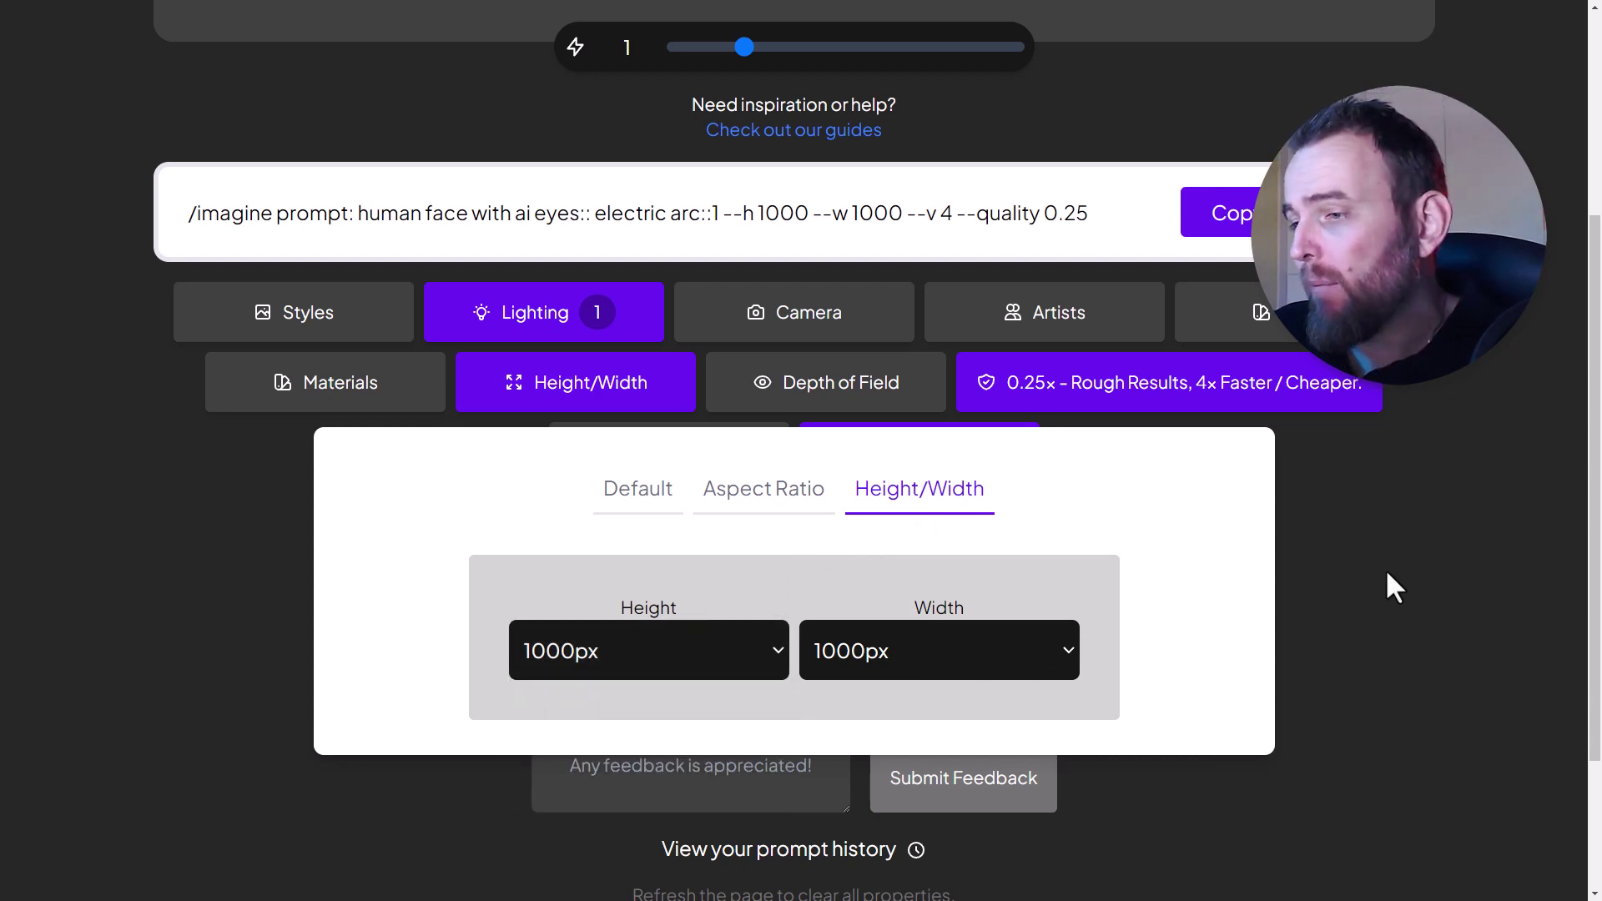
pyautogui.click(1388, 584)
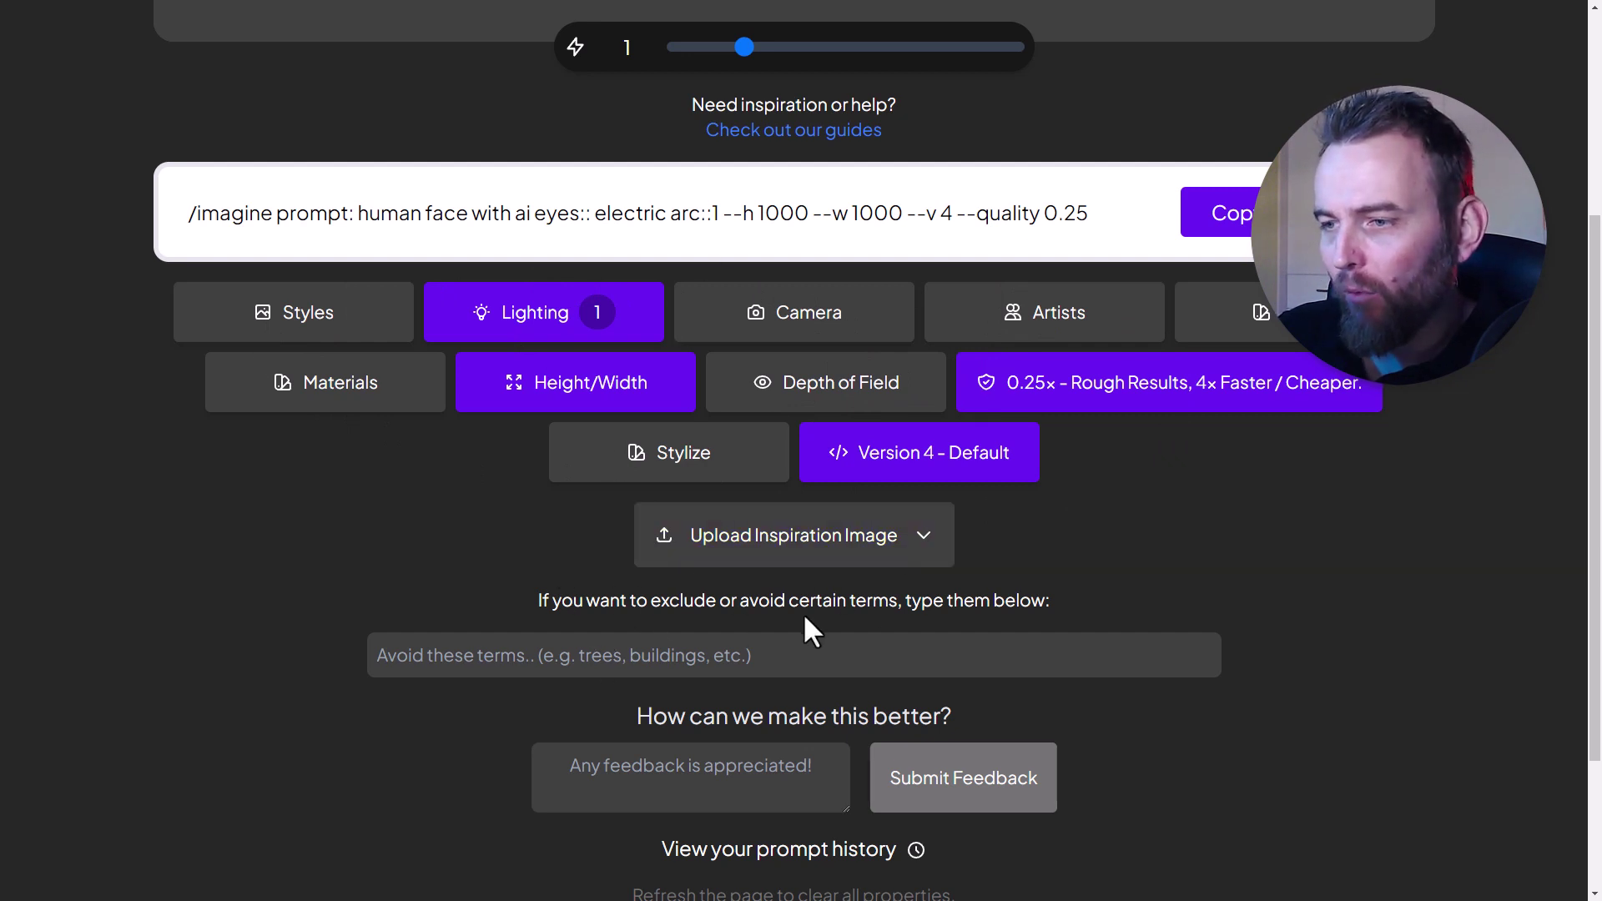
# Add 'hair' to the avoided terms so the prompt ends with '--no hair', then copy it.
pyautogui.click(829, 668)
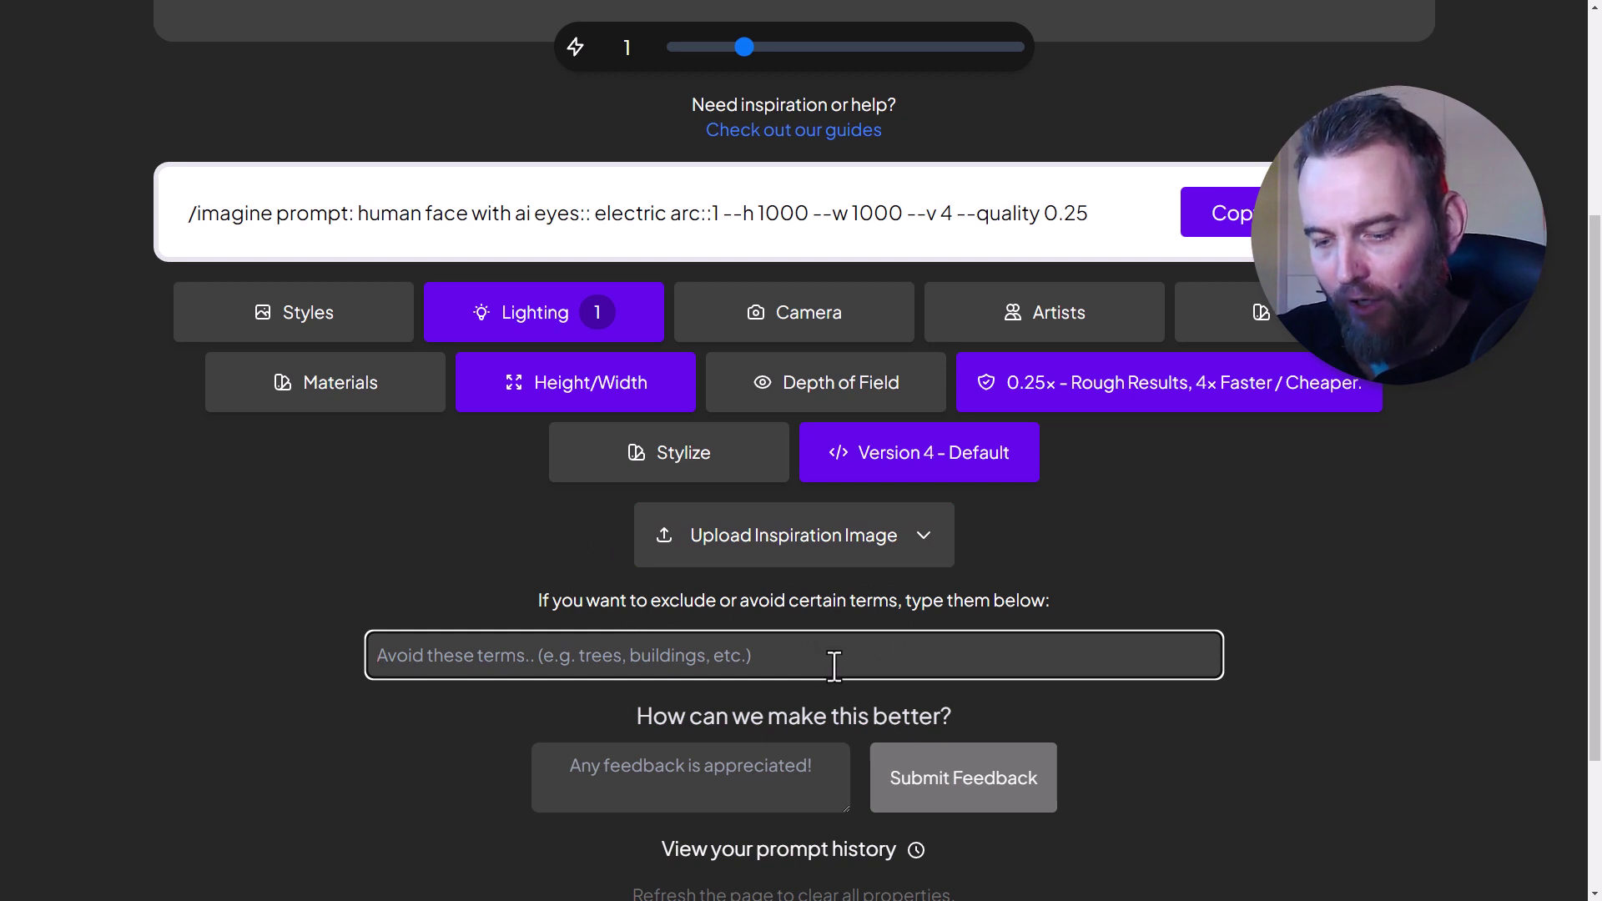
pyautogui.write('hair')
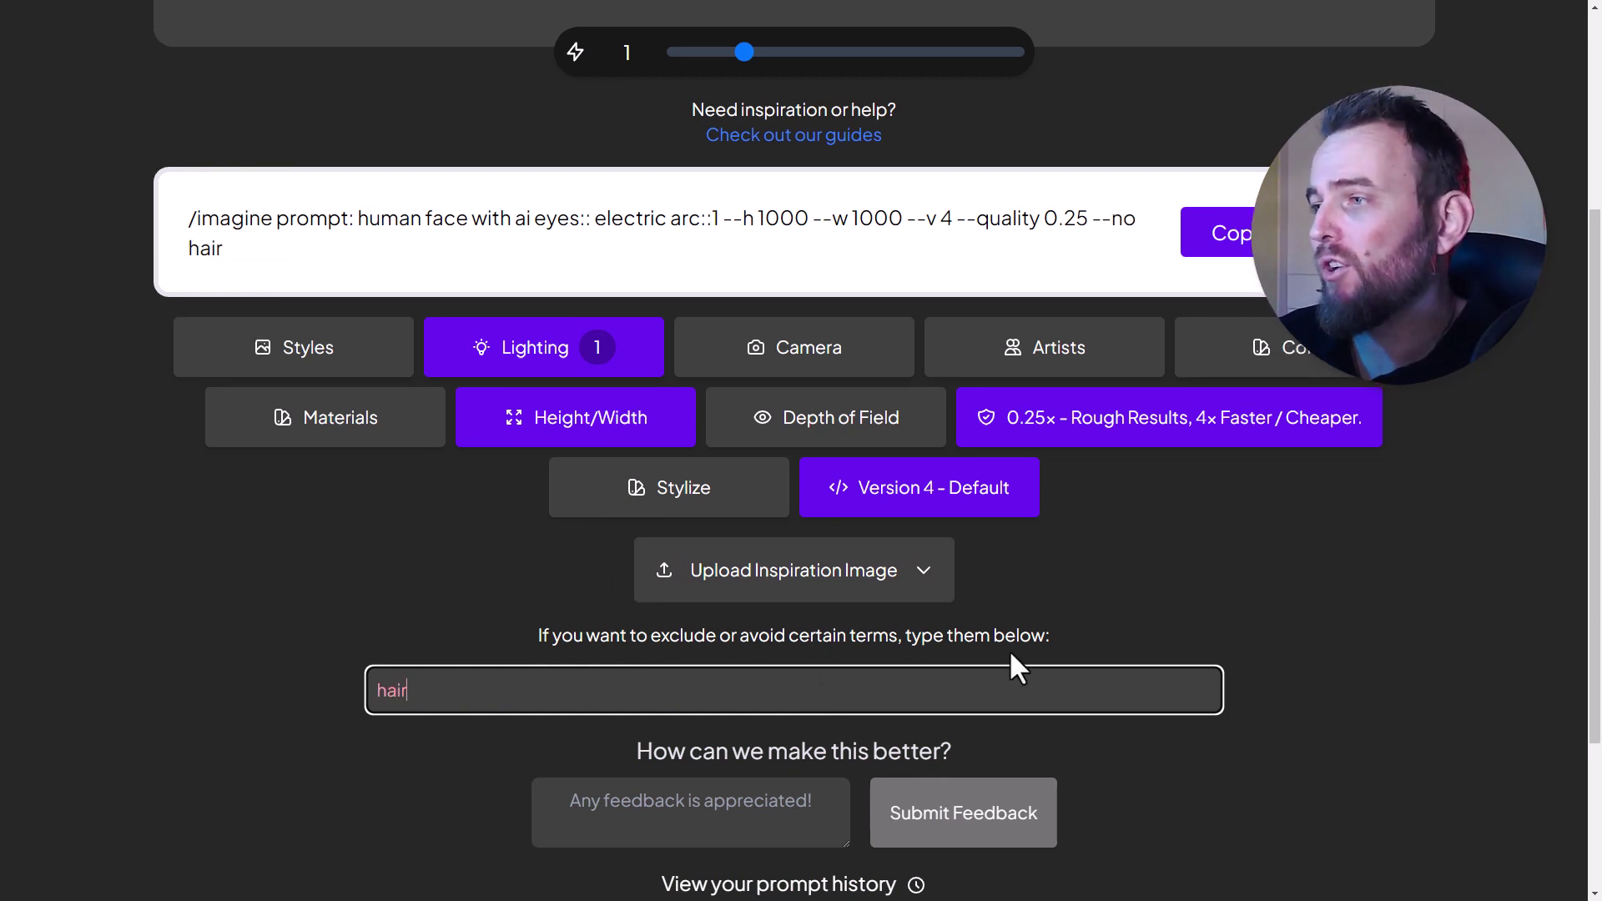
pyautogui.scroll(2, 1009, 649)
pyautogui.click(248, 404)
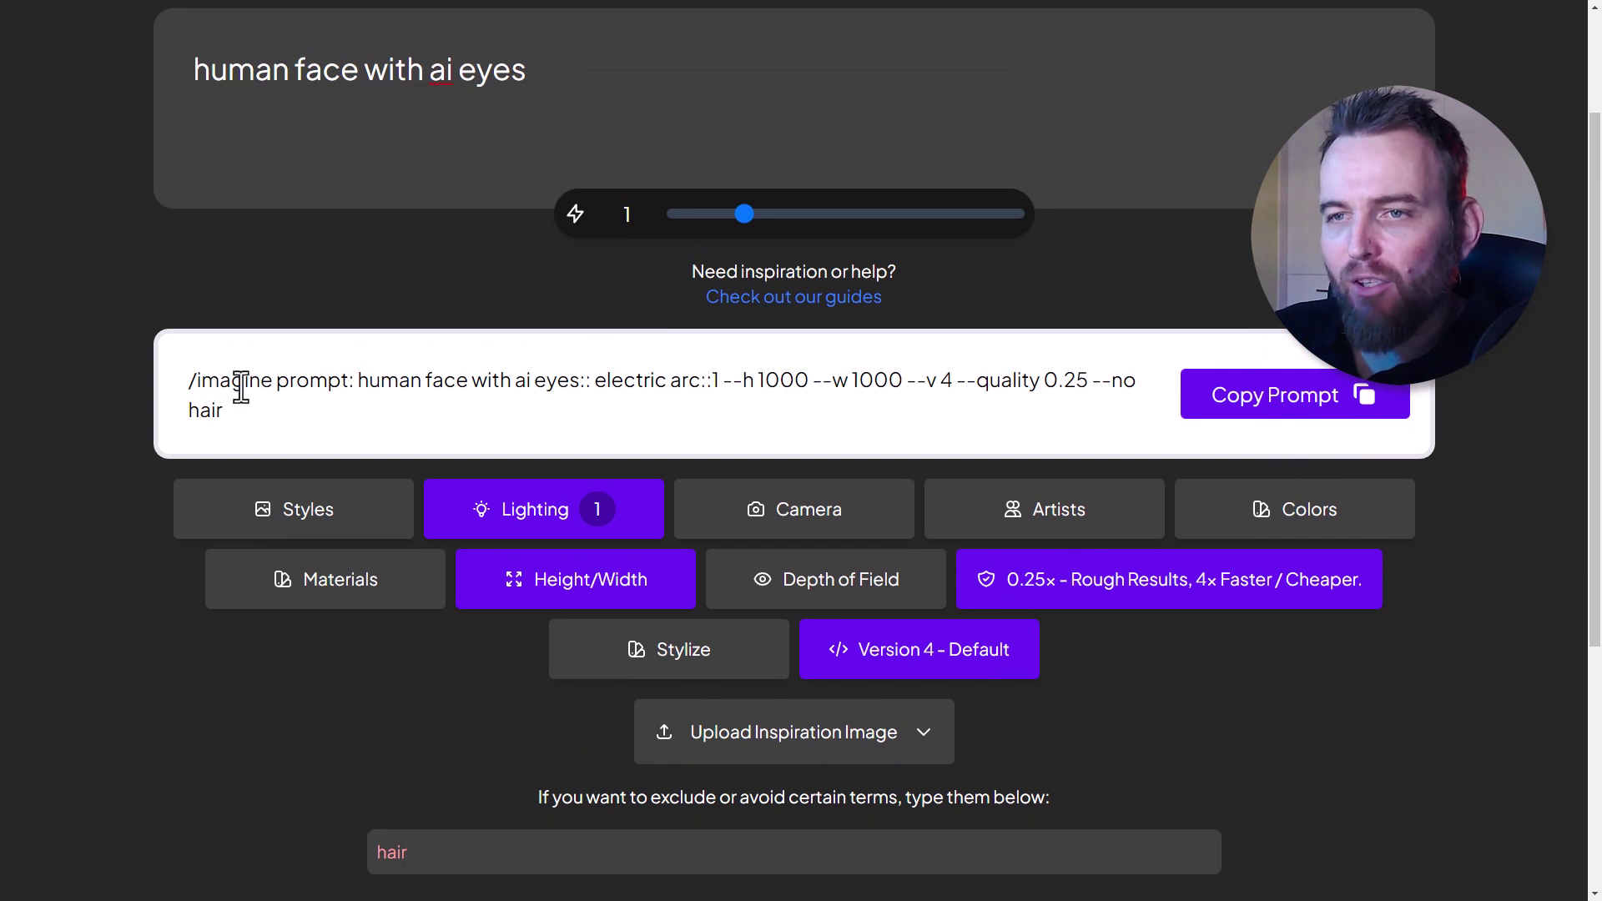
pyautogui.click(1324, 405)
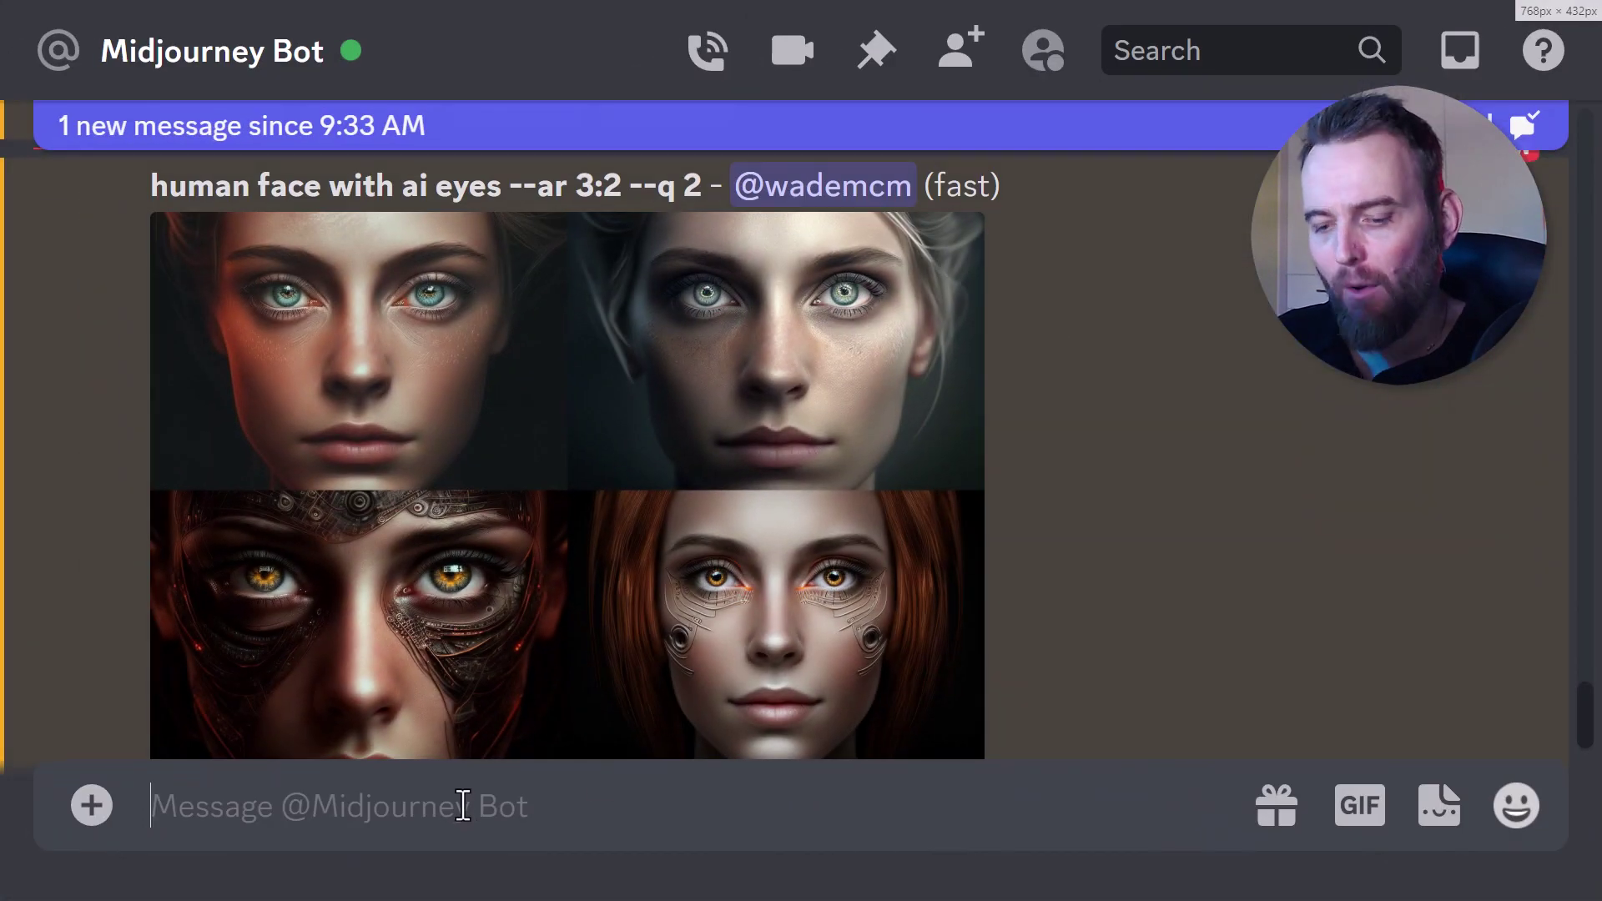
# Paste the copied prompt into the Midjourney Bot chat and send it.
pyautogui.hotkey('ctrl', 'v')
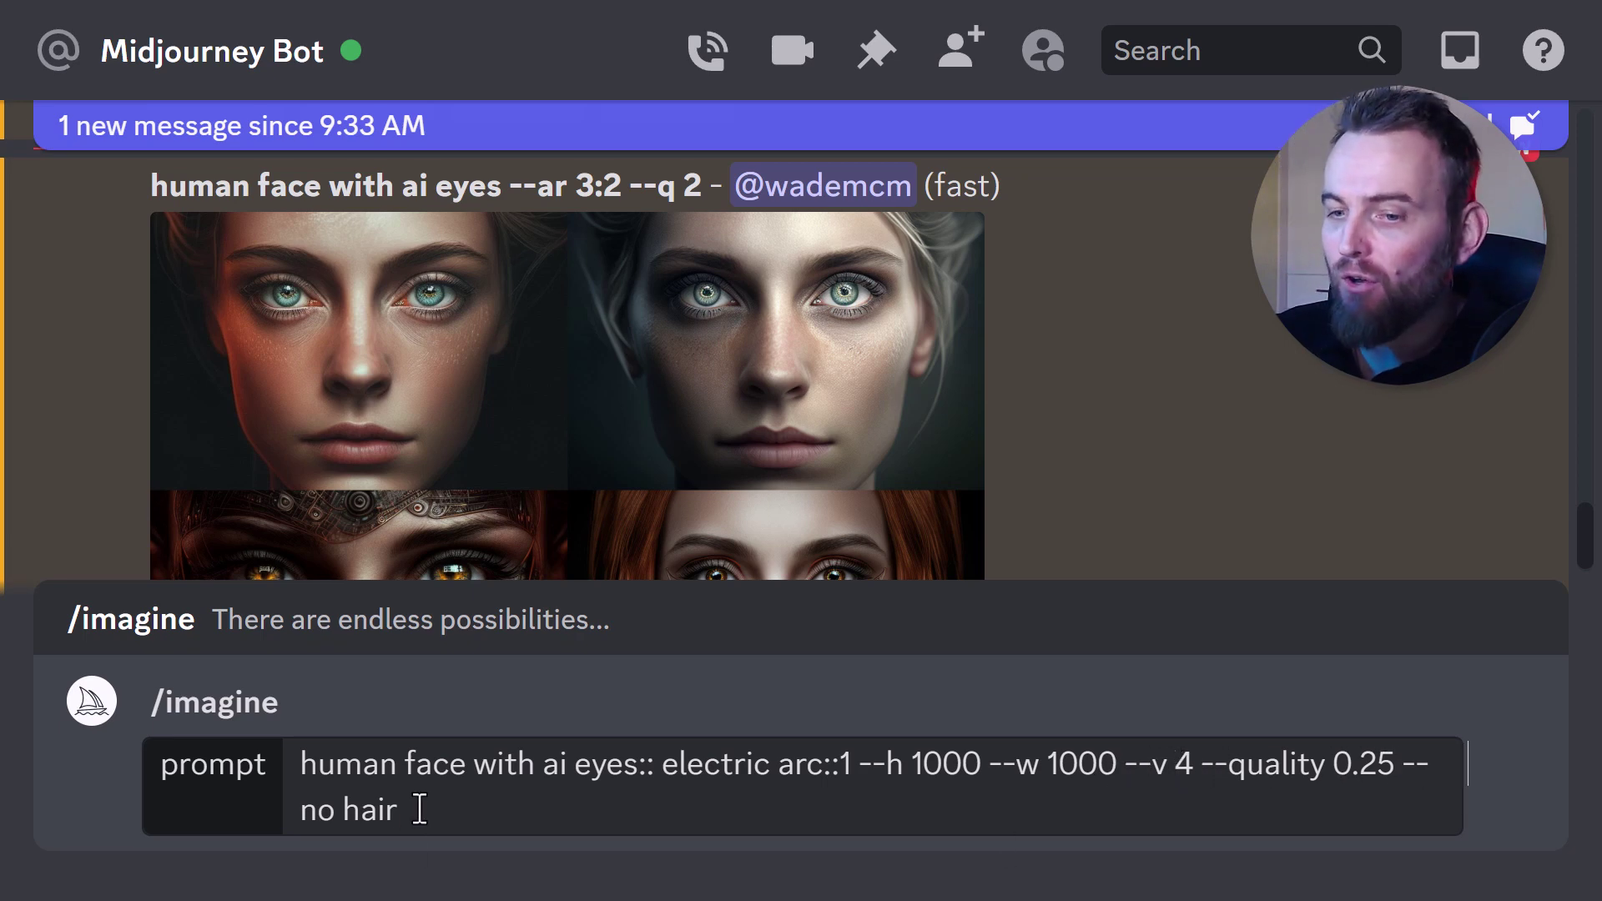
pyautogui.press('Return')
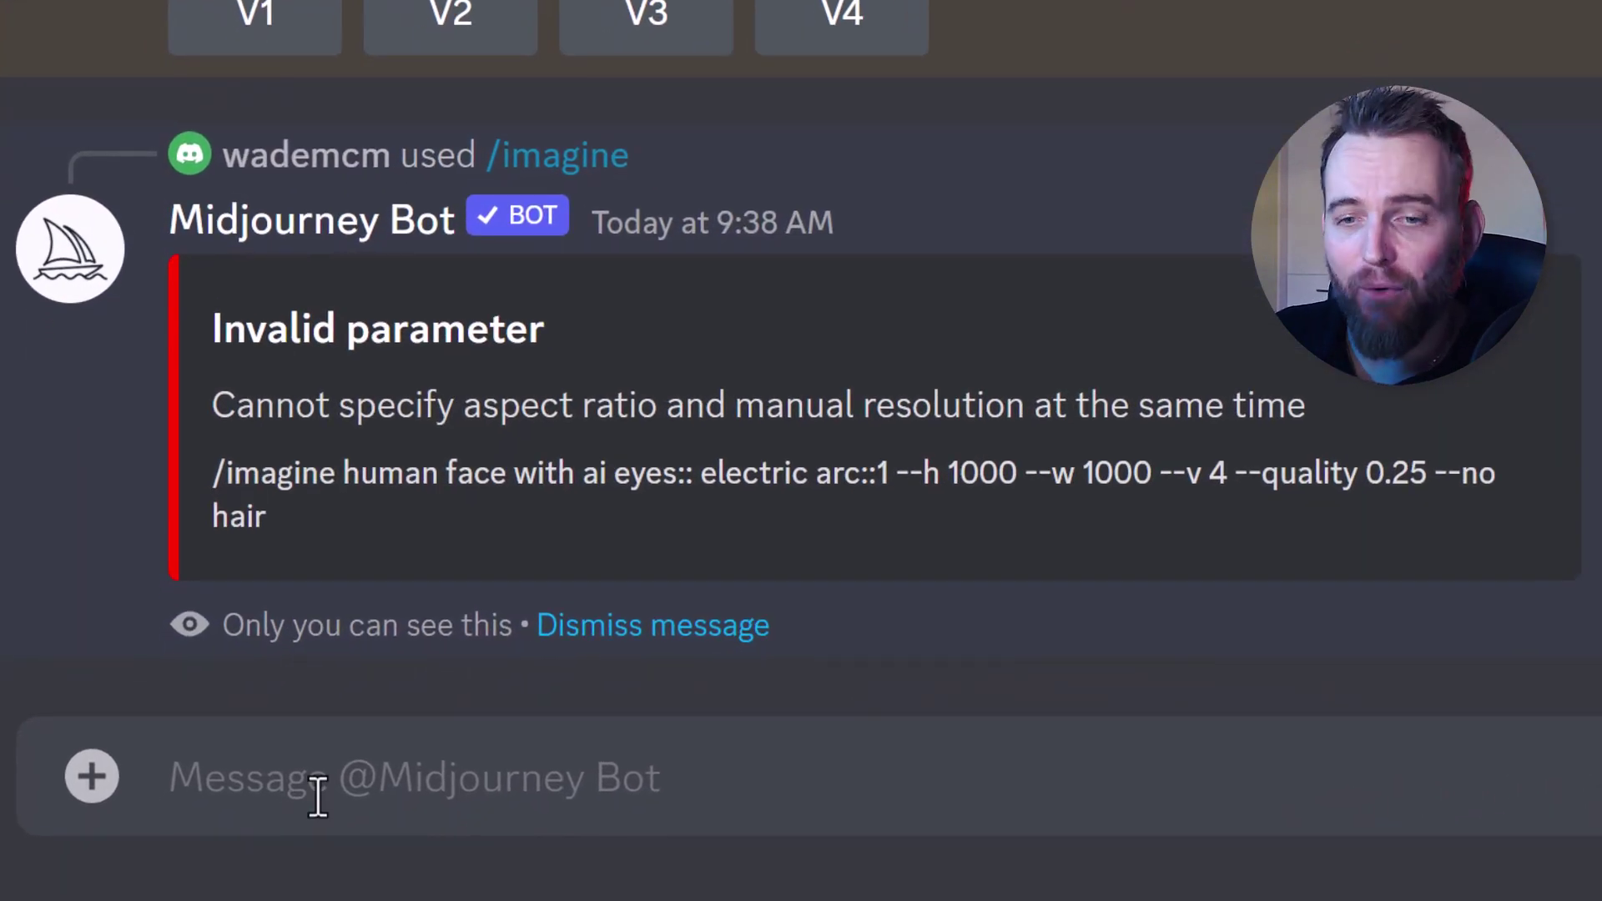
# Run /prefer suffix with no value to remove the saved prompt suffix.
pyautogui.write('/prefer ')
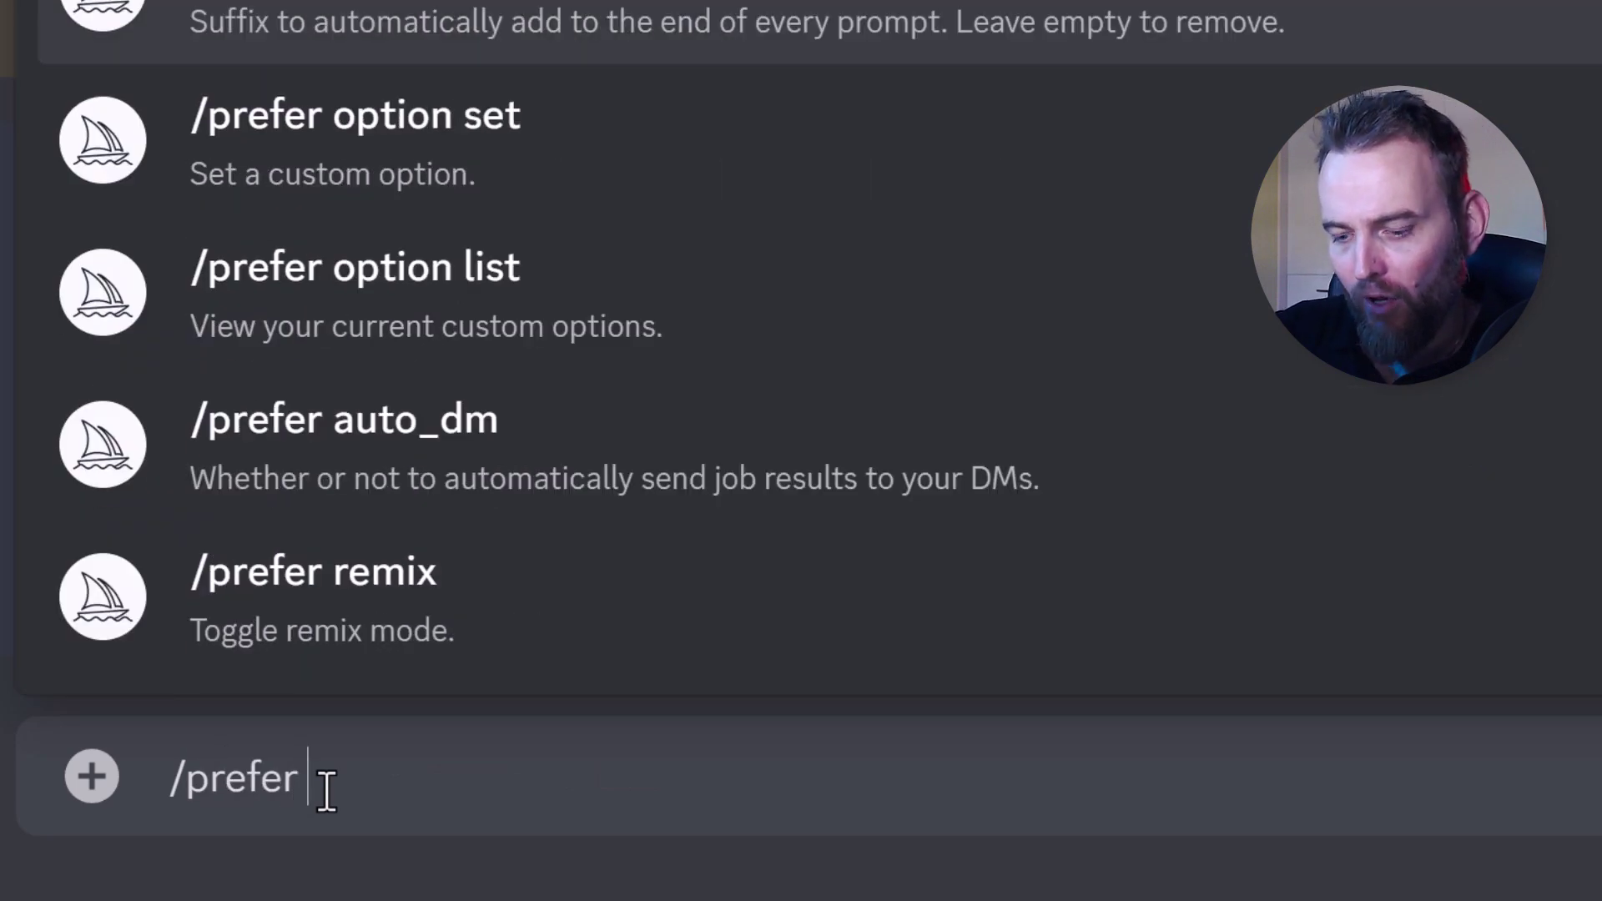
pyautogui.write('suffix')
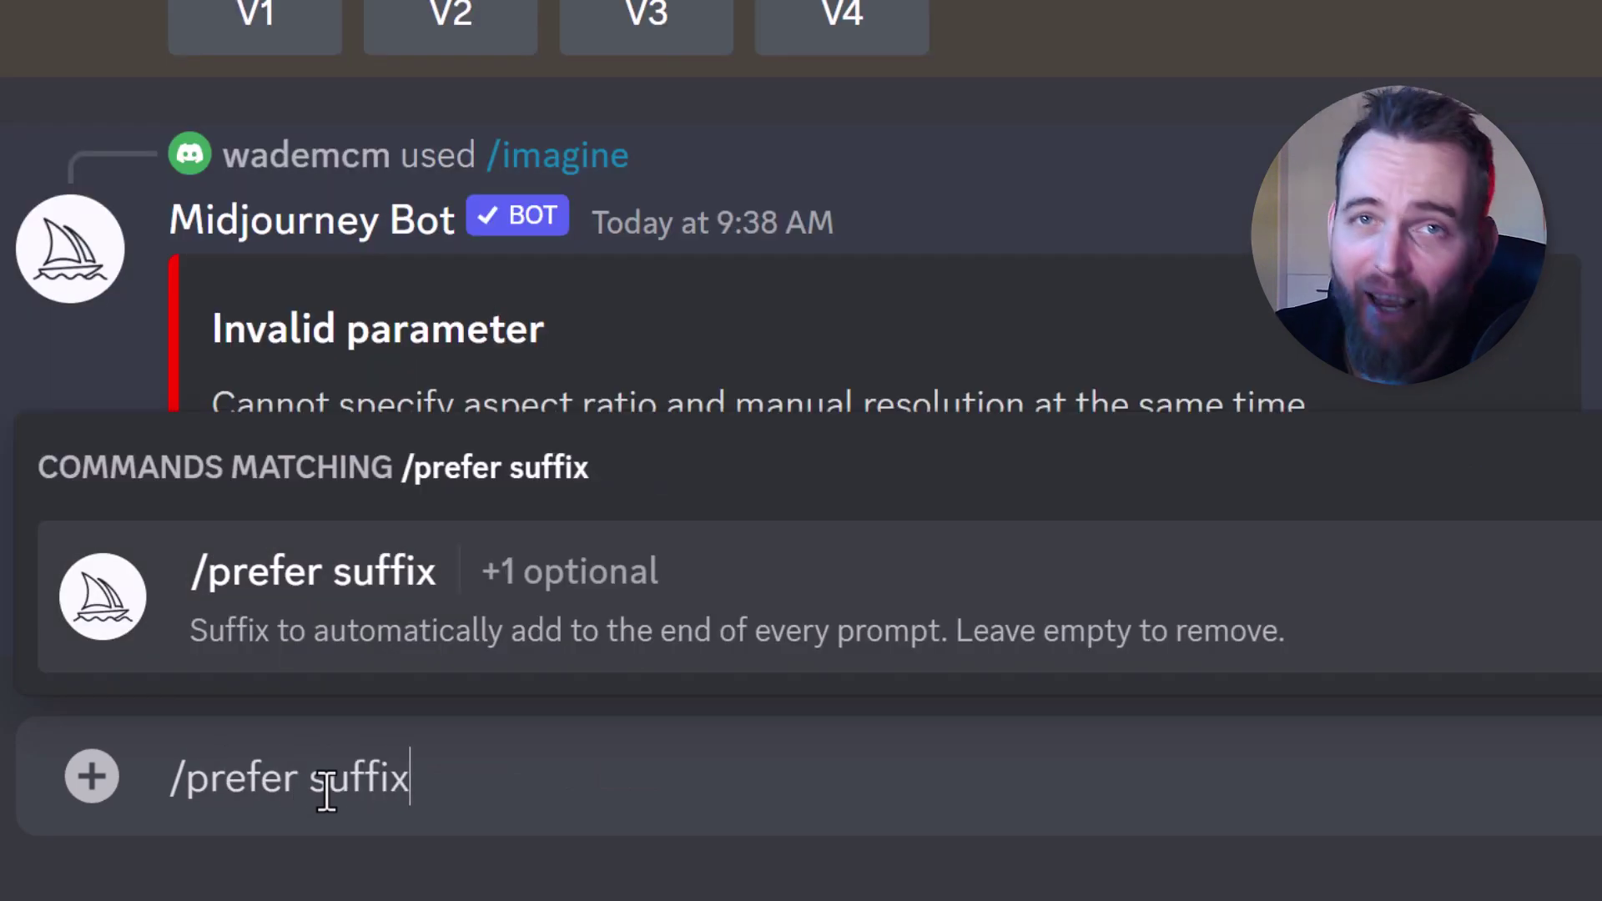
pyautogui.press('Return')
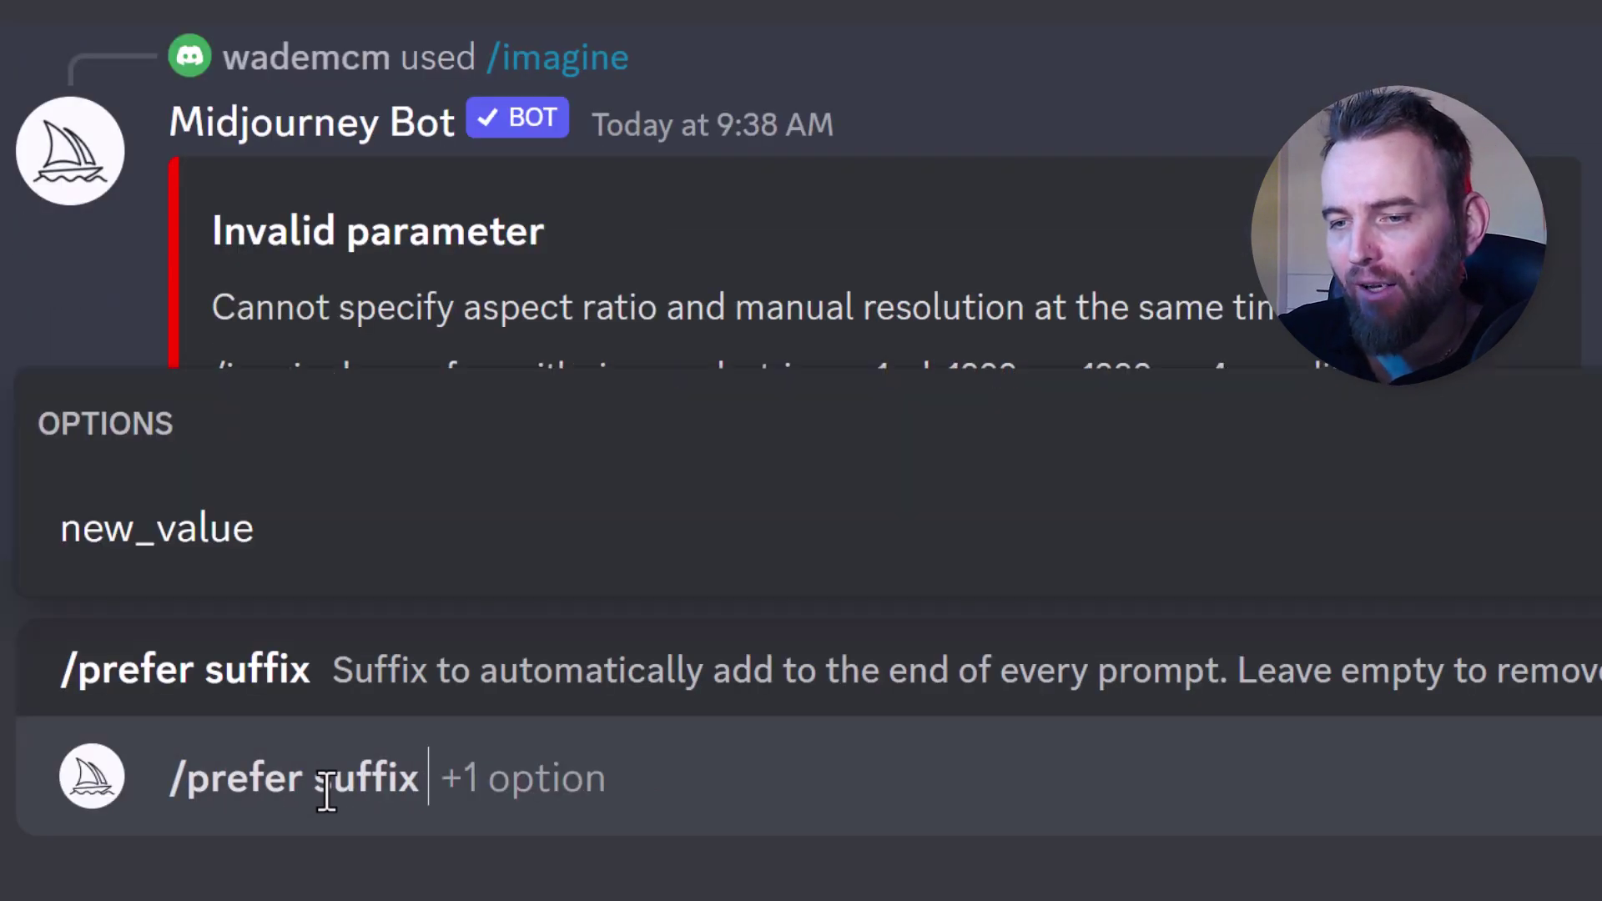
pyautogui.press('Return')
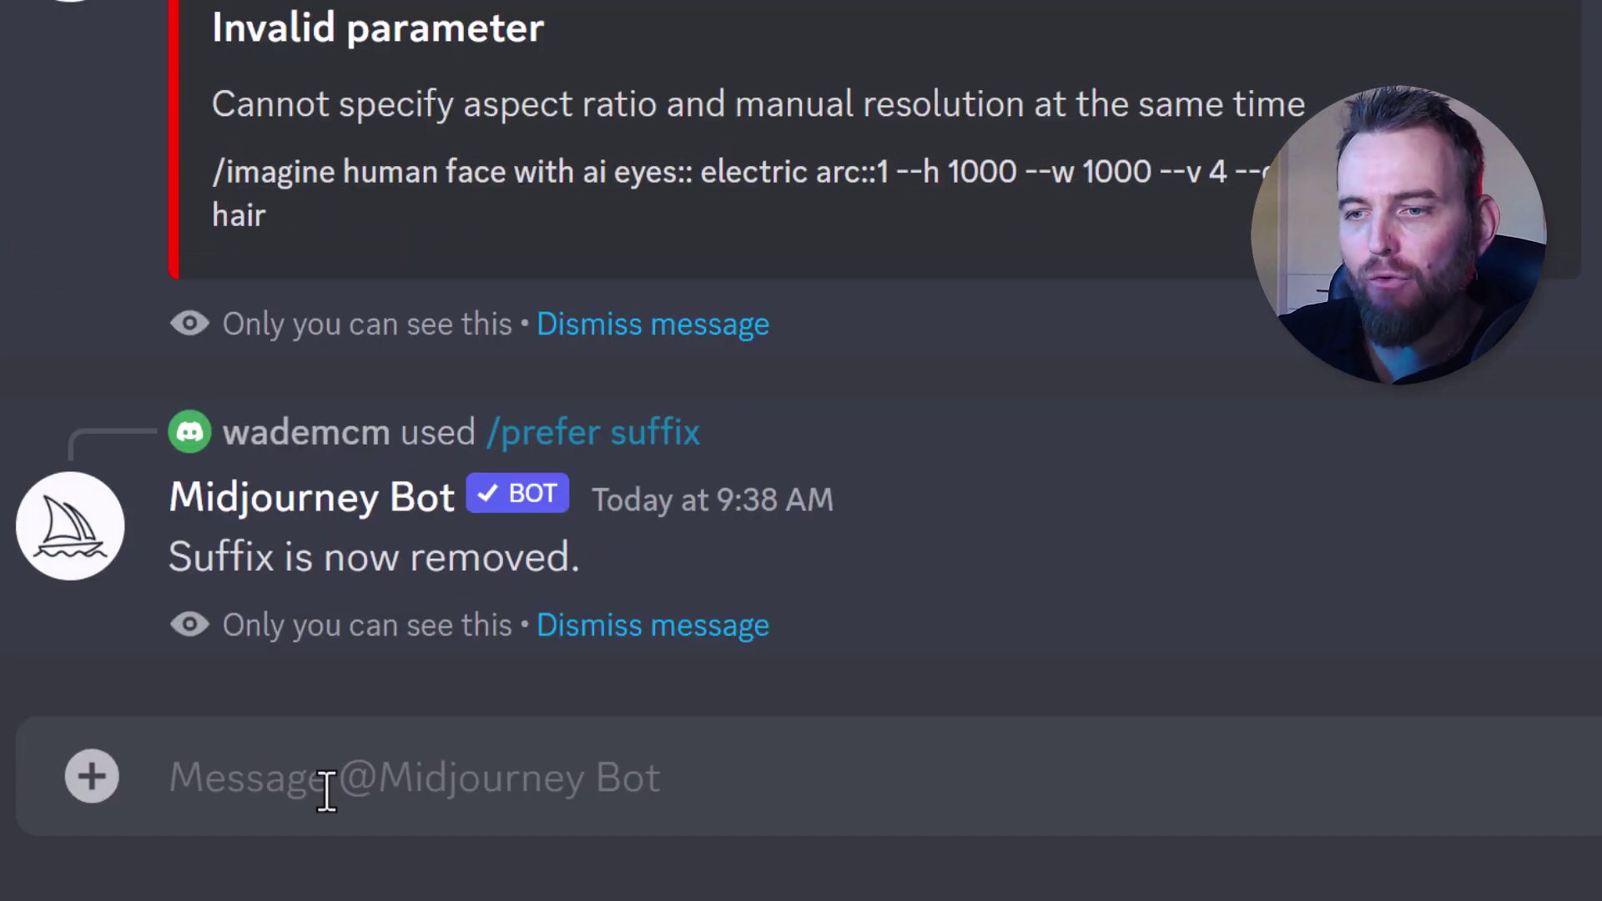
# Resend the pasted prompt and highlight --width in the bot's version 4 error.
pyautogui.hotkey('ctrl', 'v')
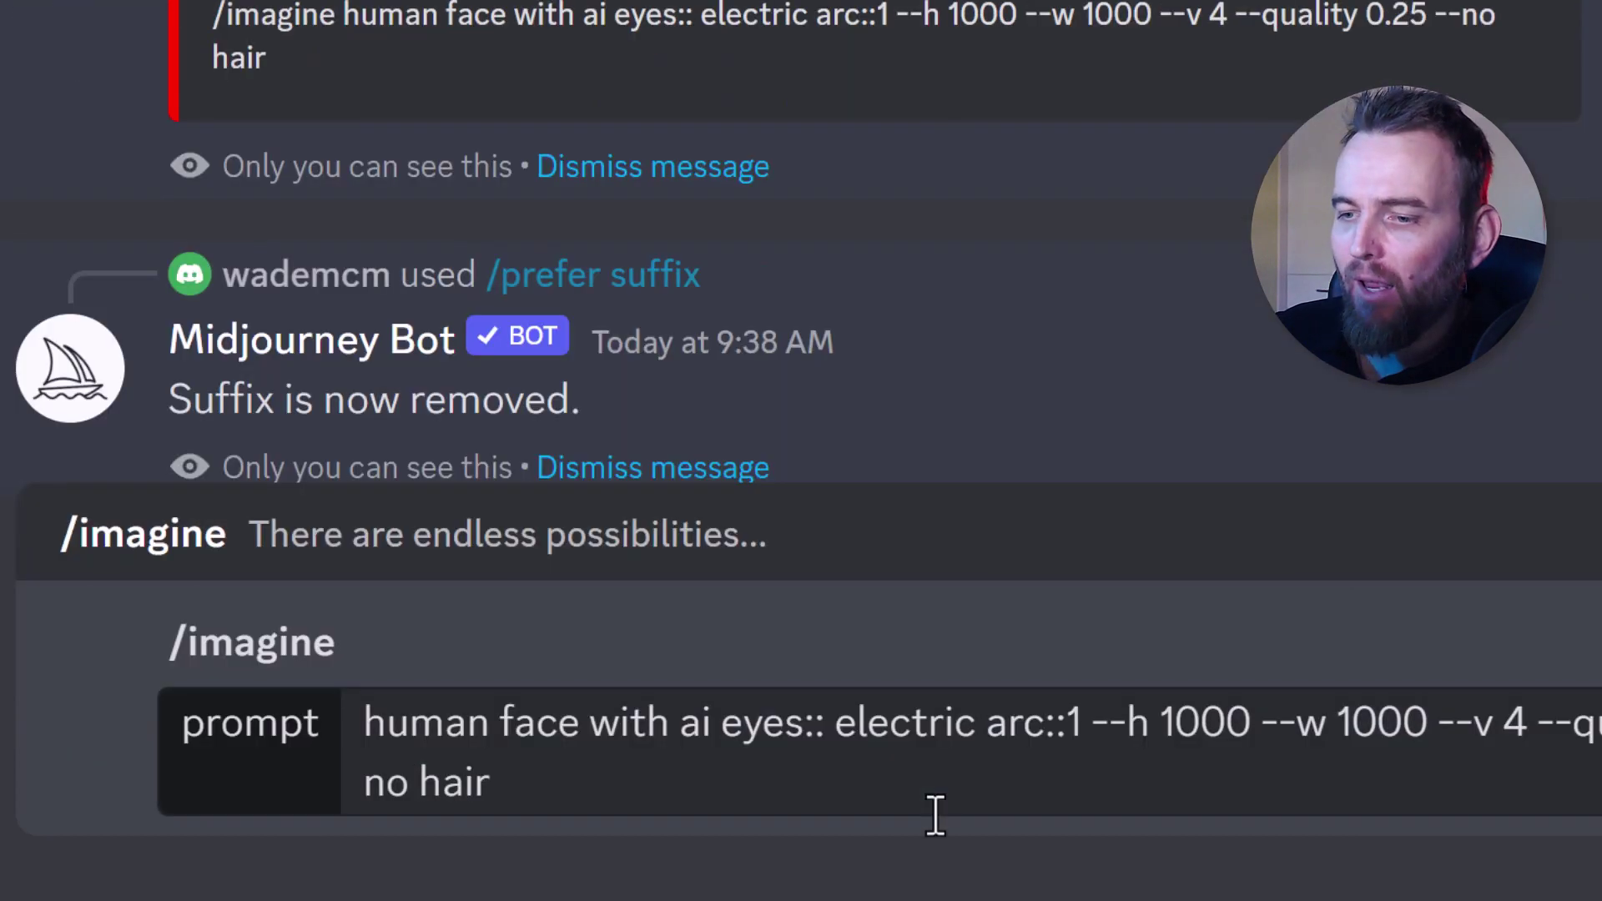
pyautogui.press('Return')
pyautogui.moveTo(803, 404); pyautogui.dragTo(931, 405)
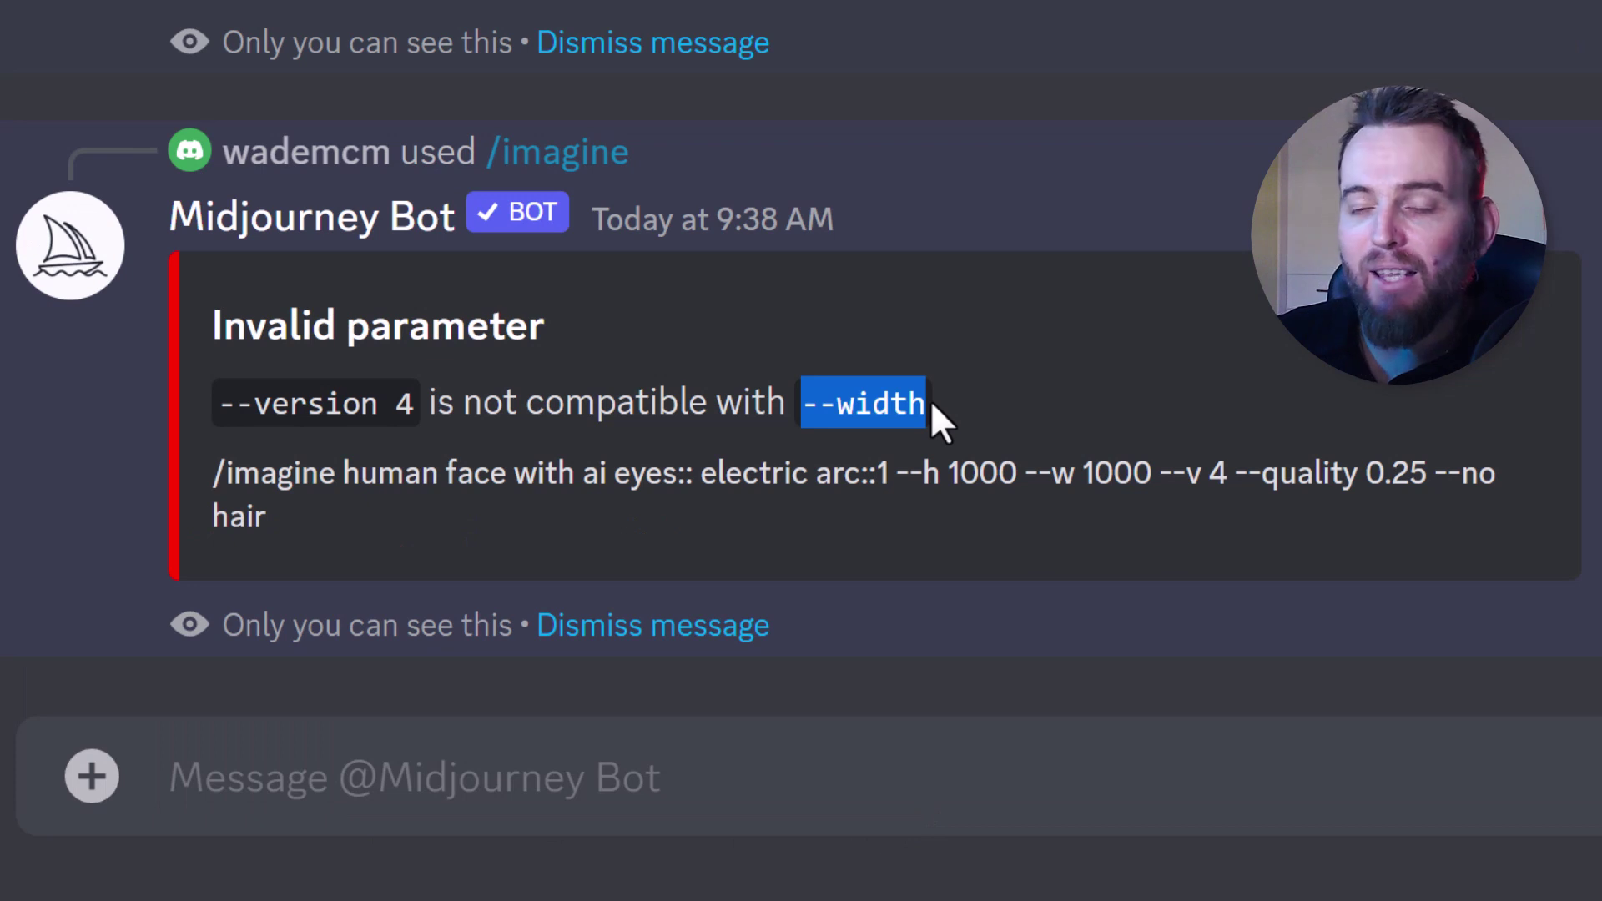
pyautogui.click(824, 343)
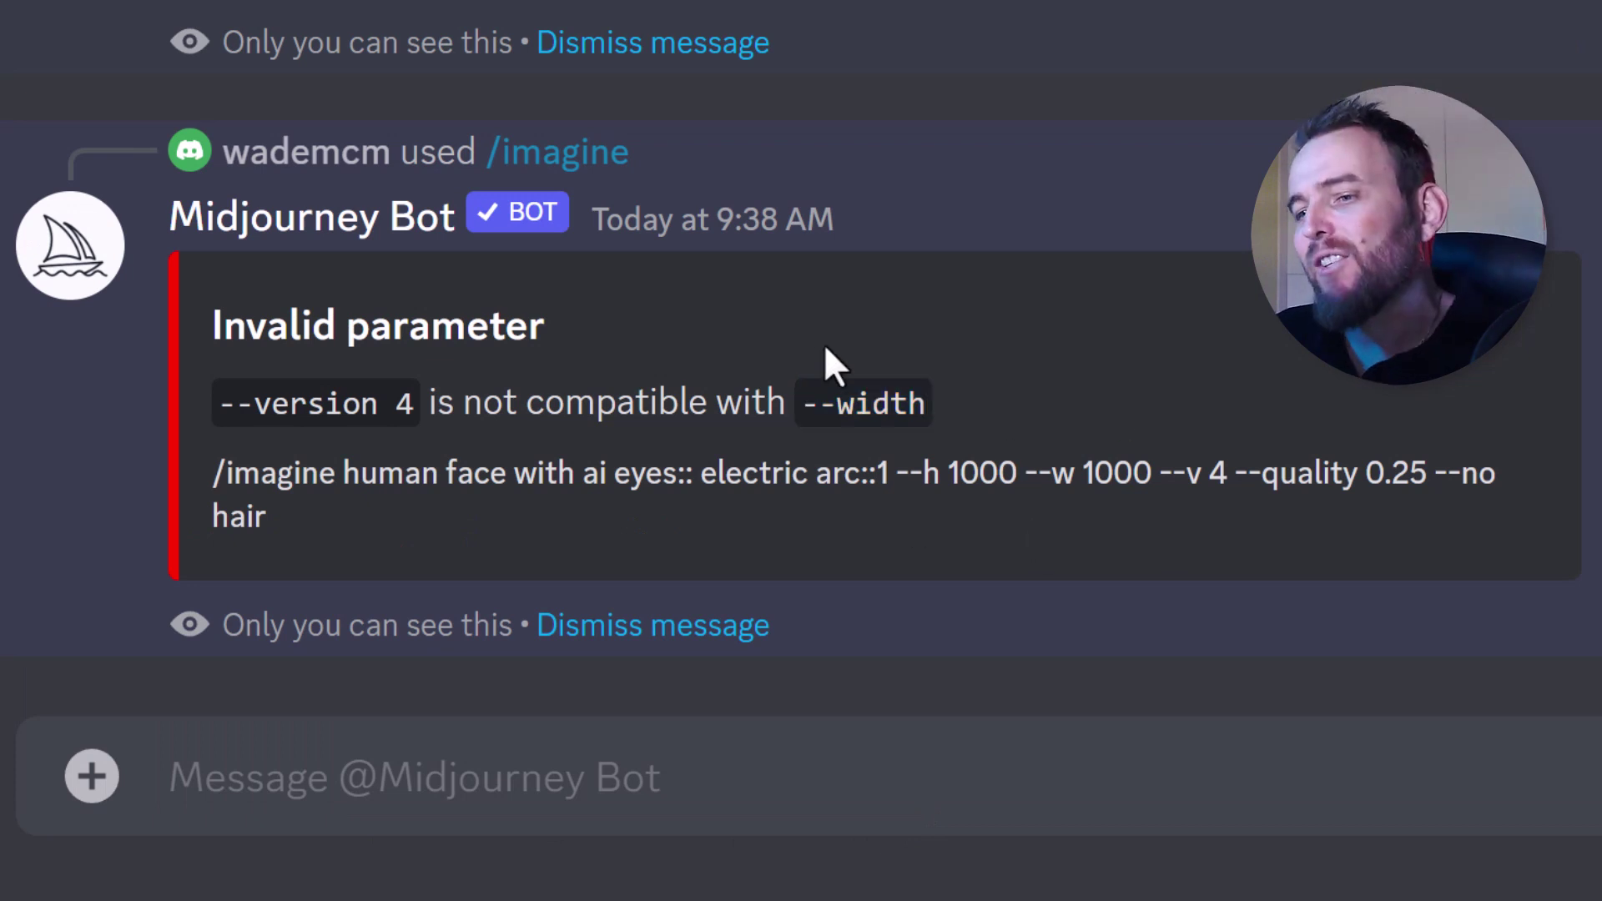
pyautogui.moveTo(799, 404); pyautogui.dragTo(928, 406)
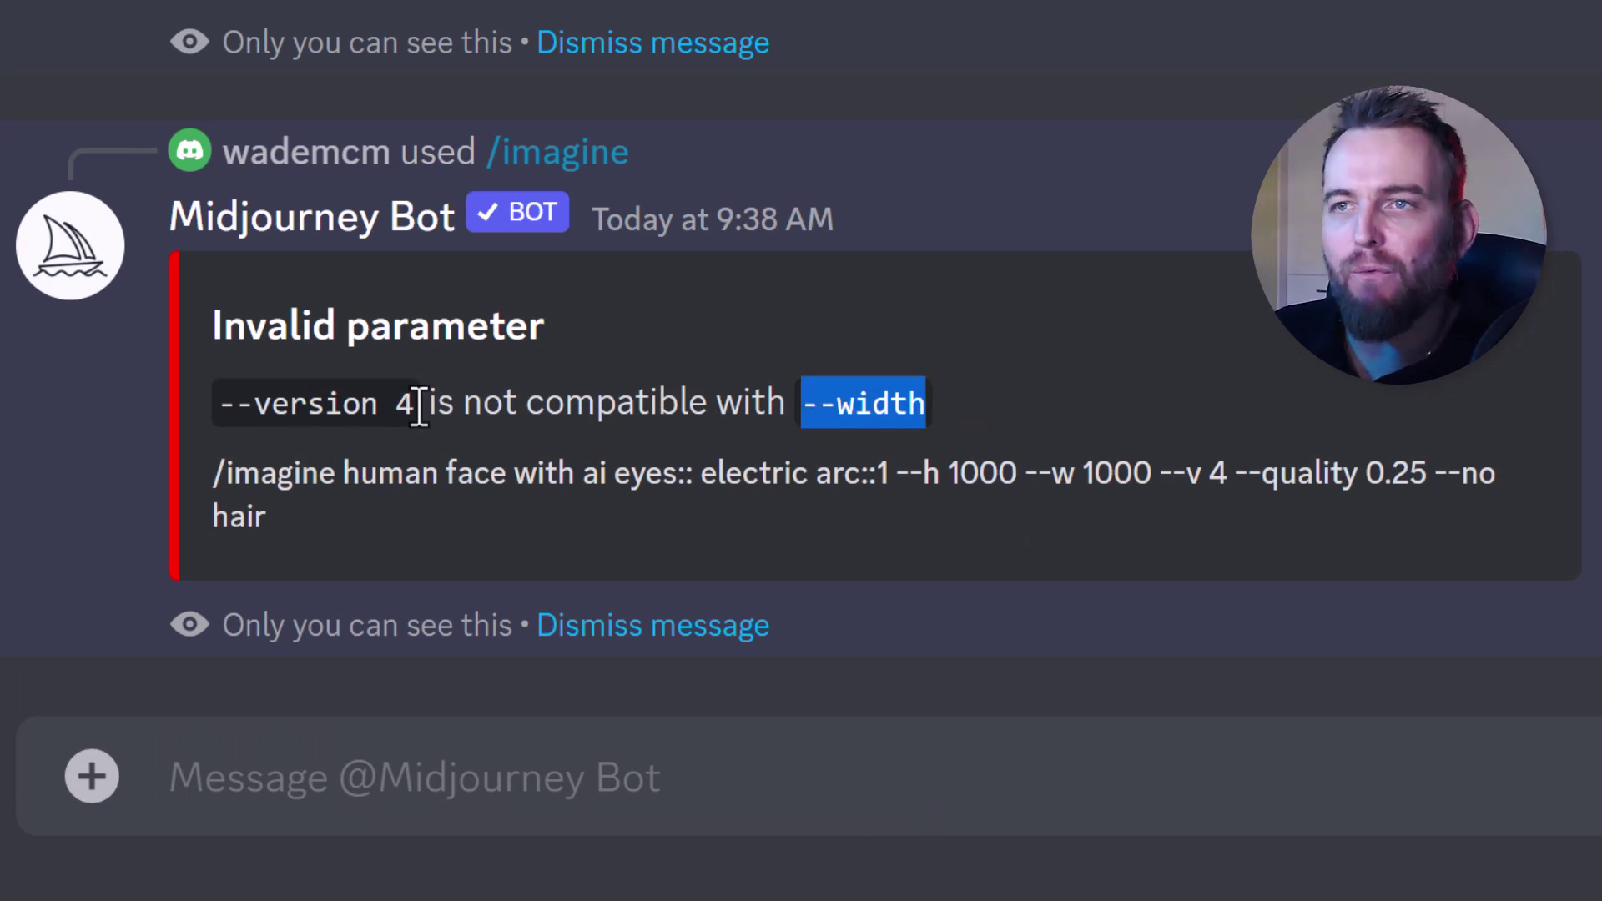
pyautogui.click(1586, 132)
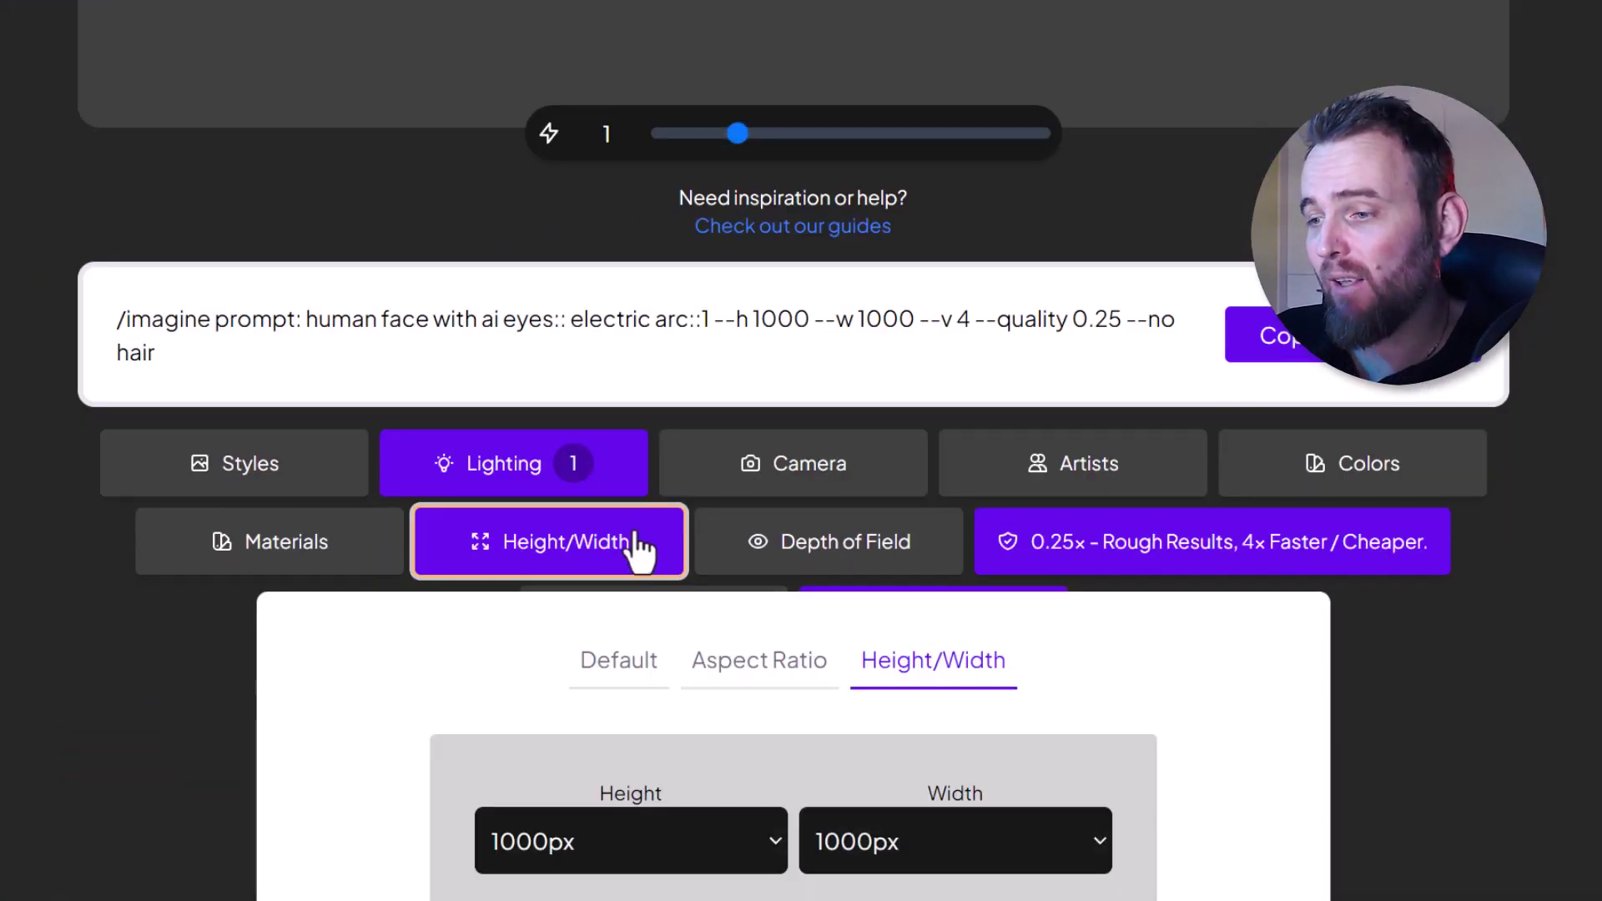
# Replace the fixed height and width with the 16:9 Standard HD Video aspect ratio.
pyautogui.scroll(-2, 916, 697)
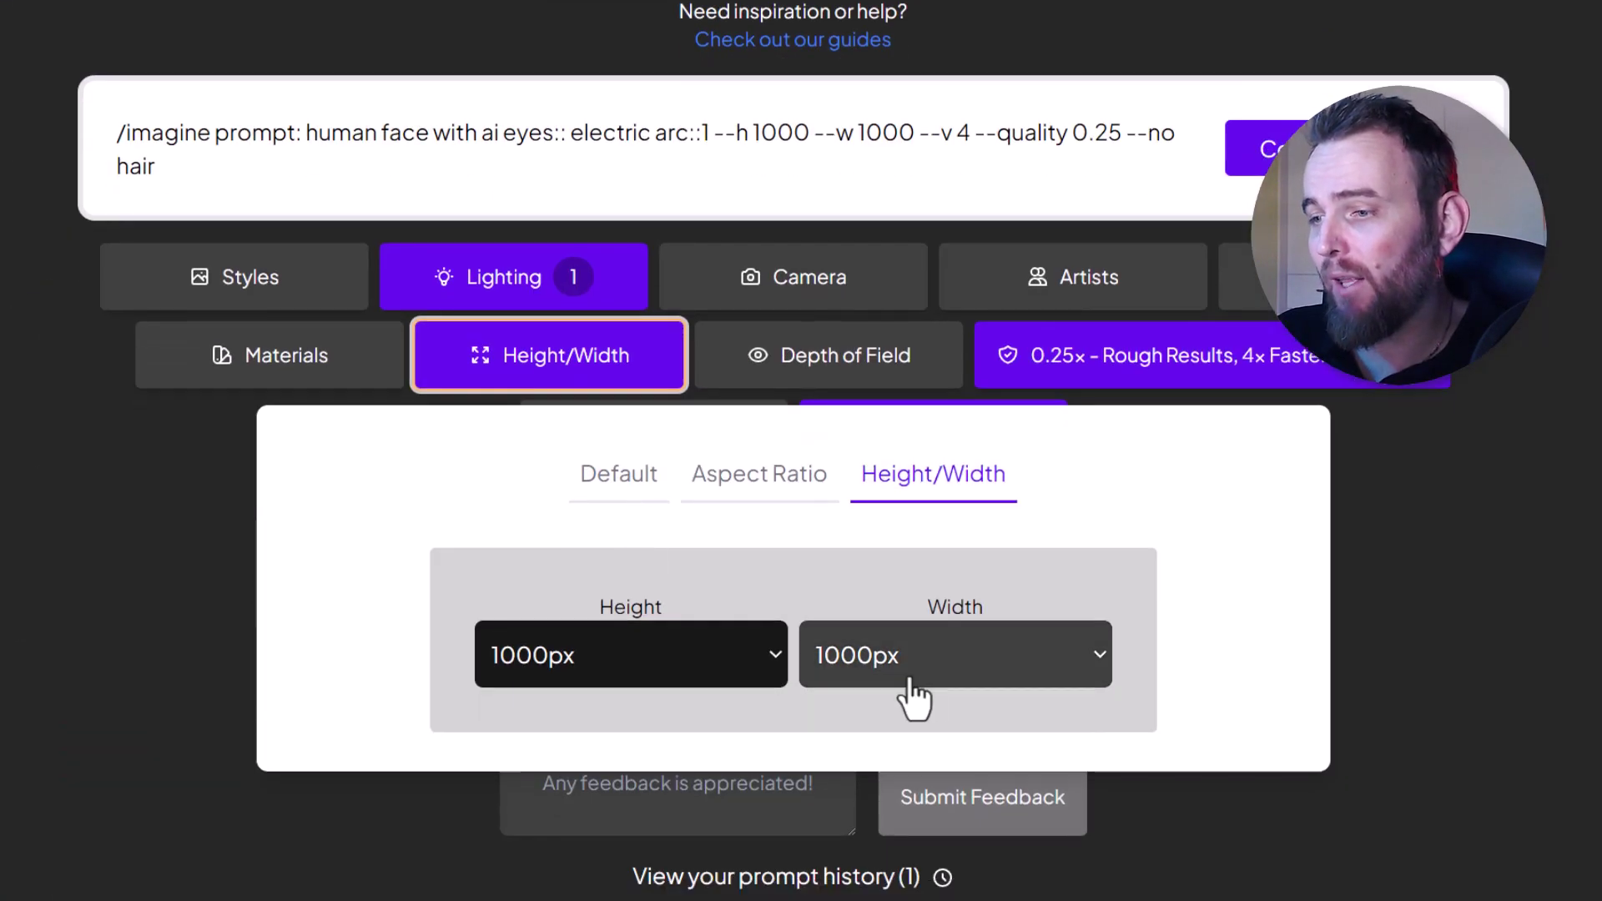
pyautogui.click(624, 477)
pyautogui.click(761, 442)
pyautogui.click(759, 598)
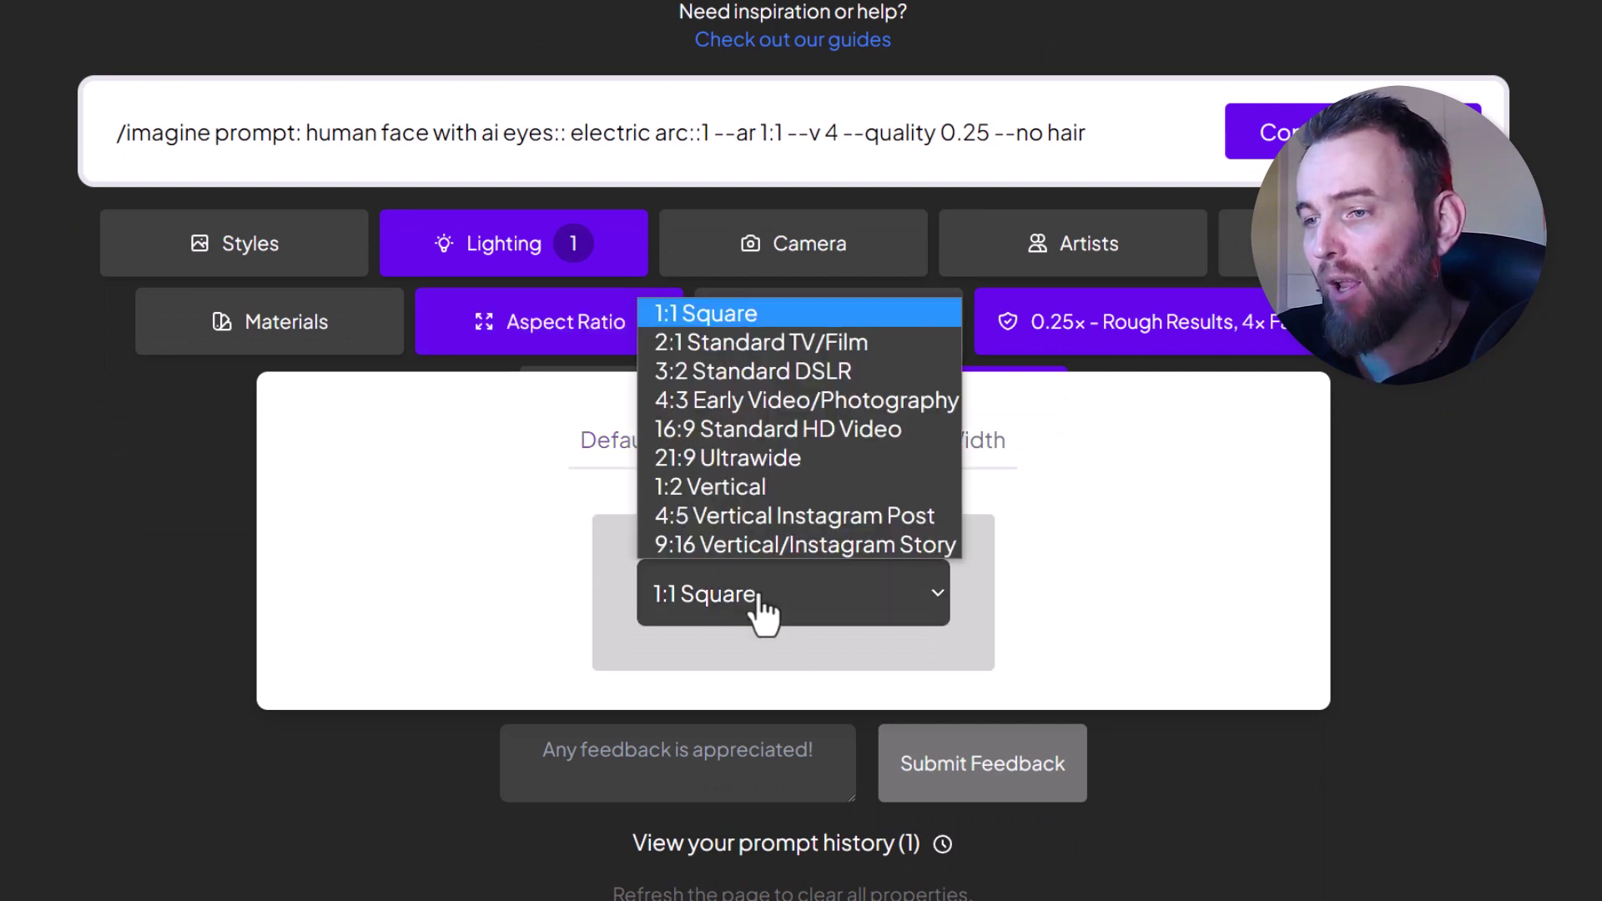
pyautogui.click(719, 429)
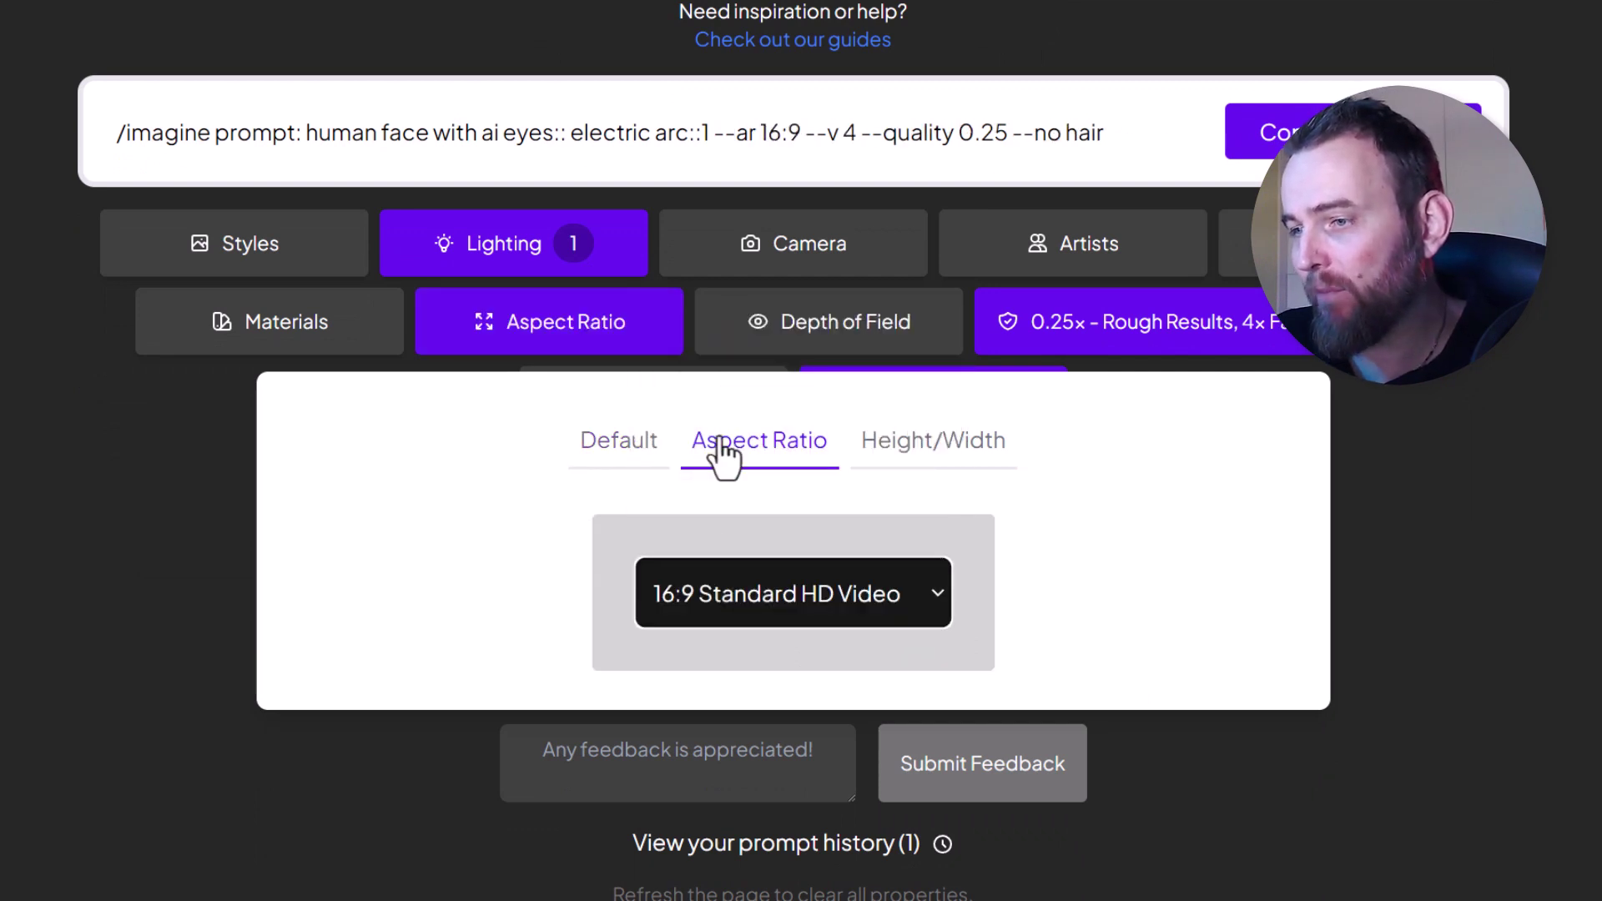
pyautogui.click(1513, 516)
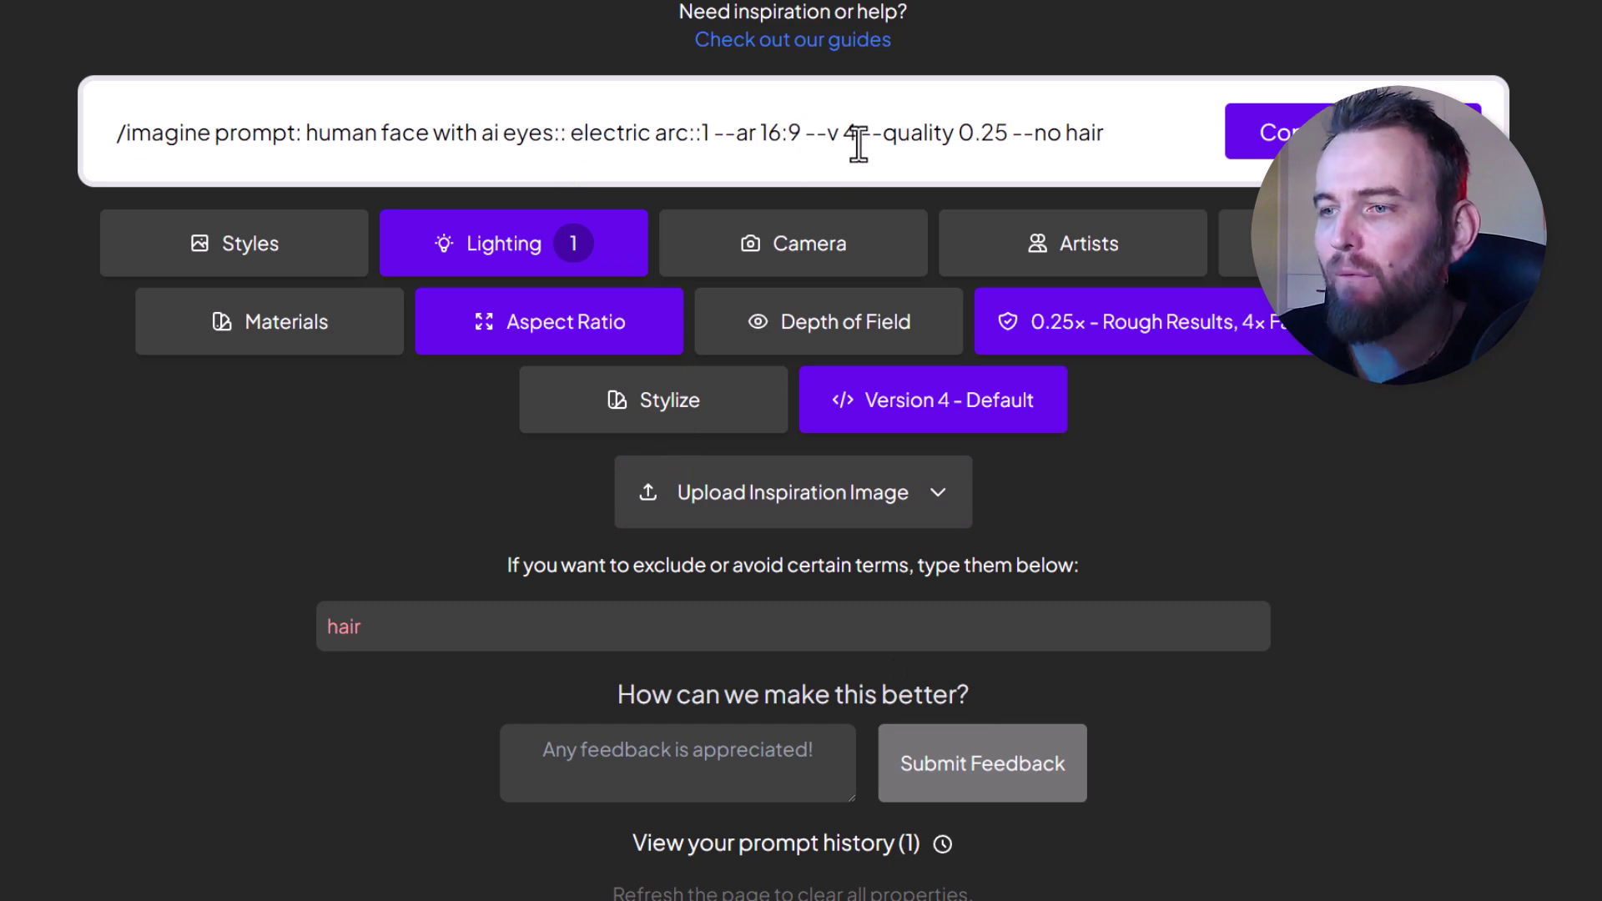
# Check the model version list and keep Version 4.
pyautogui.scroll(3, 671, 573)
pyautogui.scroll(-3, 682, 572)
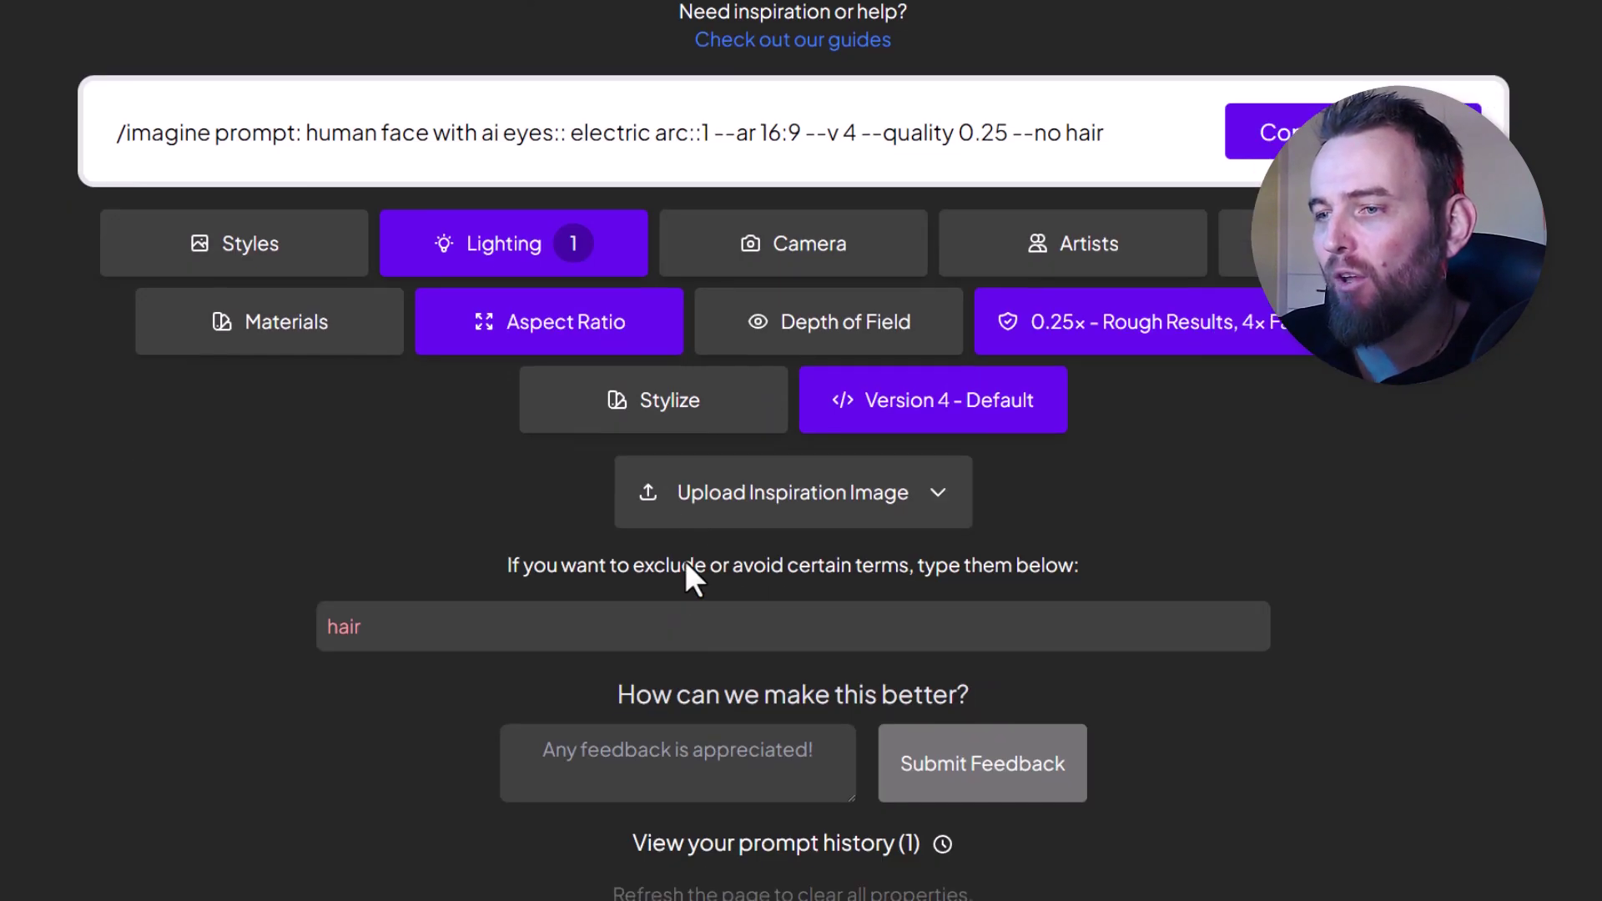
pyautogui.scroll(-3, 759, 546)
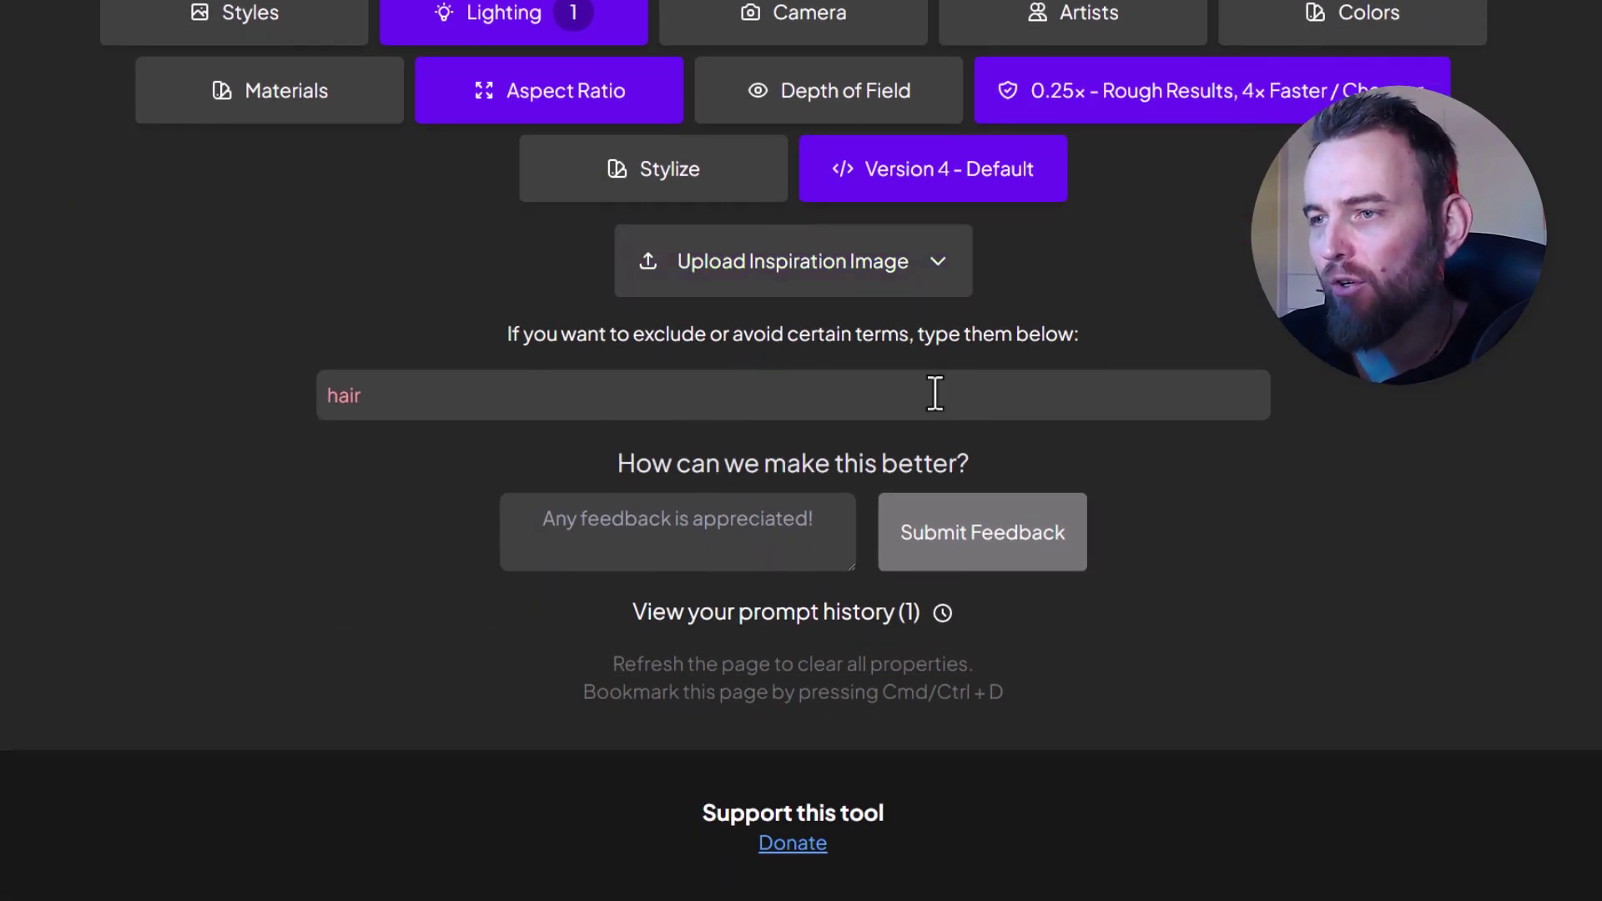
pyautogui.scroll(5, 1019, 554)
pyautogui.scroll(3, 1084, 467)
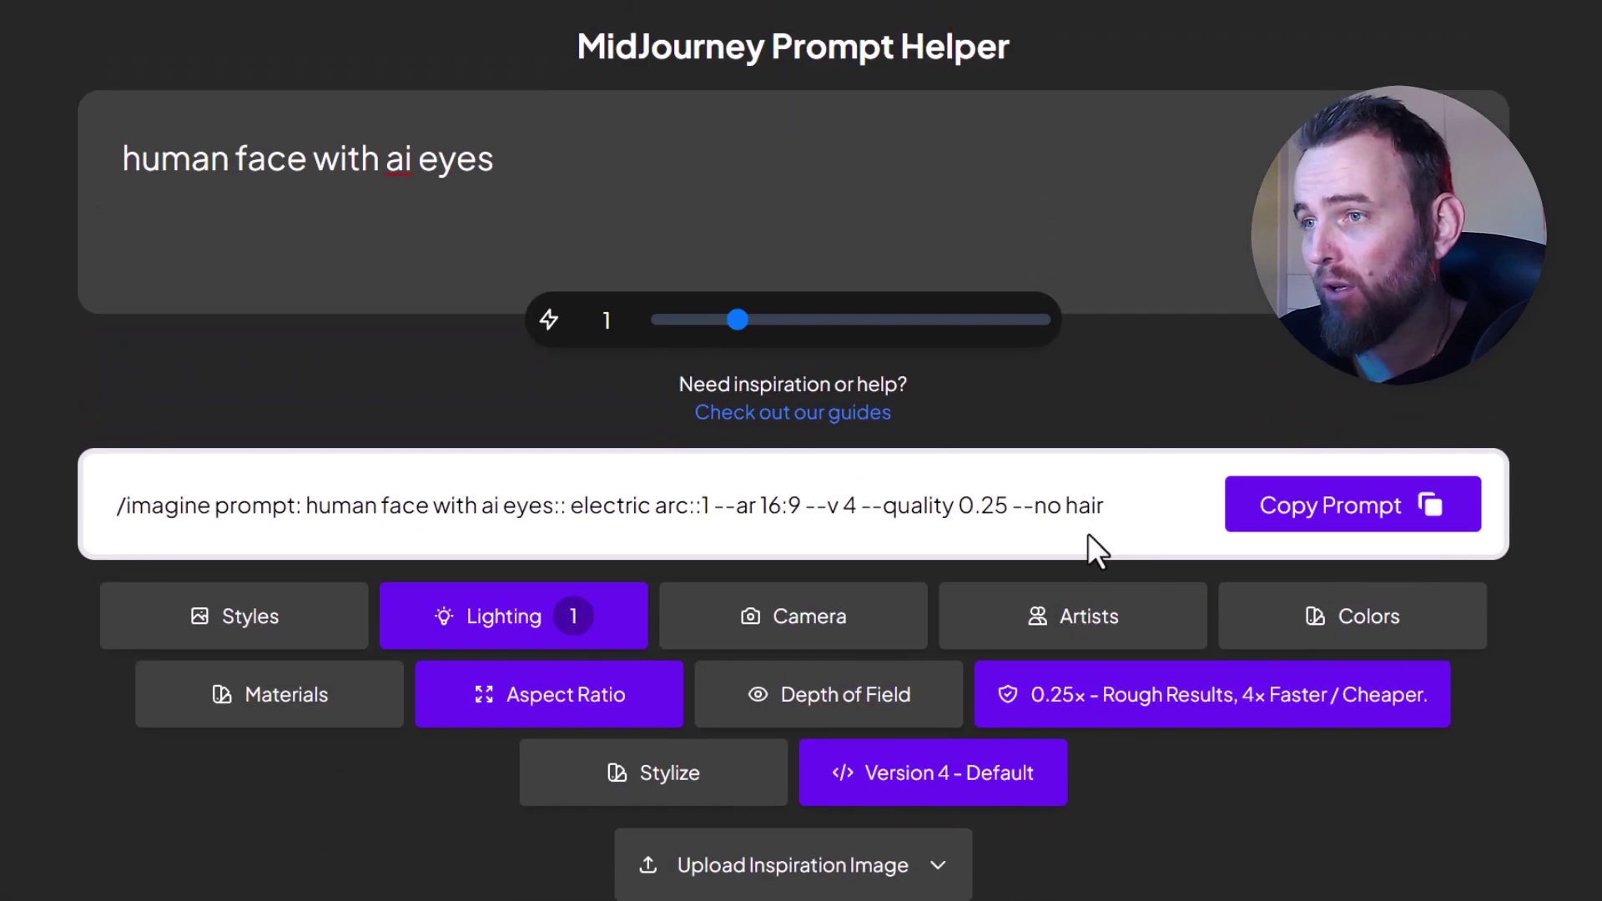
pyautogui.scroll(-1, 808, 641)
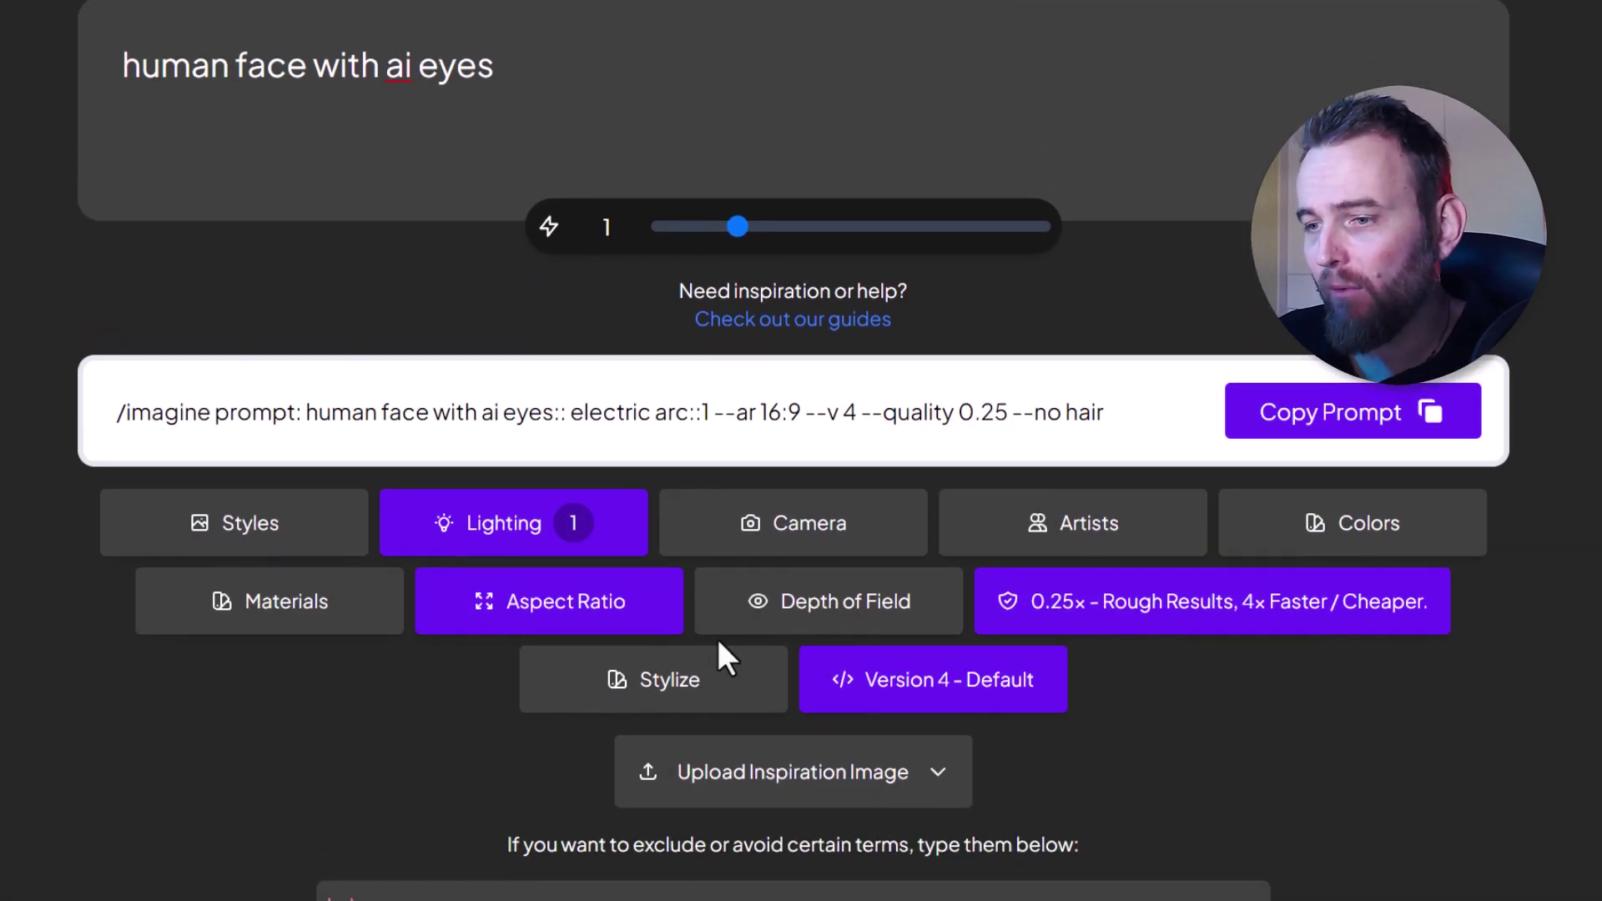
pyautogui.click(926, 697)
pyautogui.scroll(-2, 1263, 590)
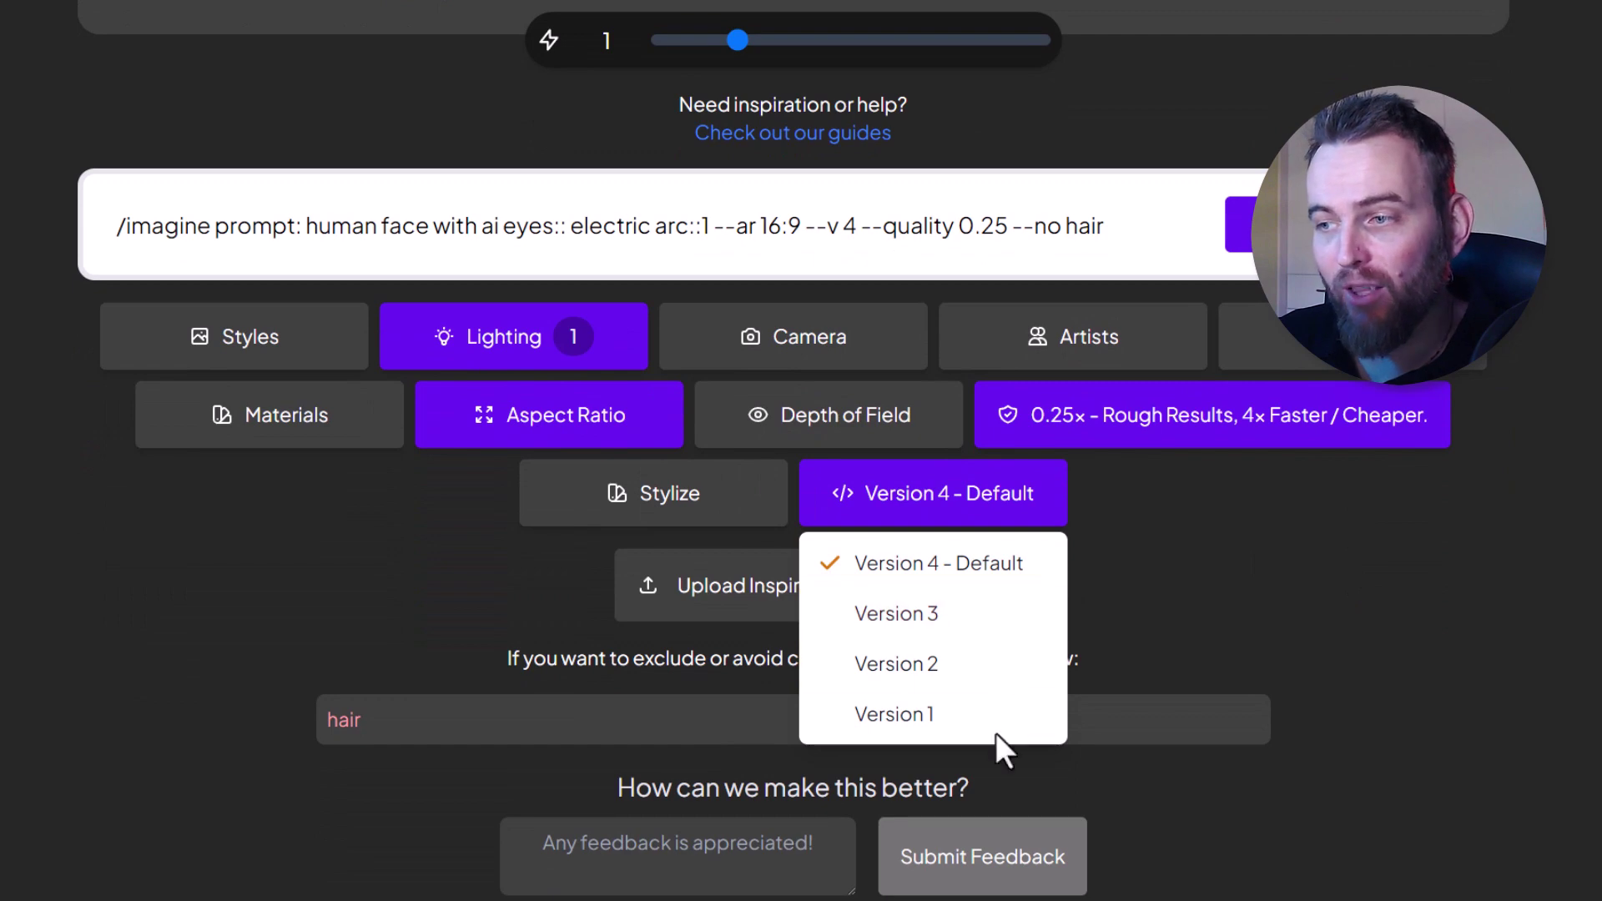
pyautogui.click(1360, 591)
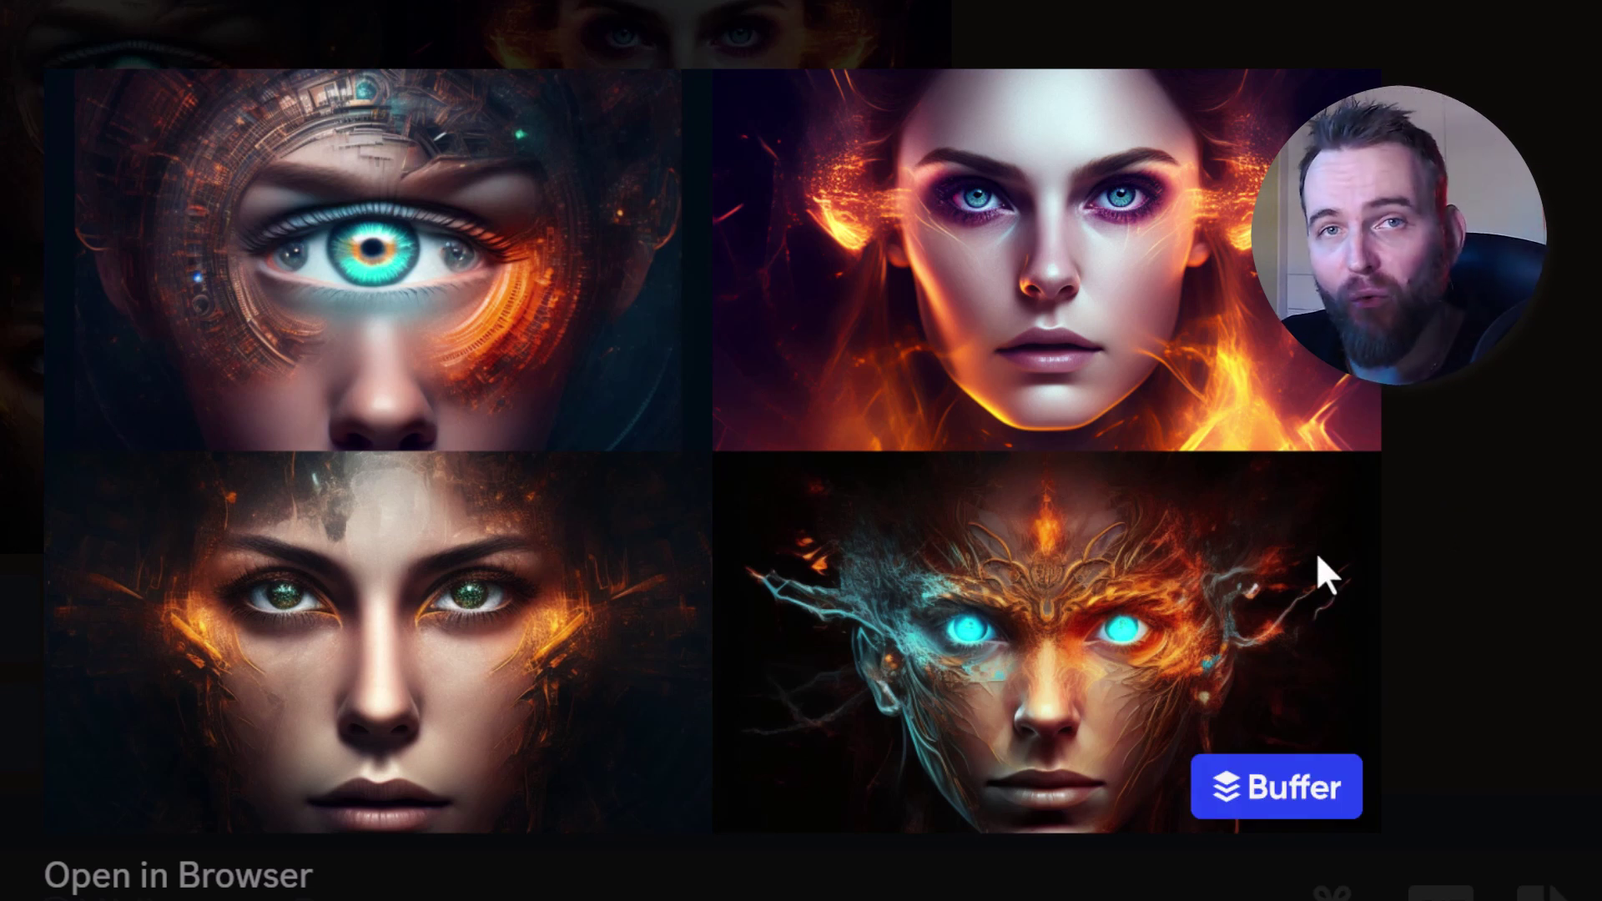
# Close the enlarged four-portrait grid to return to the Midjourney Bot chat.
pyautogui.click(1520, 479)
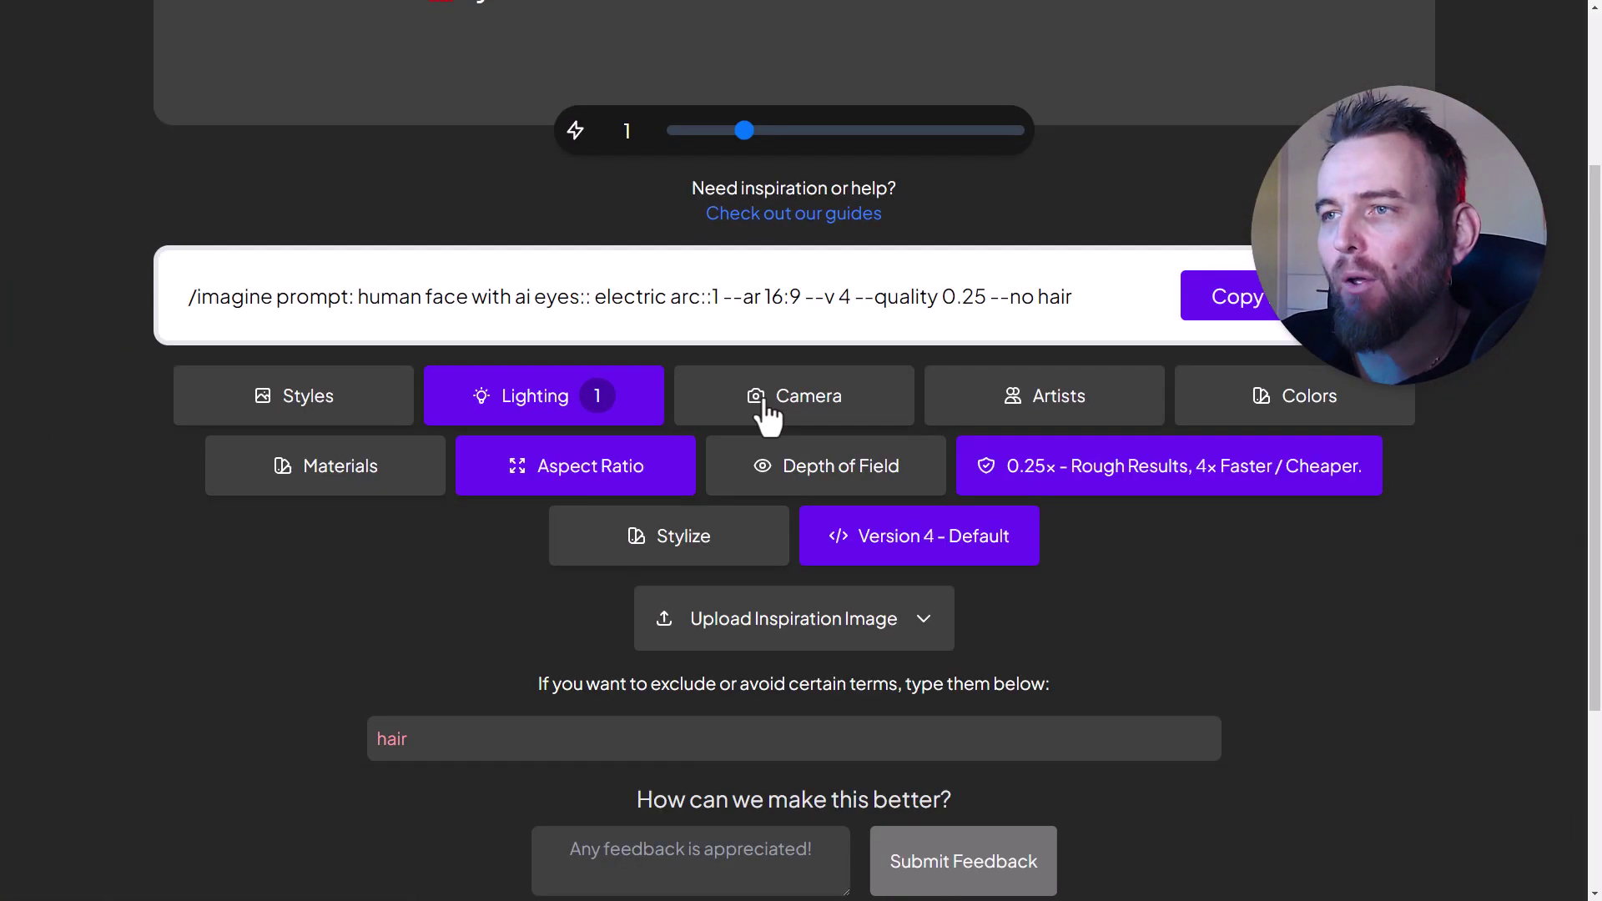
# Pick the Horror card from the Styles list and continue, adding 'horror::1' to the prompt.
pyautogui.scroll(3, 763, 404)
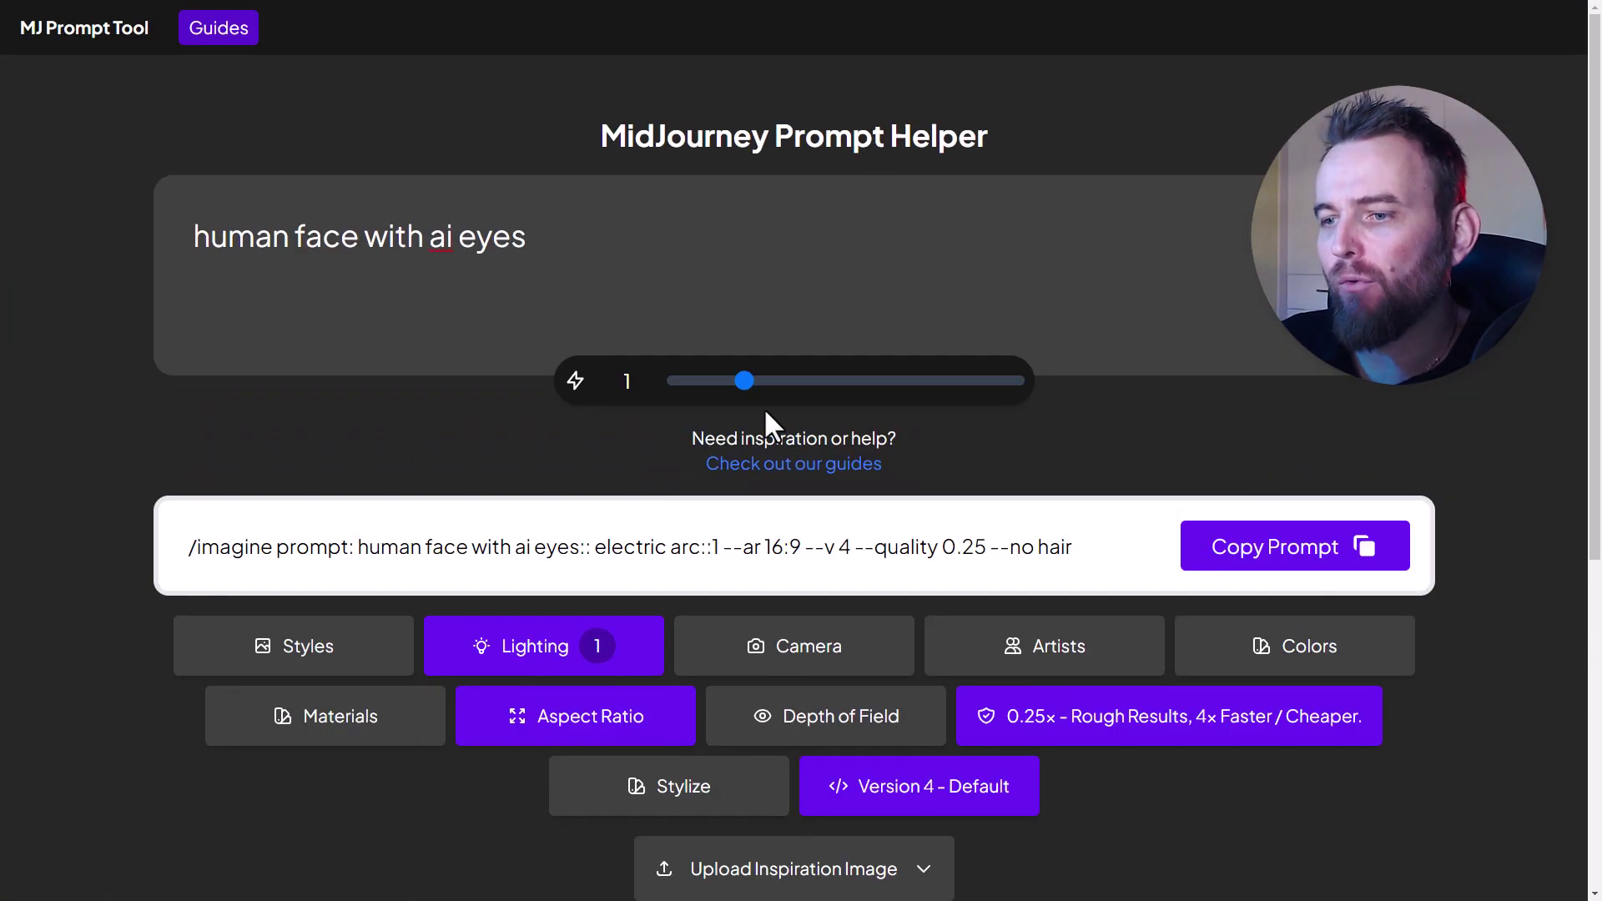
pyautogui.scroll(-7, 766, 408)
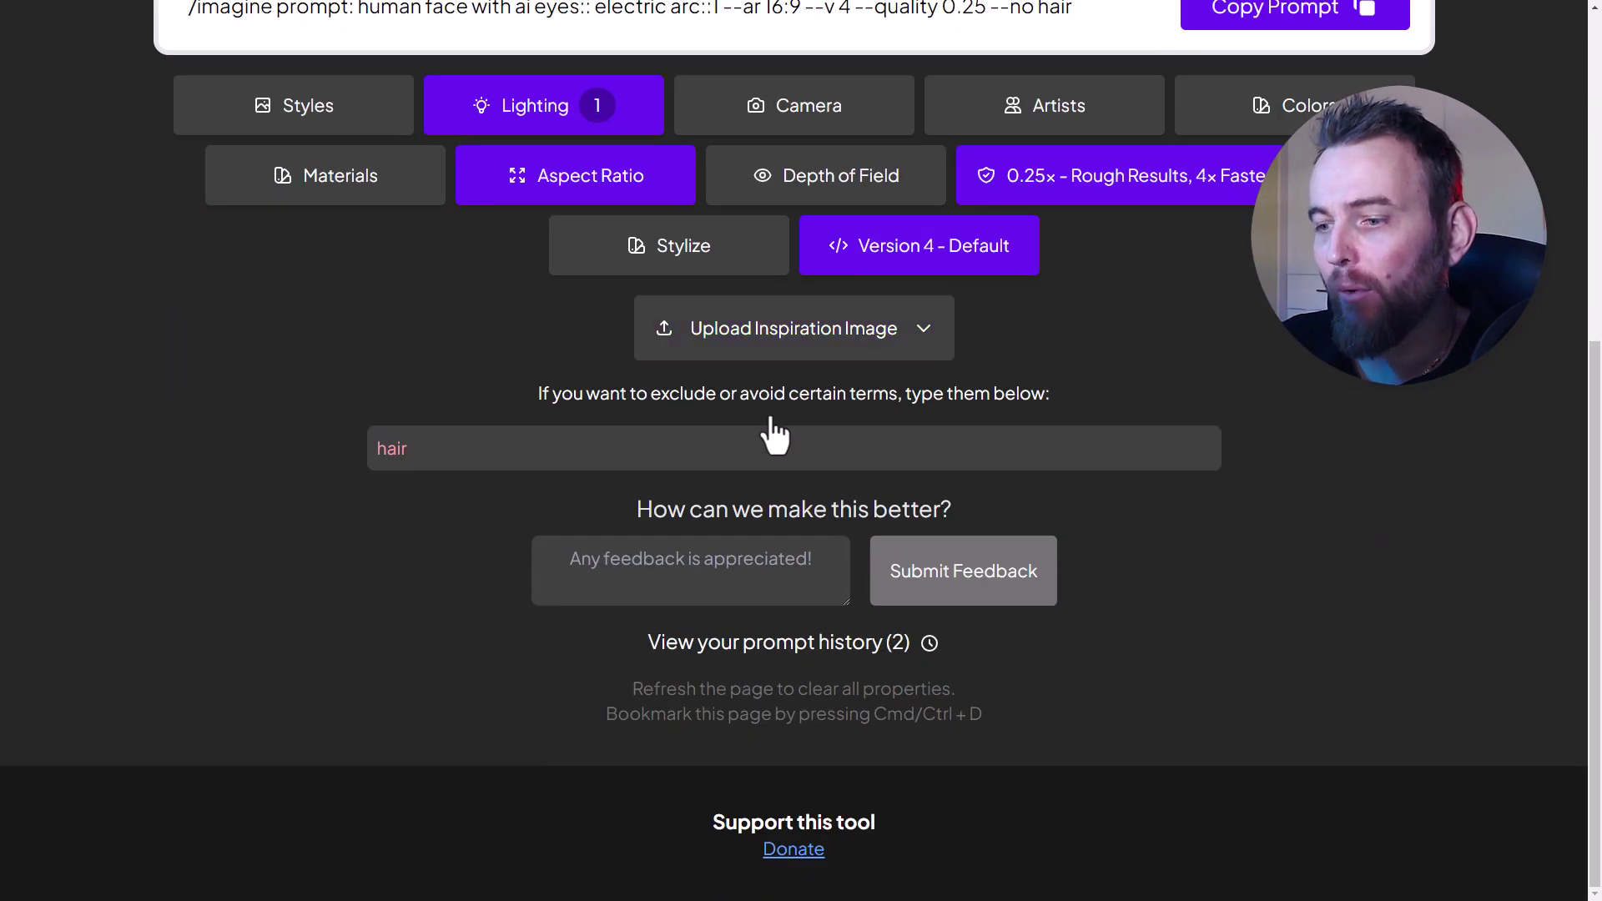
pyautogui.scroll(6, 766, 547)
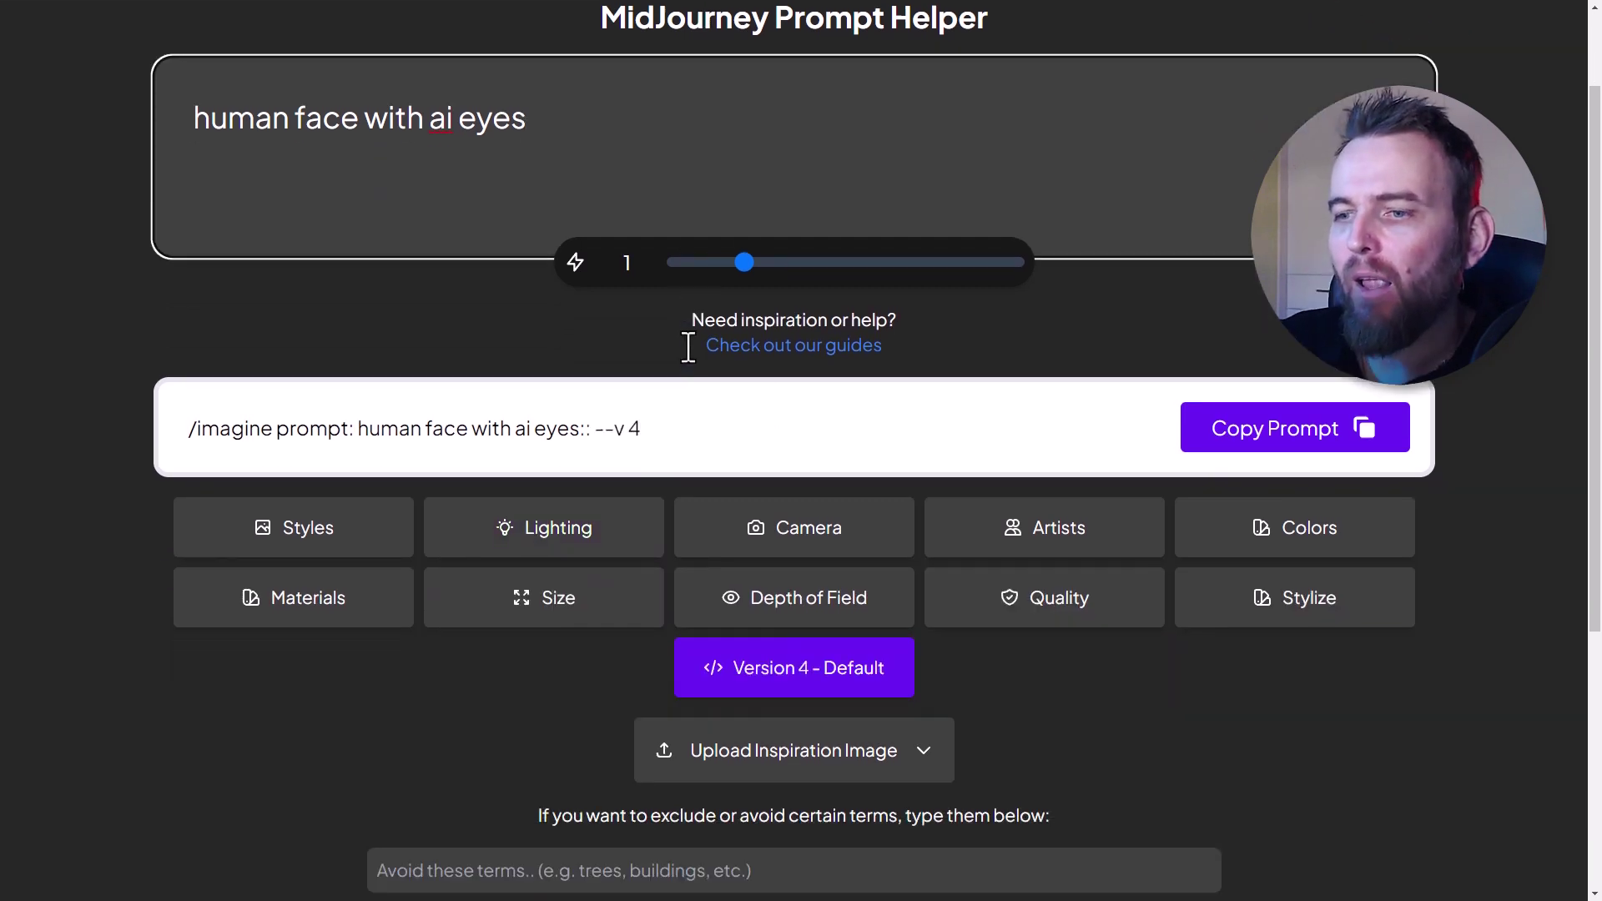
pyautogui.scroll(-1, 690, 347)
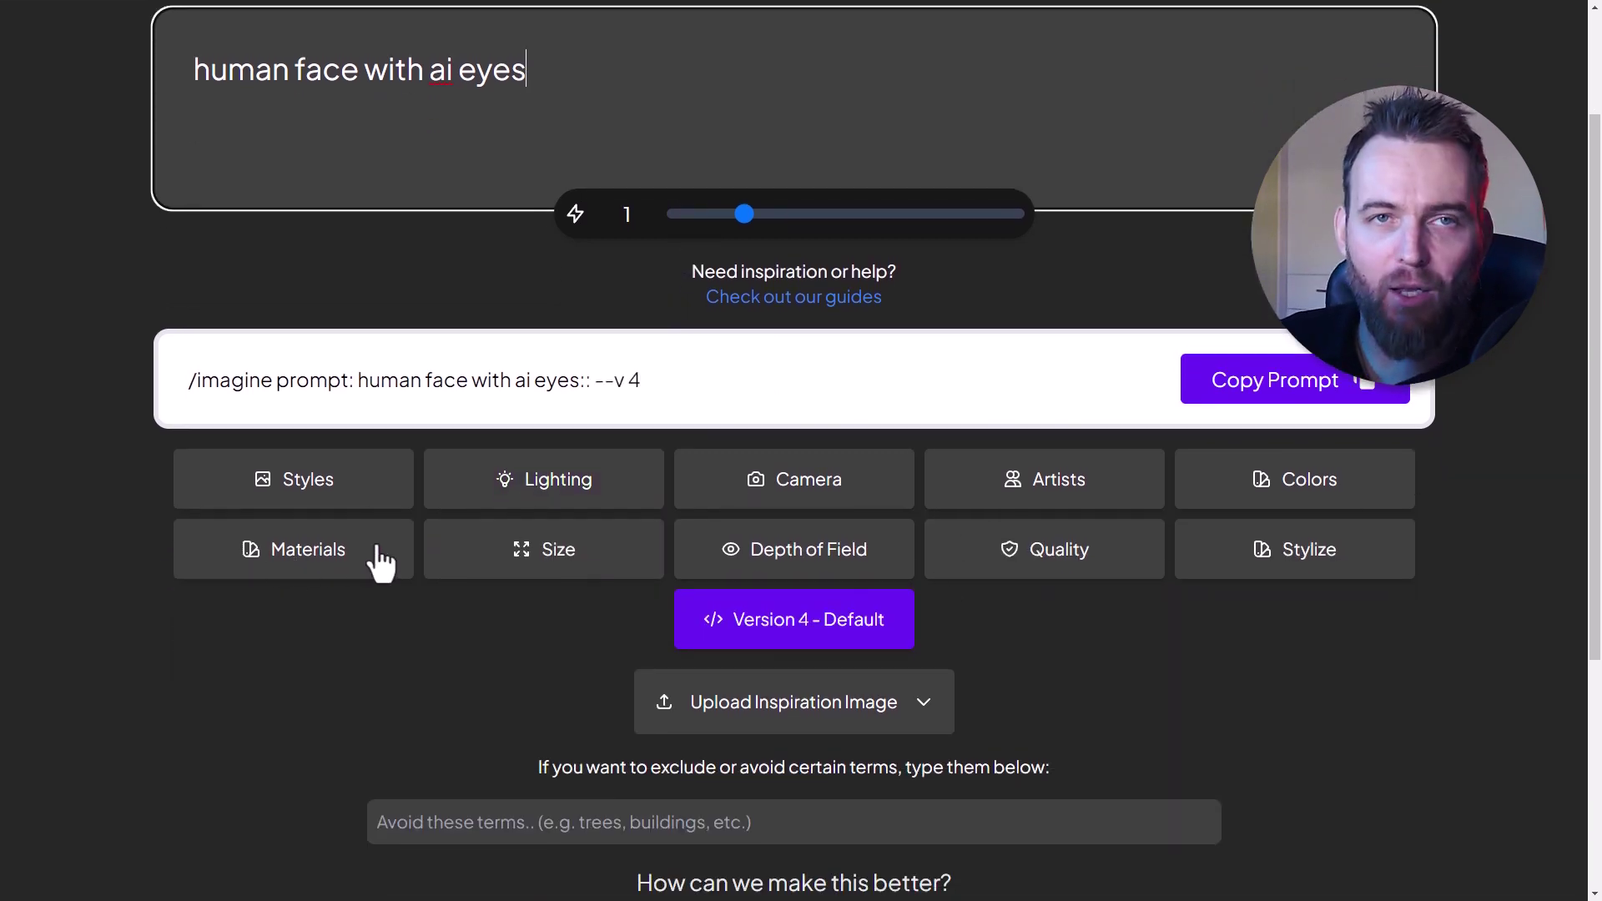
pyautogui.click(280, 490)
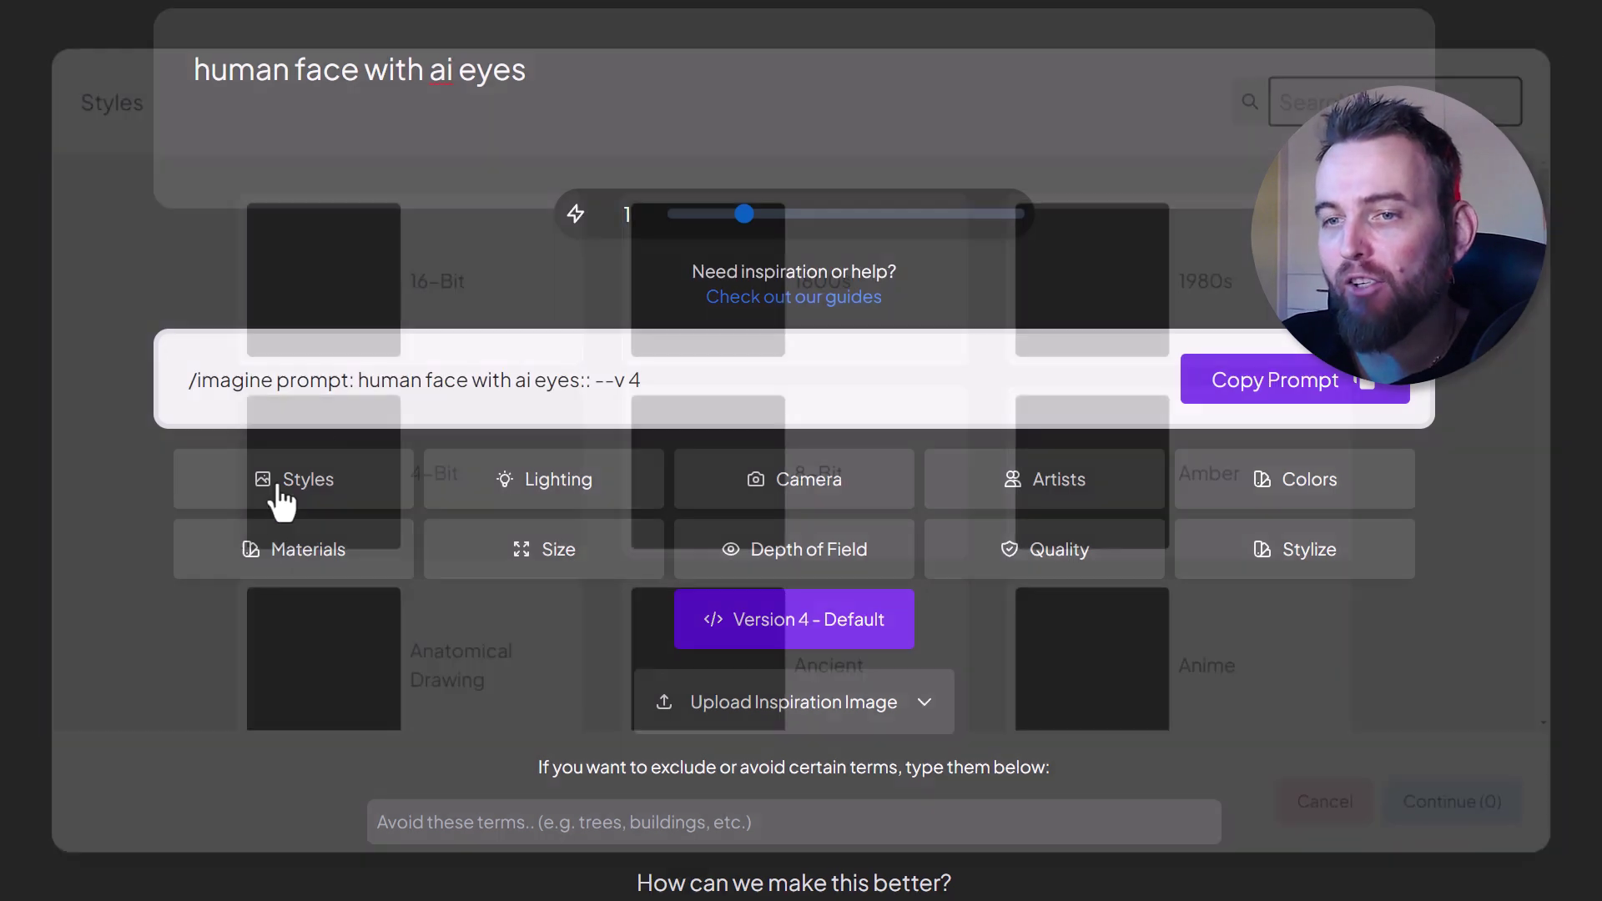
pyautogui.scroll(-2, 340, 547)
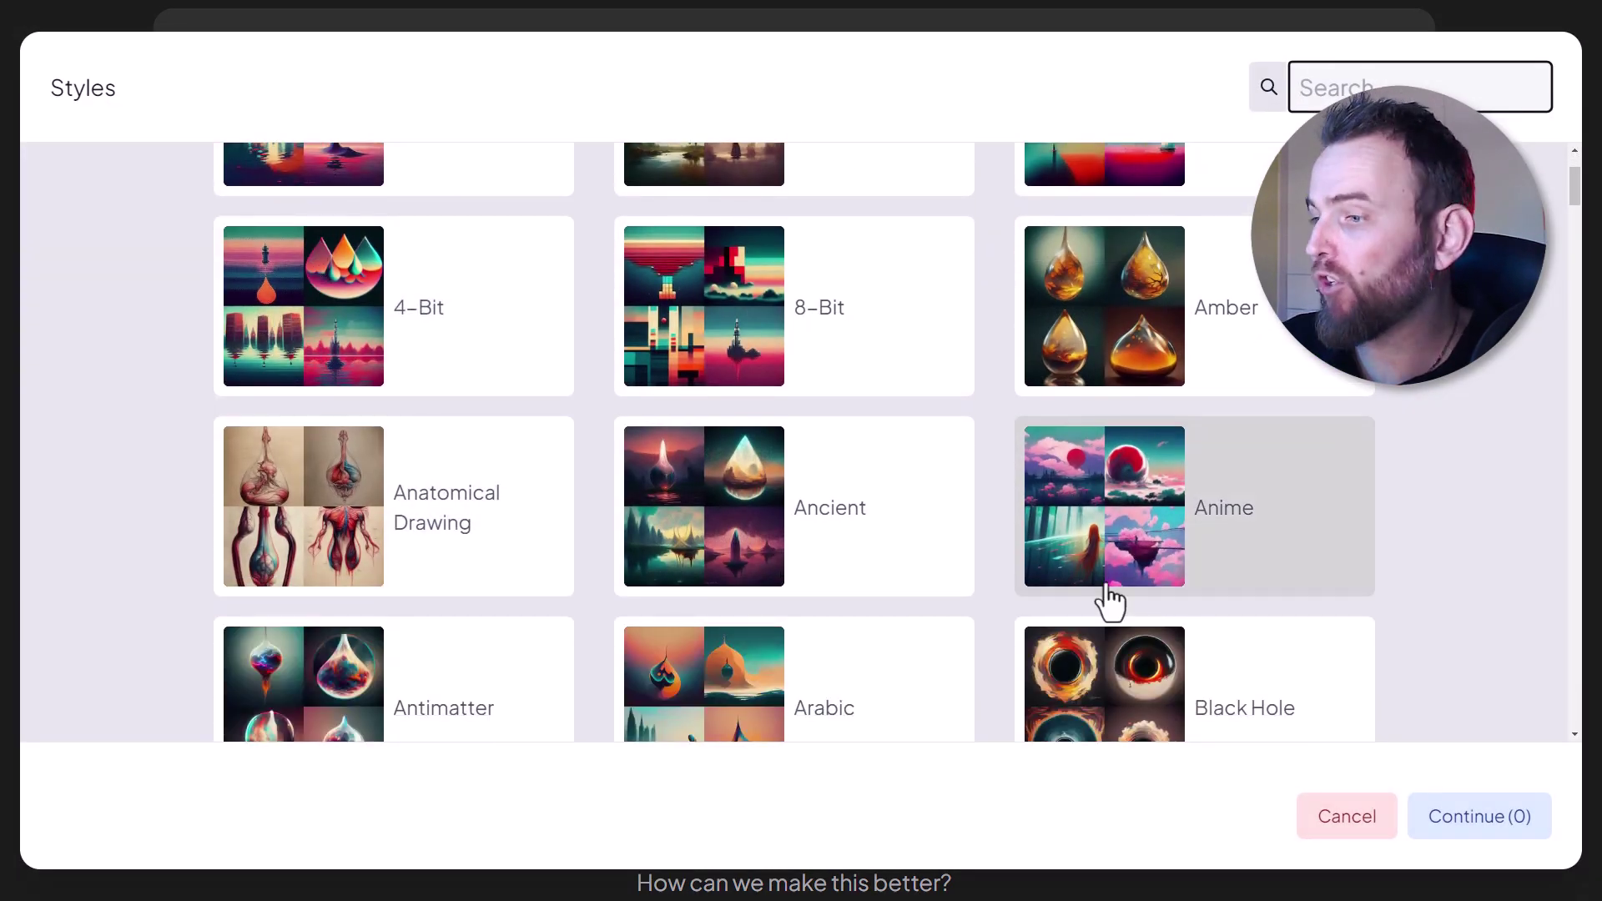
pyautogui.scroll(-3, 897, 513)
pyautogui.scroll(-6, 375, 668)
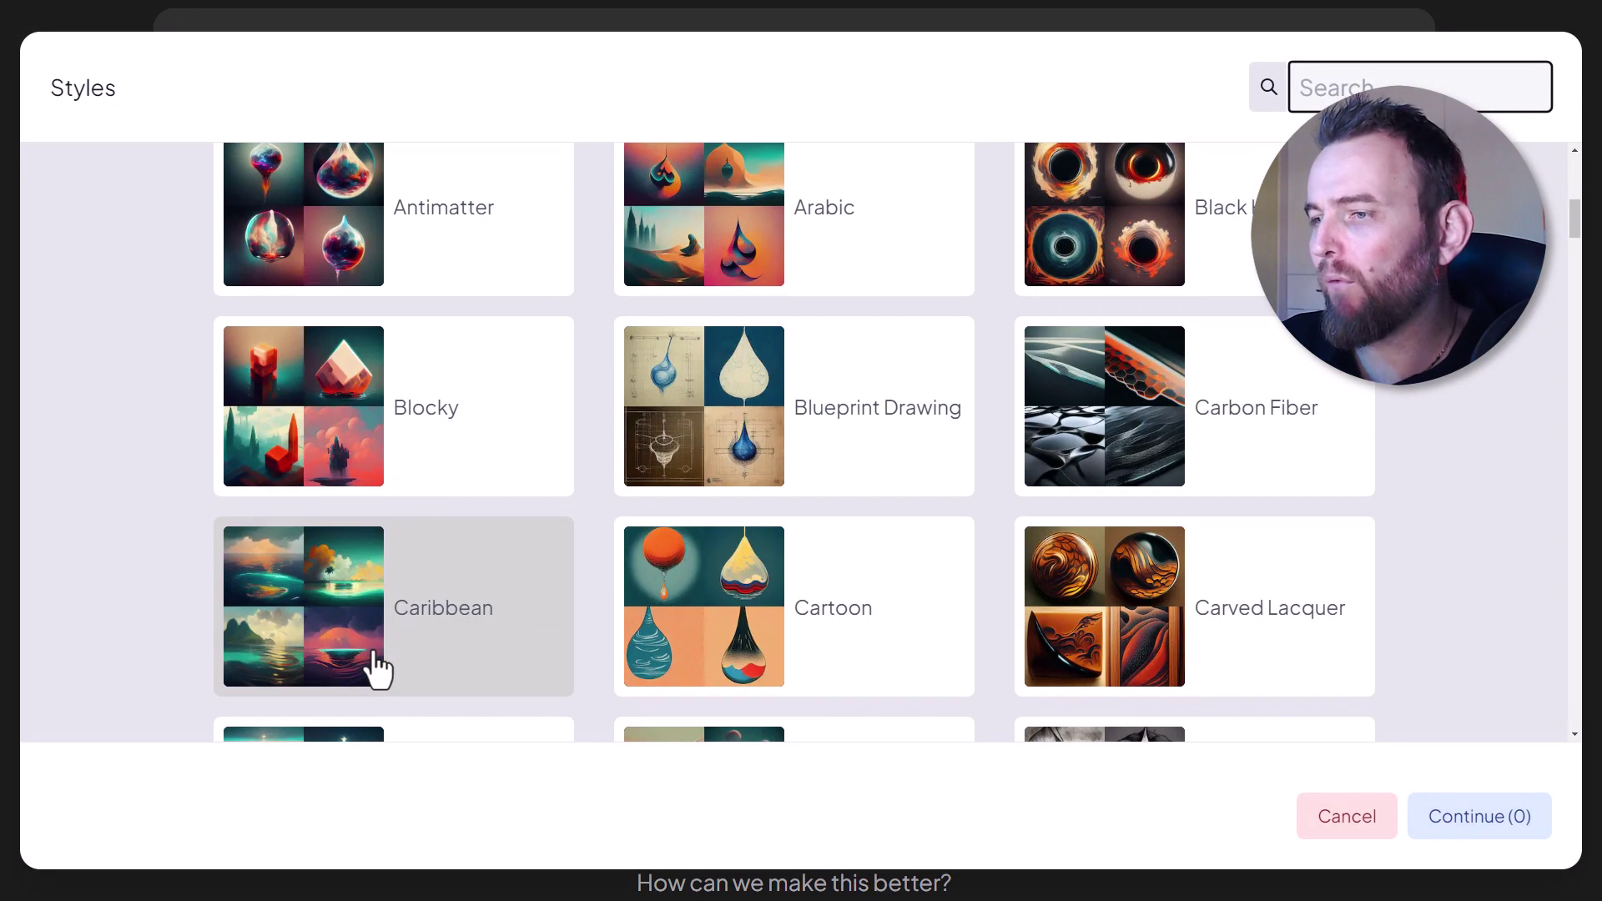
pyautogui.scroll(-3, 433, 665)
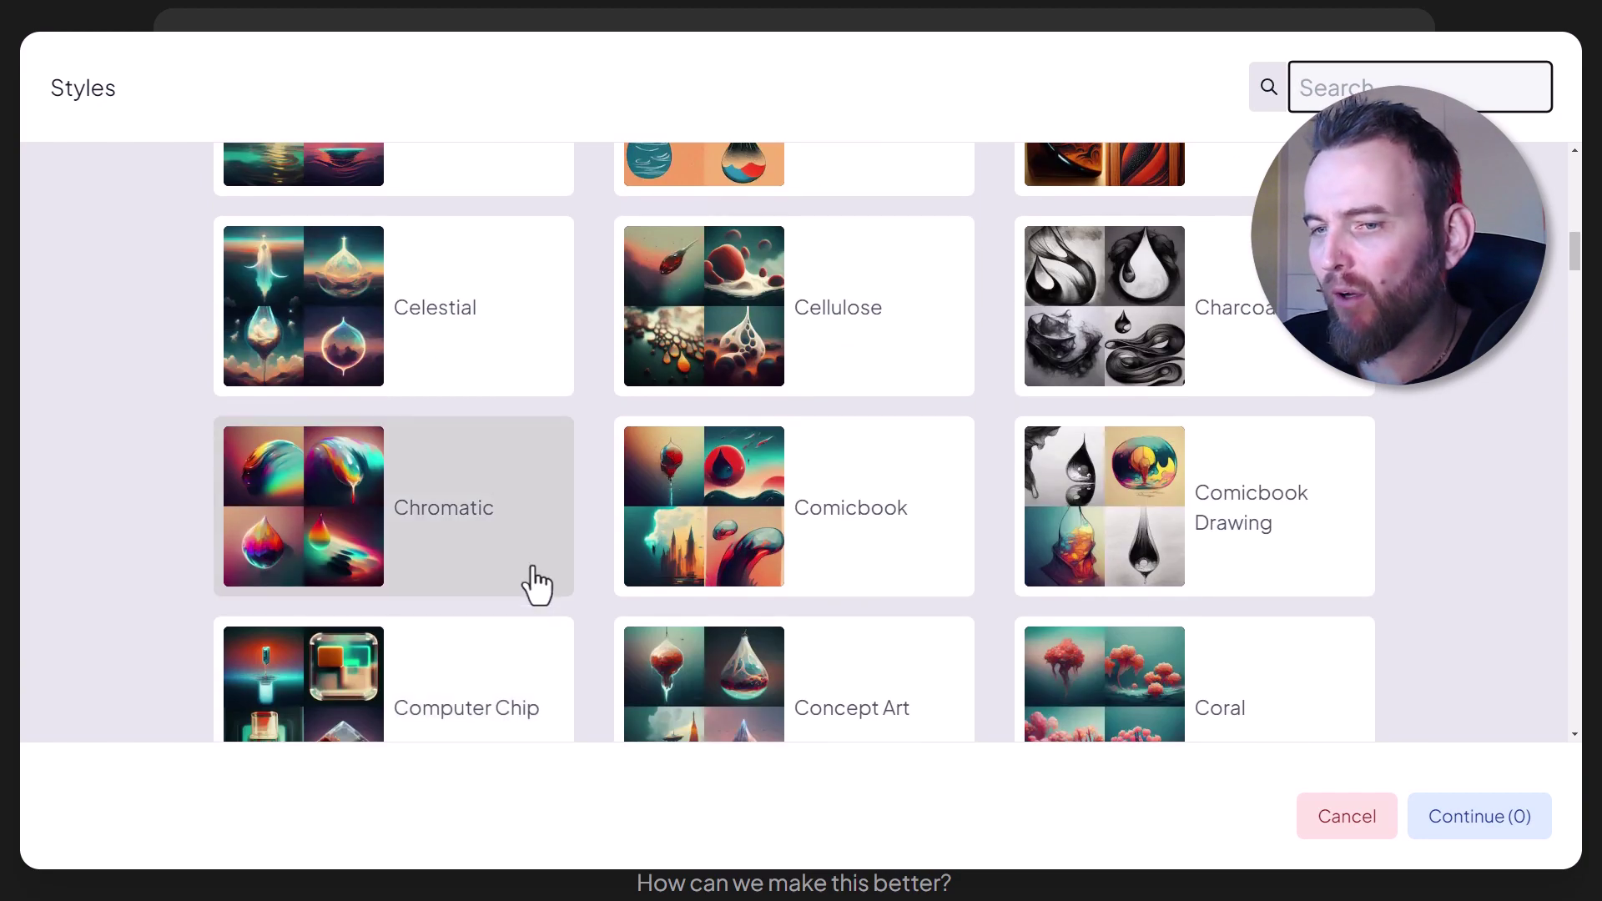
pyautogui.scroll(-5, 536, 584)
pyautogui.scroll(-5, 538, 584)
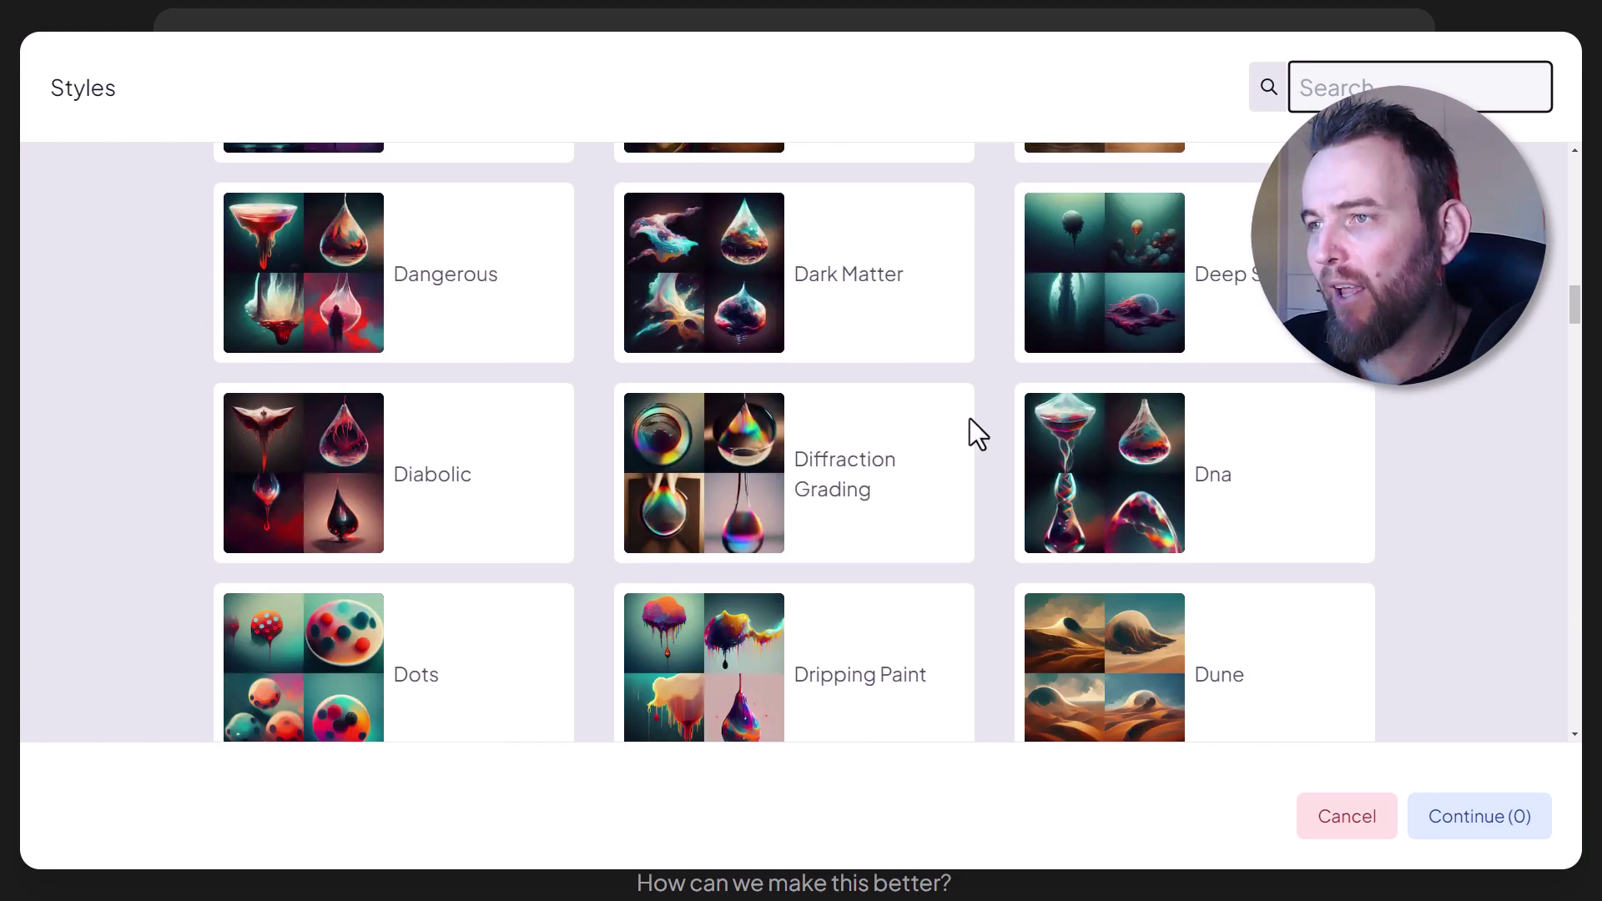
pyautogui.scroll(-12, 1135, 283)
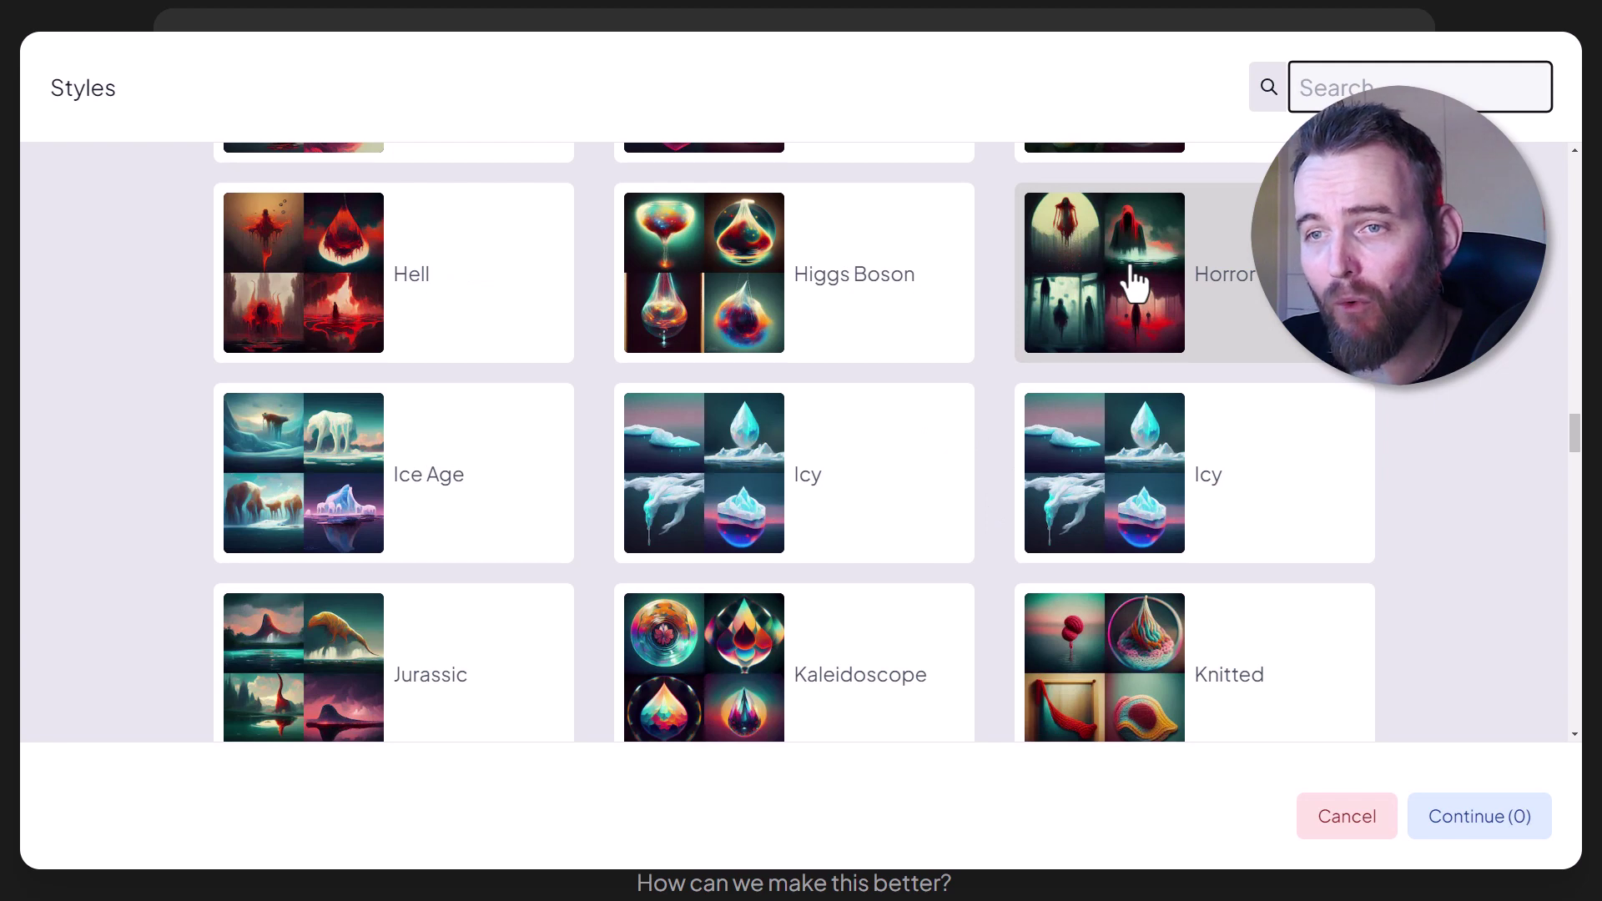
pyautogui.click(1135, 284)
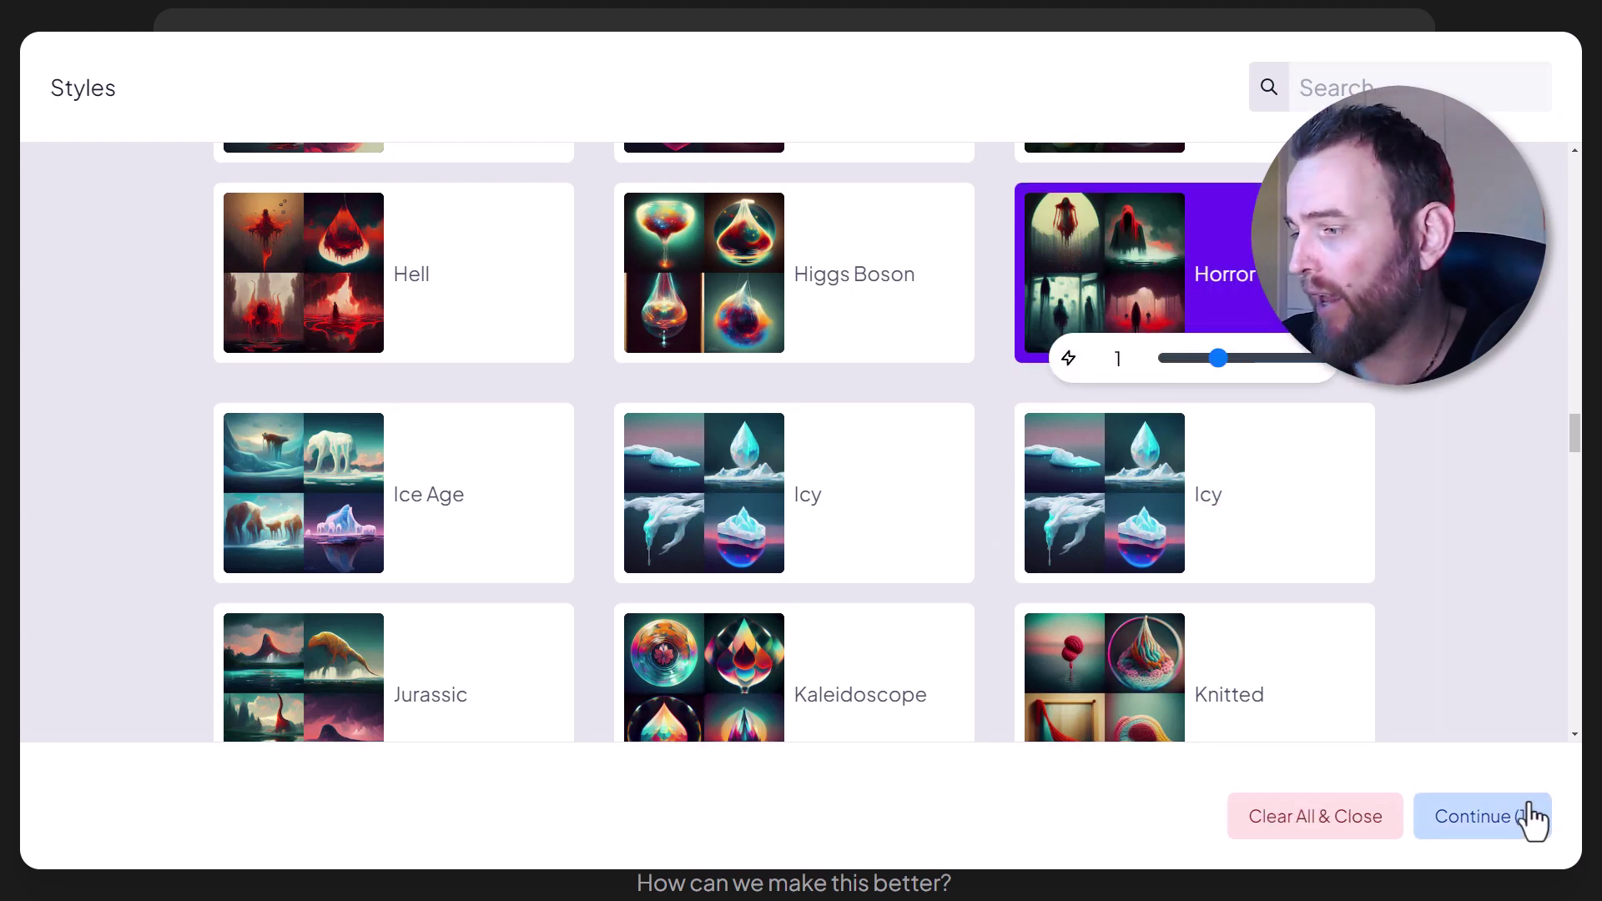
pyautogui.click(1481, 816)
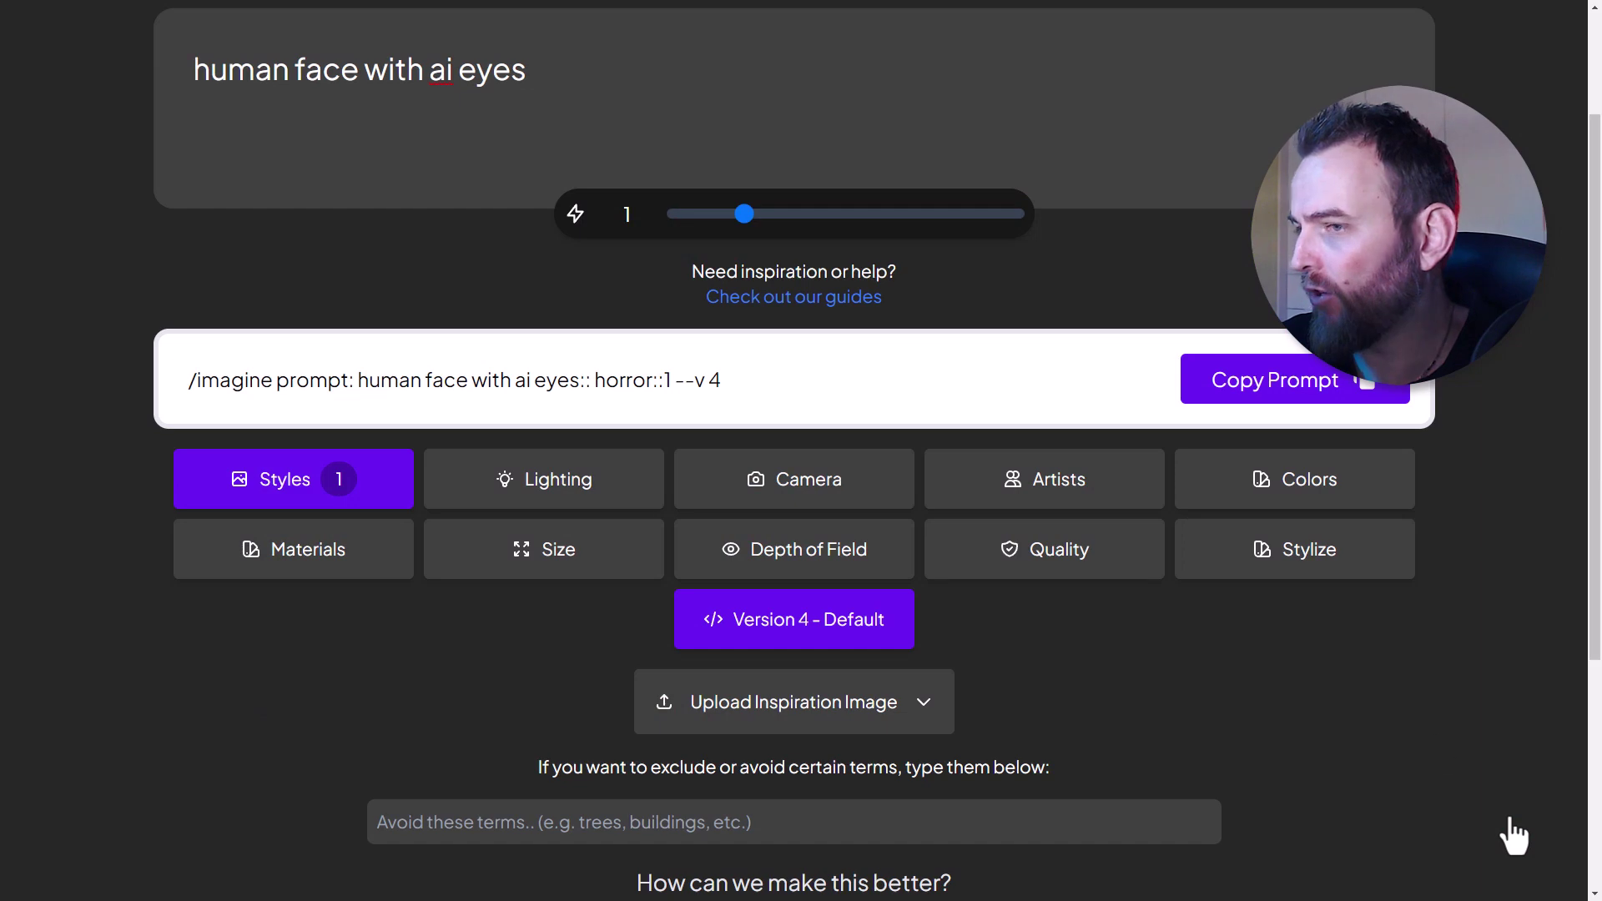
# Add Crepuscular Rays lighting to the prompt.
pyautogui.click(571, 507)
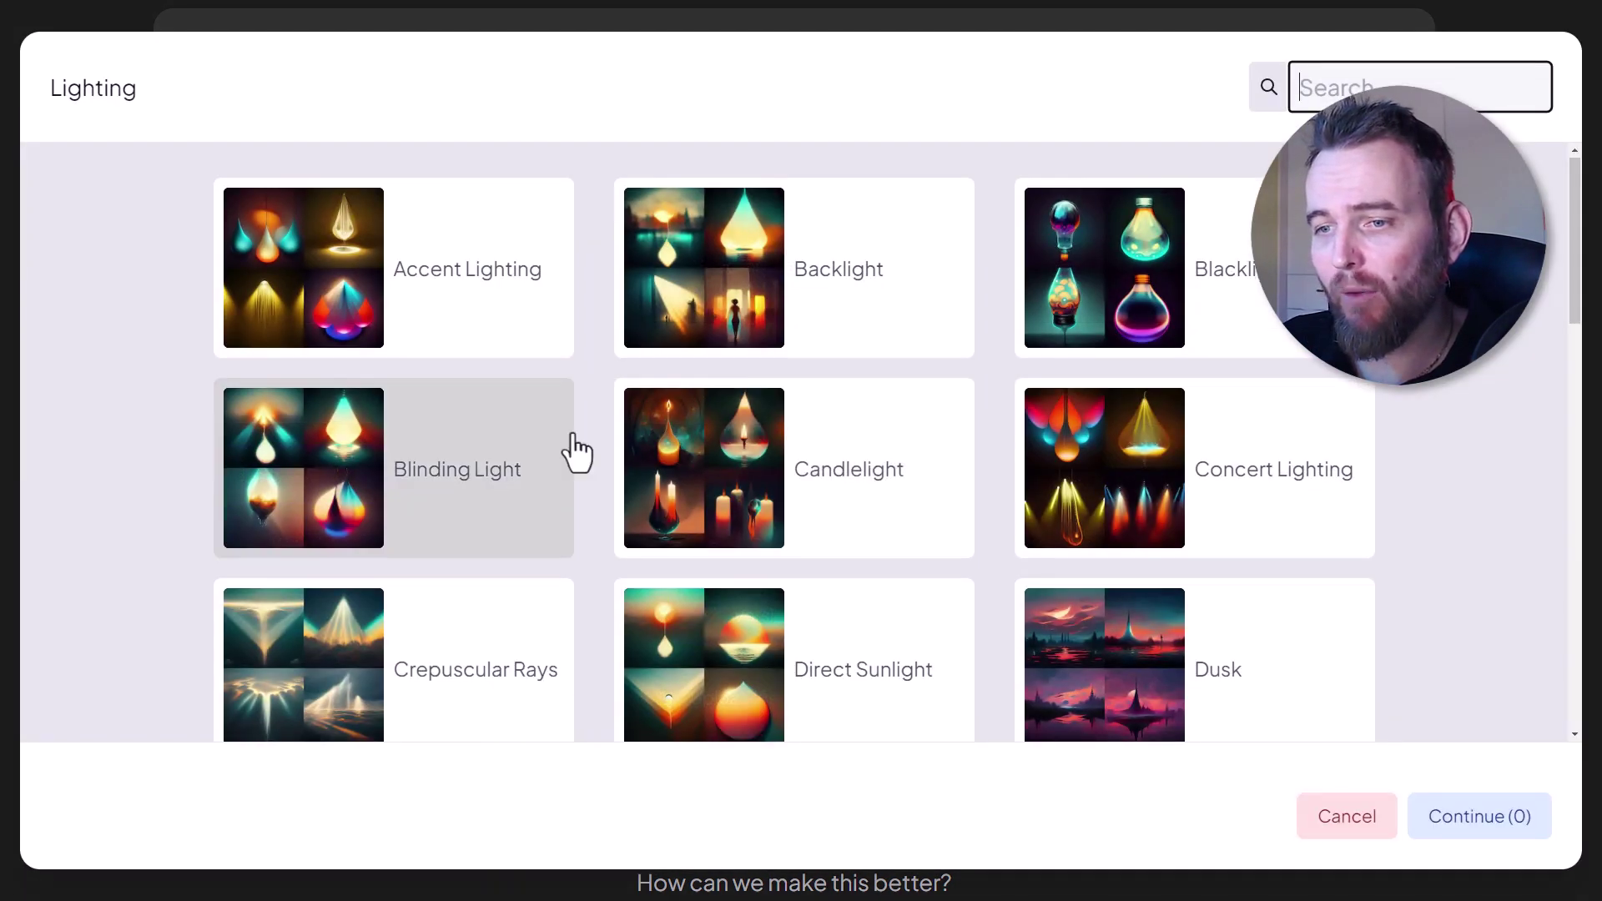
pyautogui.scroll(-2, 576, 450)
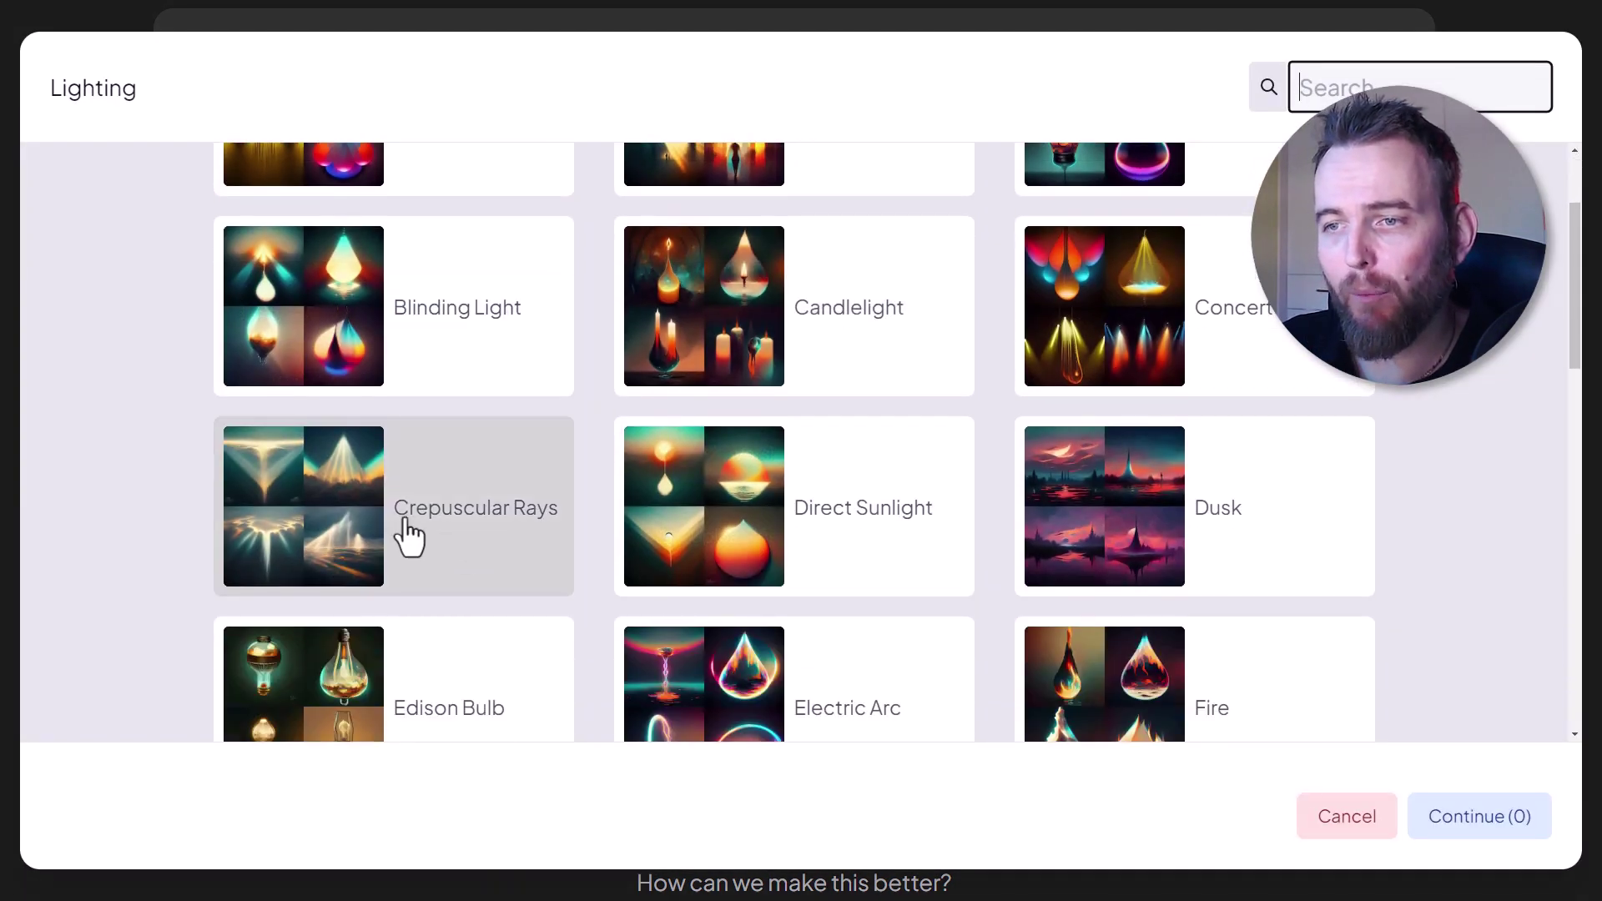
pyautogui.click(348, 534)
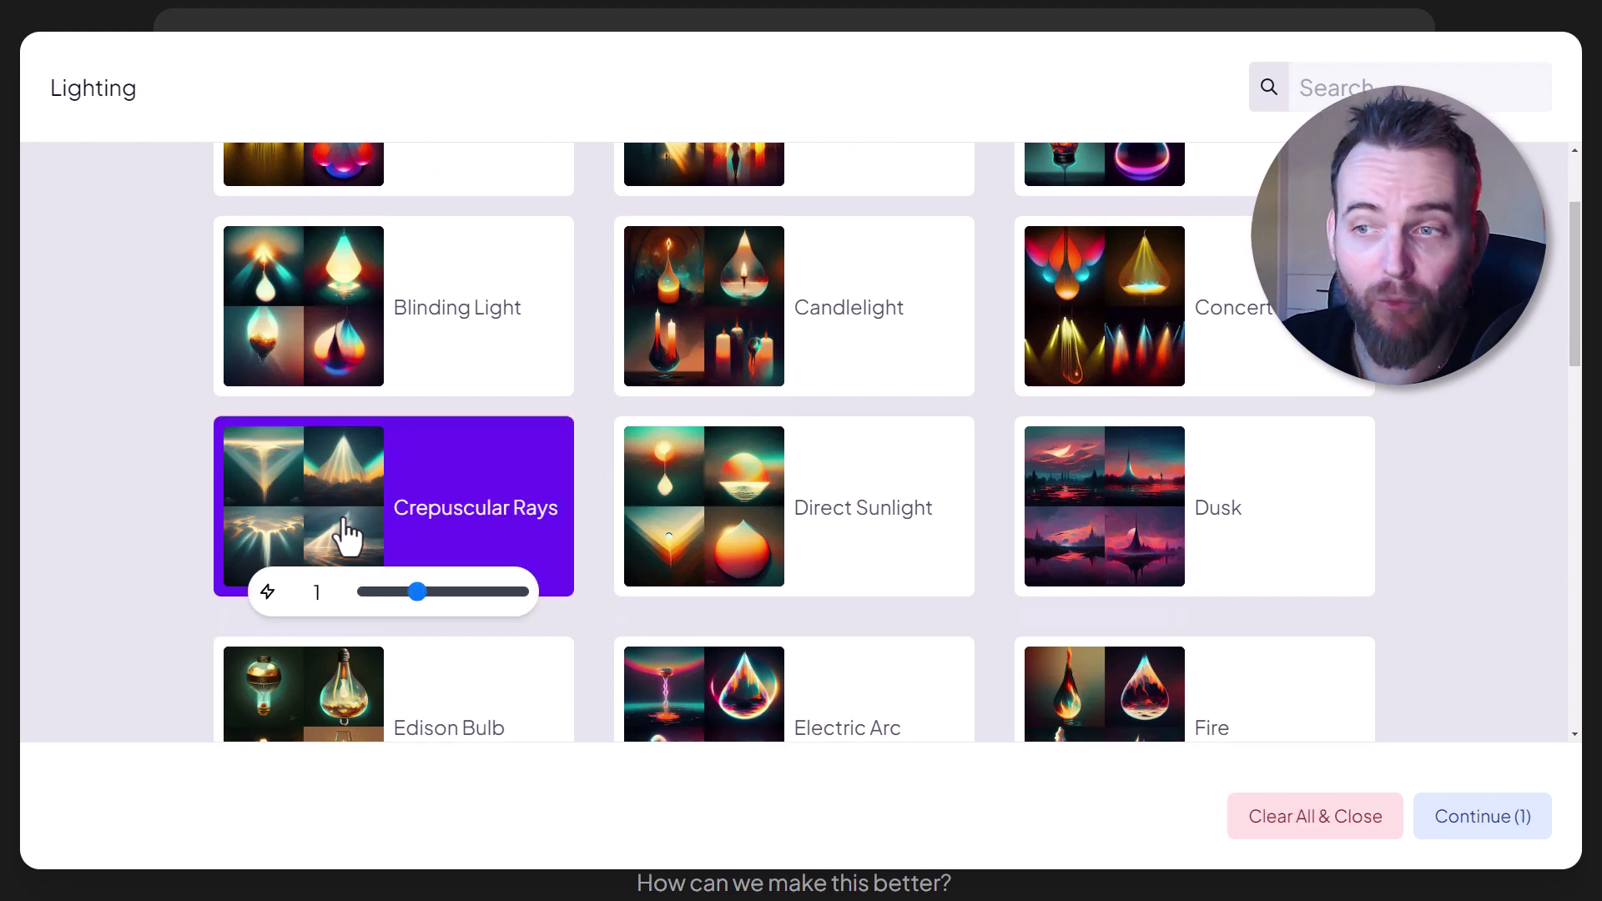
pyautogui.click(1499, 816)
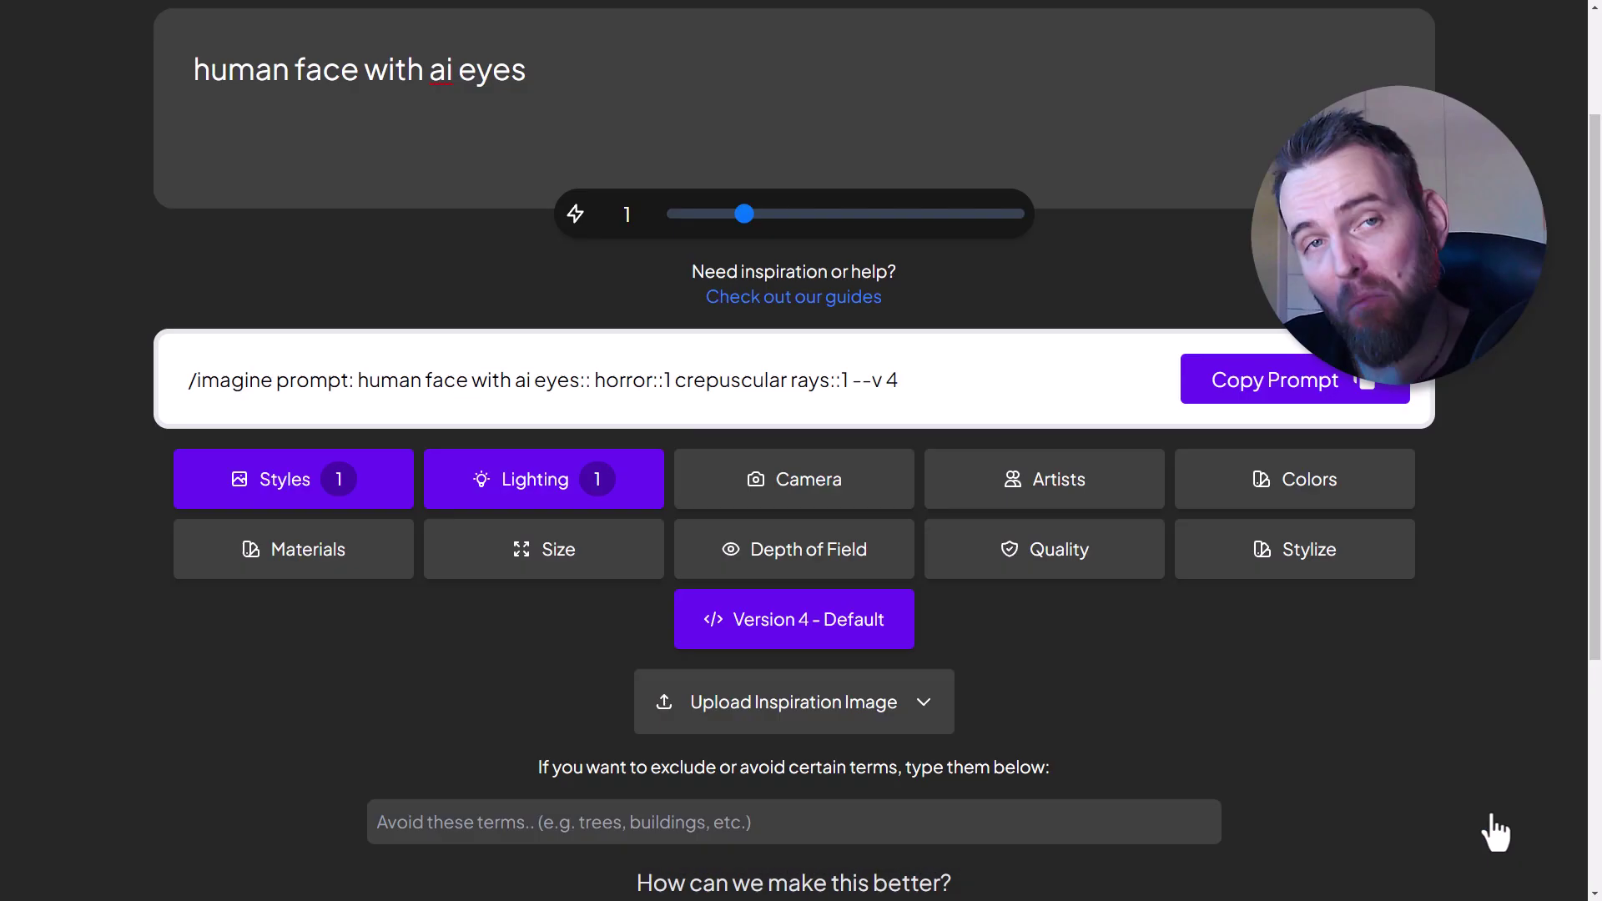
# Add the DSLR camera look to the prompt.
pyautogui.click(762, 489)
pyautogui.scroll(-1, 297, 315)
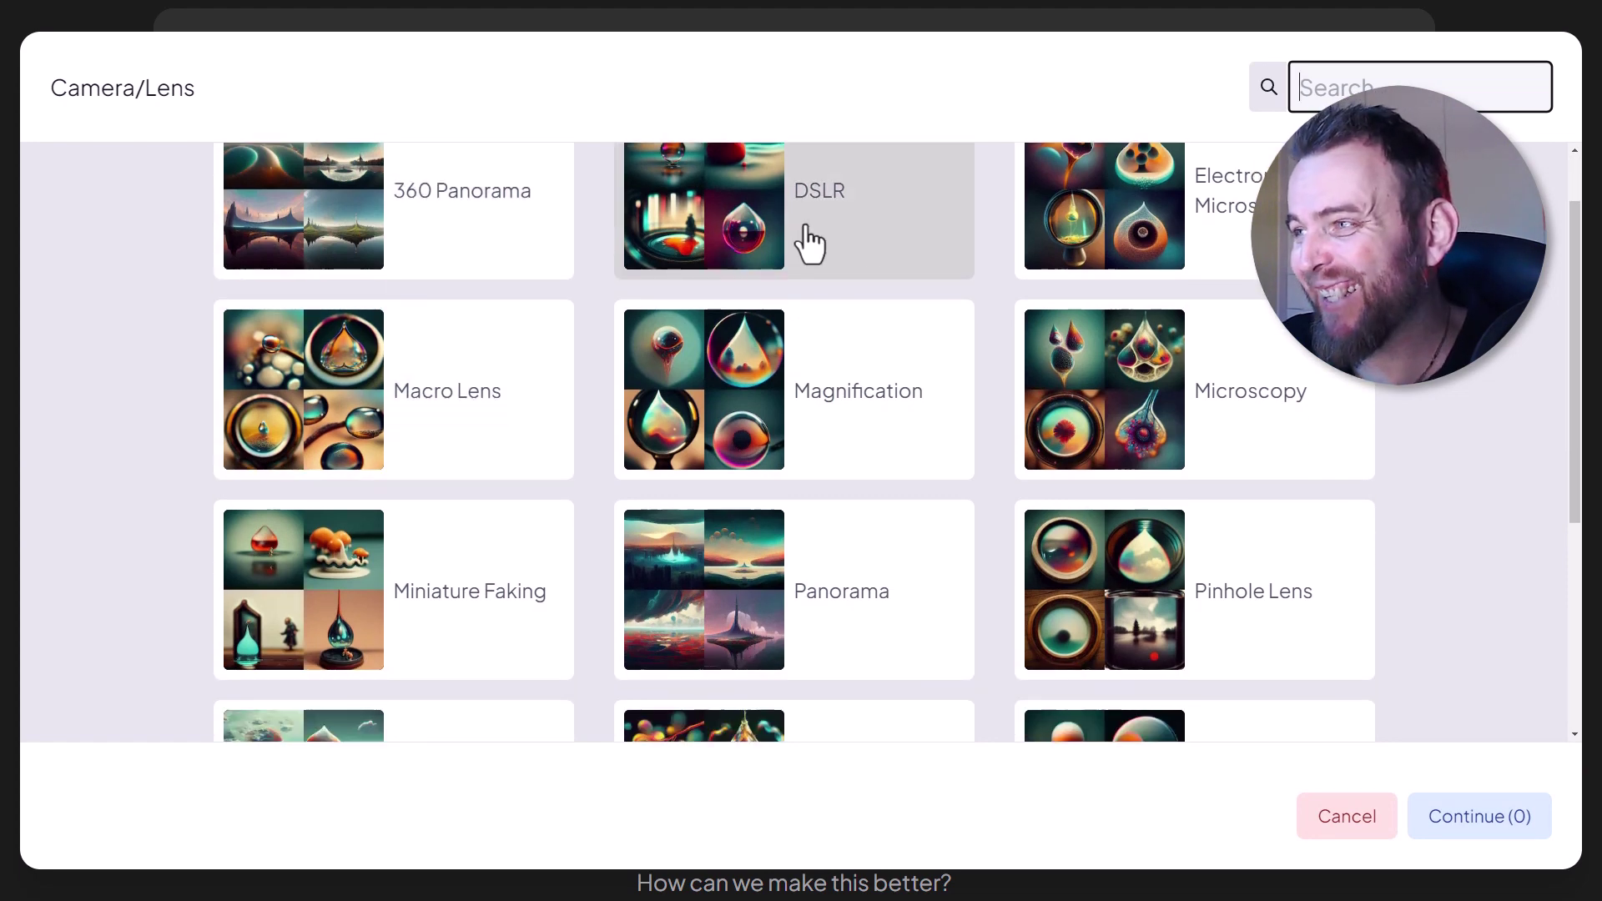
pyautogui.scroll(-4, 1189, 450)
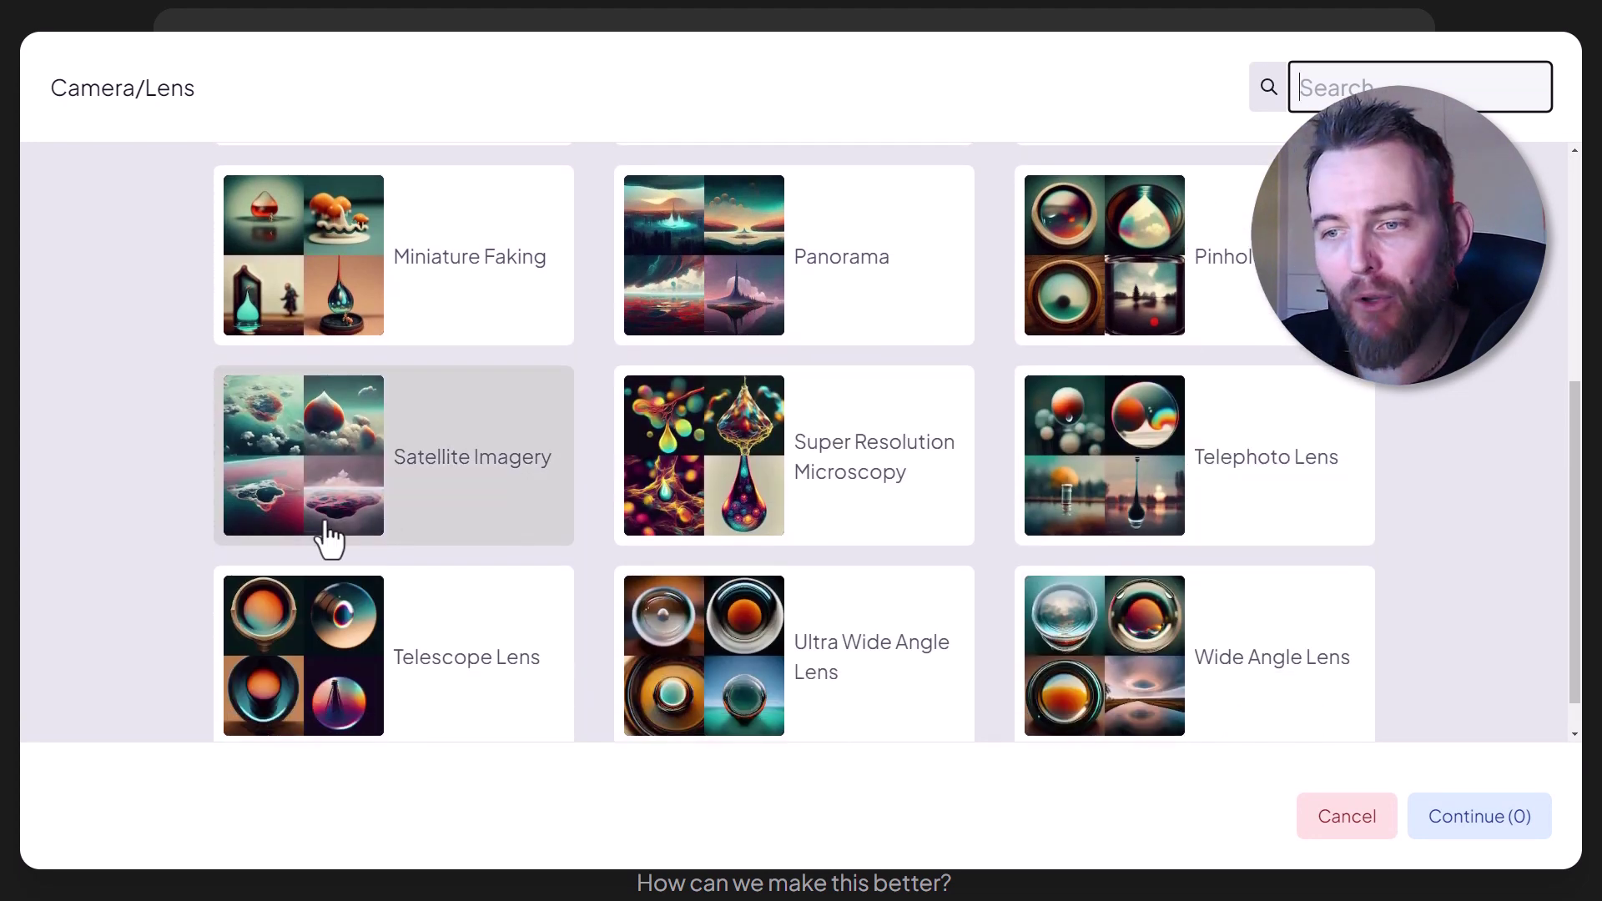
pyautogui.scroll(-1, 330, 538)
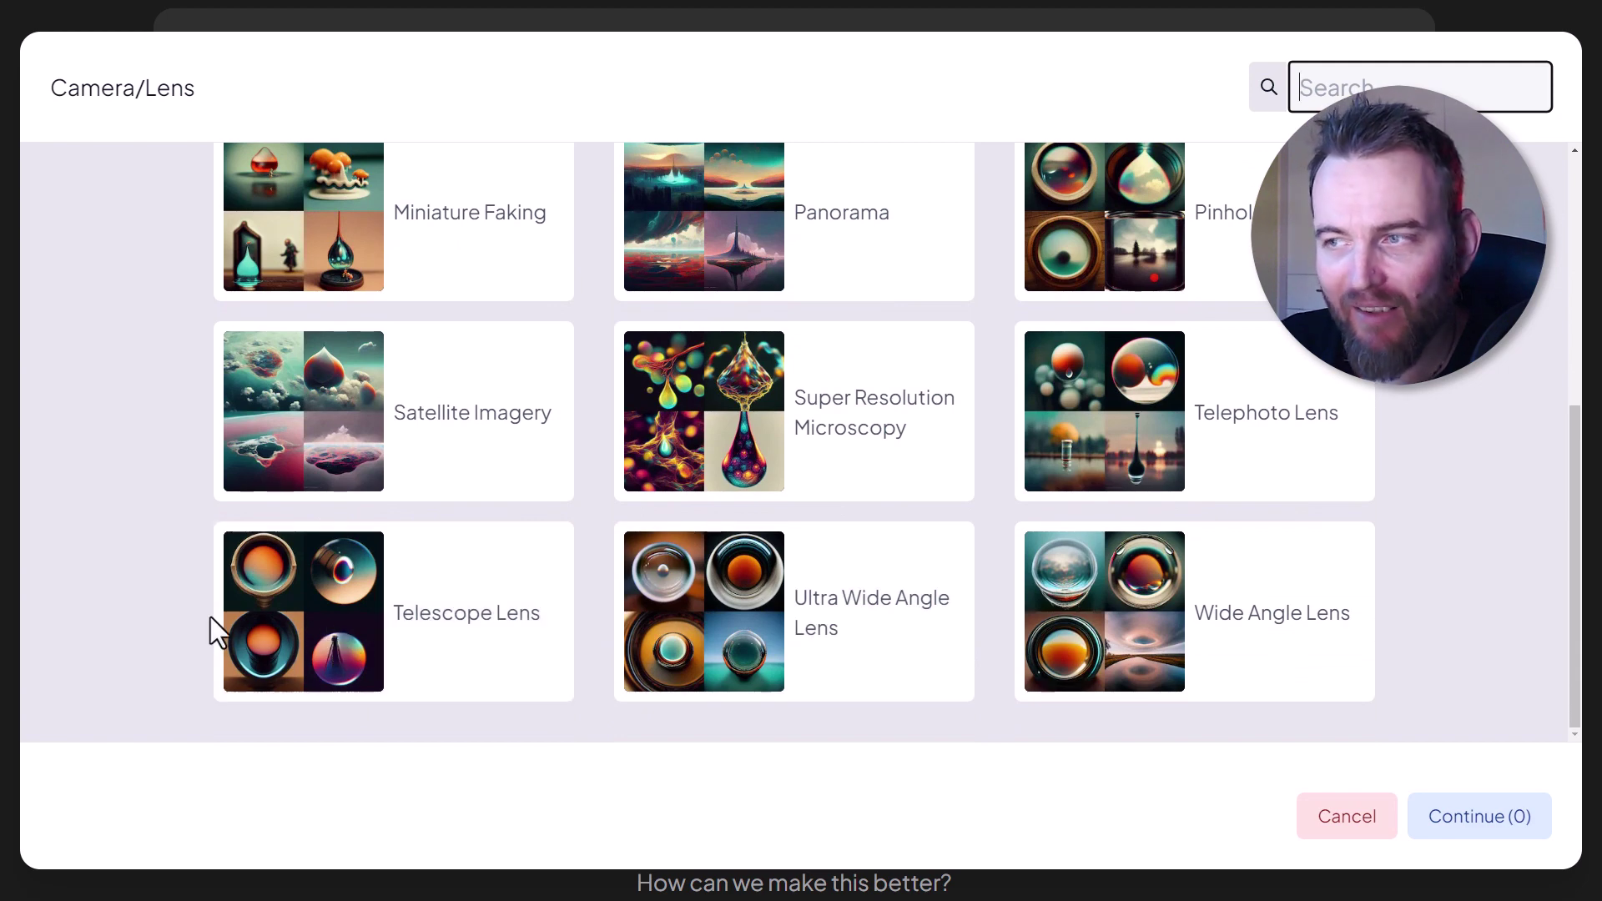
pyautogui.scroll(1, 801, 628)
pyautogui.scroll(2, 829, 622)
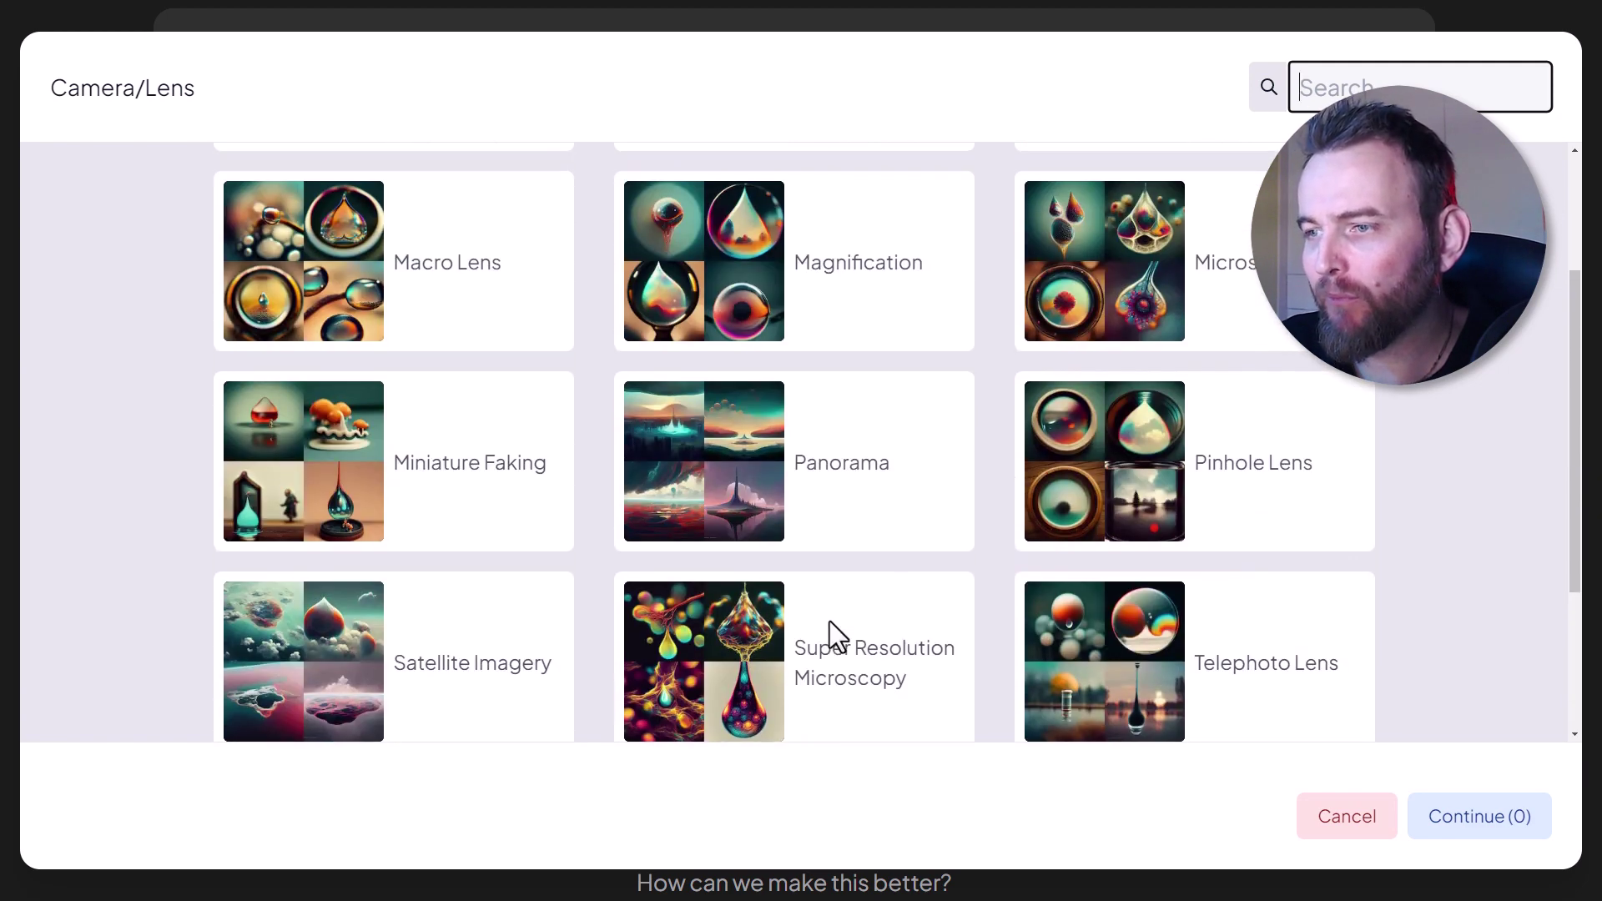
pyautogui.scroll(3, 879, 288)
pyautogui.click(881, 284)
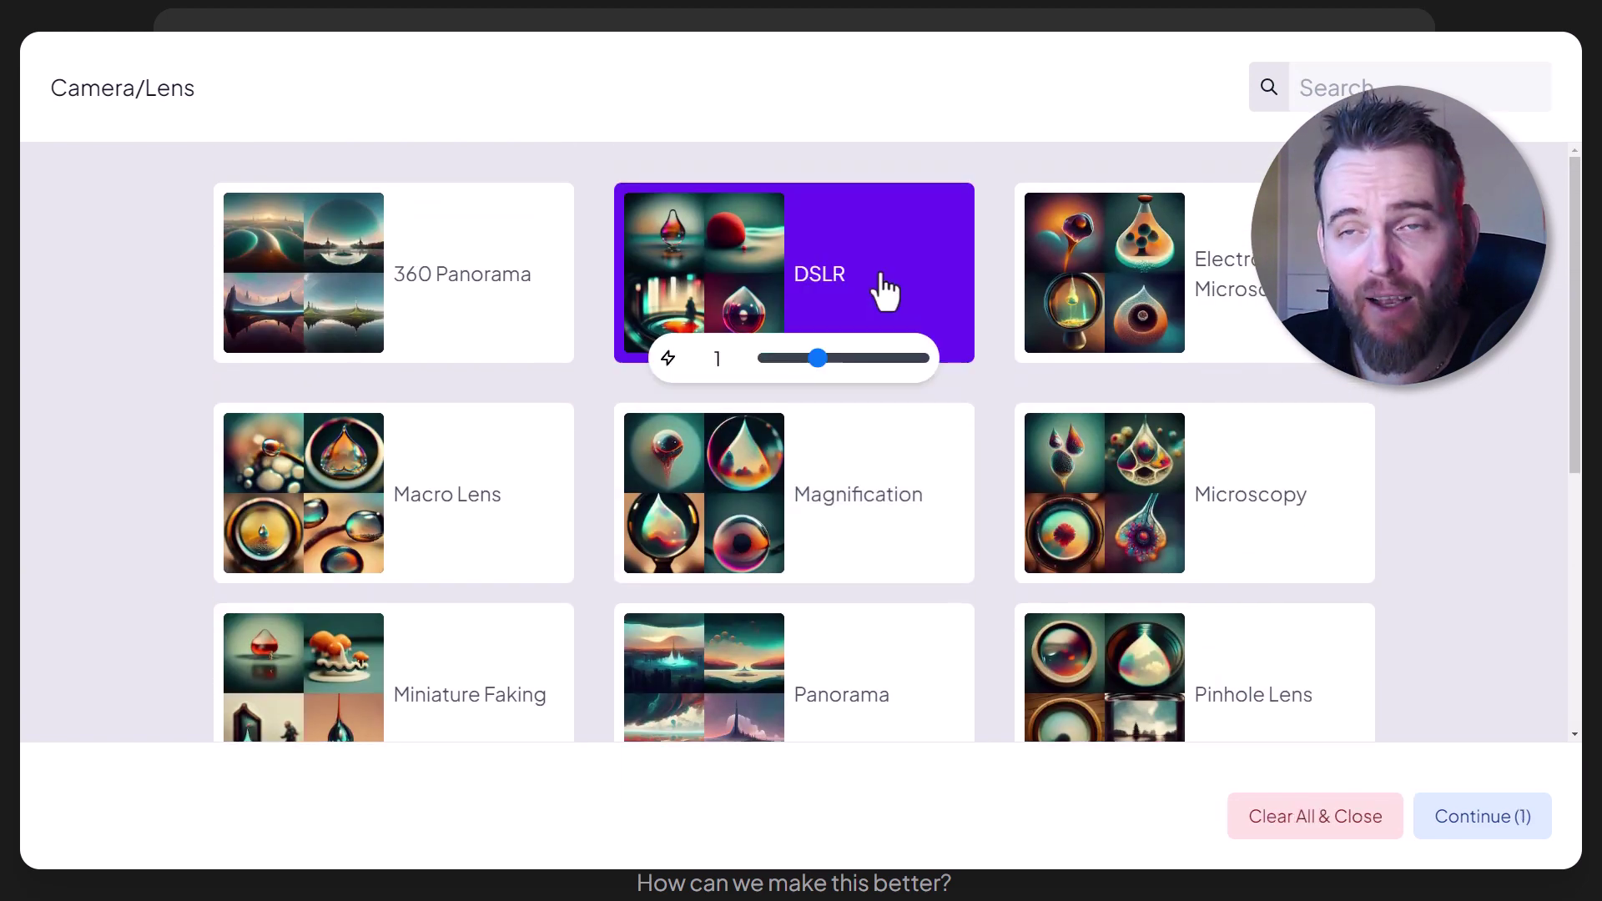
pyautogui.click(1519, 830)
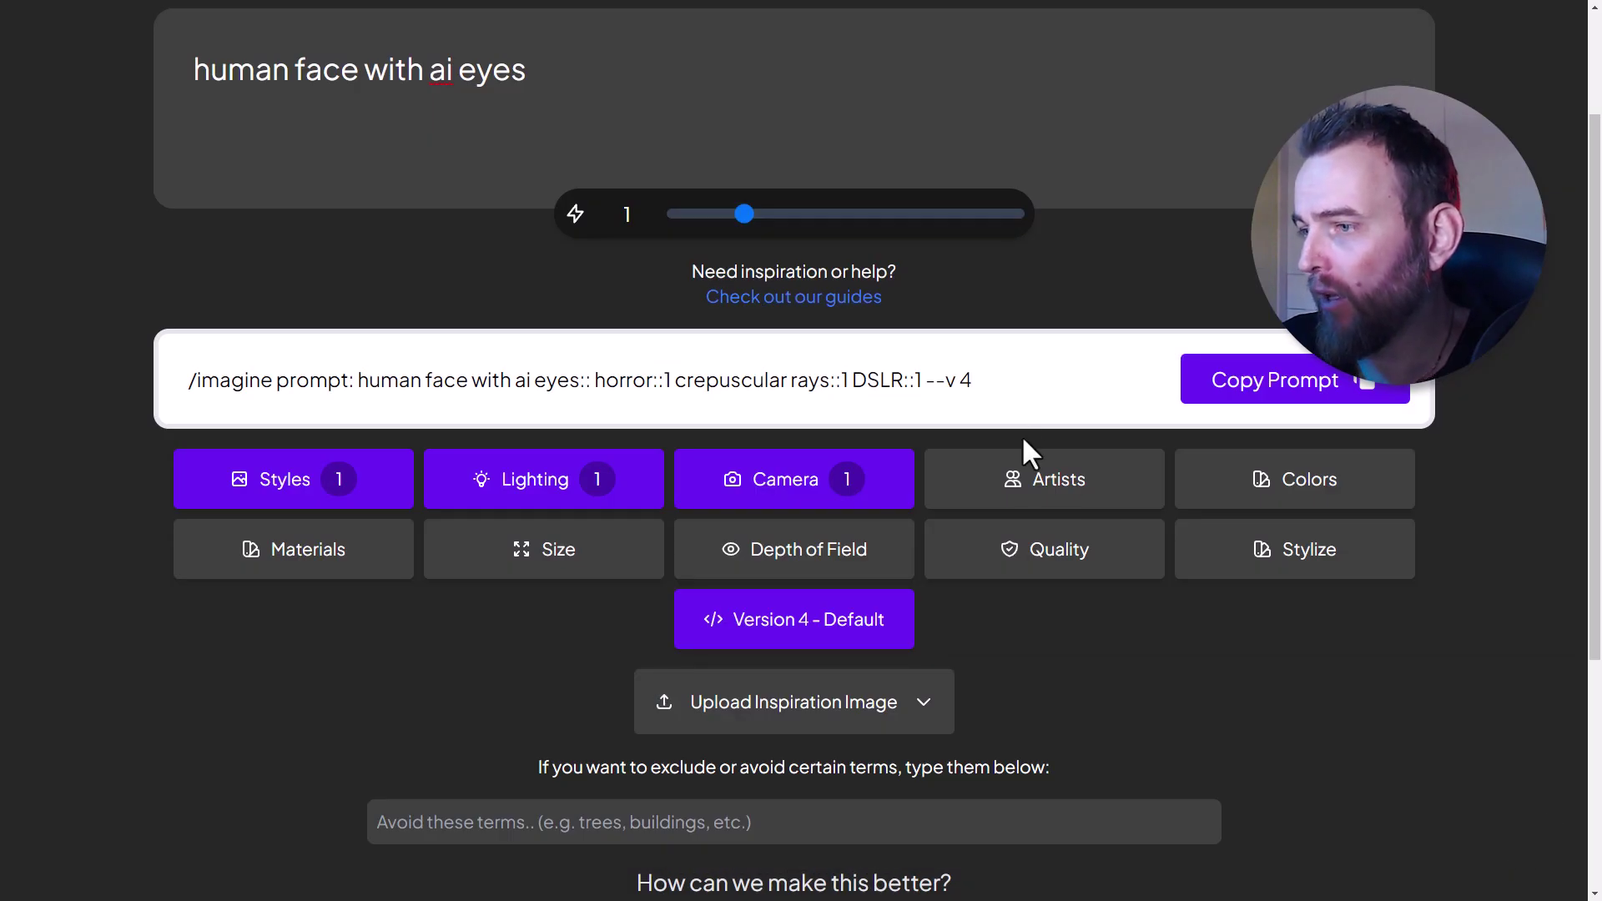
# Skip the artists list and add Baby Blue Color and Citrus as prompt colours.
pyautogui.click(1037, 499)
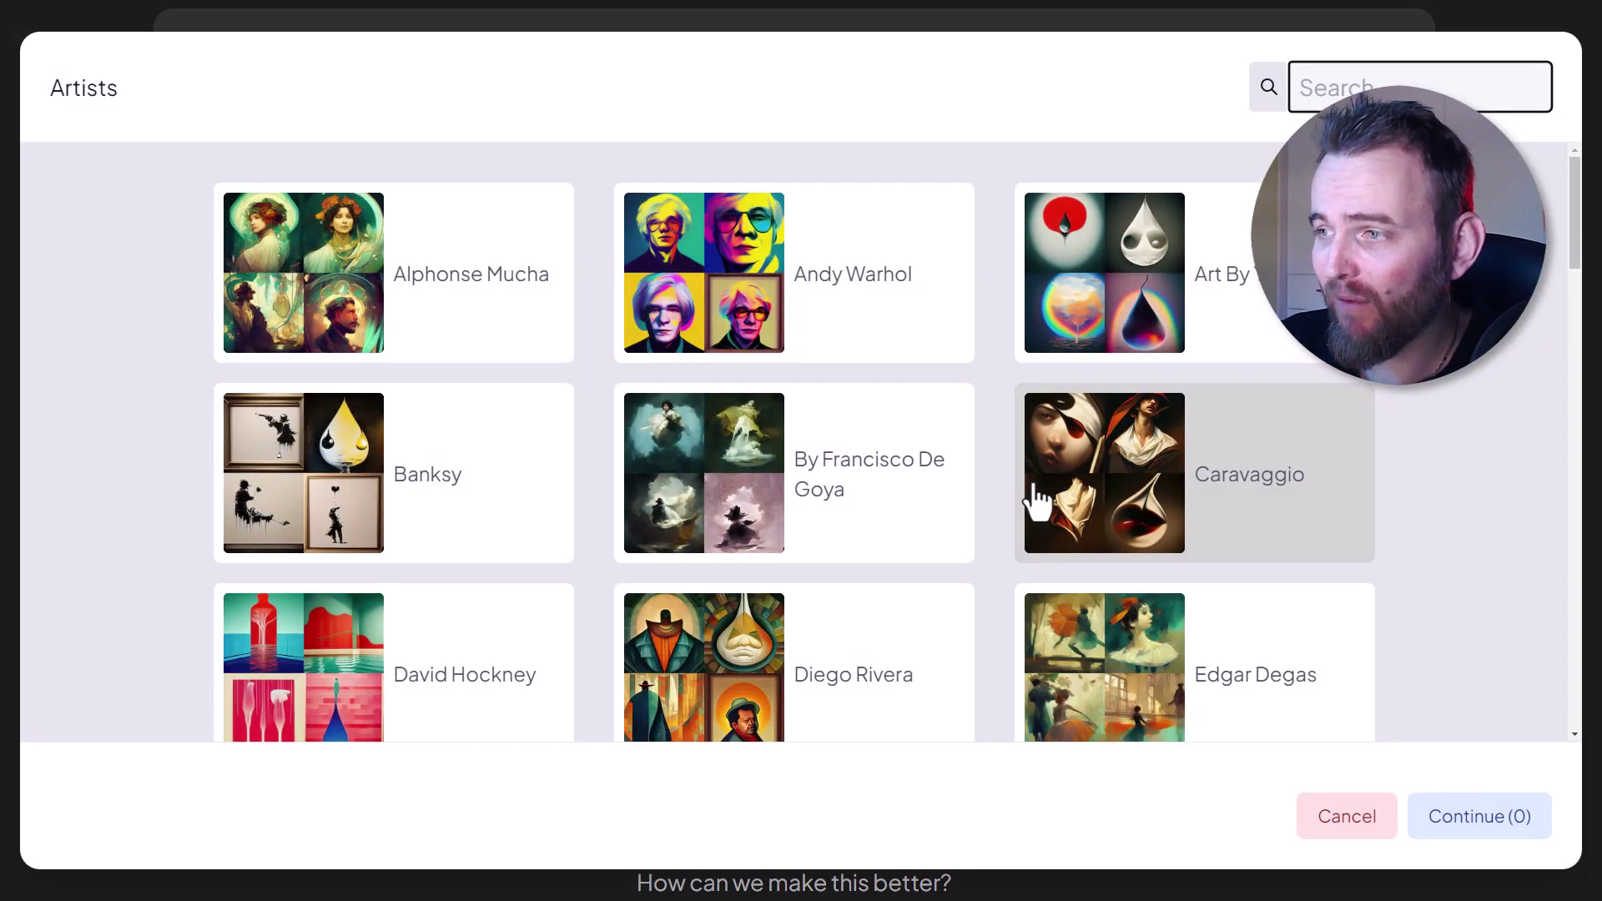
pyautogui.click(1348, 818)
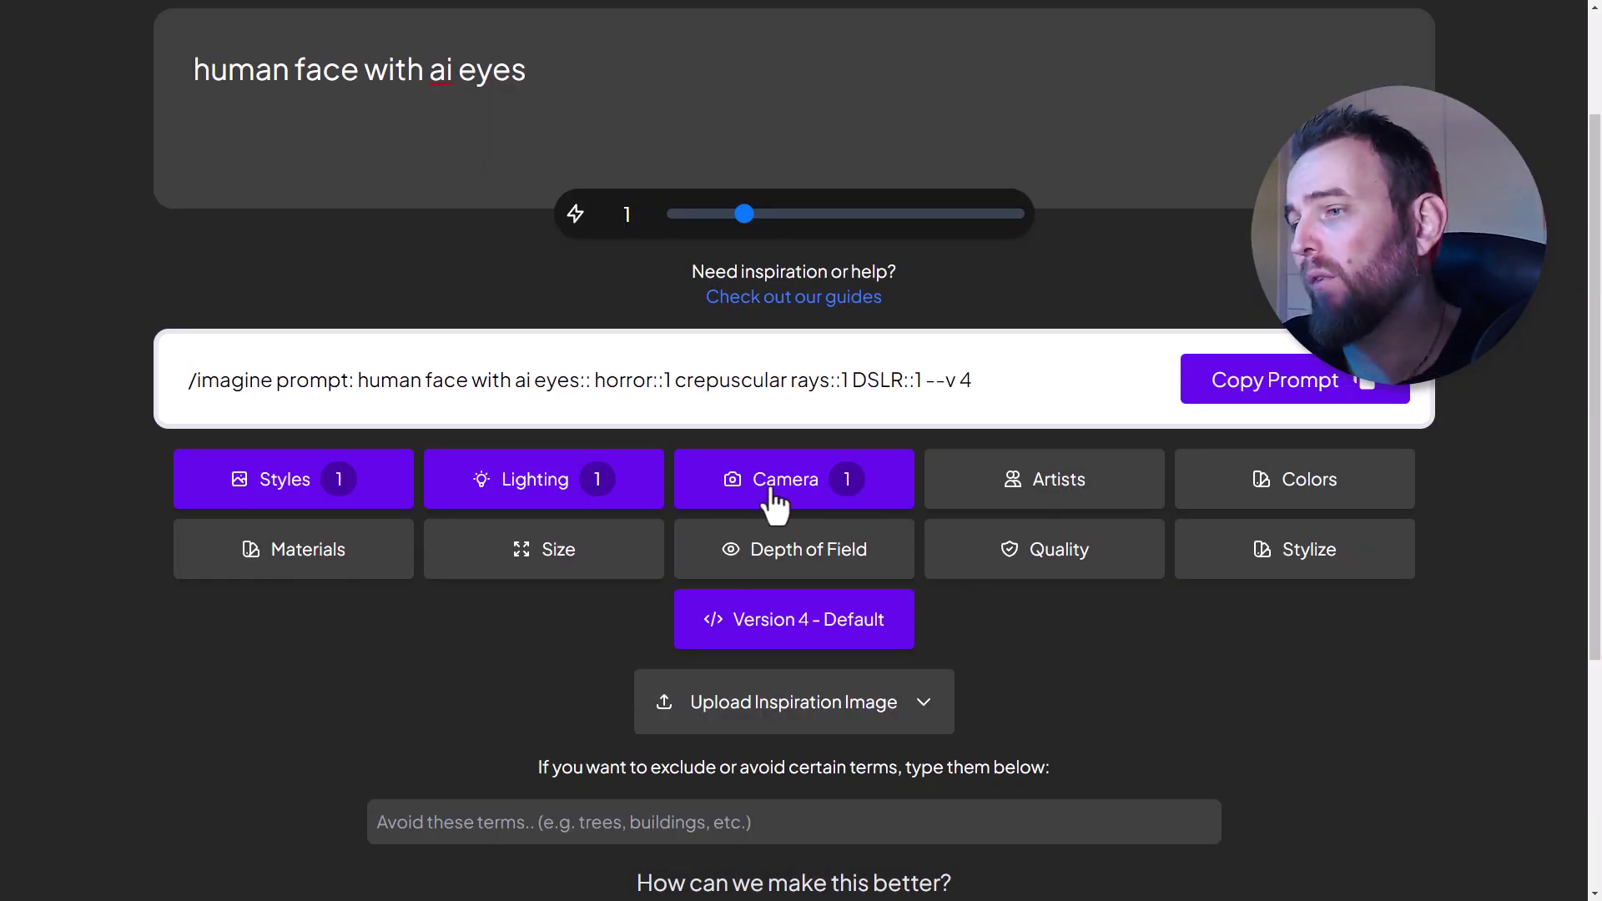
pyautogui.click(1297, 501)
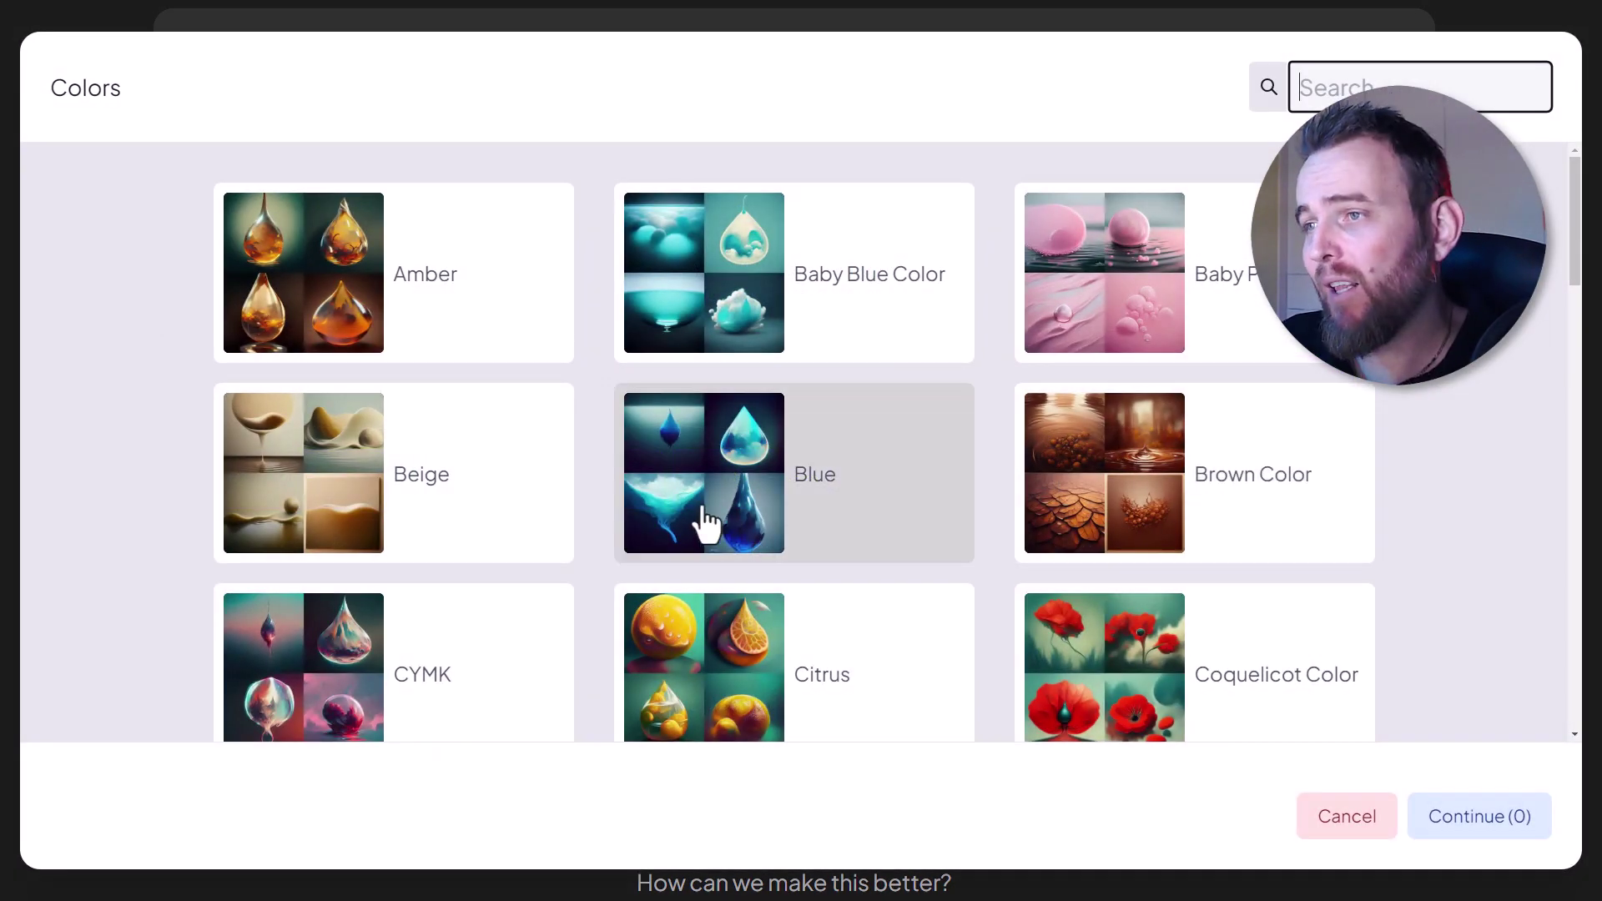
pyautogui.click(716, 290)
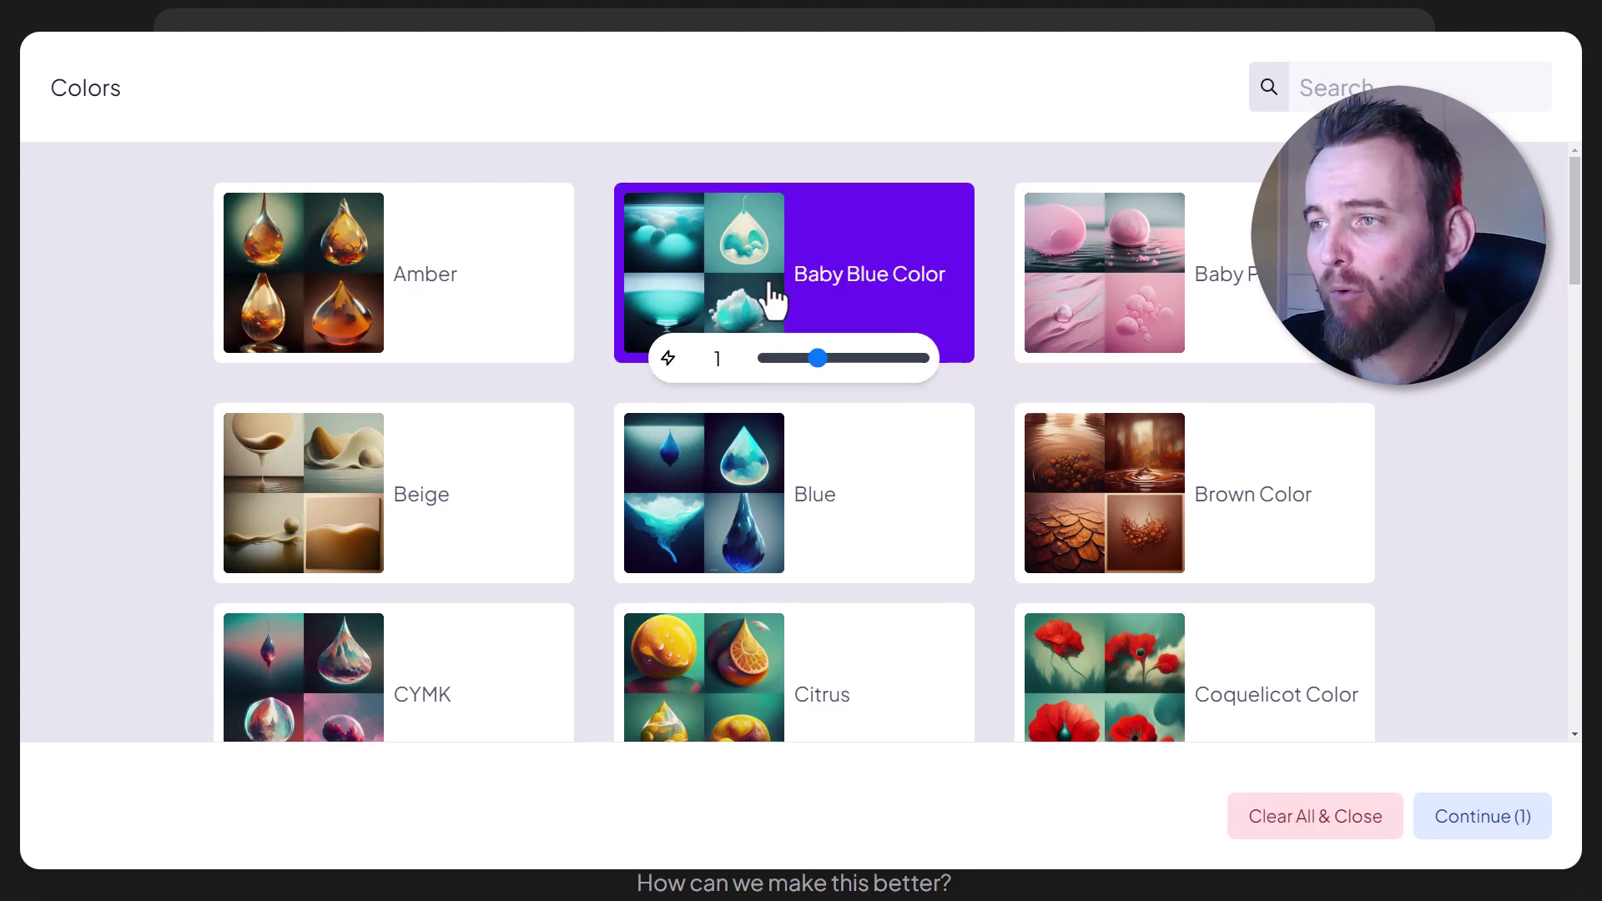
pyautogui.scroll(-2, 667, 434)
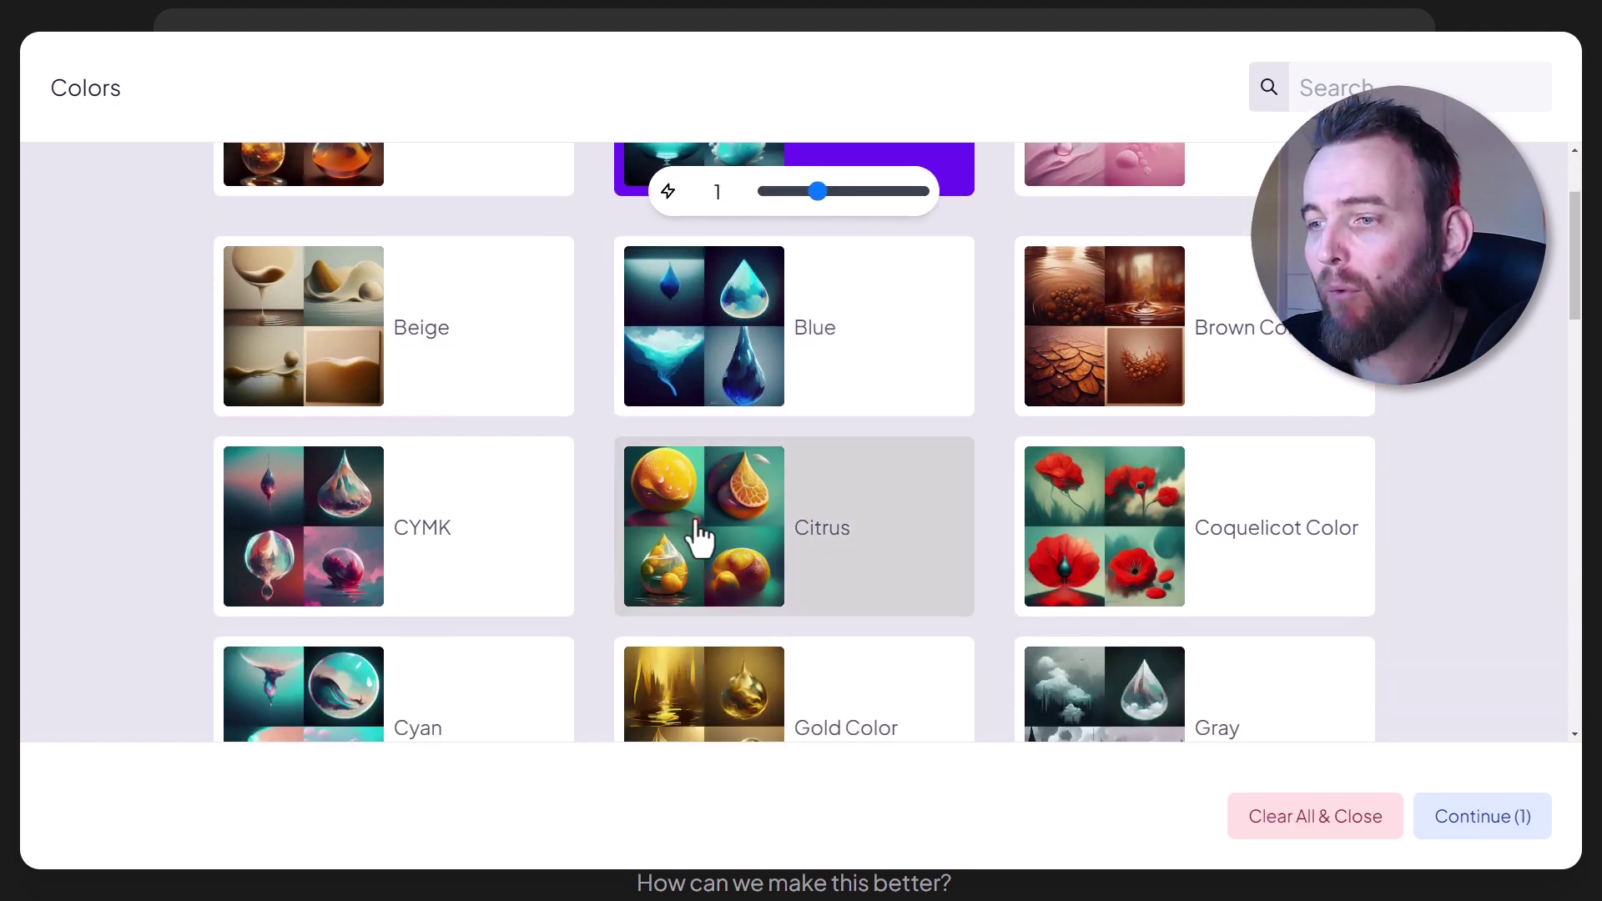
pyautogui.click(731, 534)
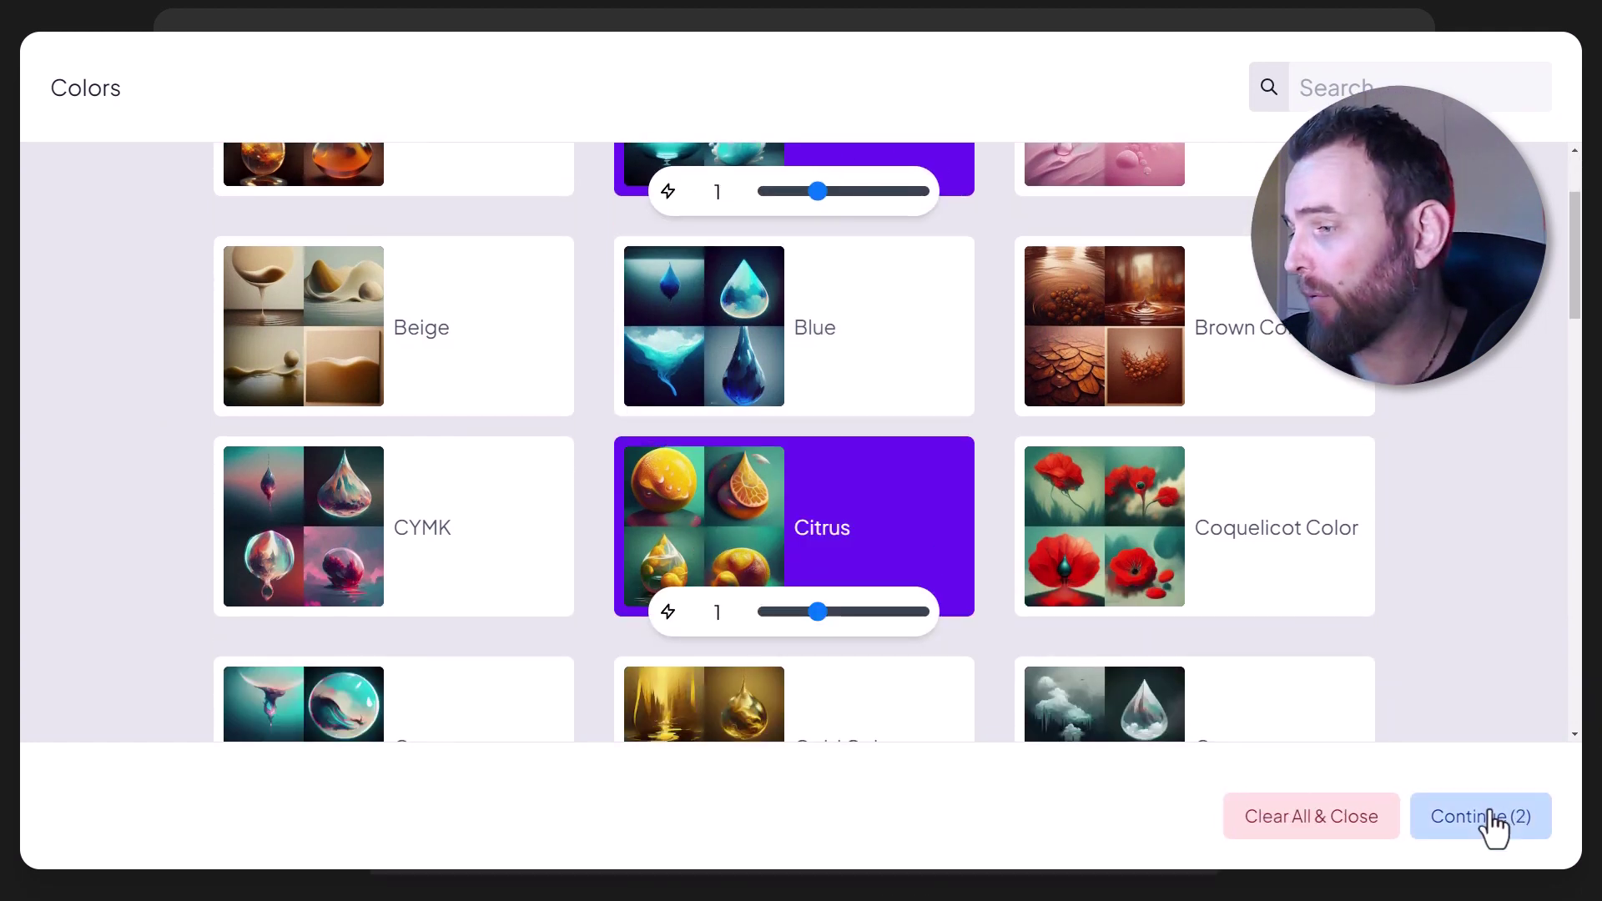
pyautogui.click(1492, 826)
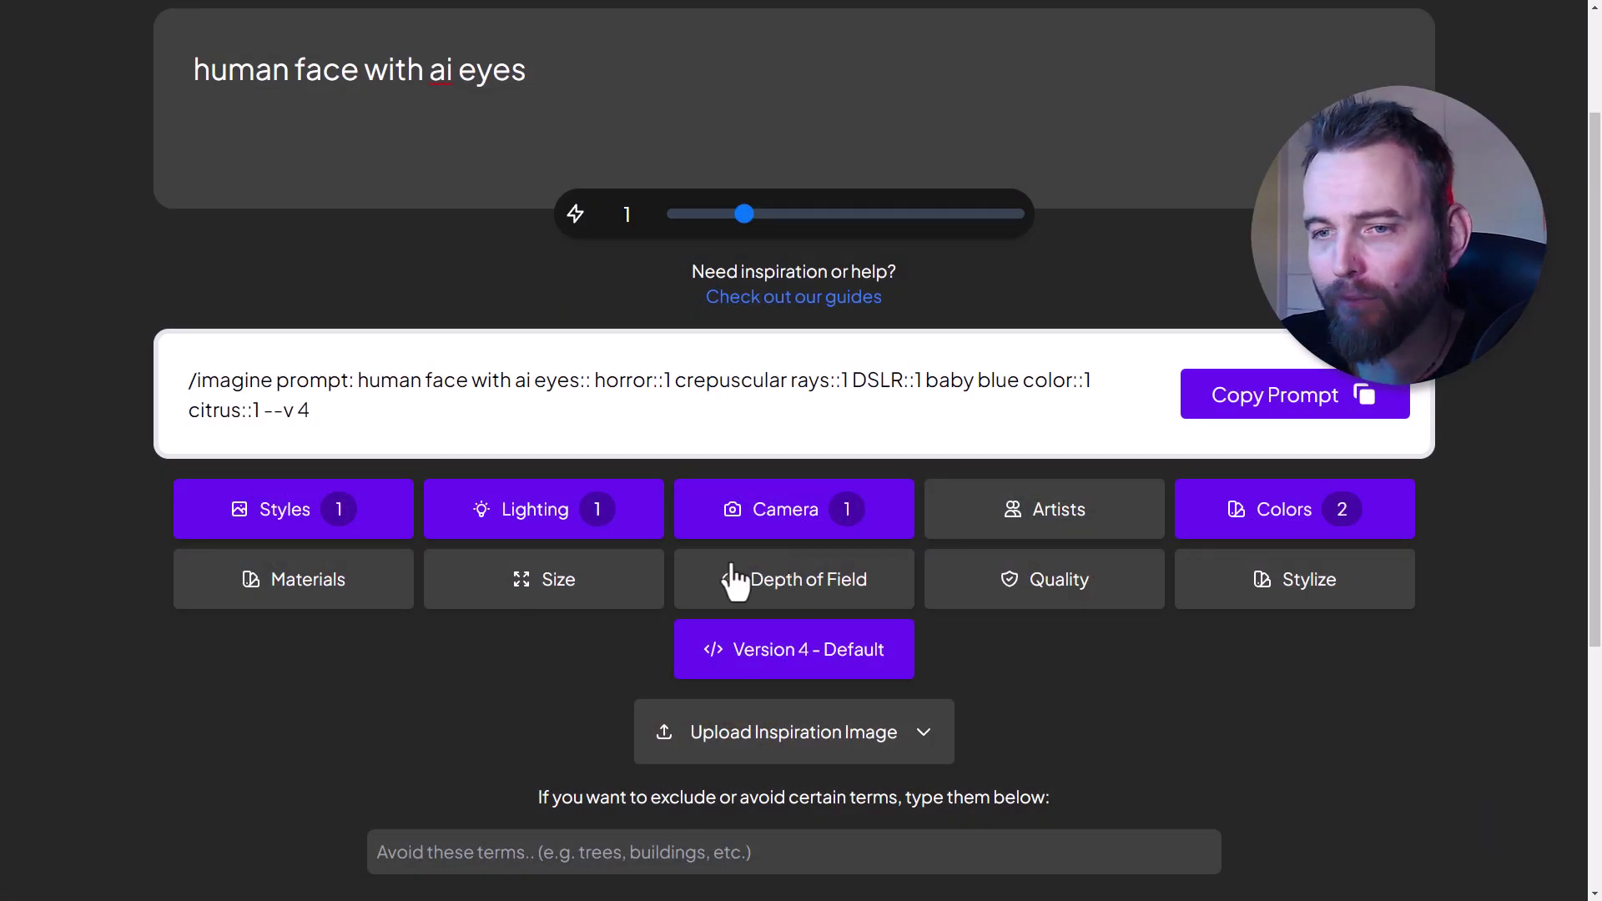
pyautogui.click(350, 588)
# Add the Fiber Optic material and Shallow (Focal Blur) depth of field.
pyautogui.scroll(-5, 1137, 494)
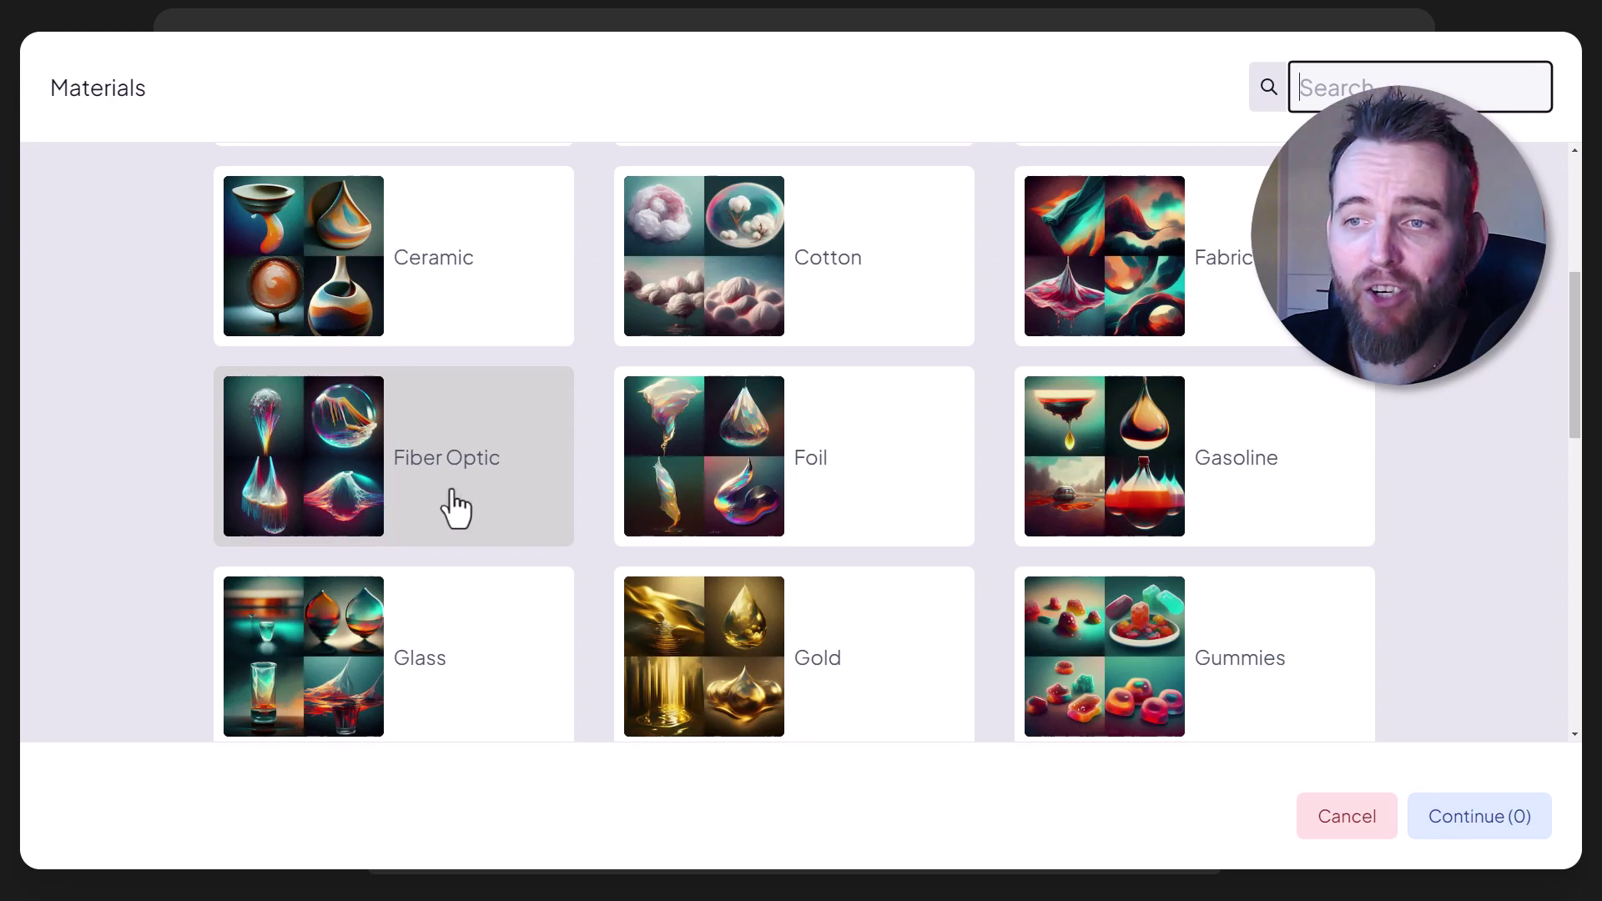
pyautogui.click(422, 495)
pyautogui.click(1511, 826)
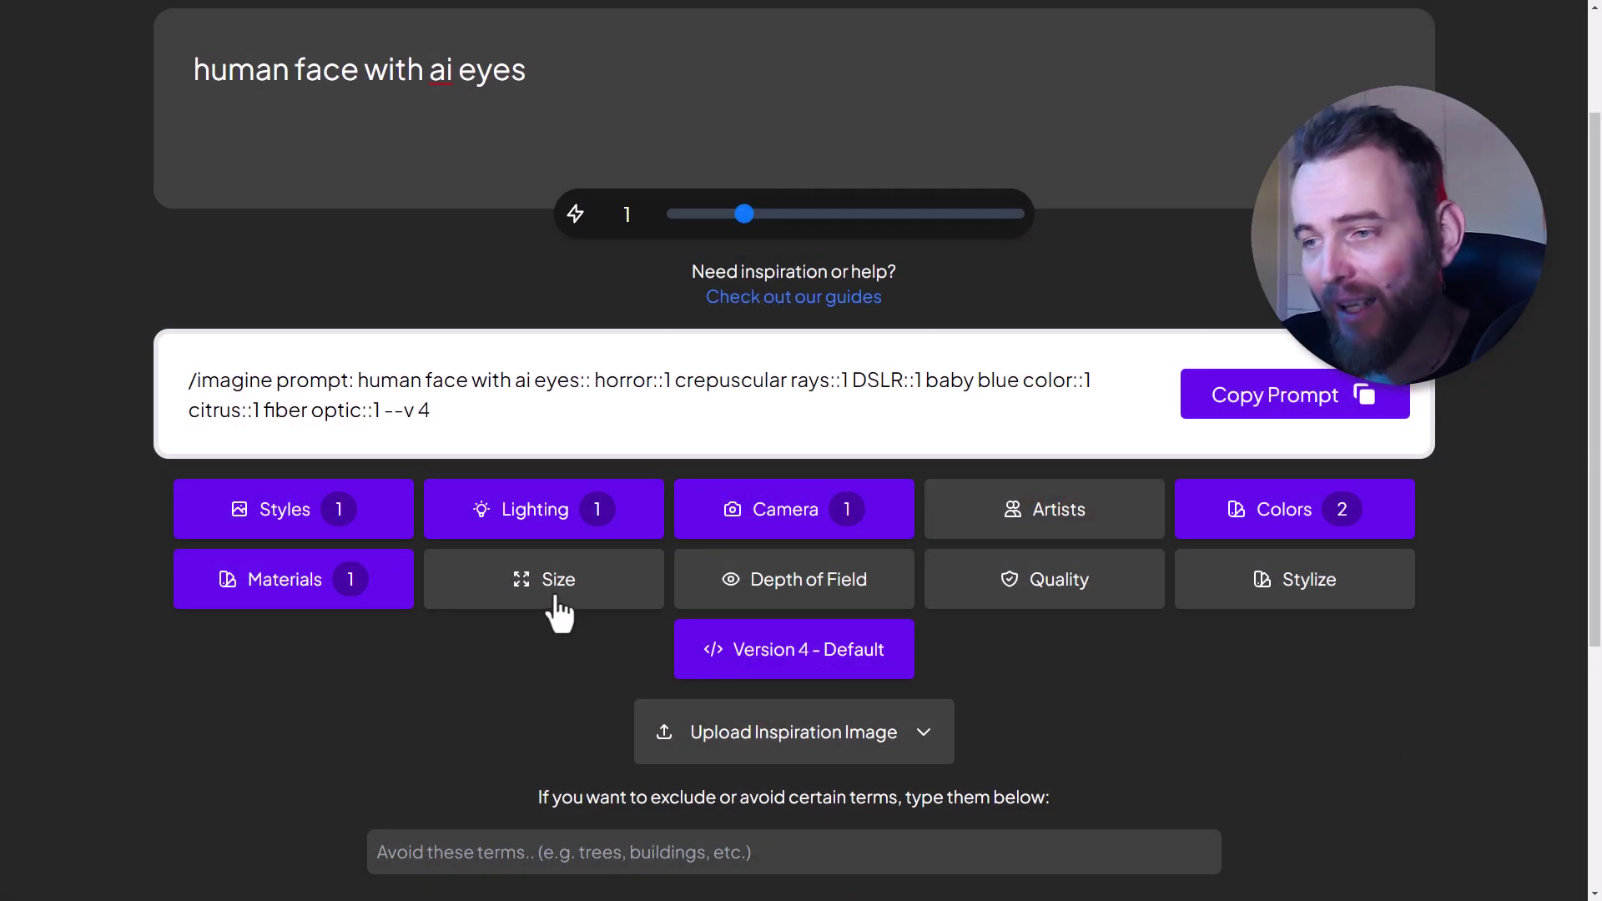
pyautogui.click(777, 594)
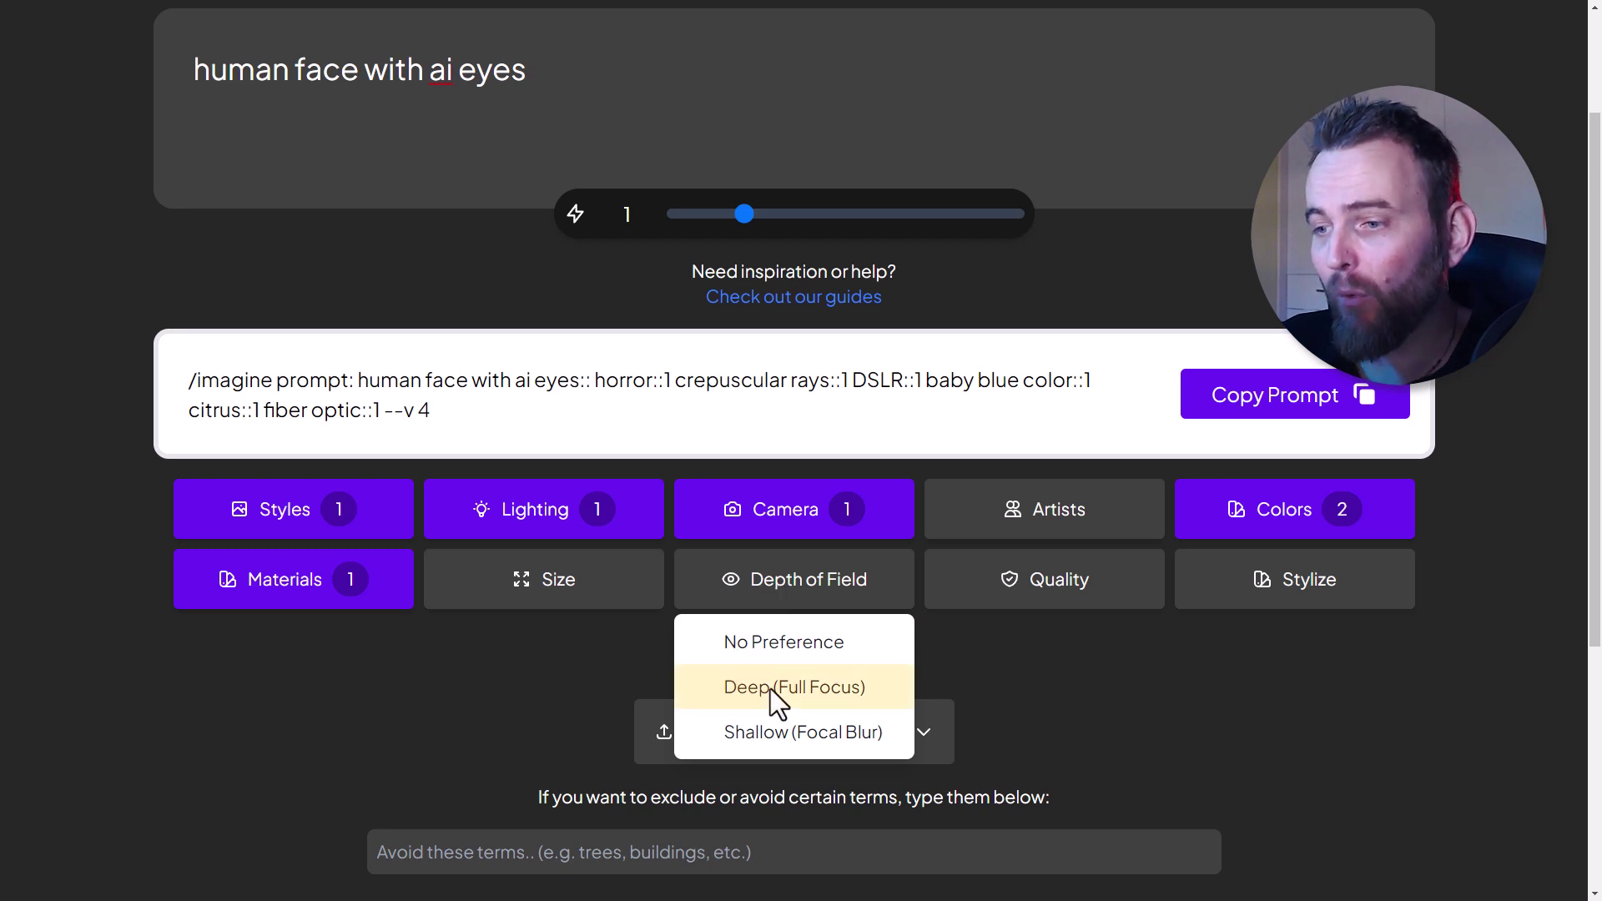
pyautogui.click(754, 734)
# Set quality to 2x and stylize to Higher, then copy the finished prompt.
pyautogui.click(1067, 605)
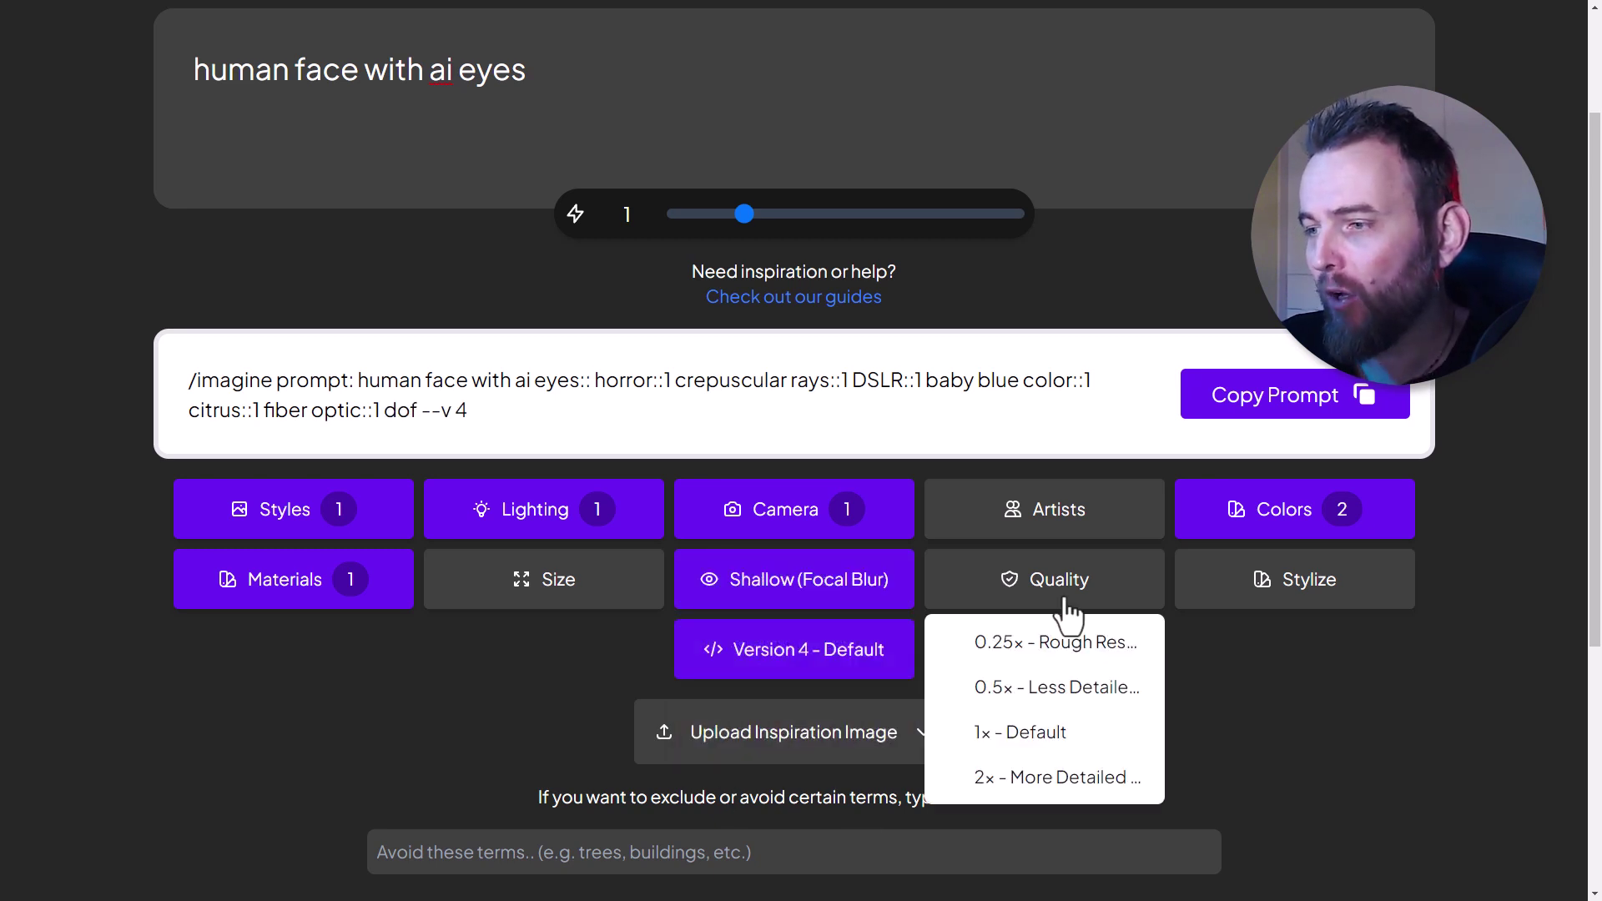
pyautogui.click(1049, 780)
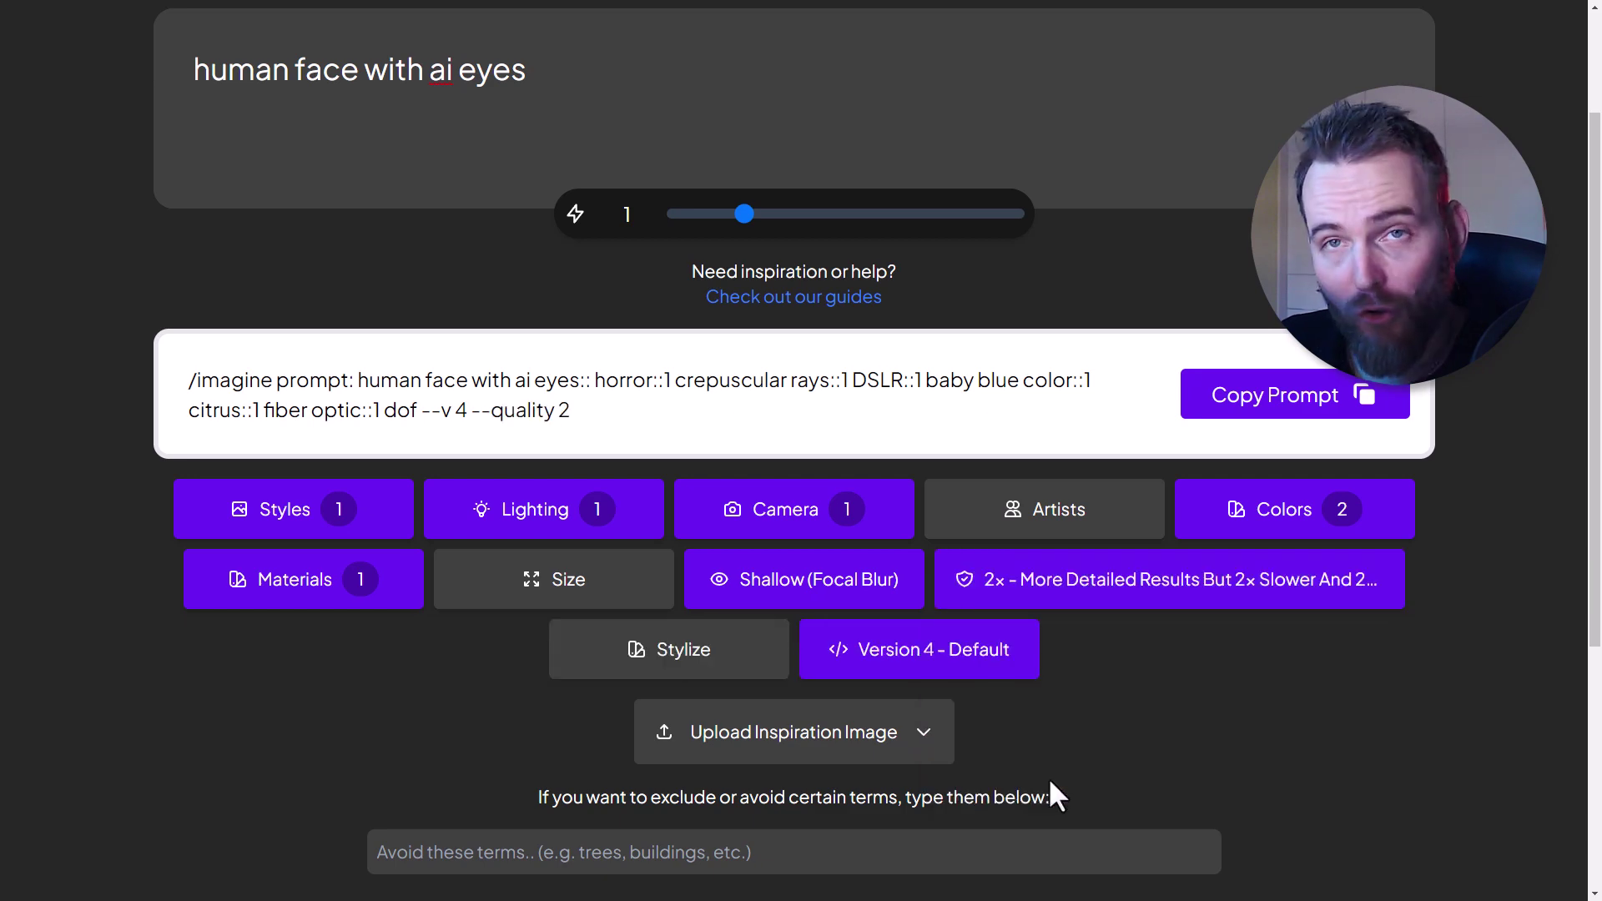
pyautogui.click(773, 674)
pyautogui.scroll(-3, 759, 668)
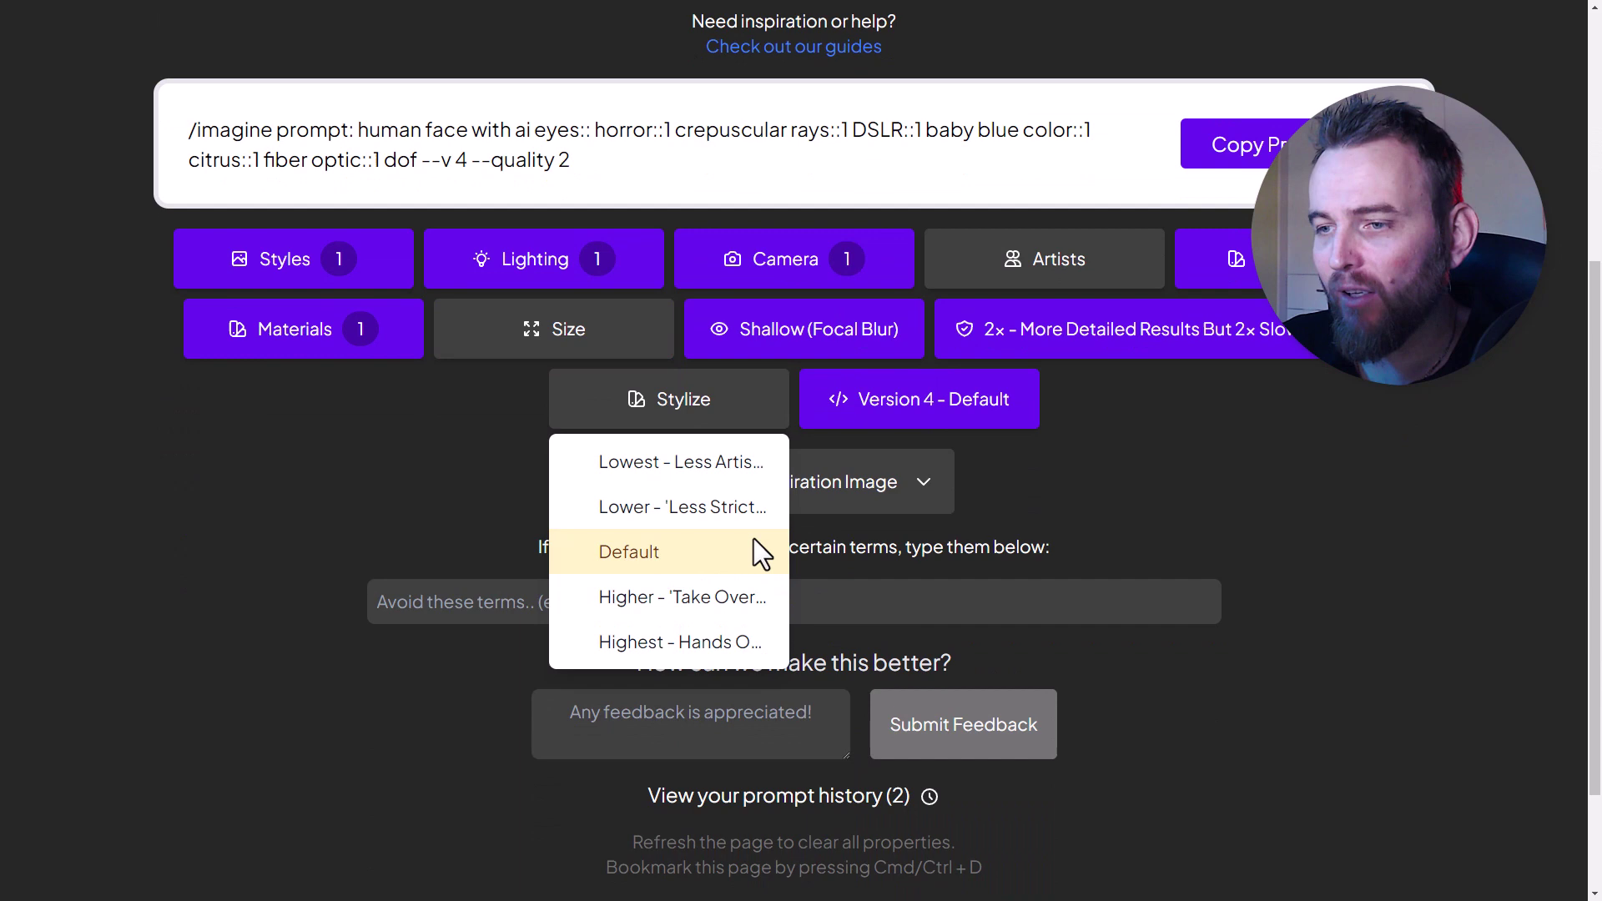
pyautogui.click(665, 598)
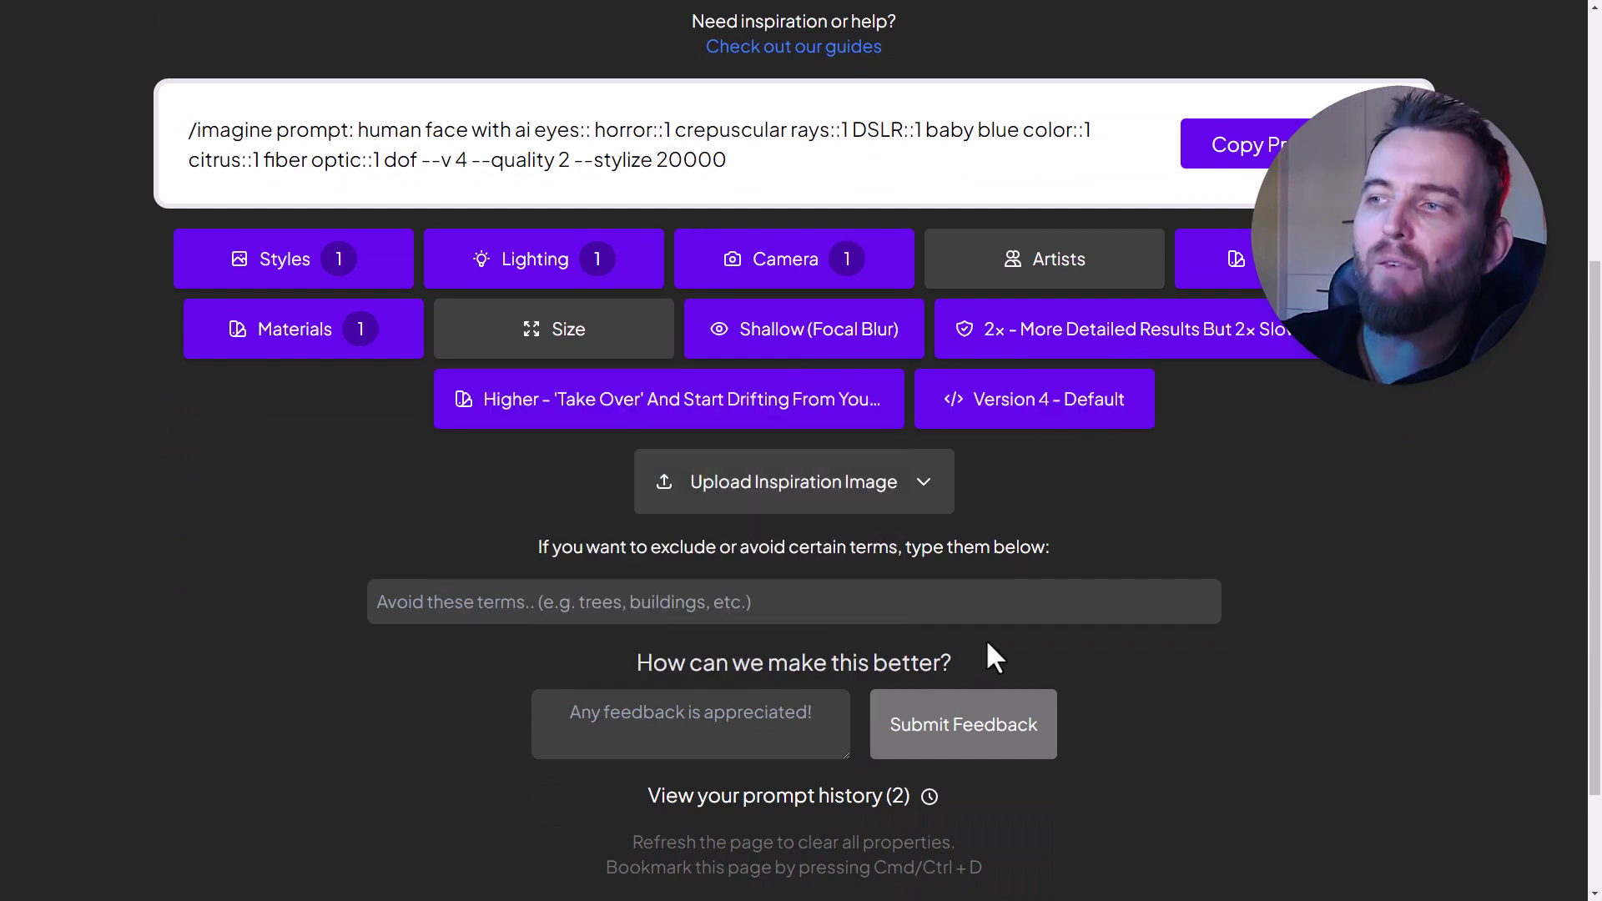
pyautogui.scroll(3, 918, 667)
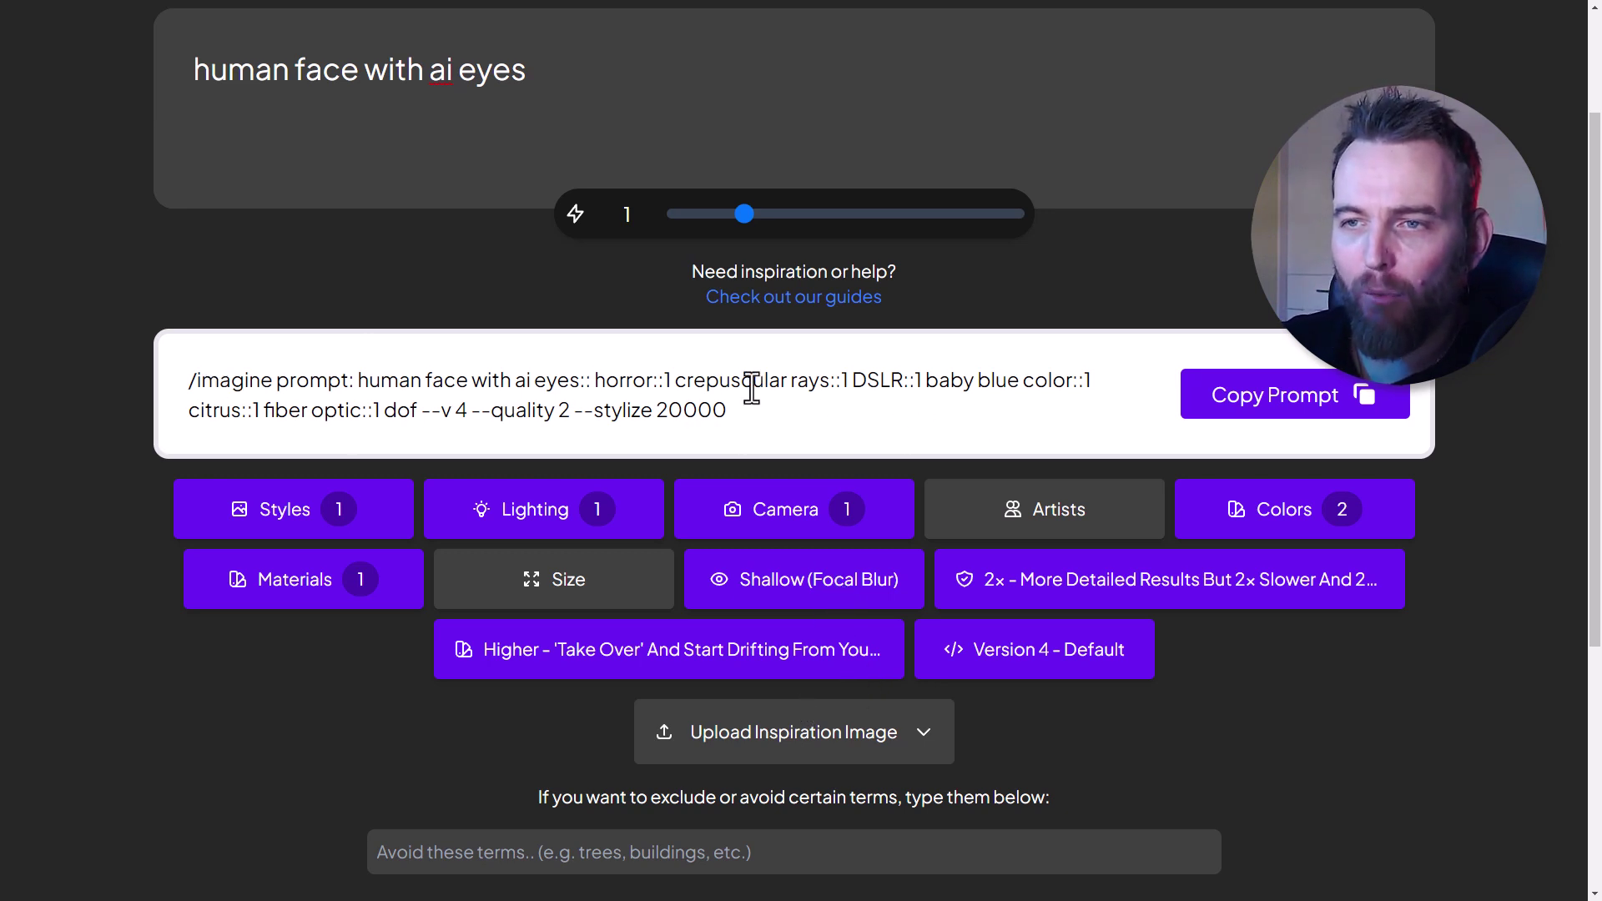
pyautogui.scroll(-3, 752, 388)
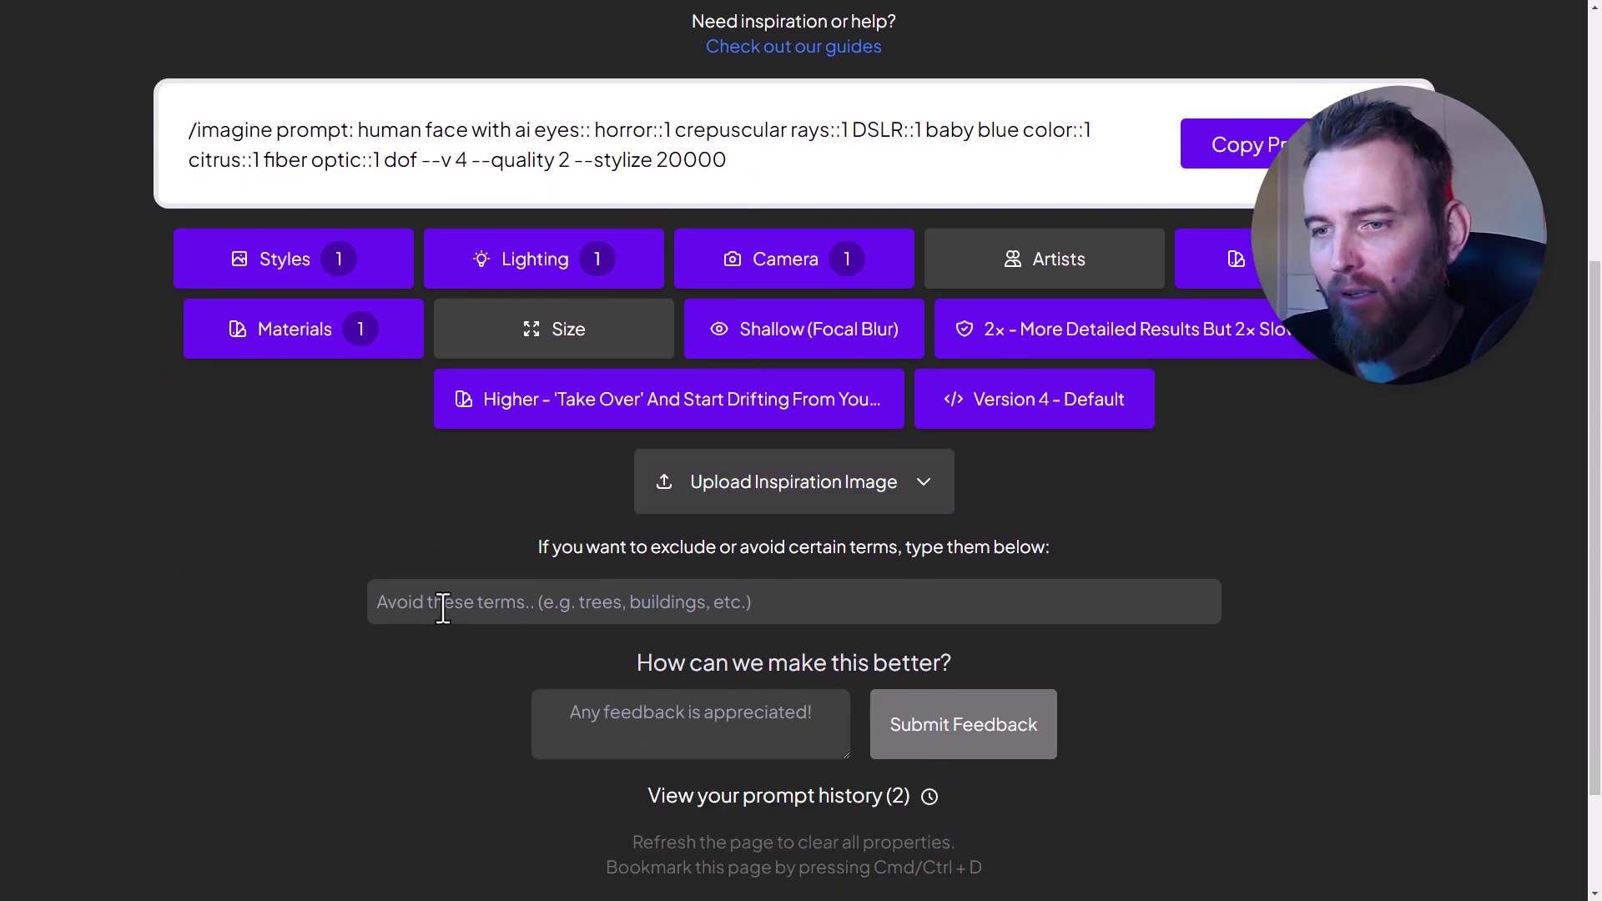
pyautogui.scroll(4, 576, 814)
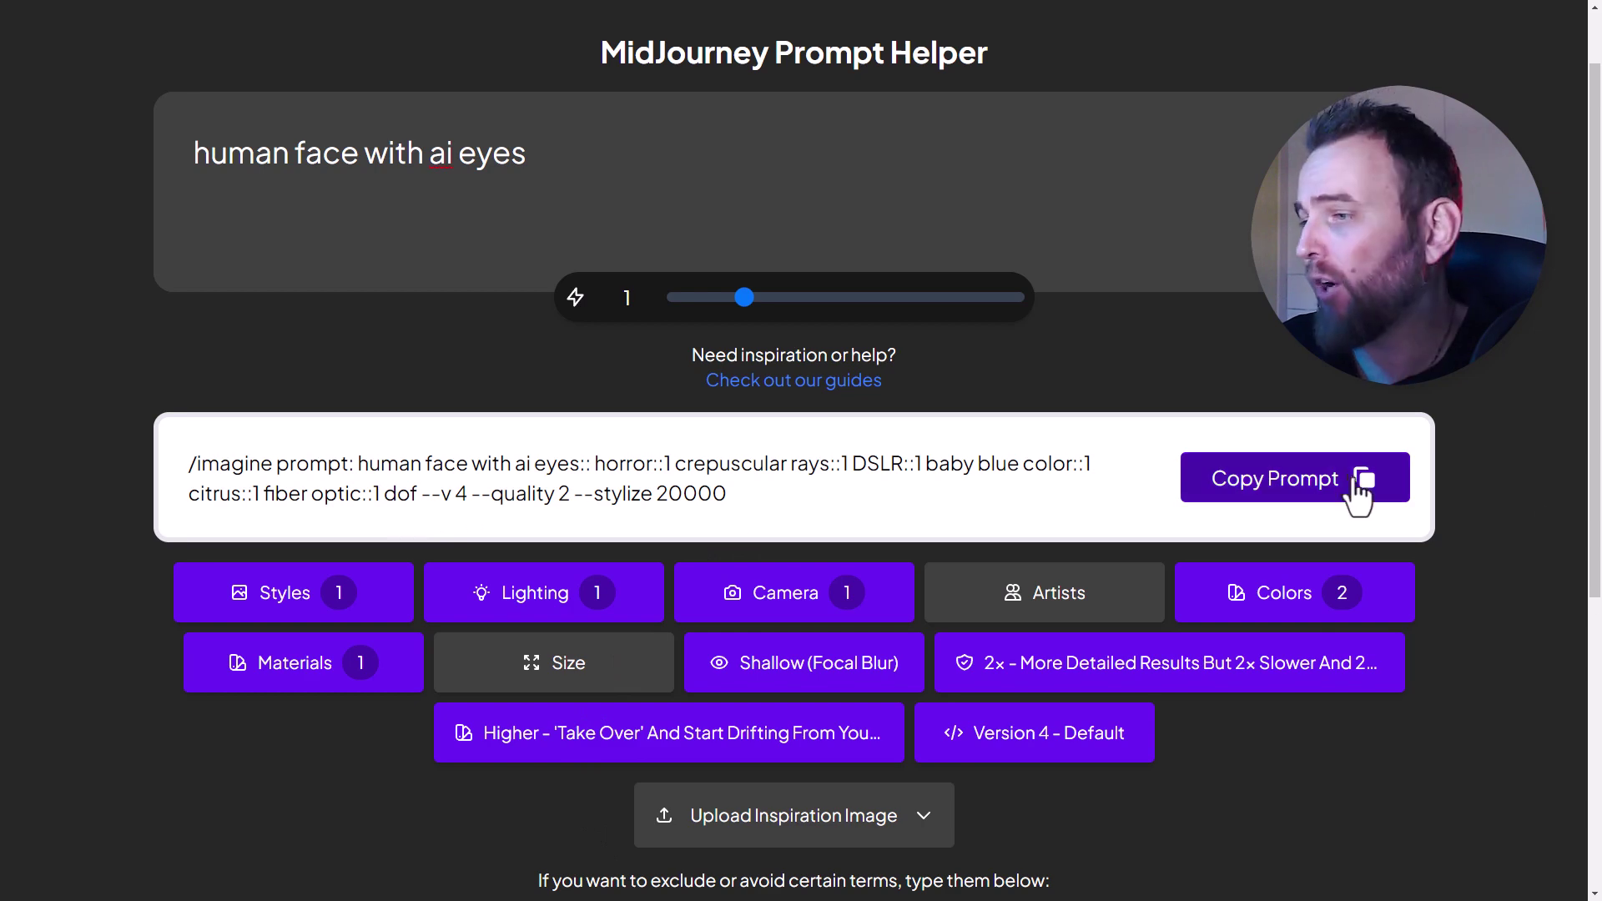
pyautogui.click(1335, 500)
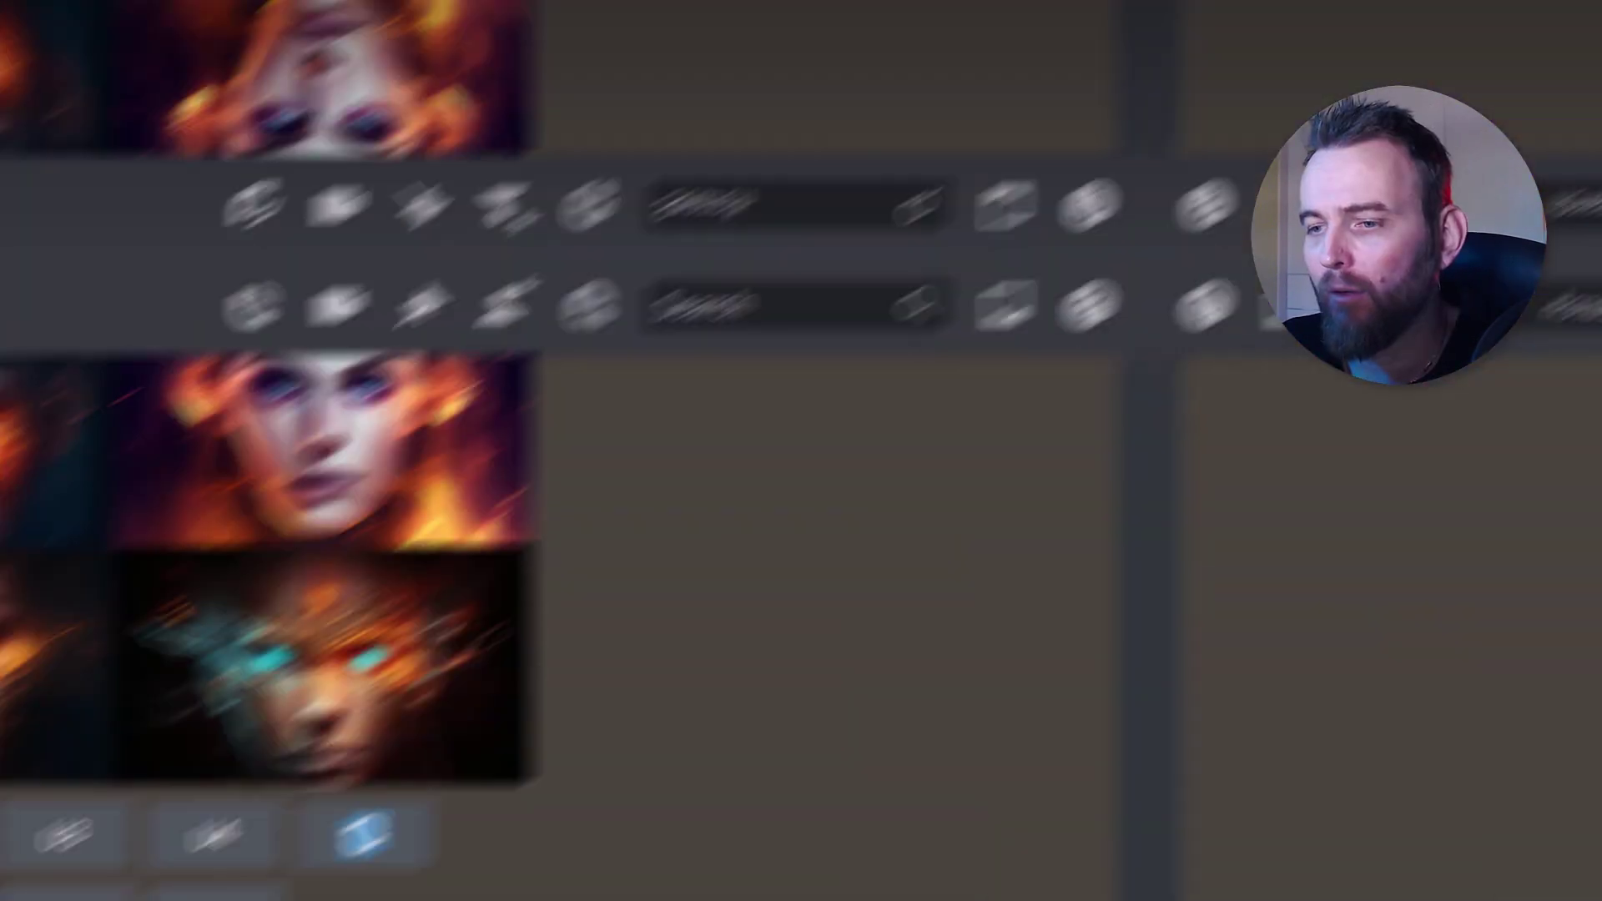
# Paste the copied prompt as an /imagine command and send it to the Midjourney Bot.
pyautogui.hotkey('ctrl', 'v')
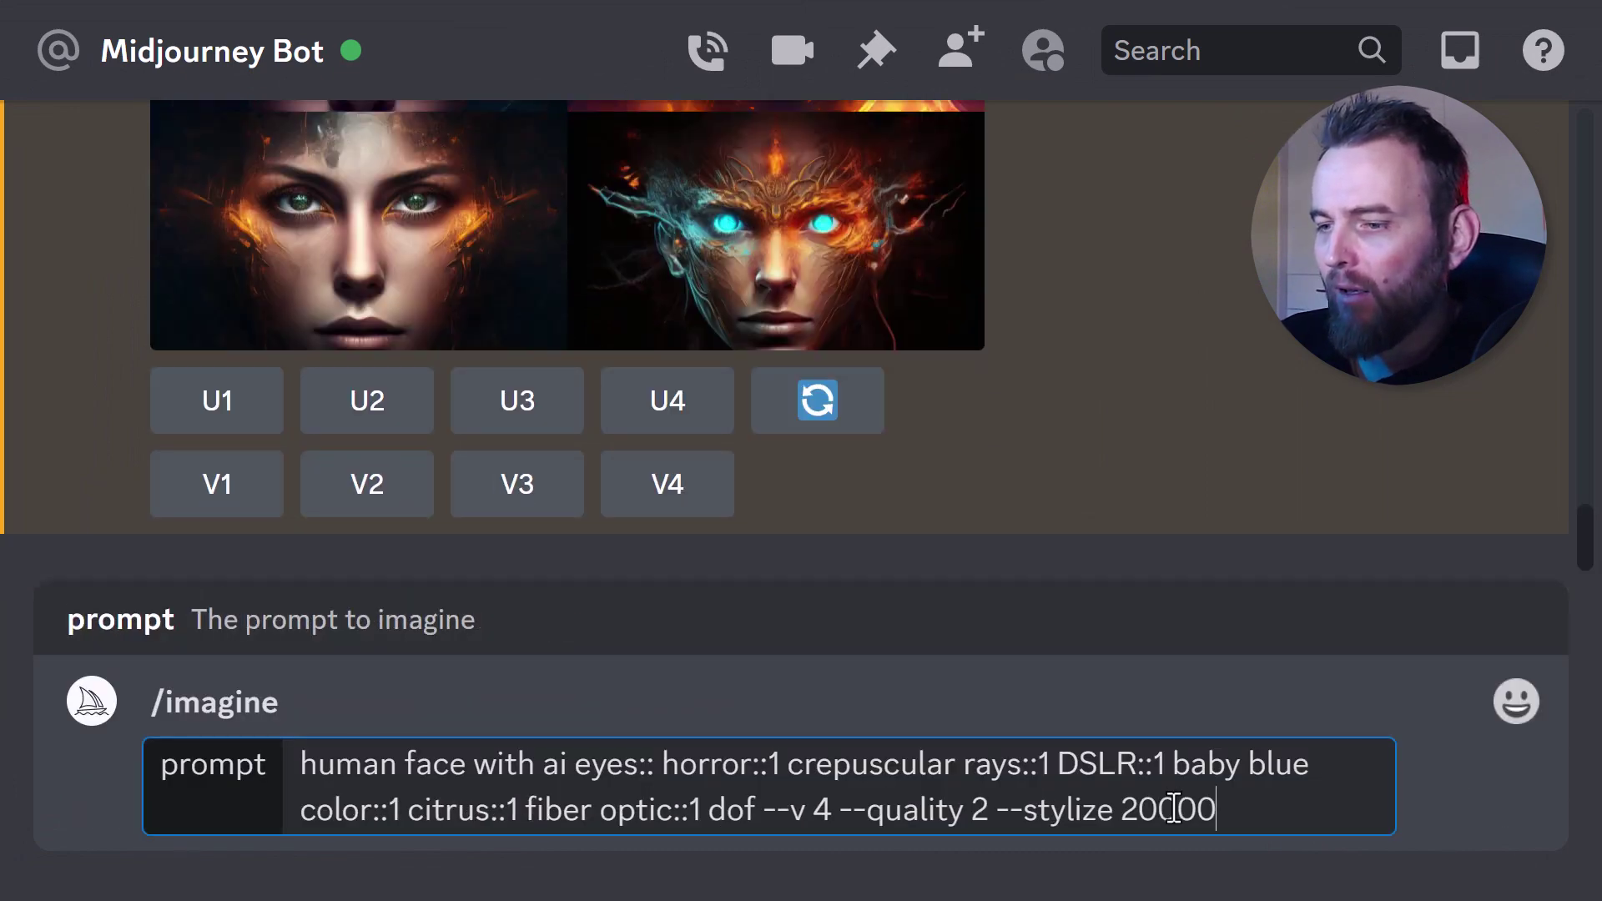
pyautogui.press('Return')
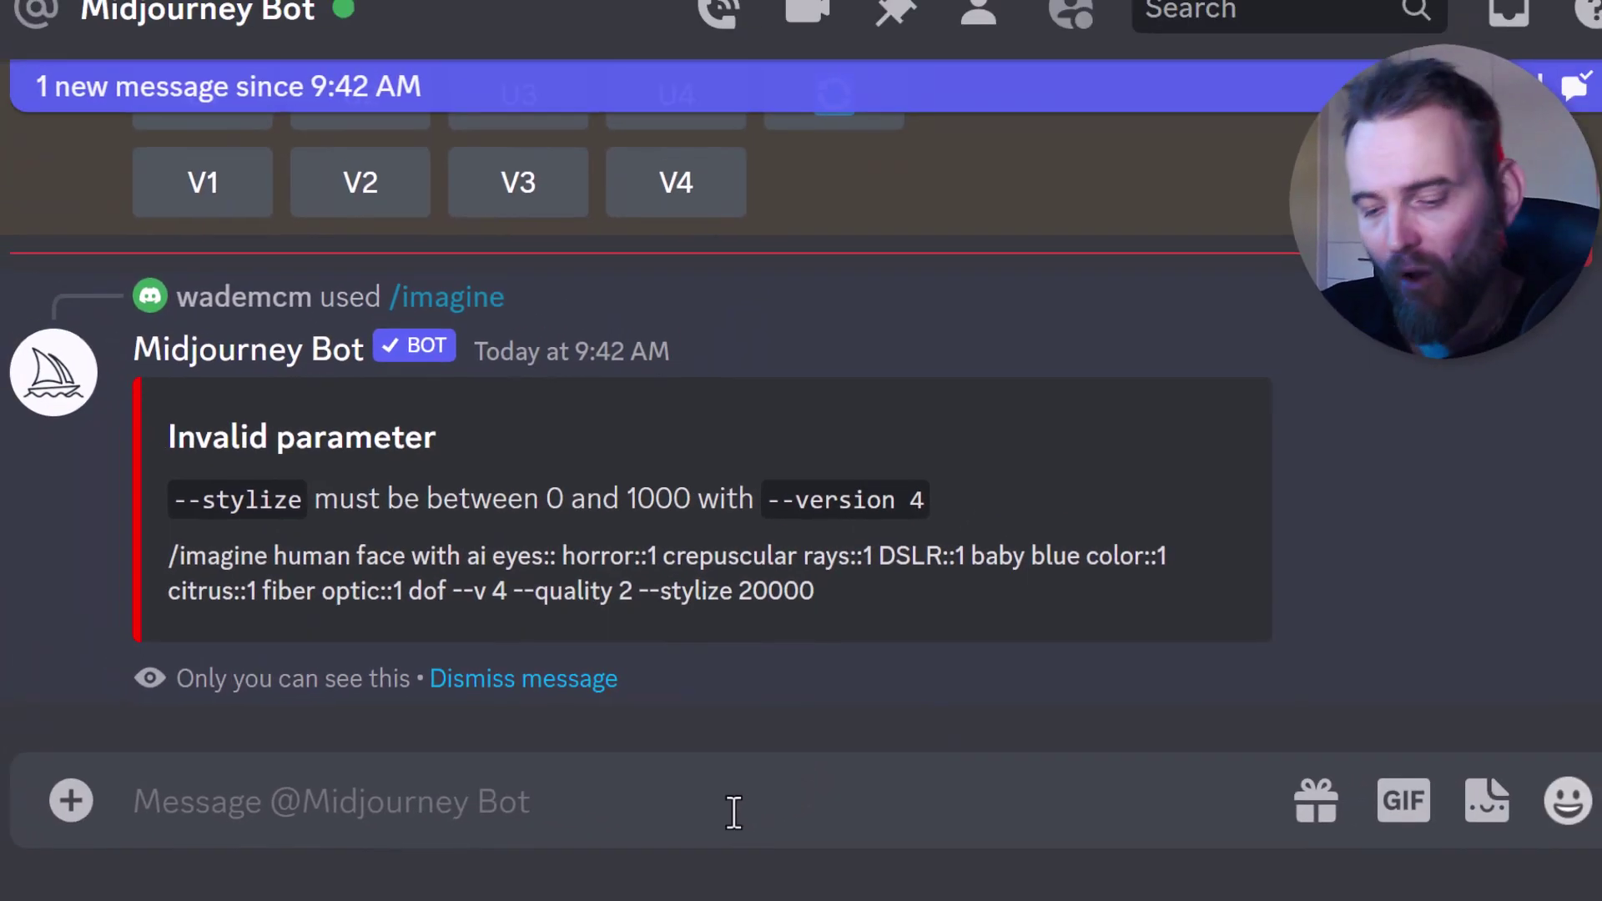
# Resend the /imagine prompt with --stylize changed from 20000 to 1000.
pyautogui.hotkey('ctrl', 'v')
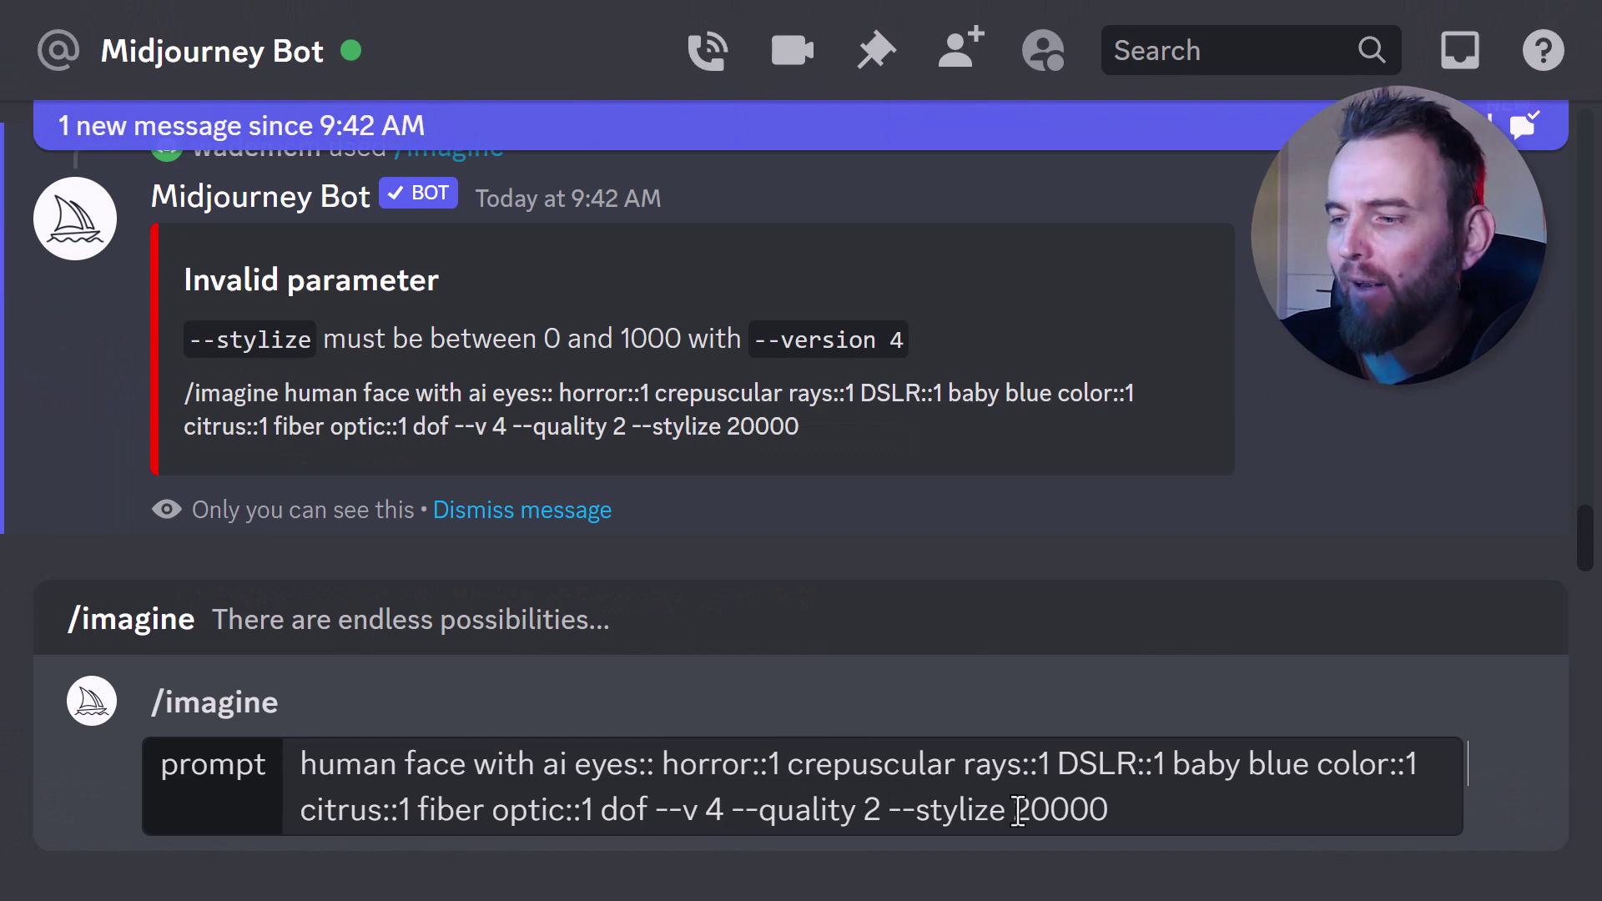
pyautogui.moveTo(1018, 812); pyautogui.dragTo(1048, 811)
pyautogui.moveTo(1152, 814); pyautogui.dragTo(1131, 816)
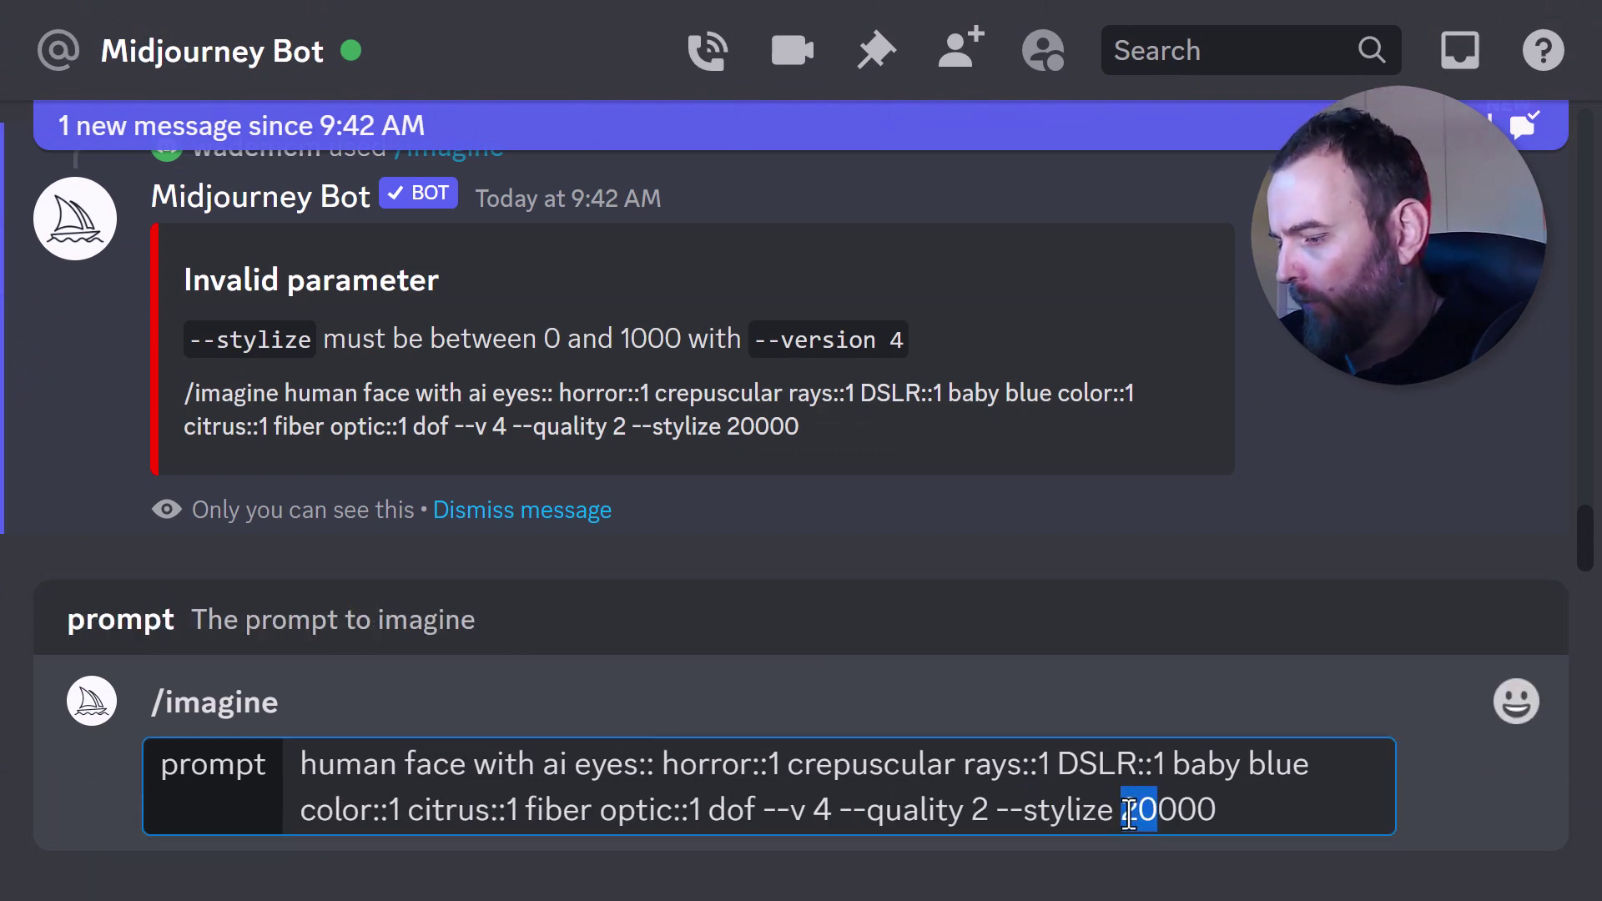
pyautogui.write('1')
pyautogui.press('Return')
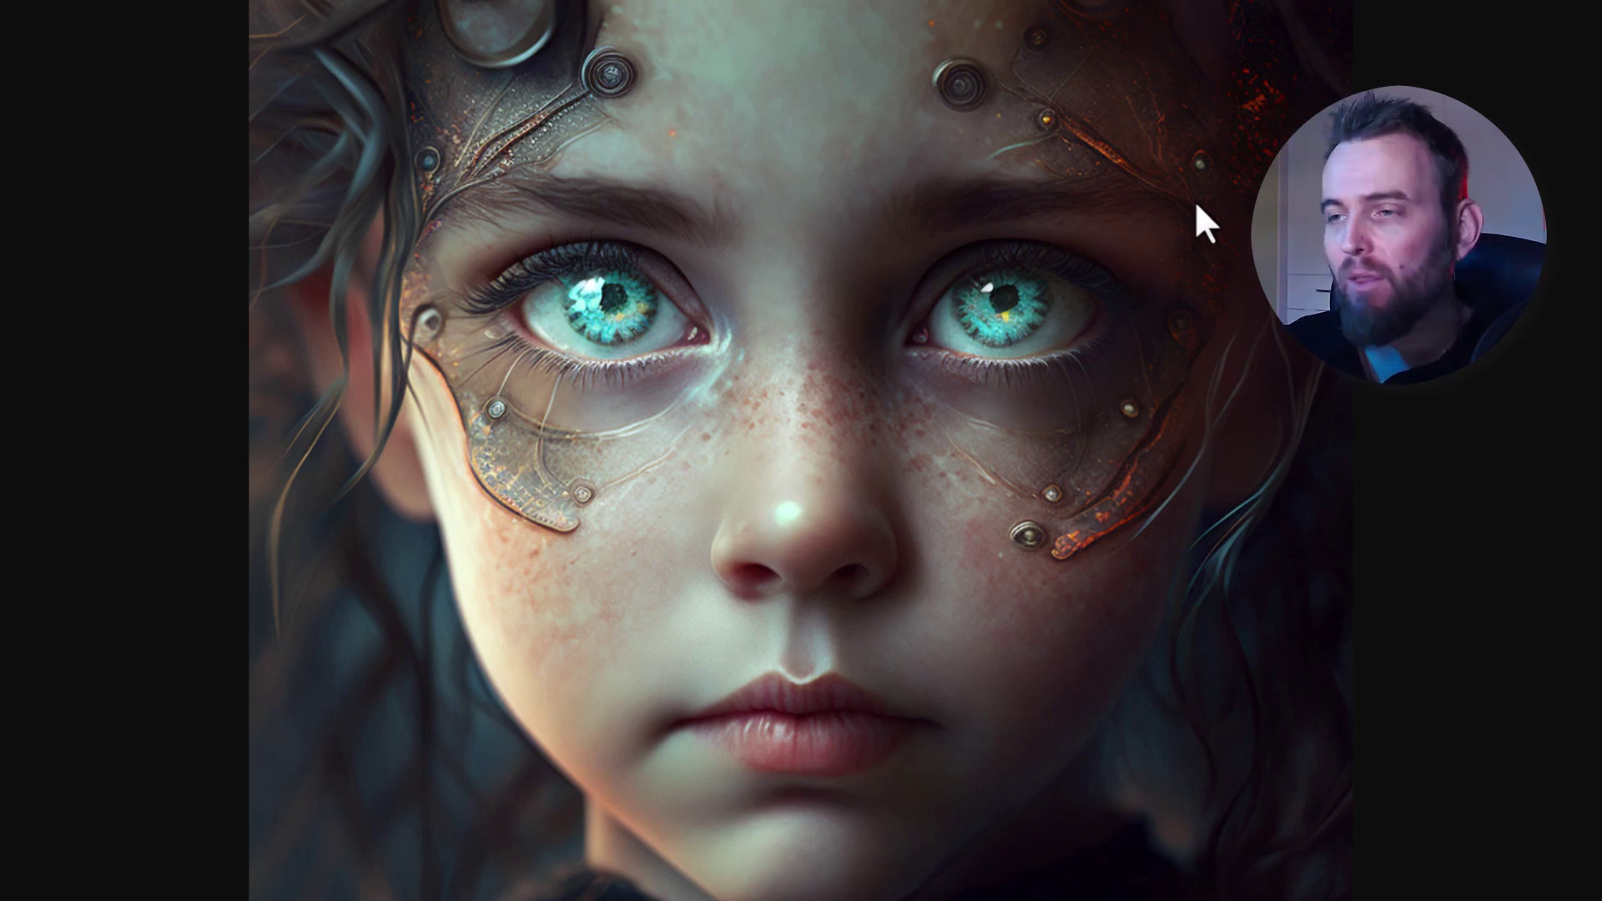
# Move from the metallic-ornament girl to the orange-lit woman portrait.
pyautogui.press('Right')
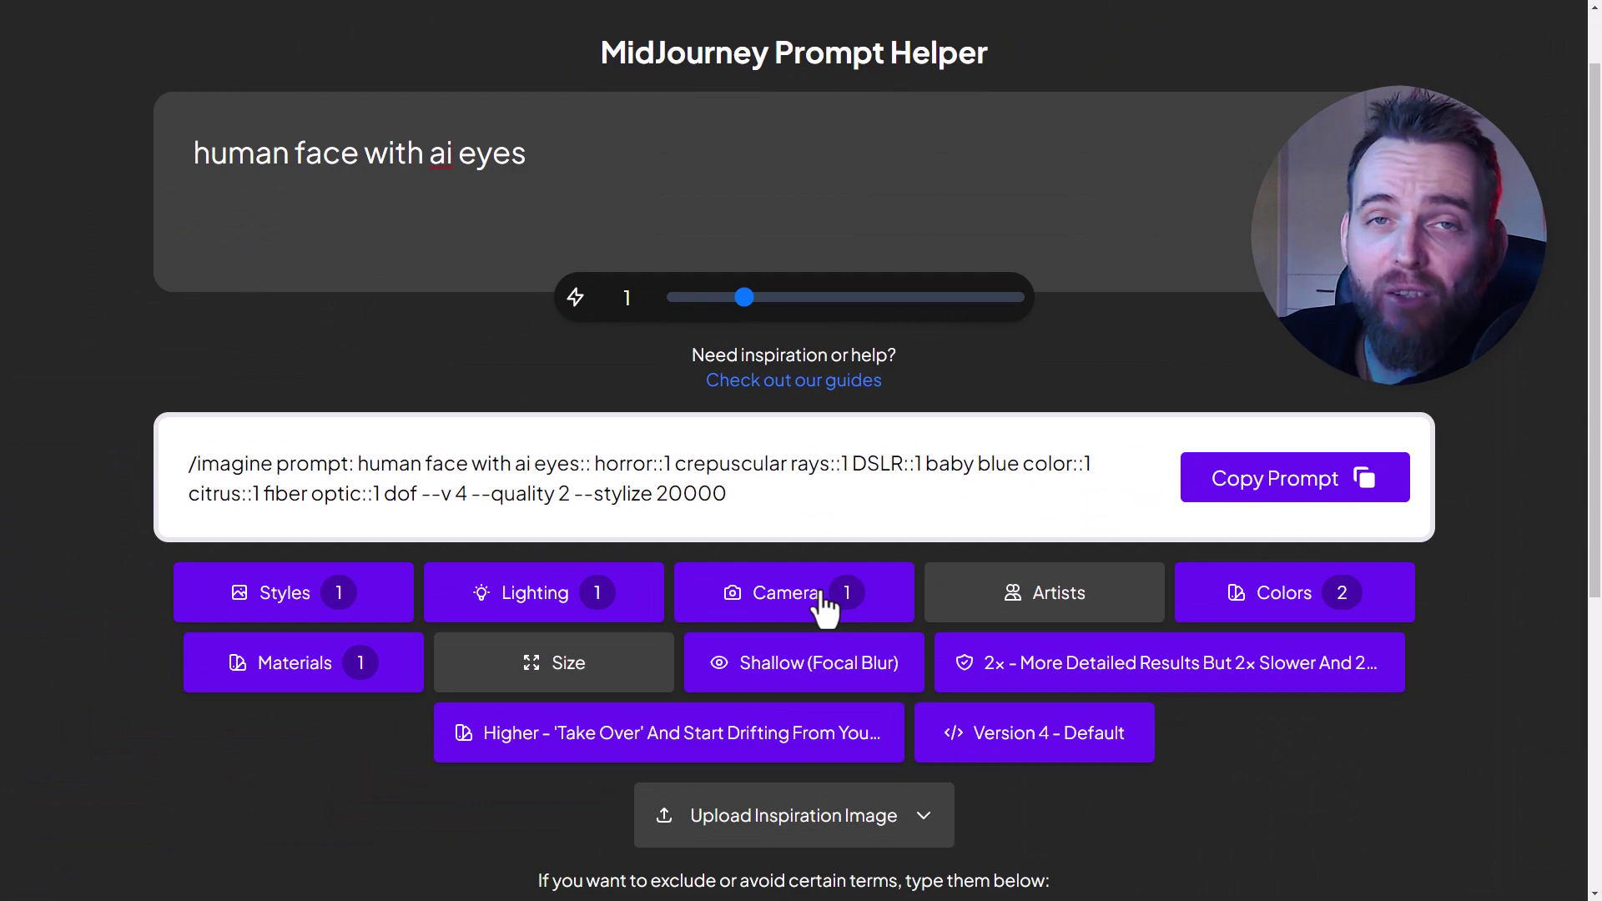
# Clear the DSLR camera and both colours from the prompt.
pyautogui.click(822, 594)
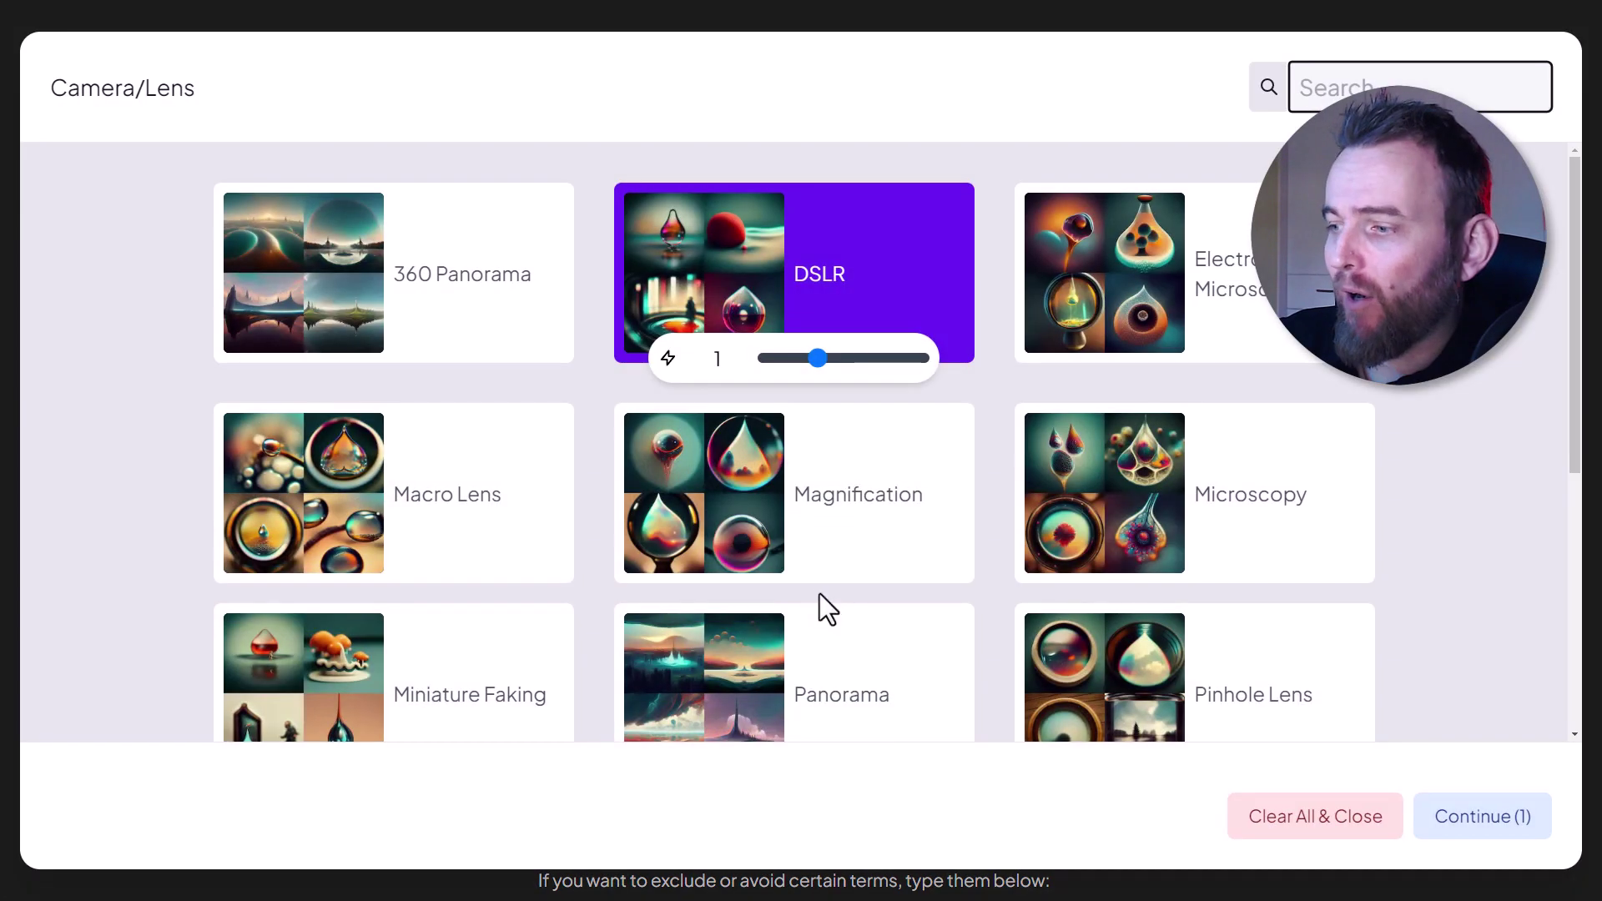
pyautogui.click(1345, 813)
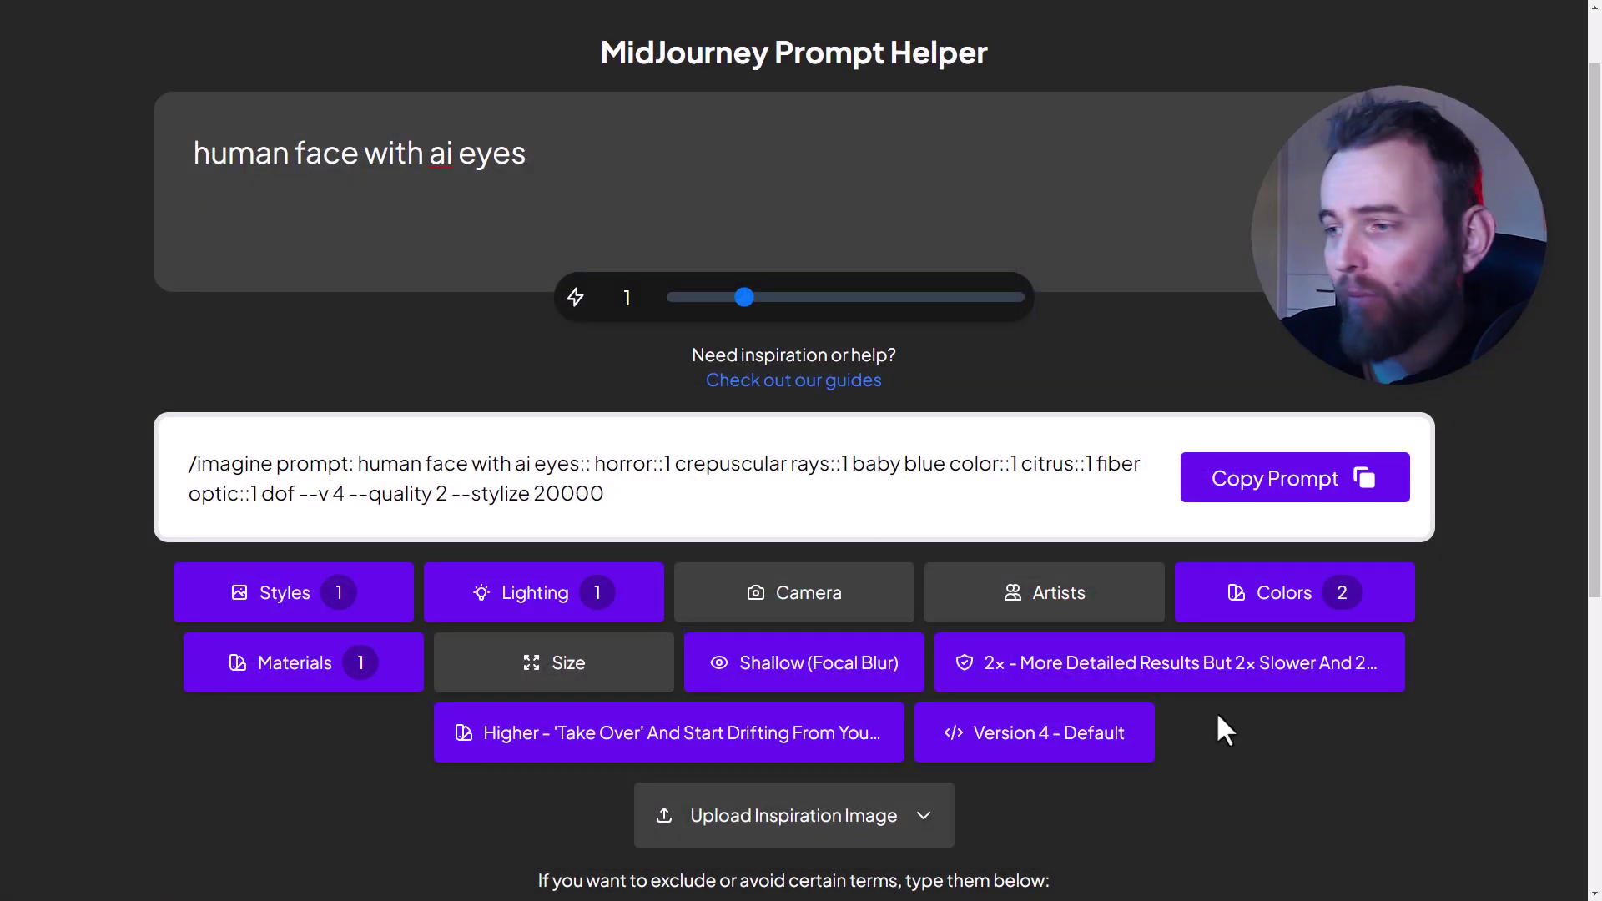
pyautogui.click(1255, 613)
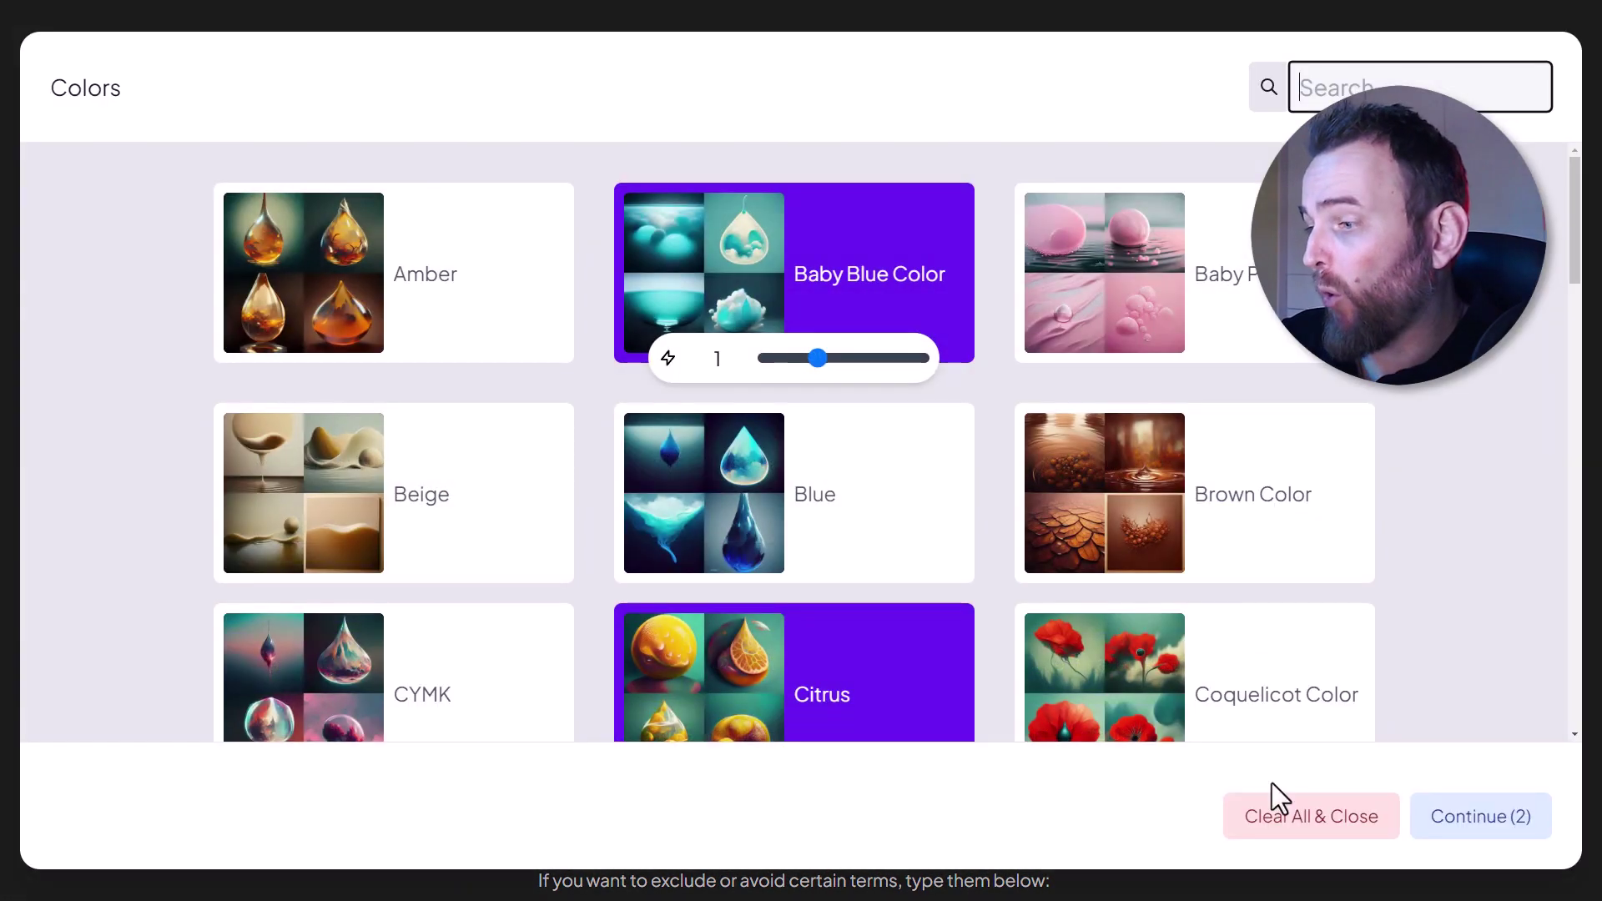
pyautogui.click(1321, 826)
# Set depth of field to No Preference and stylize to Default.
pyautogui.click(852, 691)
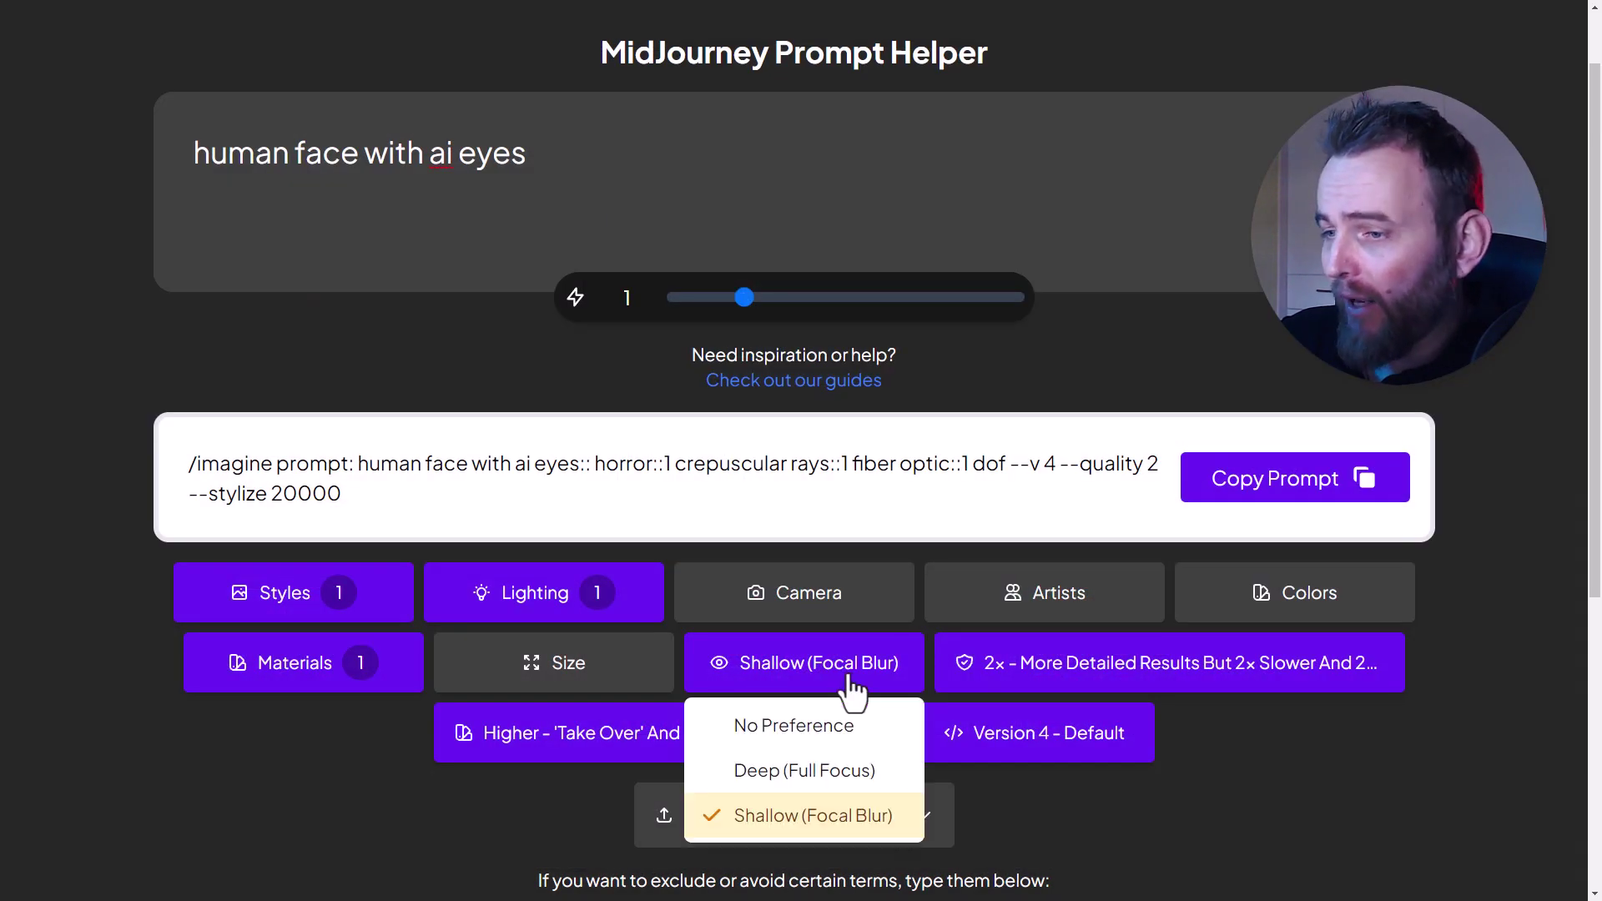
pyautogui.click(817, 730)
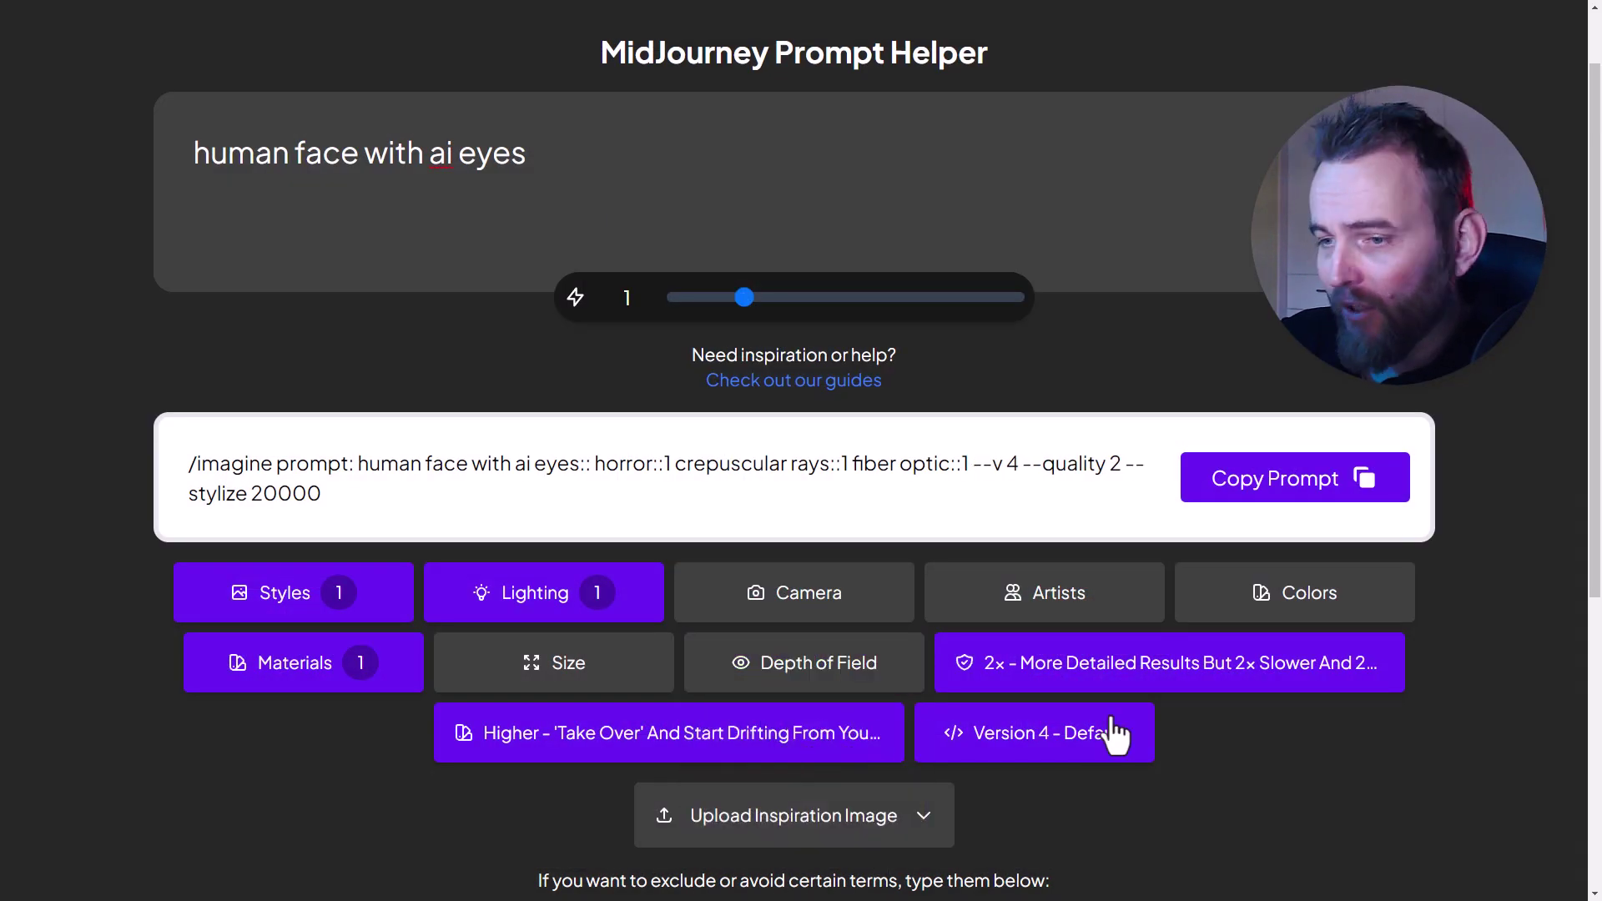
pyautogui.click(561, 744)
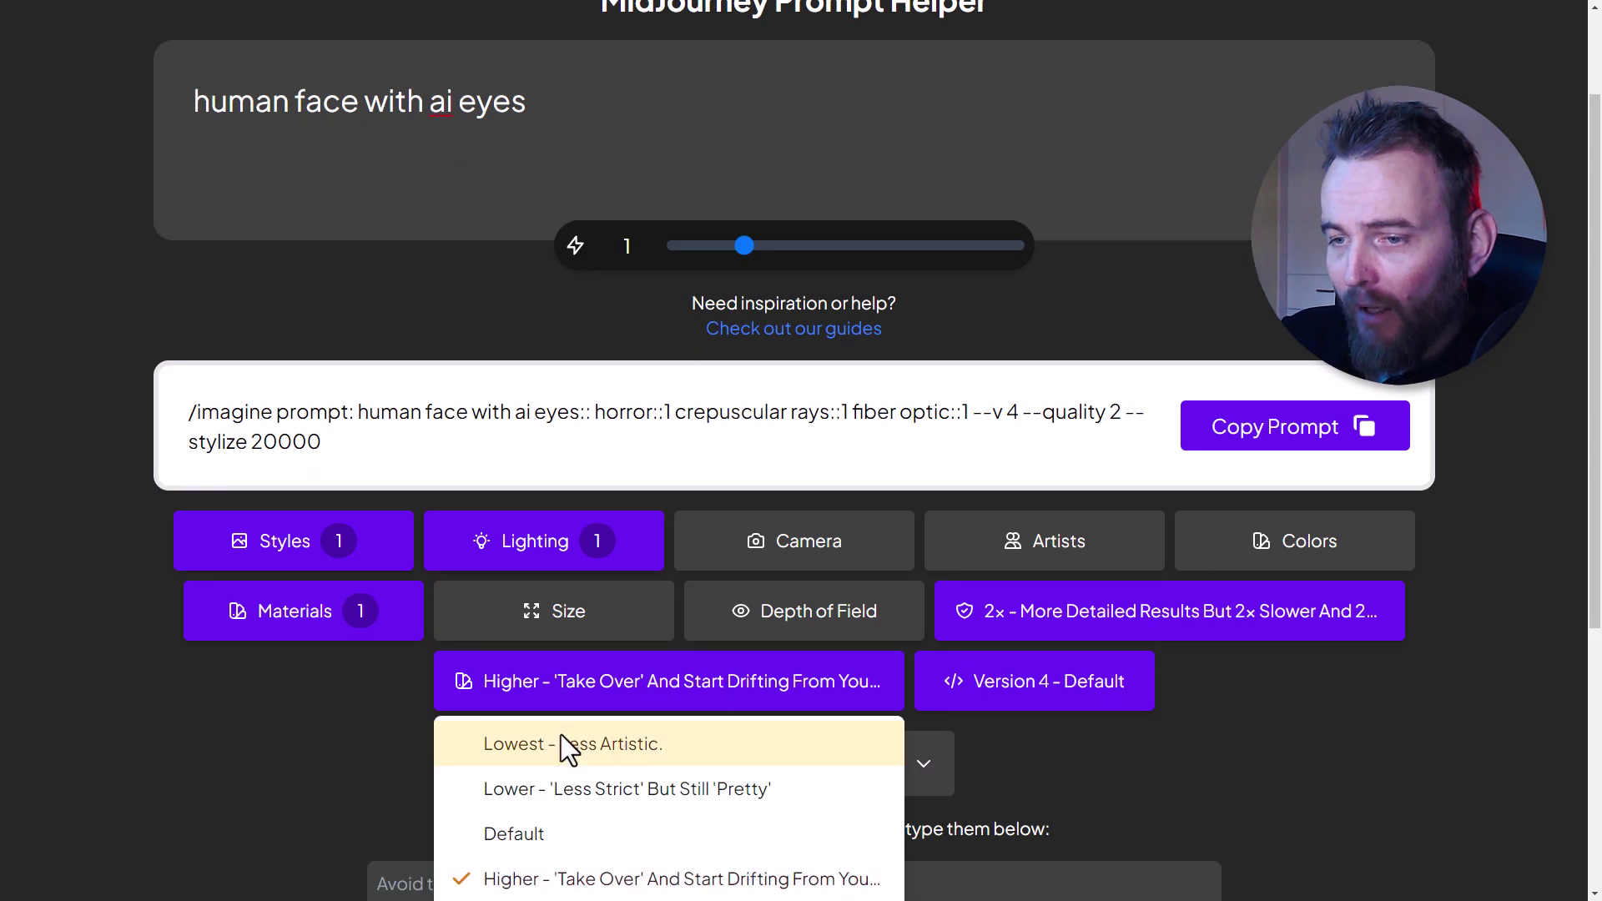
pyautogui.click(530, 839)
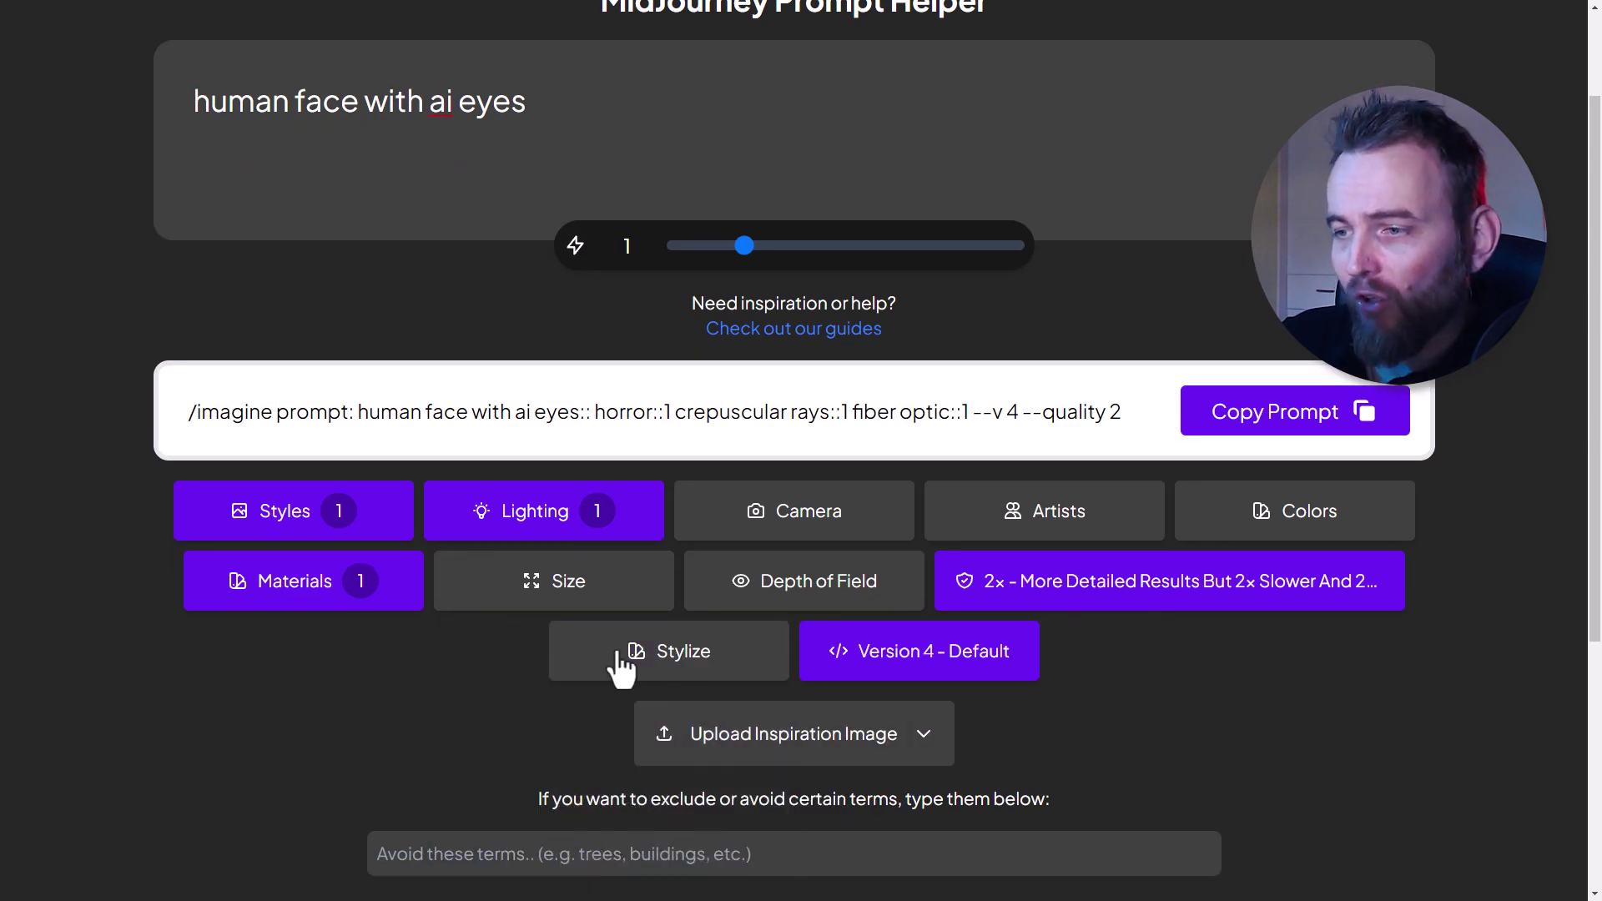
# Remove the Fiber Optic material and look through the style choices without changing them.
pyautogui.click(315, 588)
pyautogui.click(1323, 817)
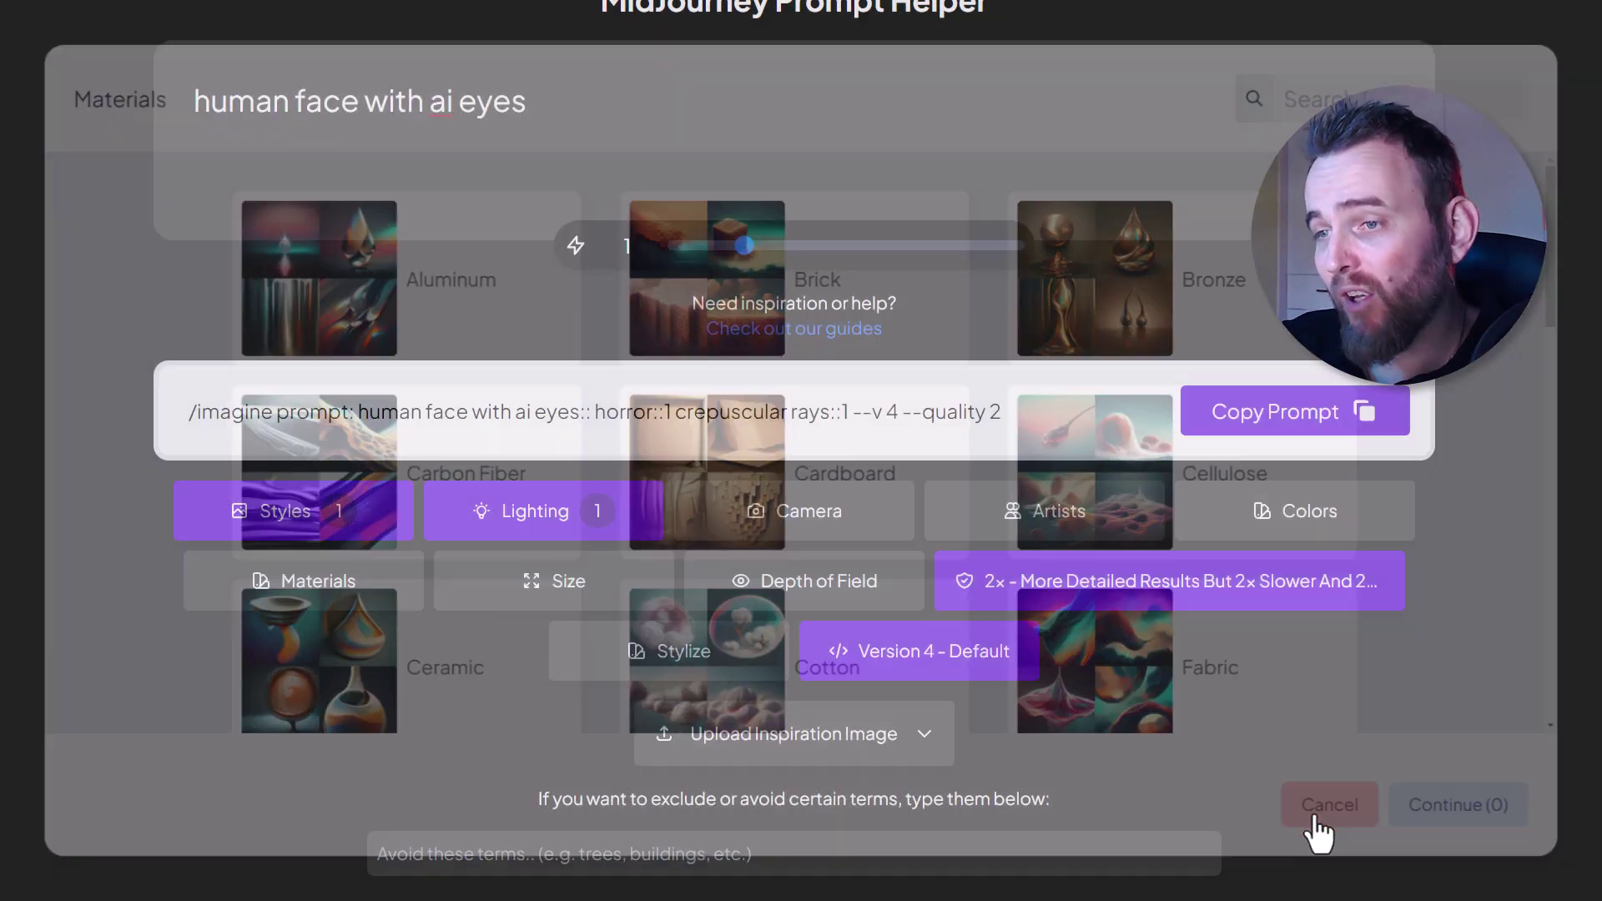
pyautogui.click(276, 519)
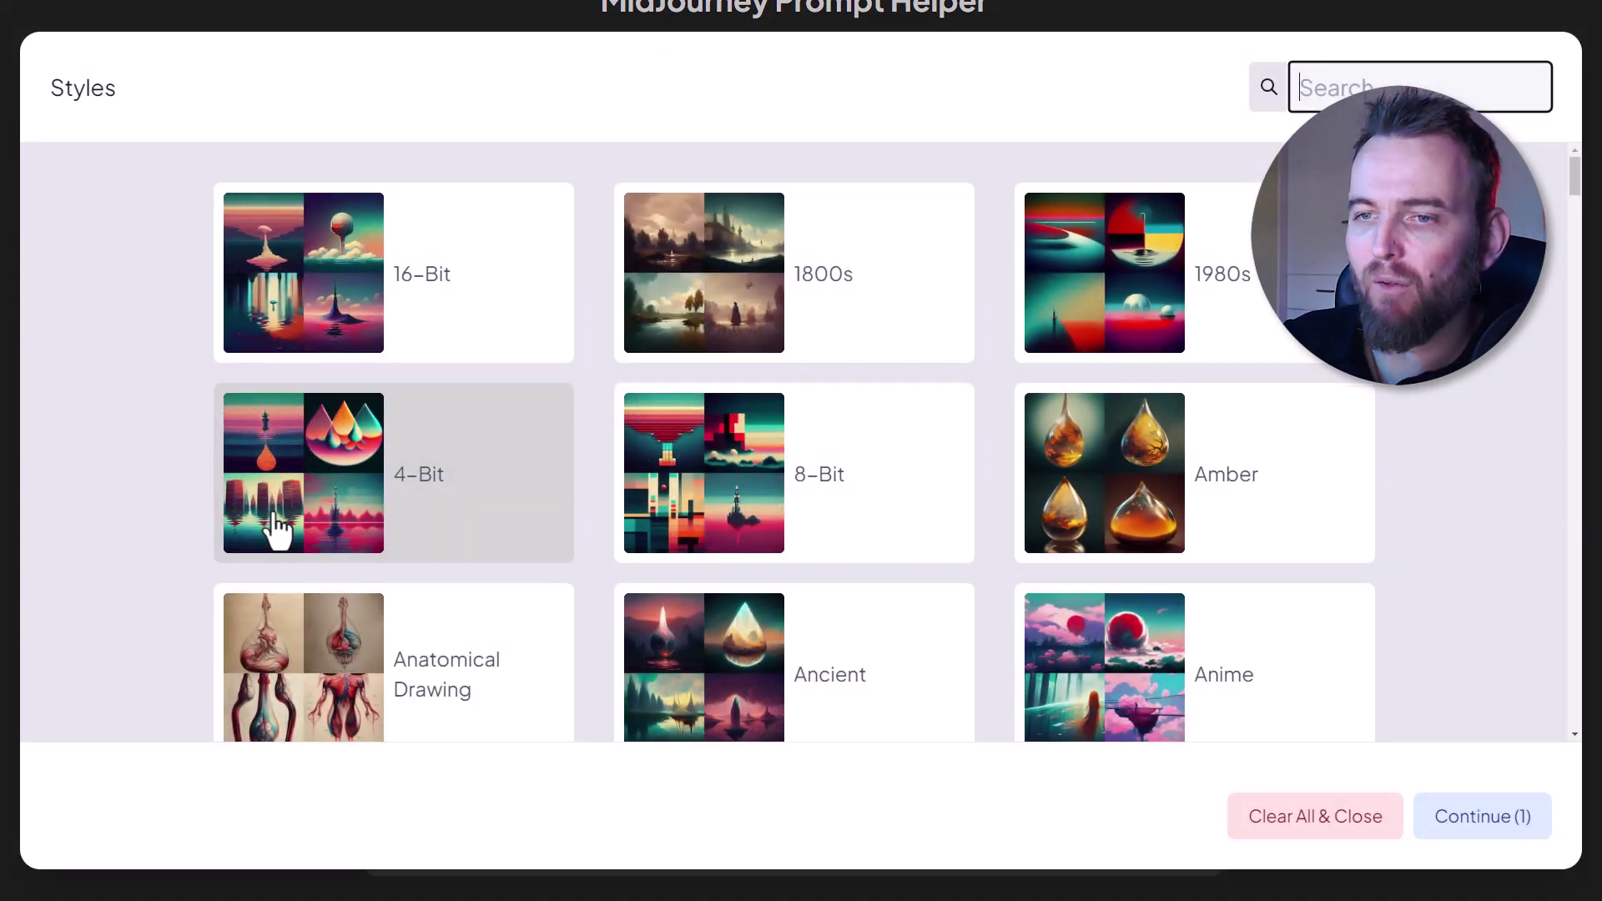
pyautogui.scroll(-1, 1384, 553)
pyautogui.scroll(-10, 1385, 553)
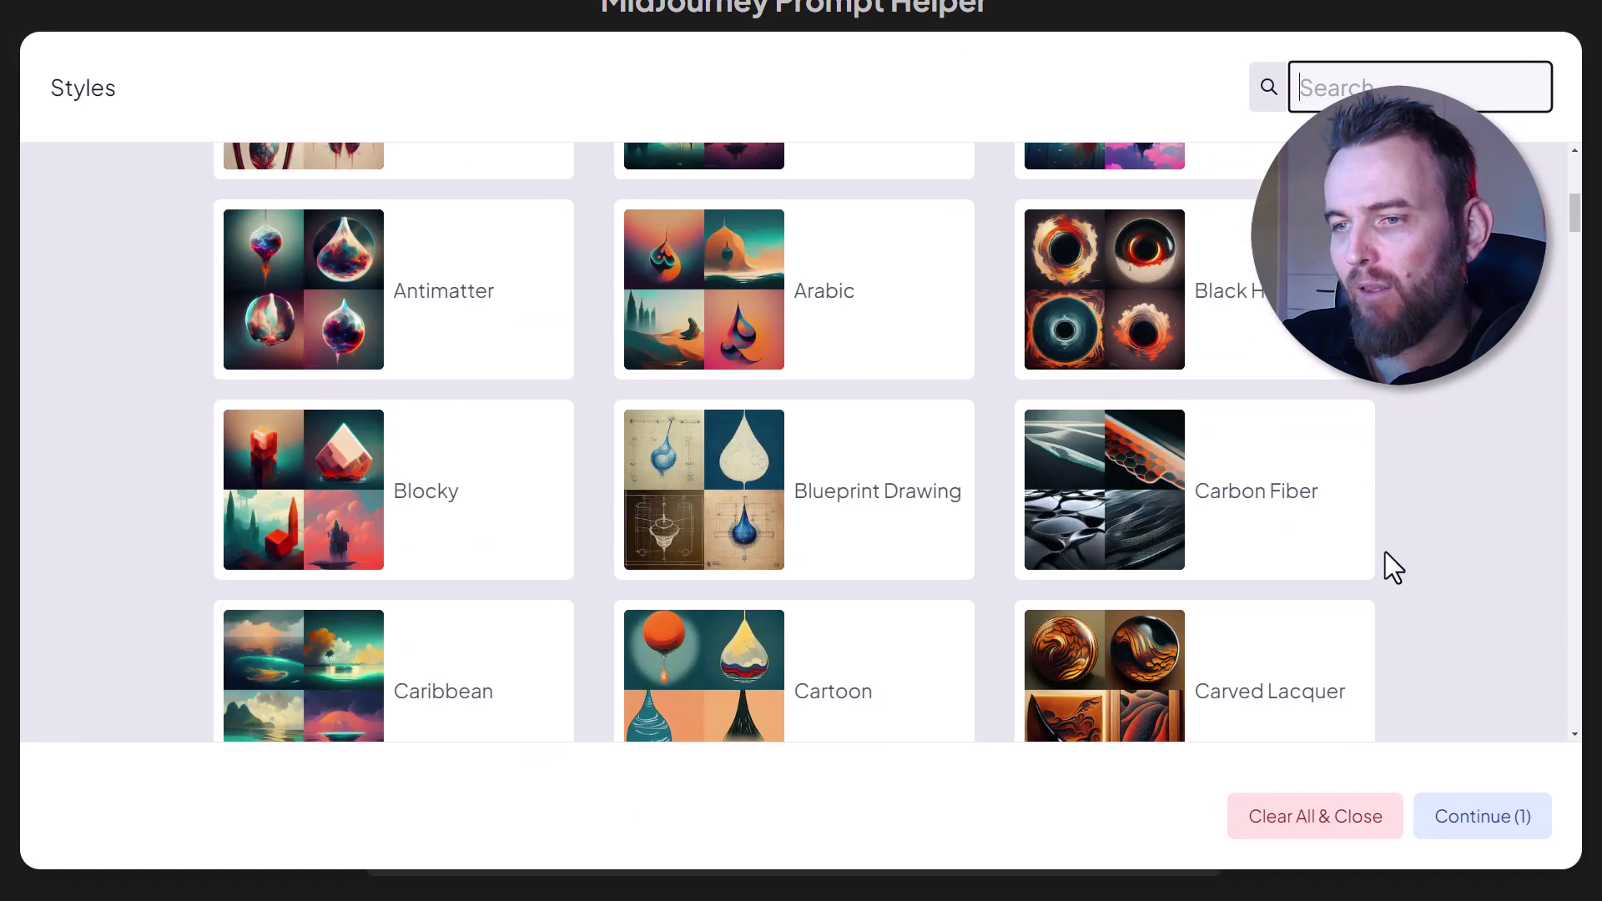
pyautogui.scroll(-1, 579, 648)
pyautogui.scroll(-4, 579, 647)
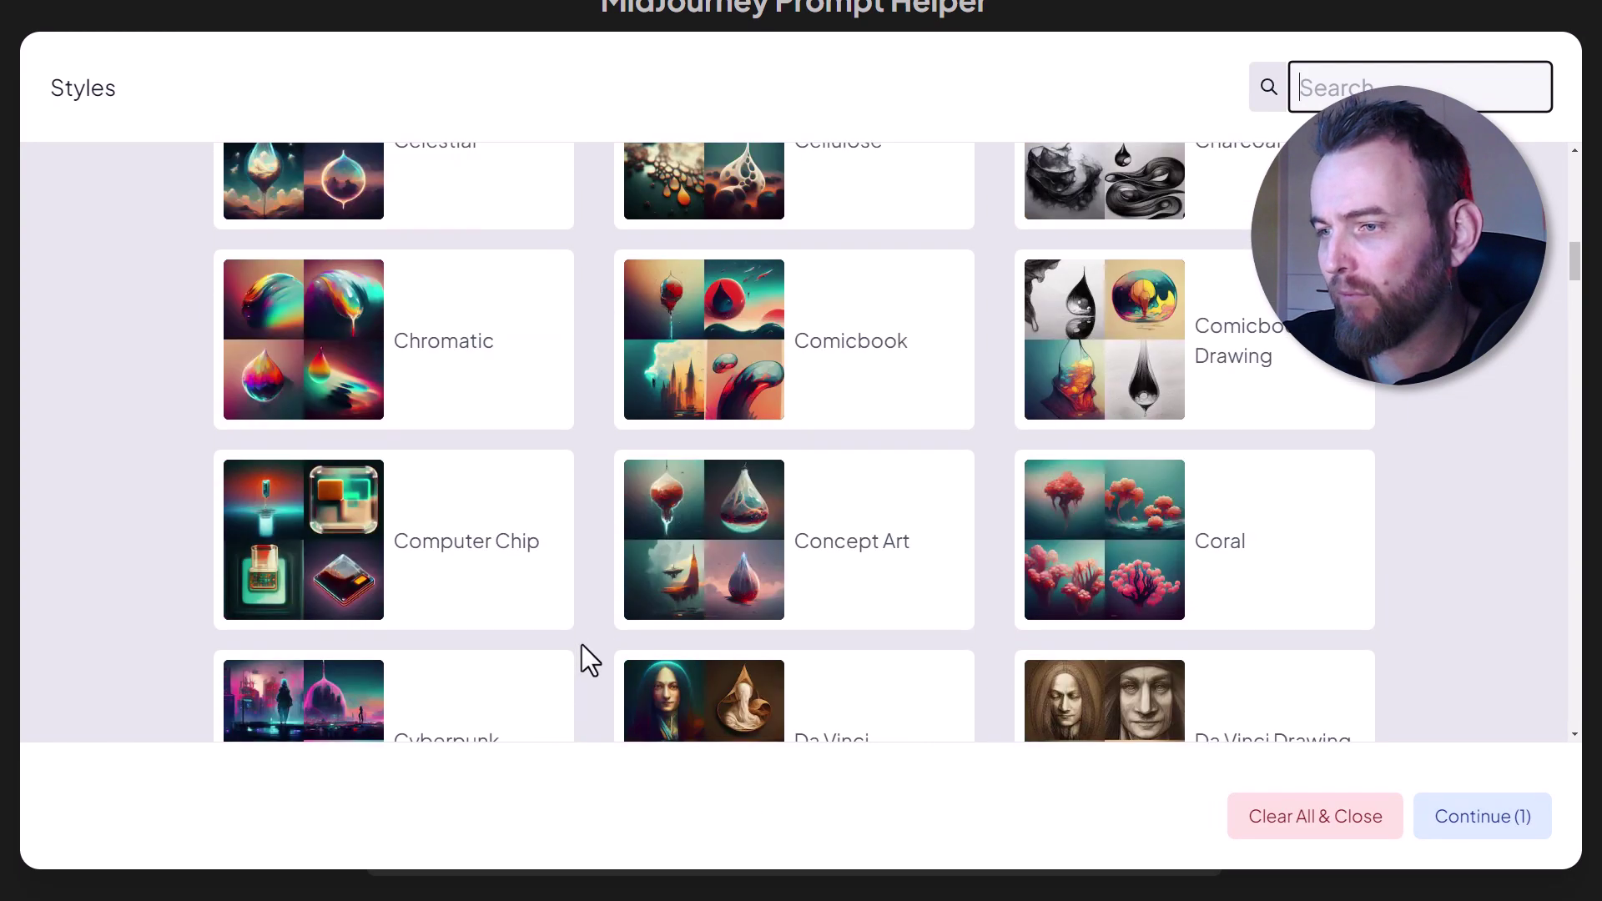
pyautogui.scroll(-3, 579, 645)
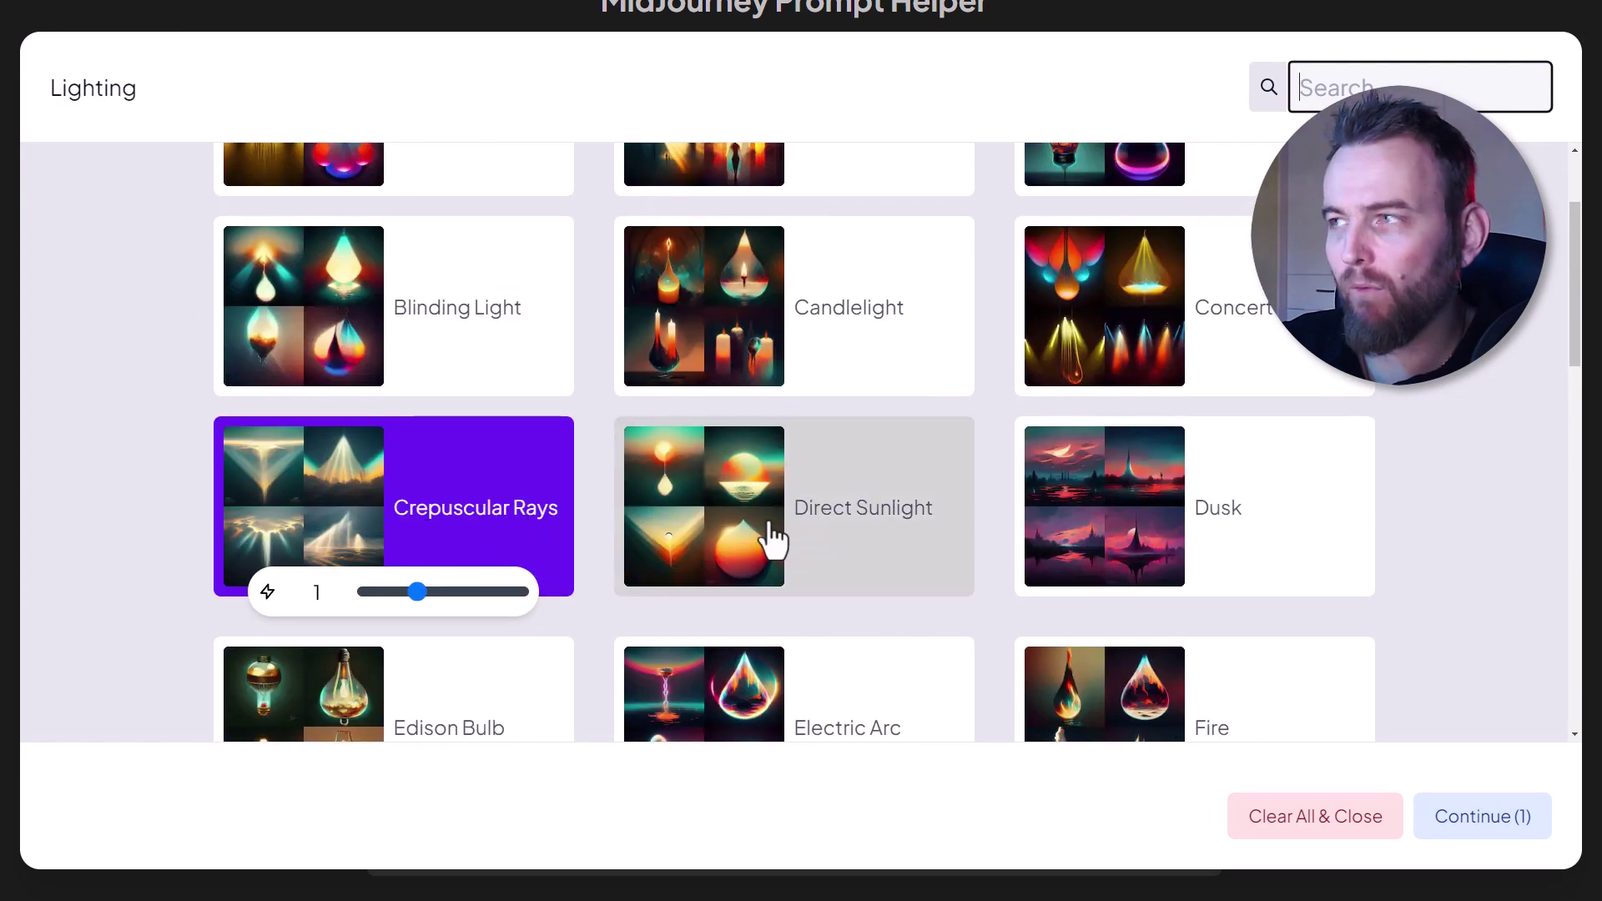
pyautogui.click(1462, 822)
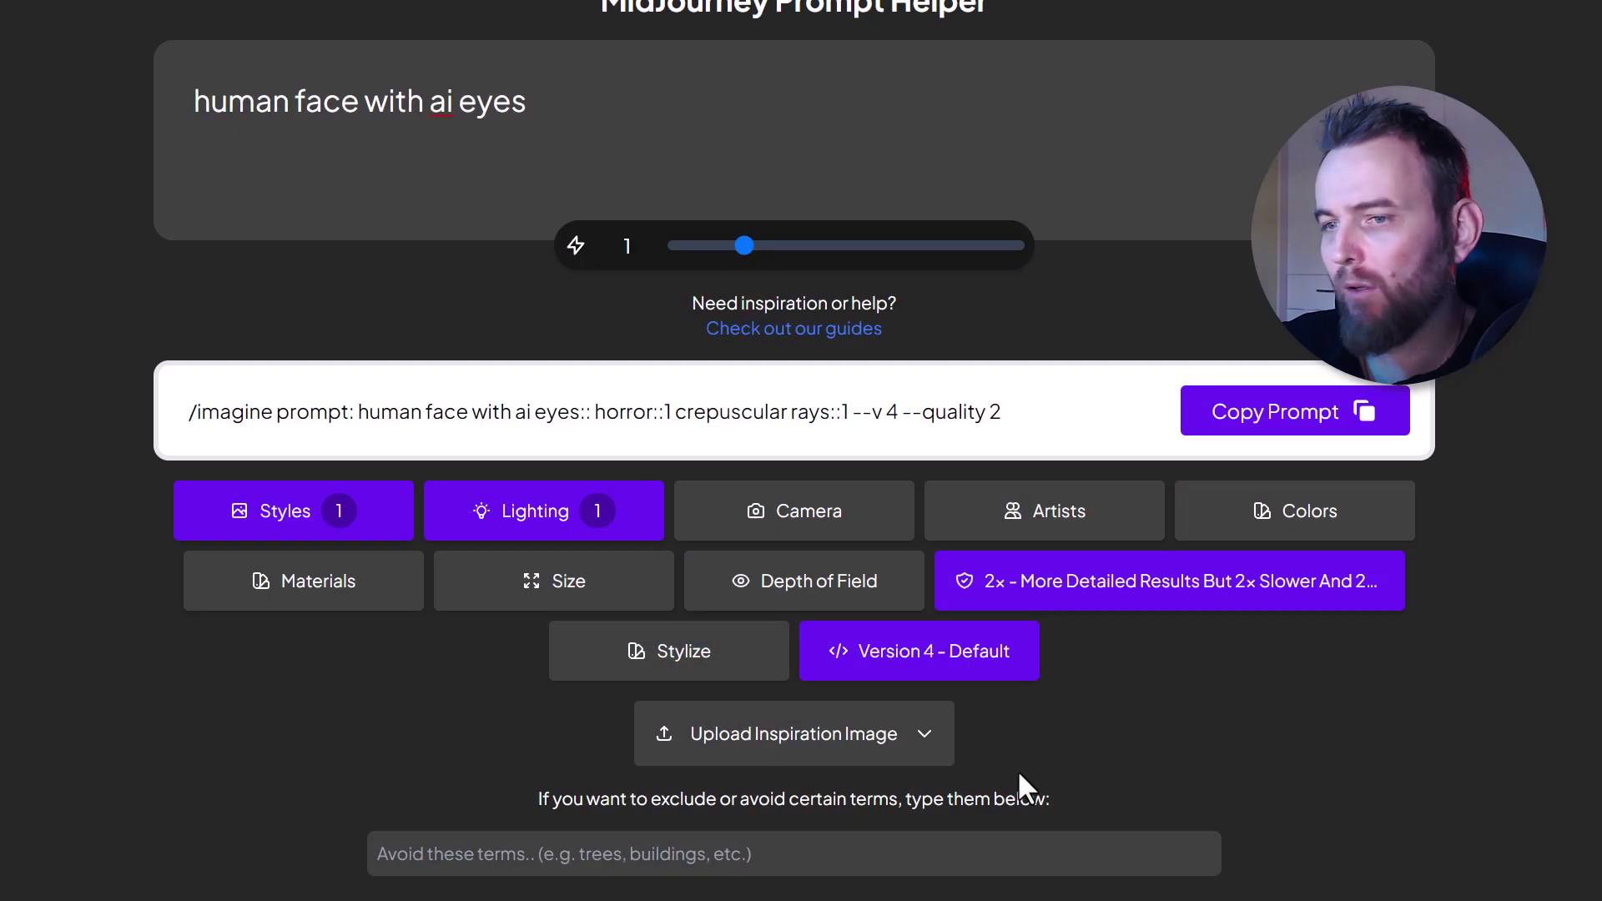
# Add the Icy style next to Horror and copy the resulting prompt.
pyautogui.click(261, 534)
pyautogui.scroll(-20, 466, 454)
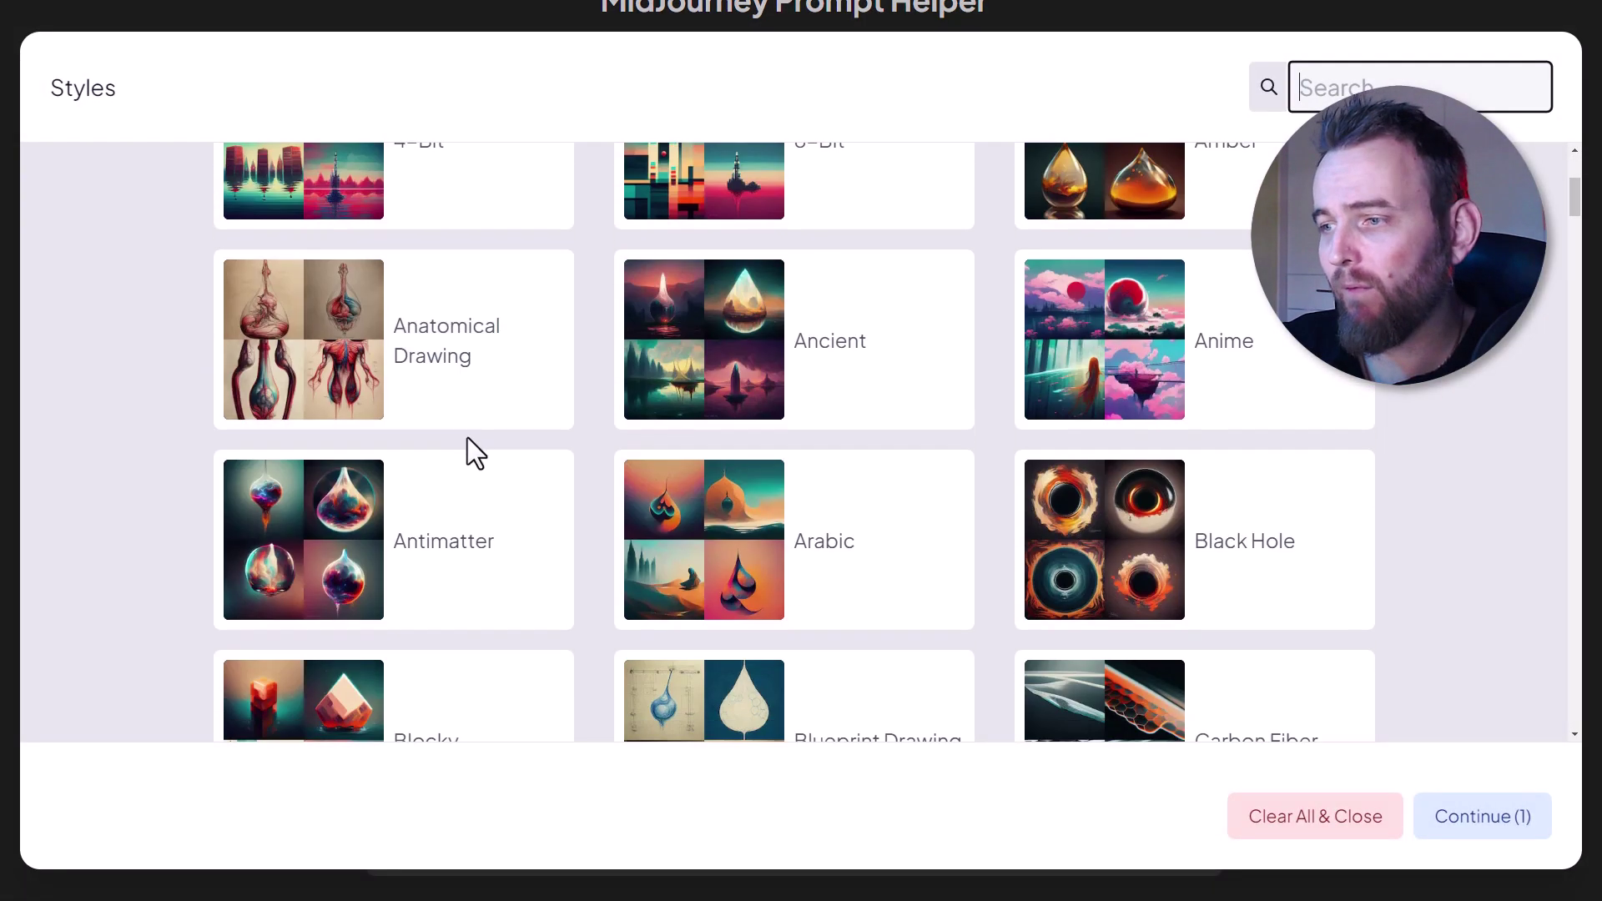
pyautogui.scroll(6, 488, 682)
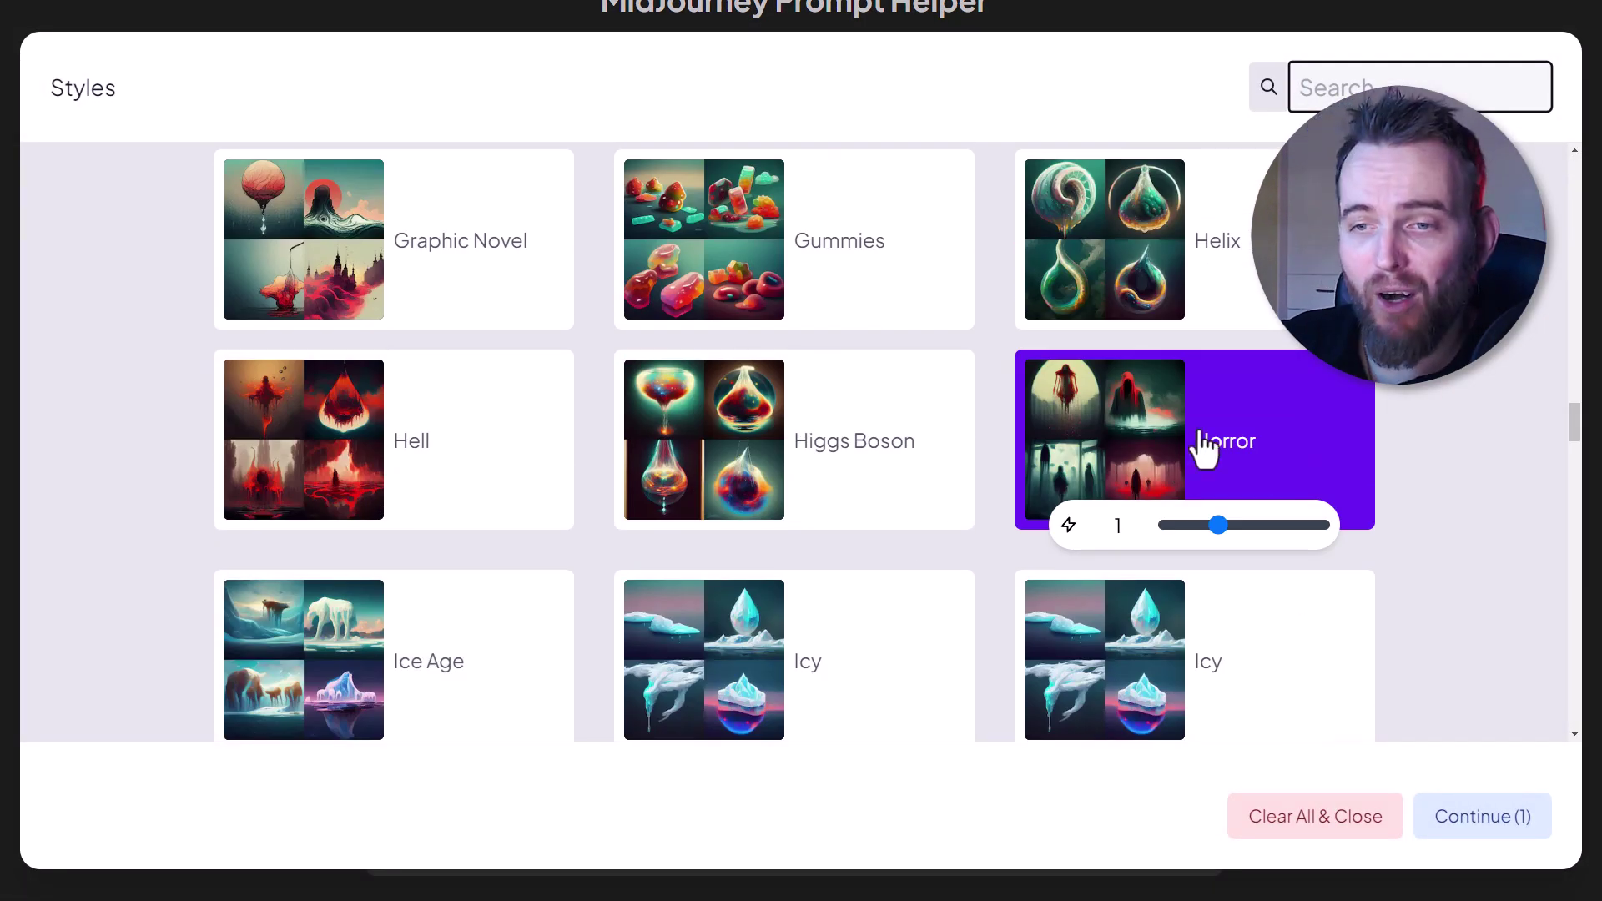
pyautogui.click(740, 650)
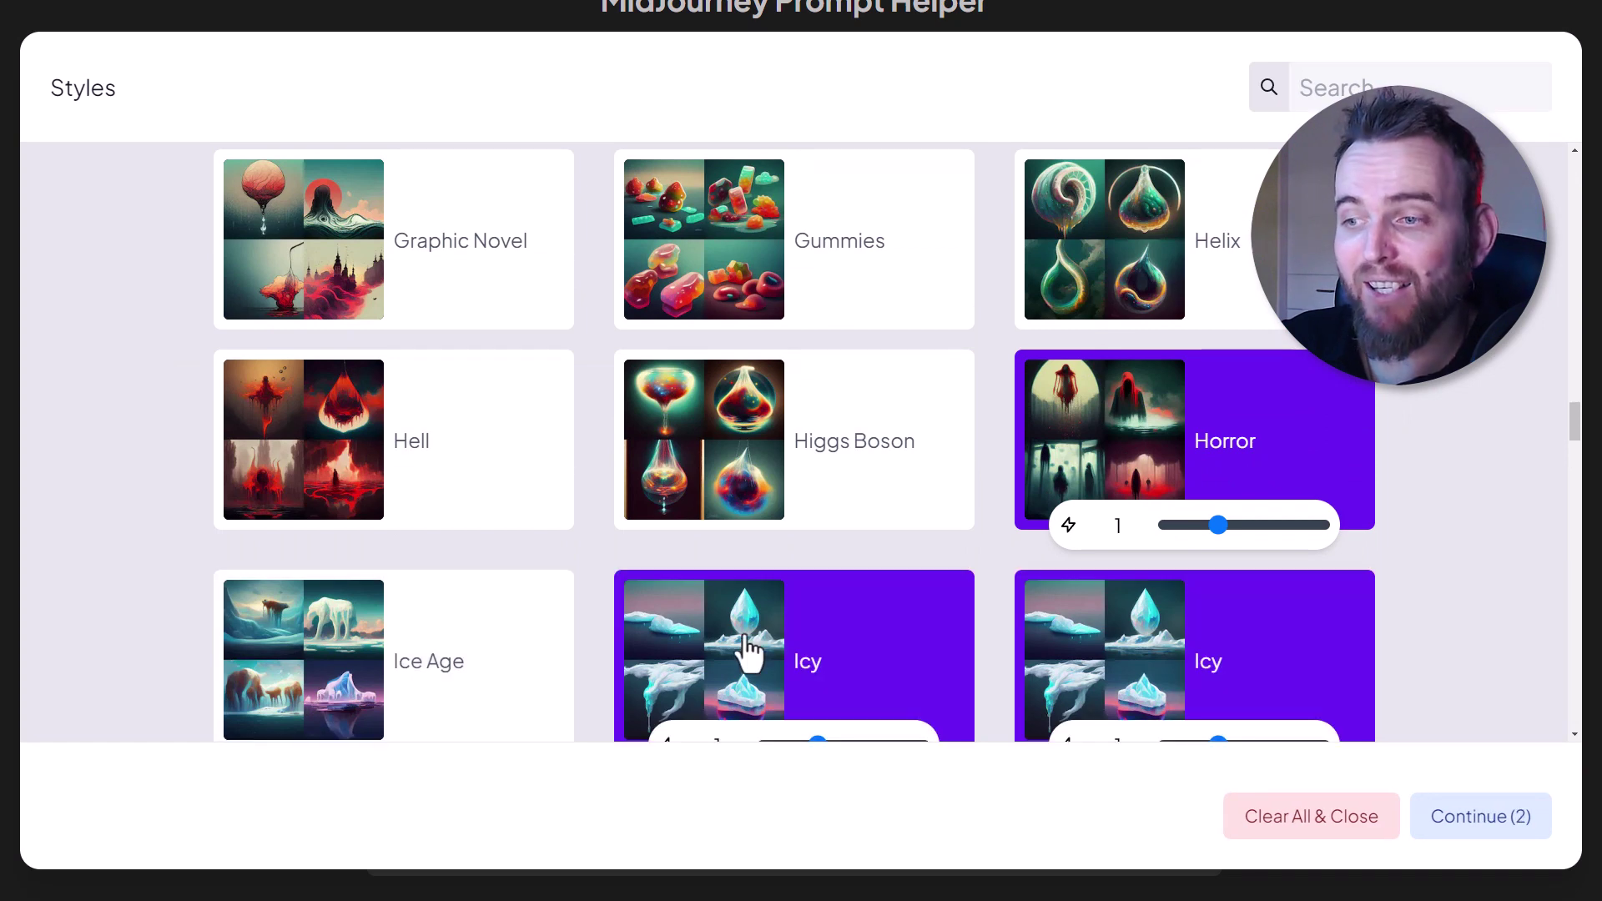
pyautogui.click(1472, 826)
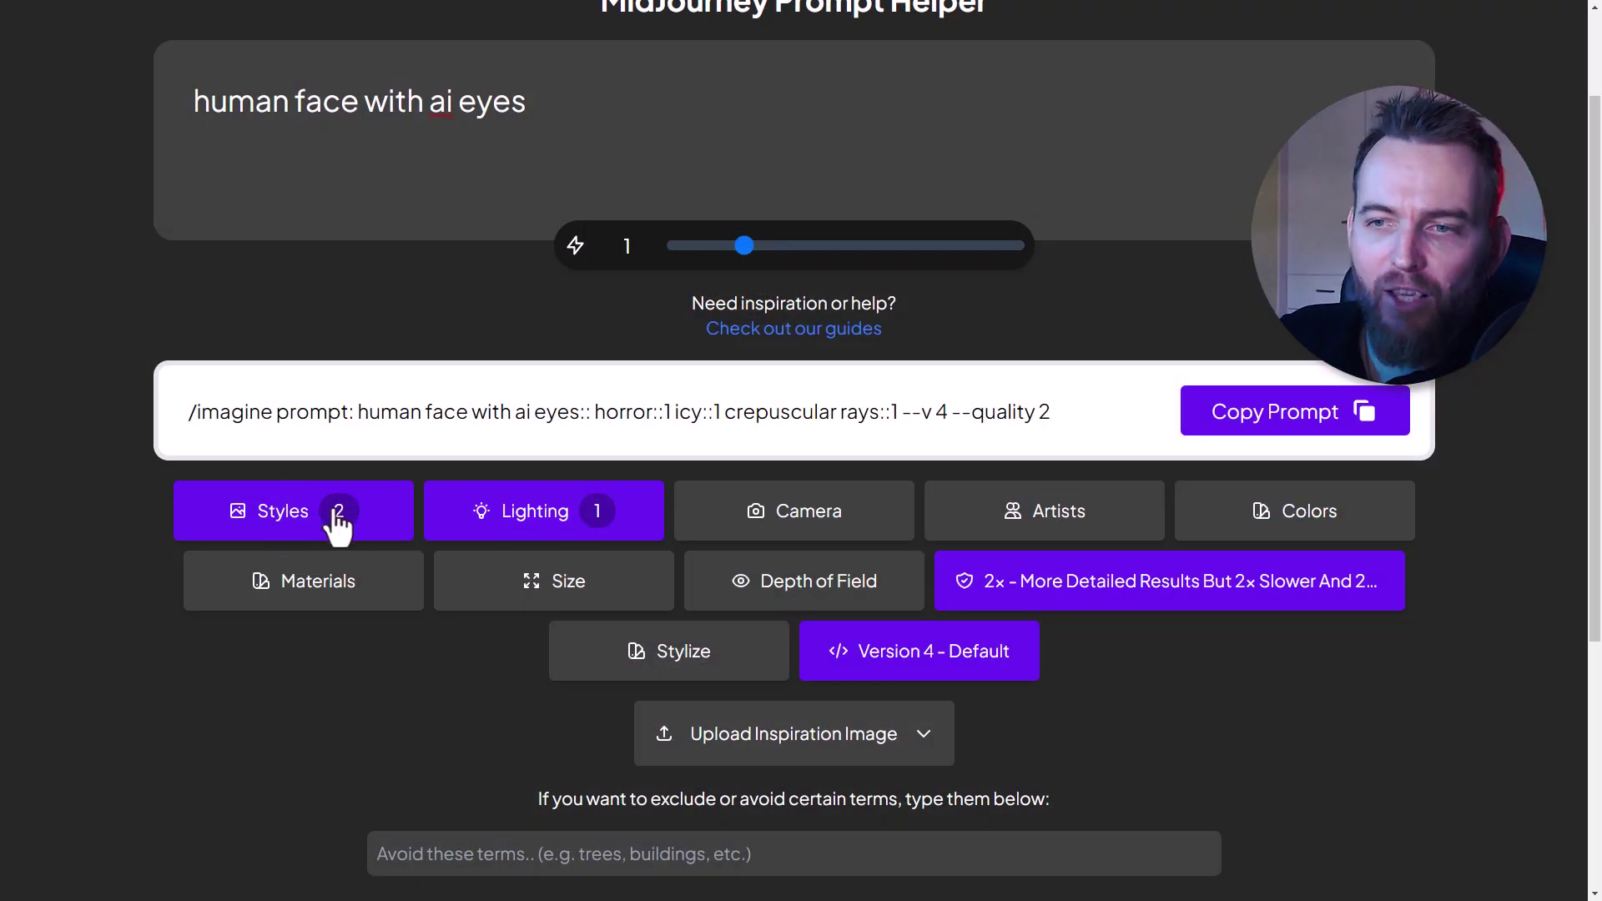
pyautogui.click(1271, 429)
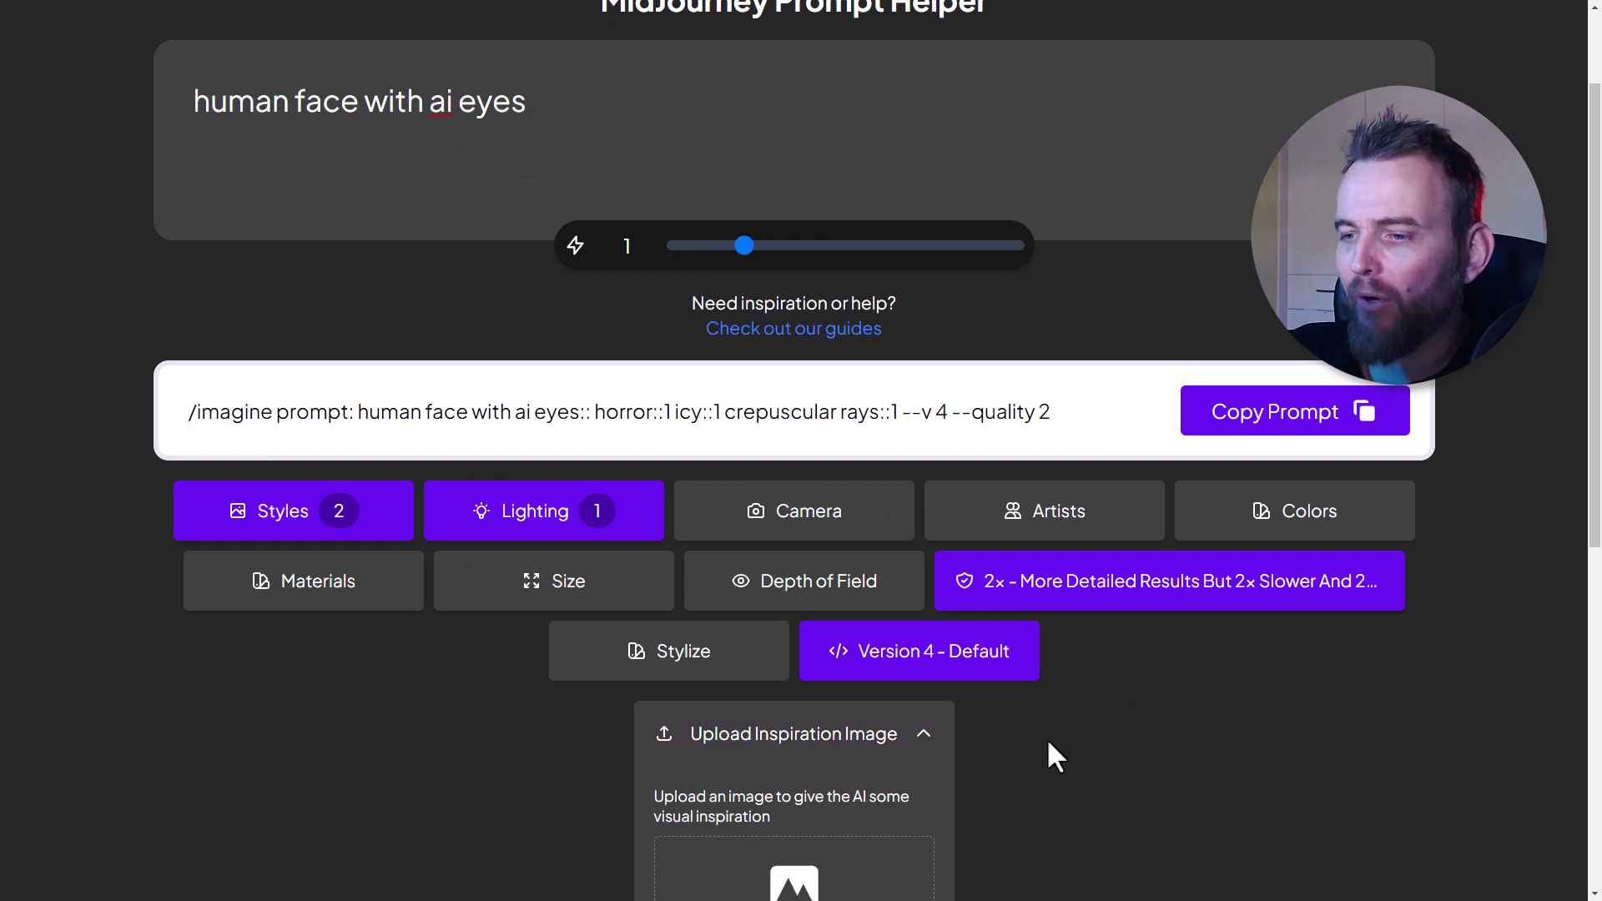
# Collapse the inspiration image upload area and check the Version list without changing it.
pyautogui.scroll(-4, 1048, 743)
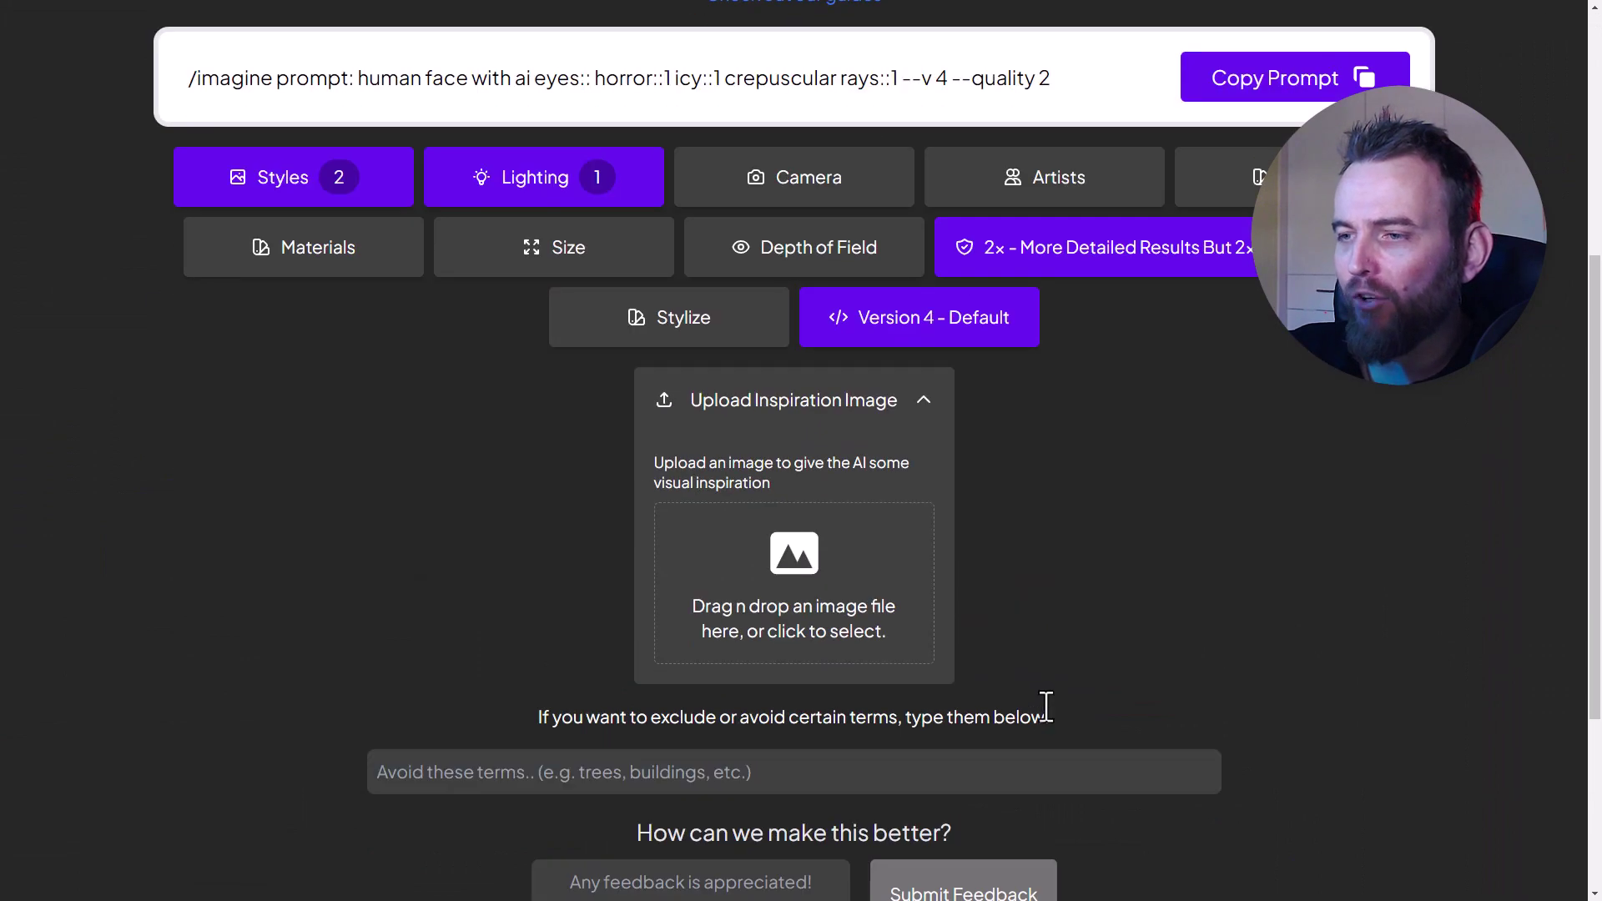
pyautogui.click(928, 405)
pyautogui.click(929, 333)
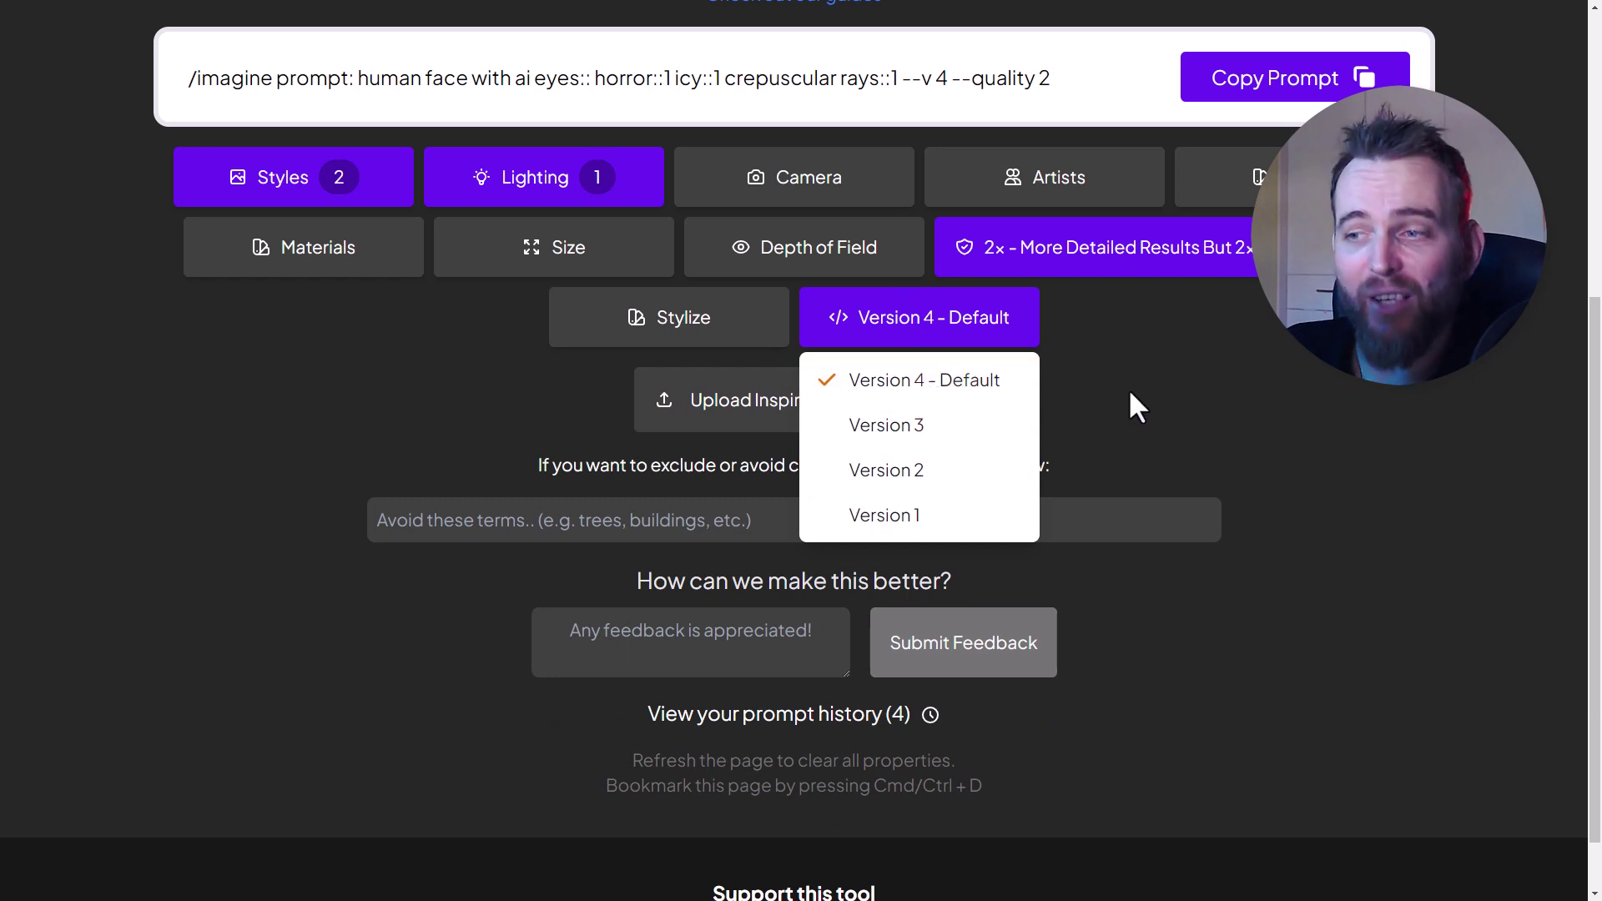
pyautogui.click(1162, 381)
# Remove Crepuscular Rays lighting and the Horror and Icy styles from the prompt.
pyautogui.scroll(1, 1184, 548)
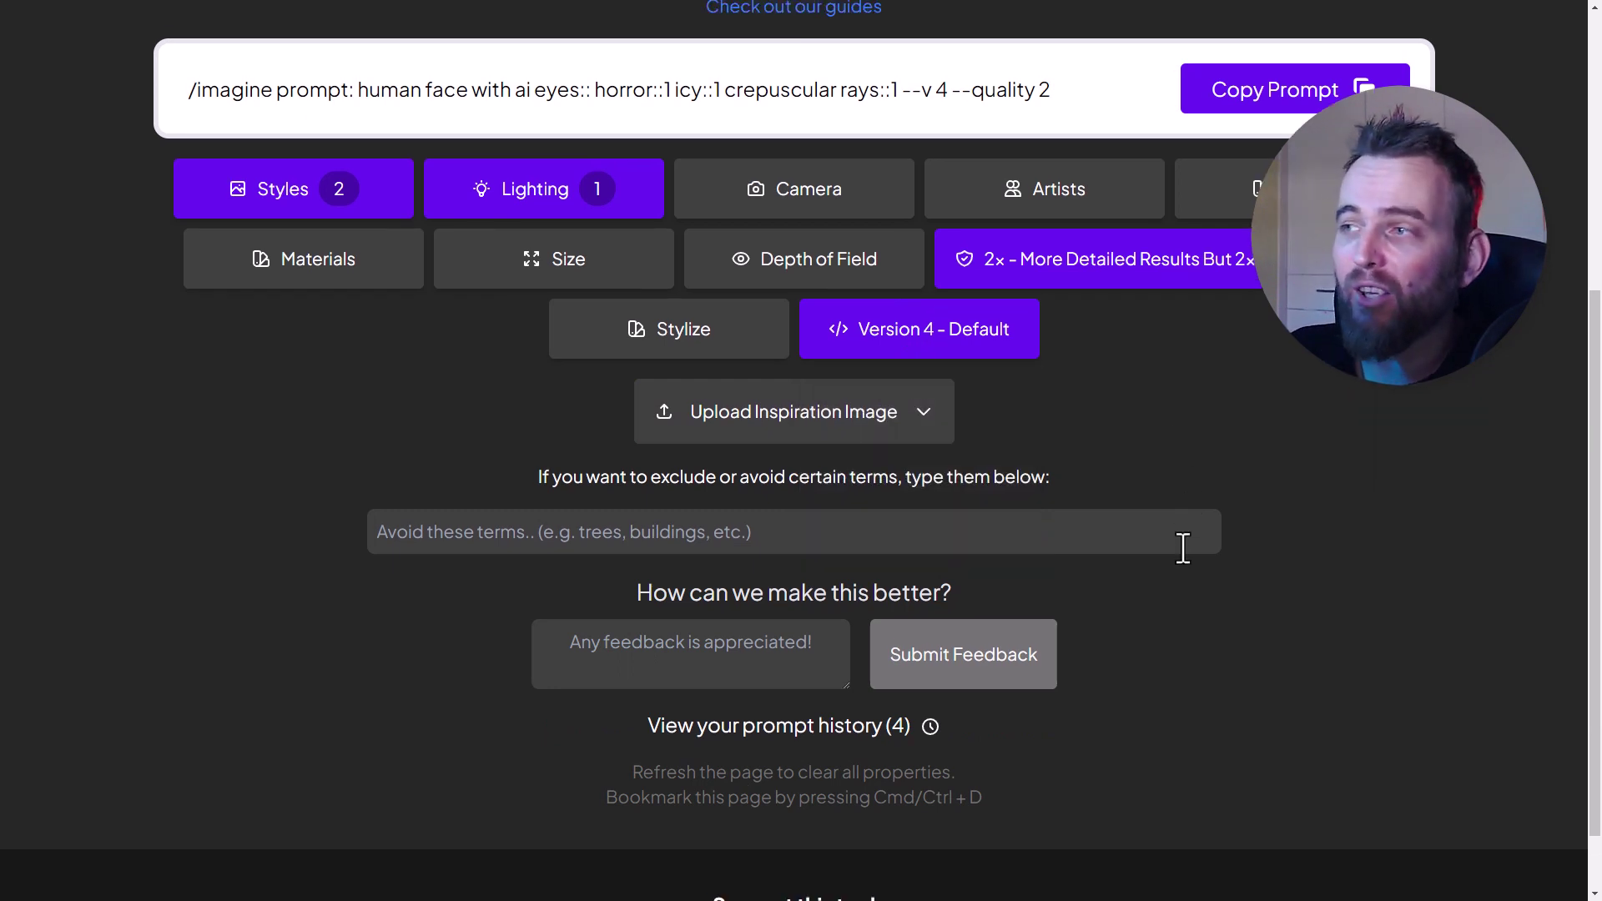
pyautogui.scroll(2, 1183, 548)
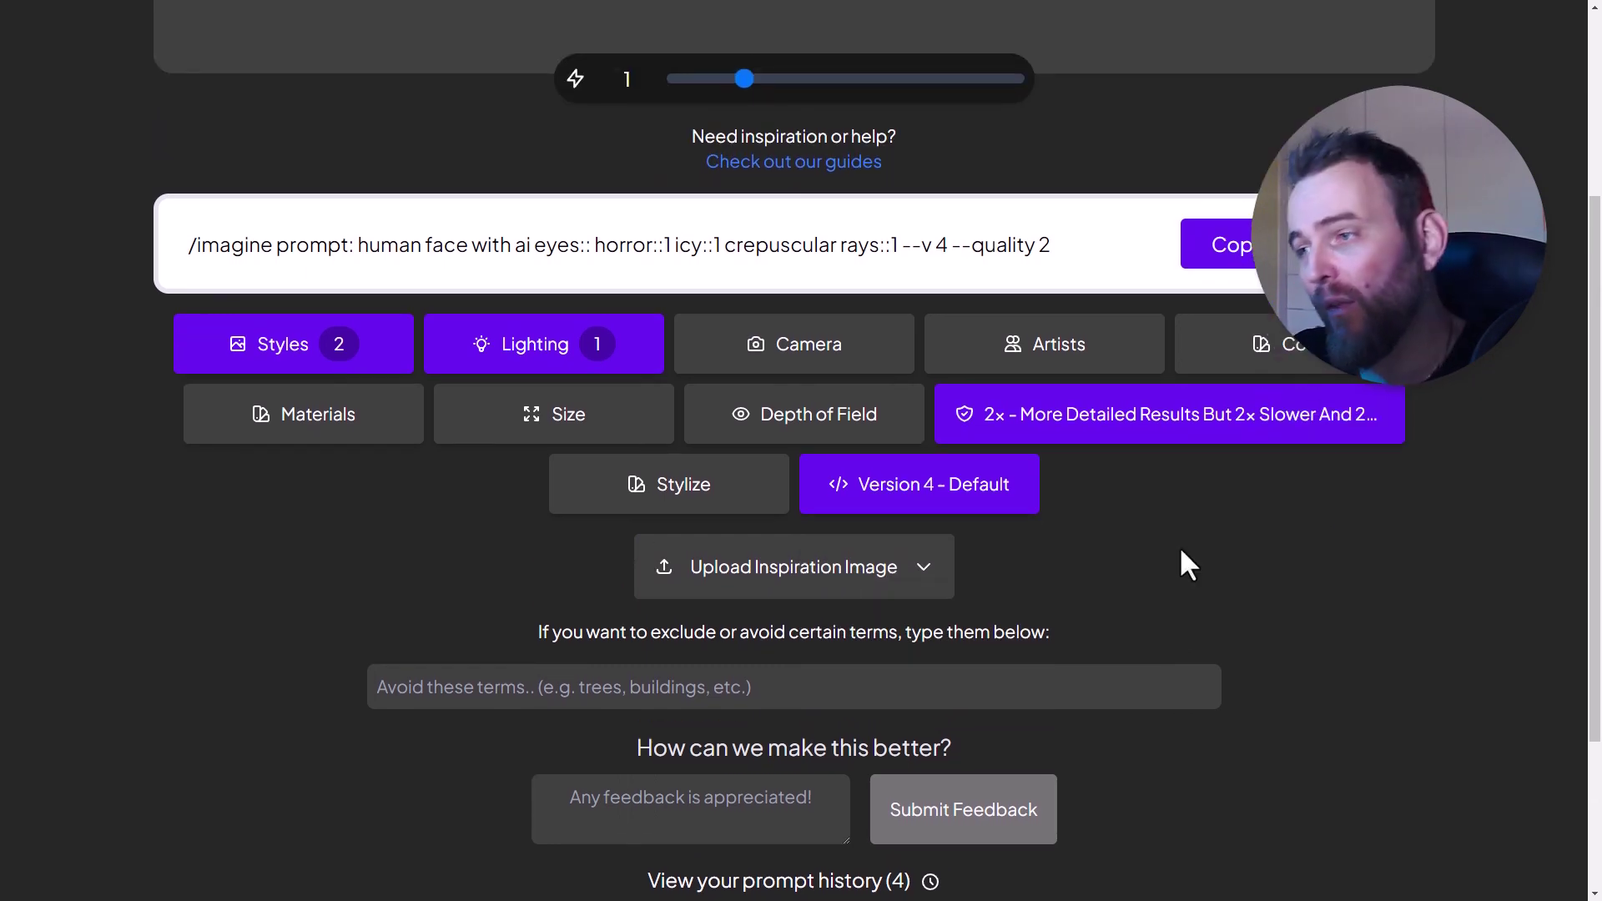
pyautogui.click(566, 349)
pyautogui.click(1419, 826)
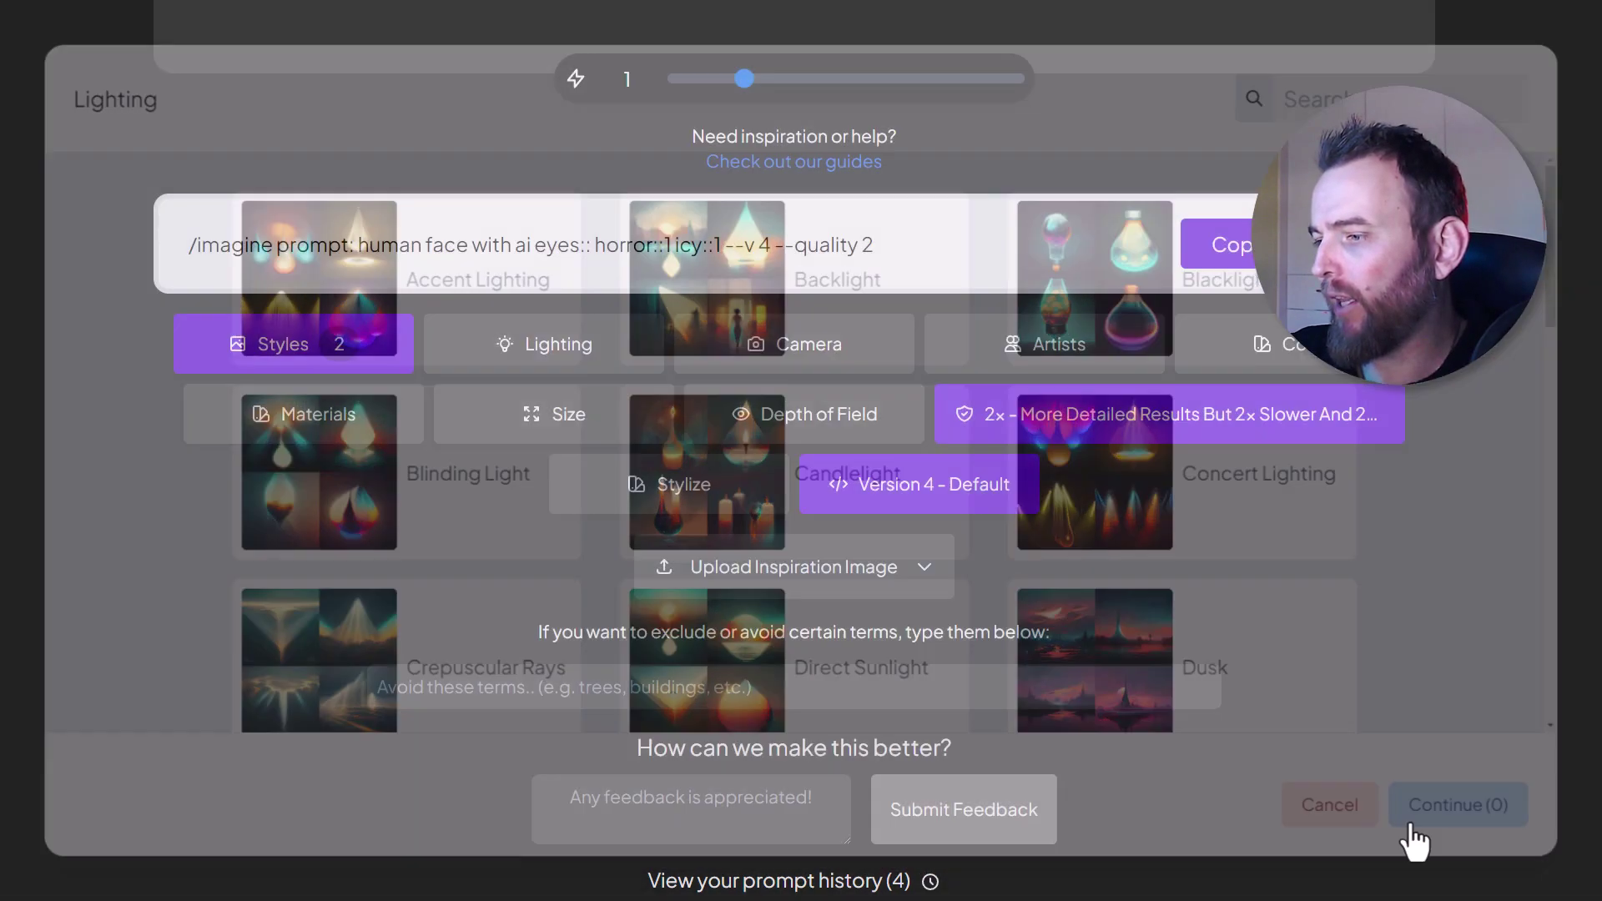
pyautogui.click(392, 342)
pyautogui.click(1277, 825)
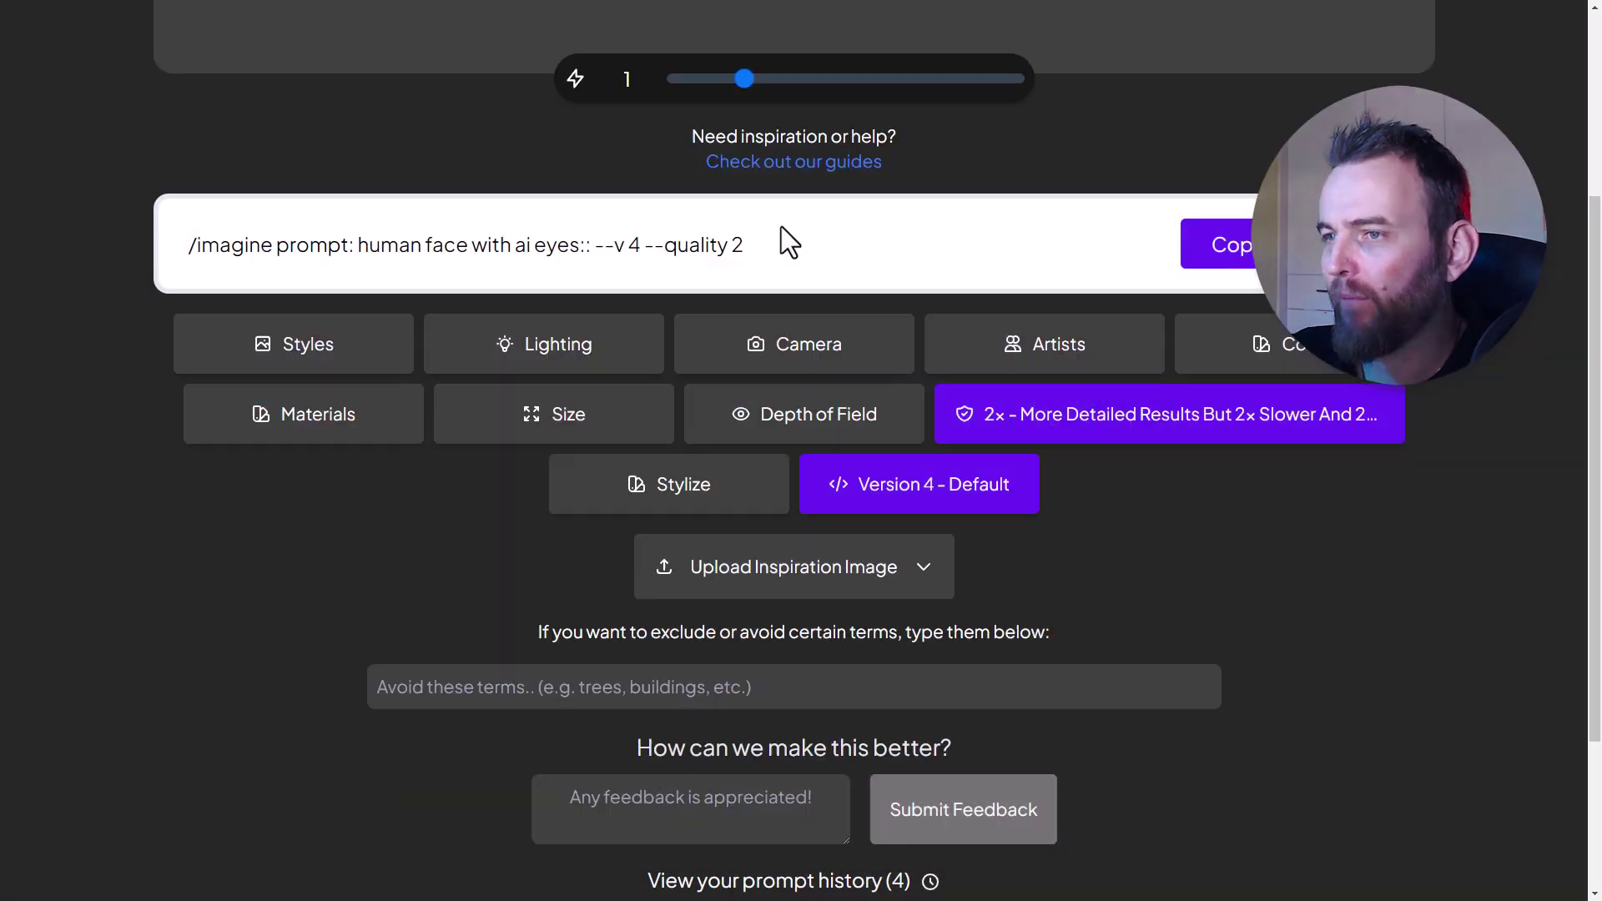
pyautogui.scroll(3, 860, 561)
# Pick Yoji Shinkawa from the artists list at weight 2, giving 'yoji shinkawa::2'.
pyautogui.click(1082, 613)
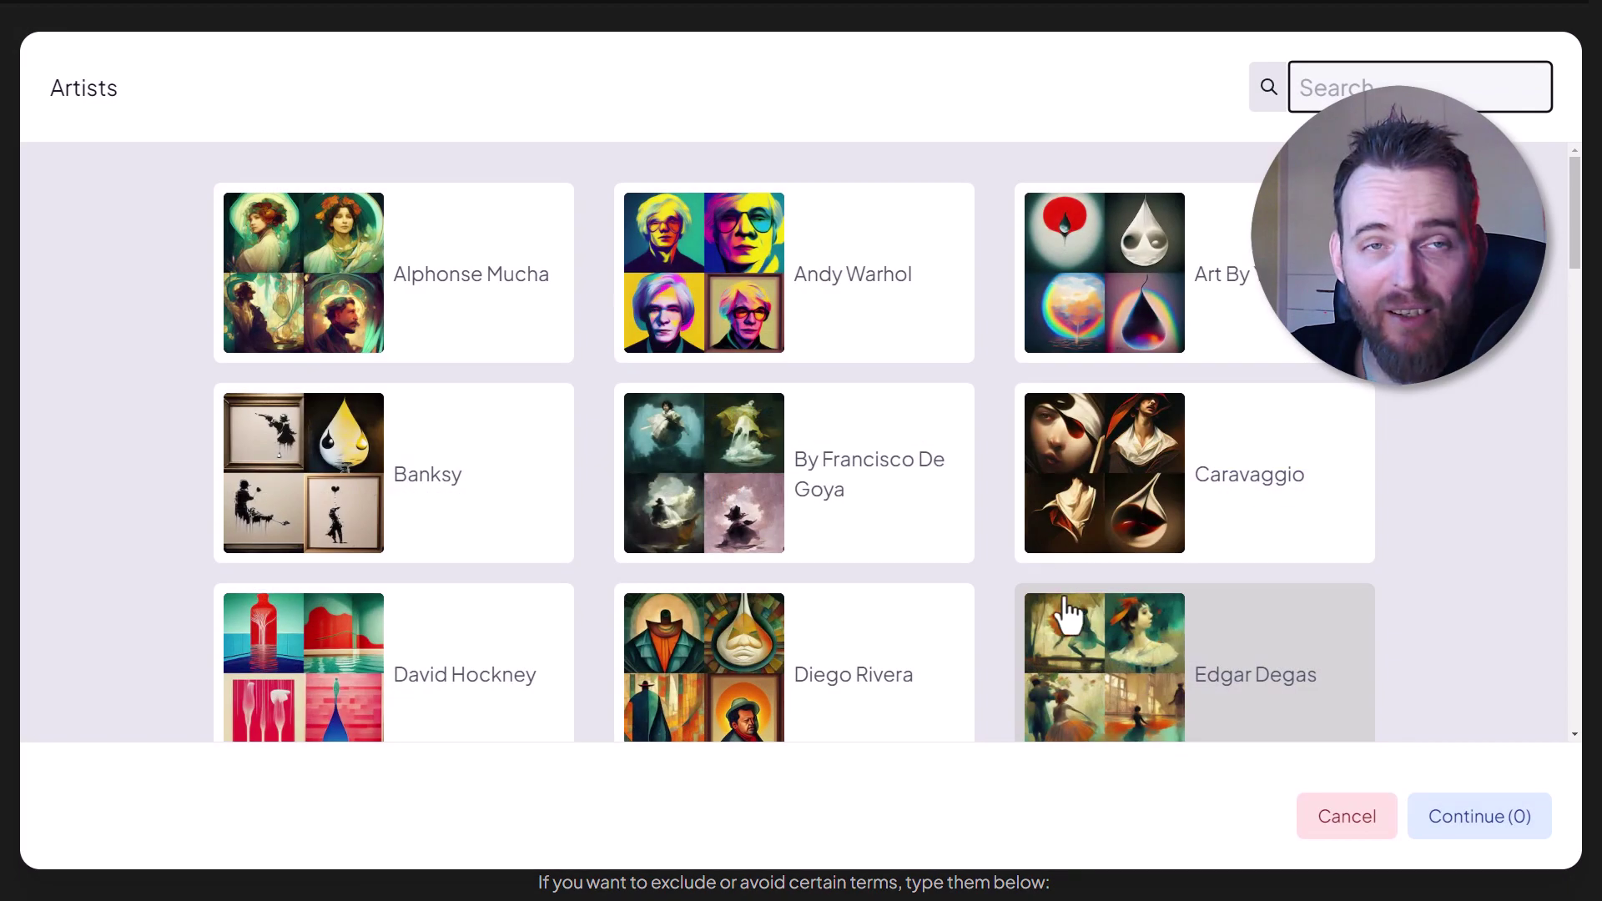
pyautogui.scroll(-1, 730, 501)
pyautogui.scroll(-8, 730, 500)
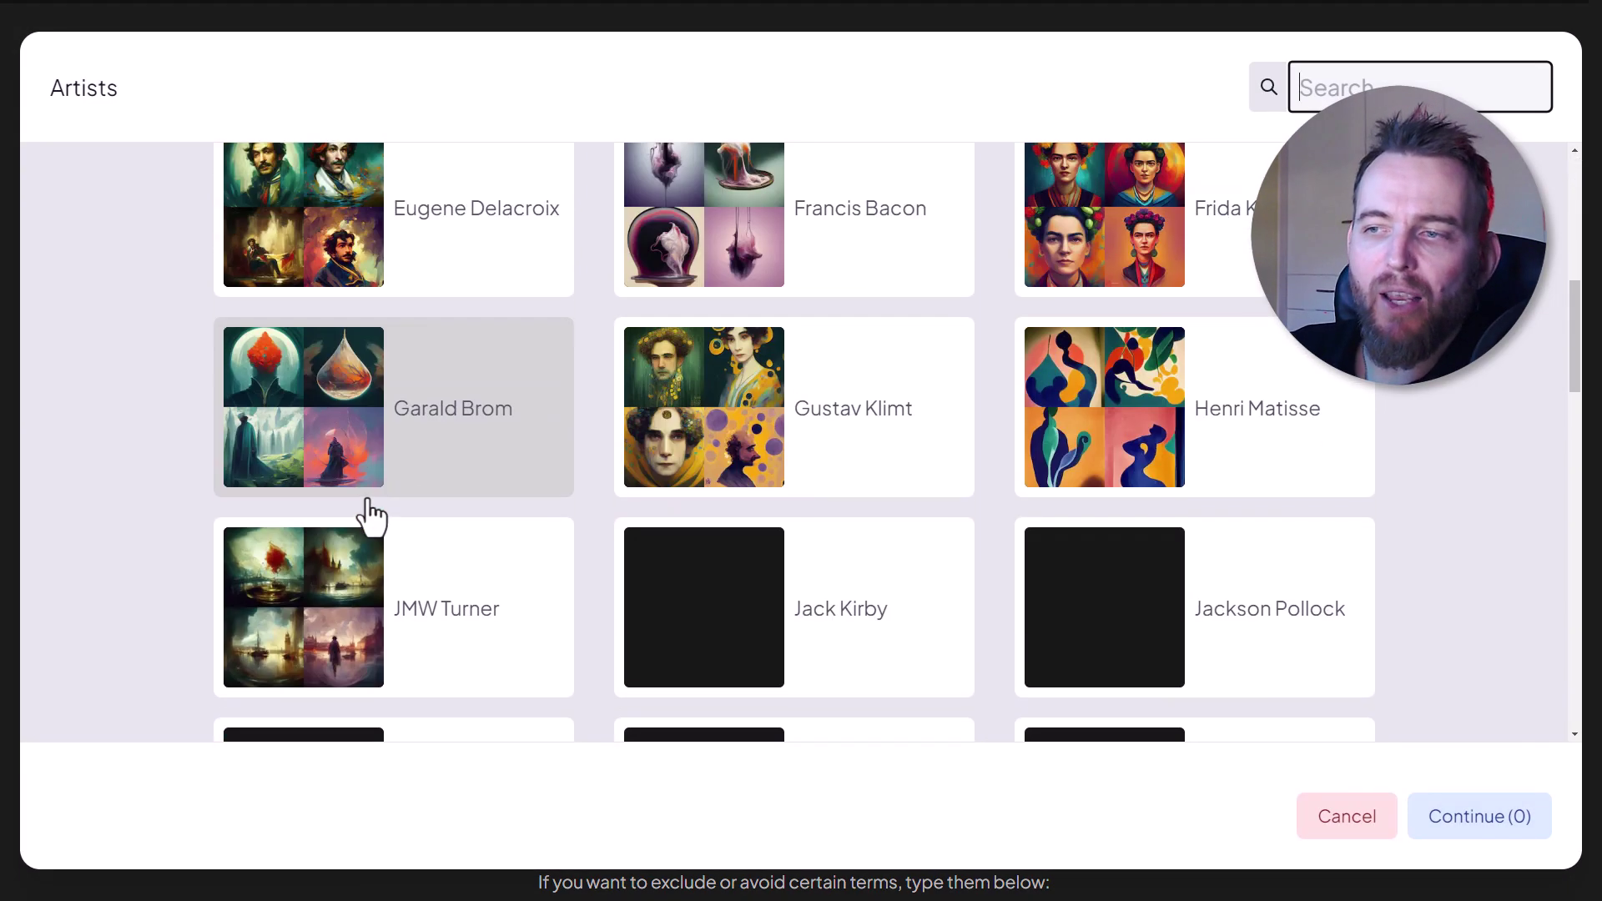
pyautogui.scroll(-7, 367, 501)
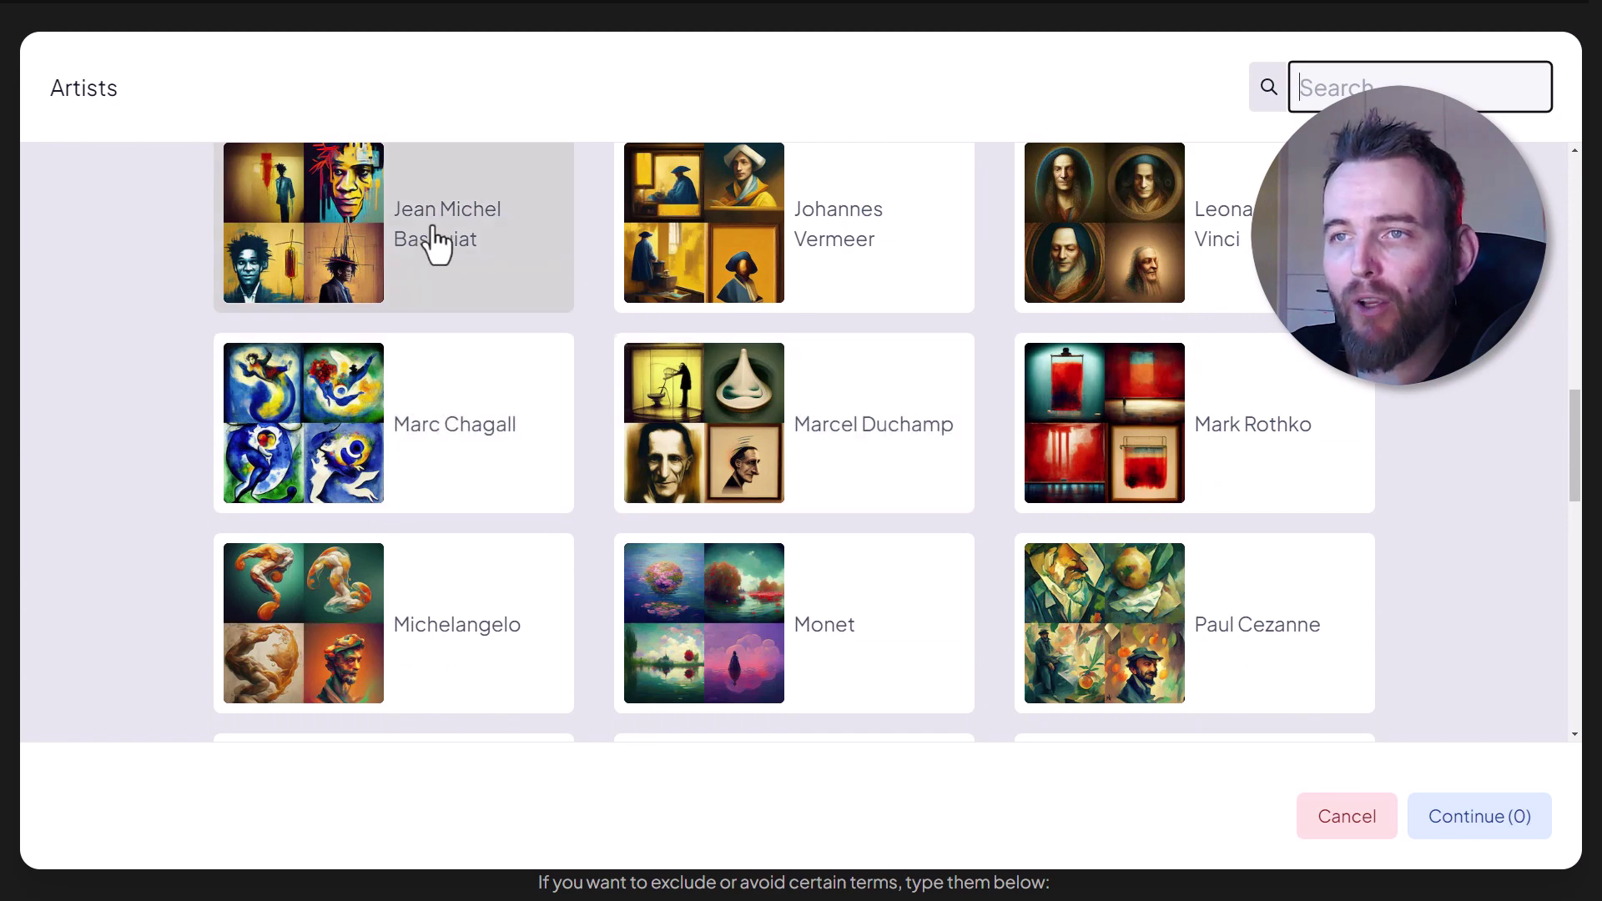
pyautogui.scroll(-5, 442, 455)
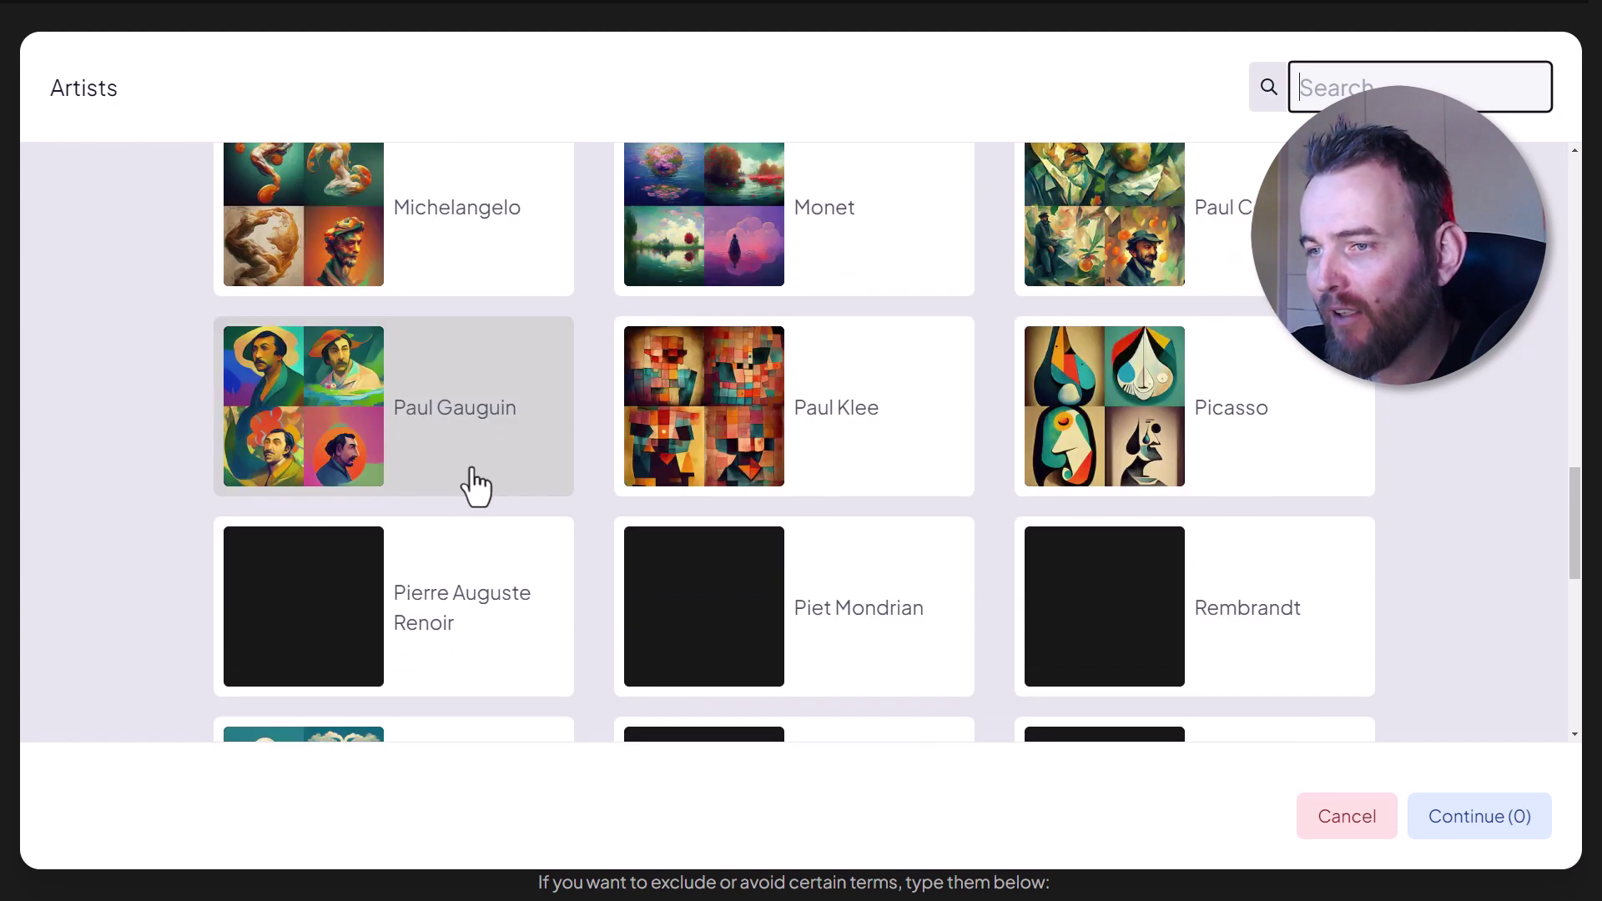
pyautogui.scroll(-2, 476, 483)
pyautogui.scroll(-3, 292, 563)
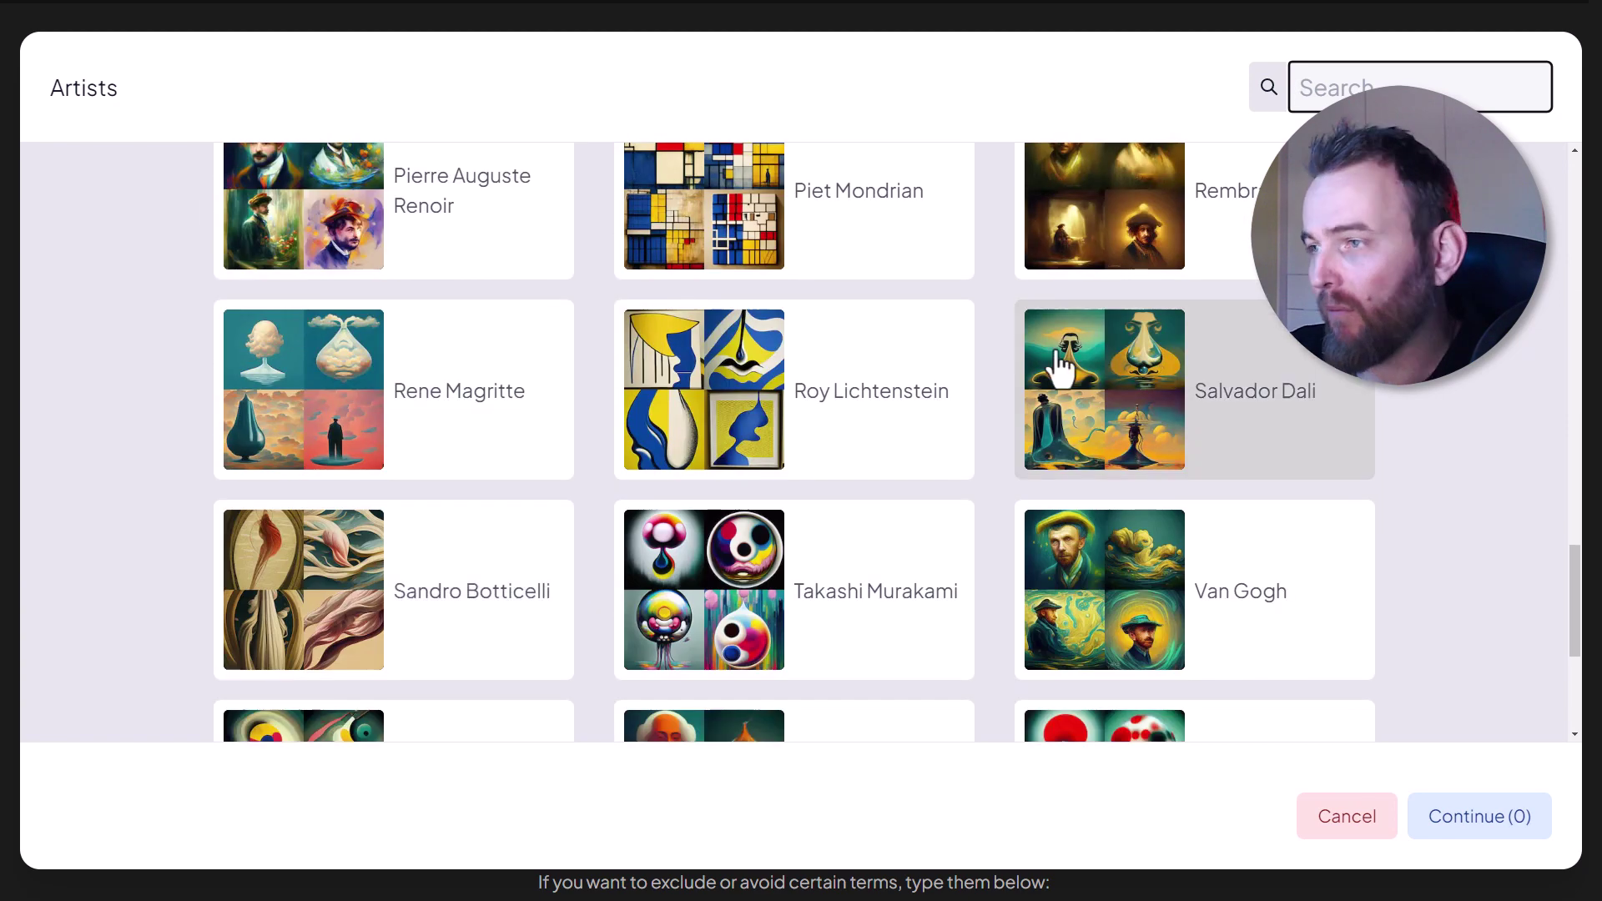
pyautogui.scroll(-4, 443, 523)
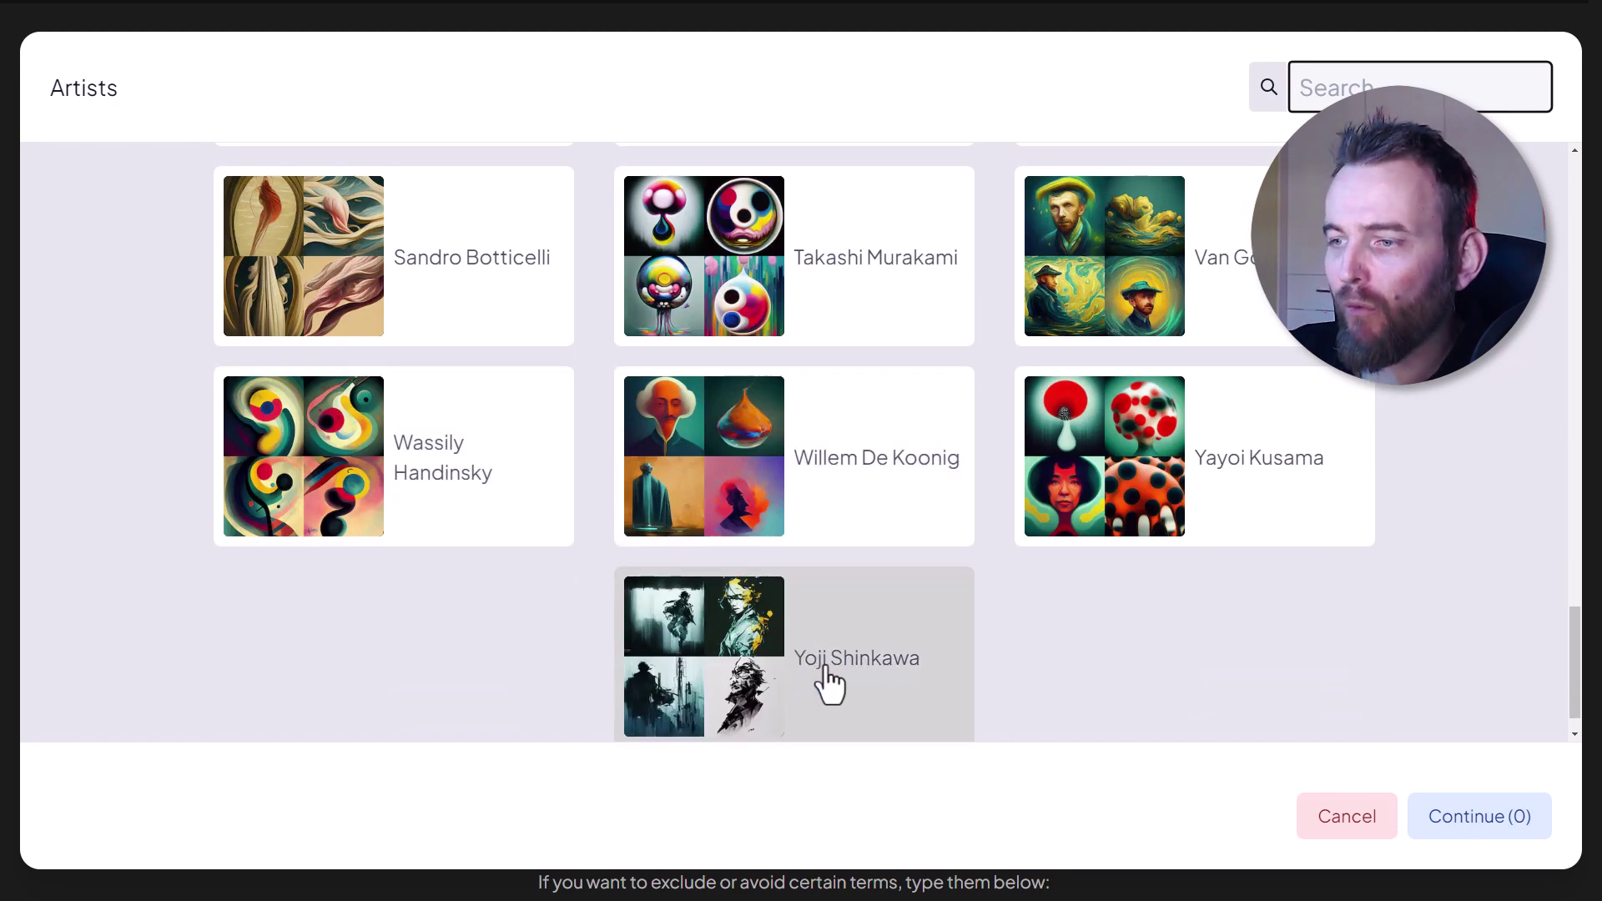
pyautogui.click(734, 671)
pyautogui.scroll(-1, 1042, 592)
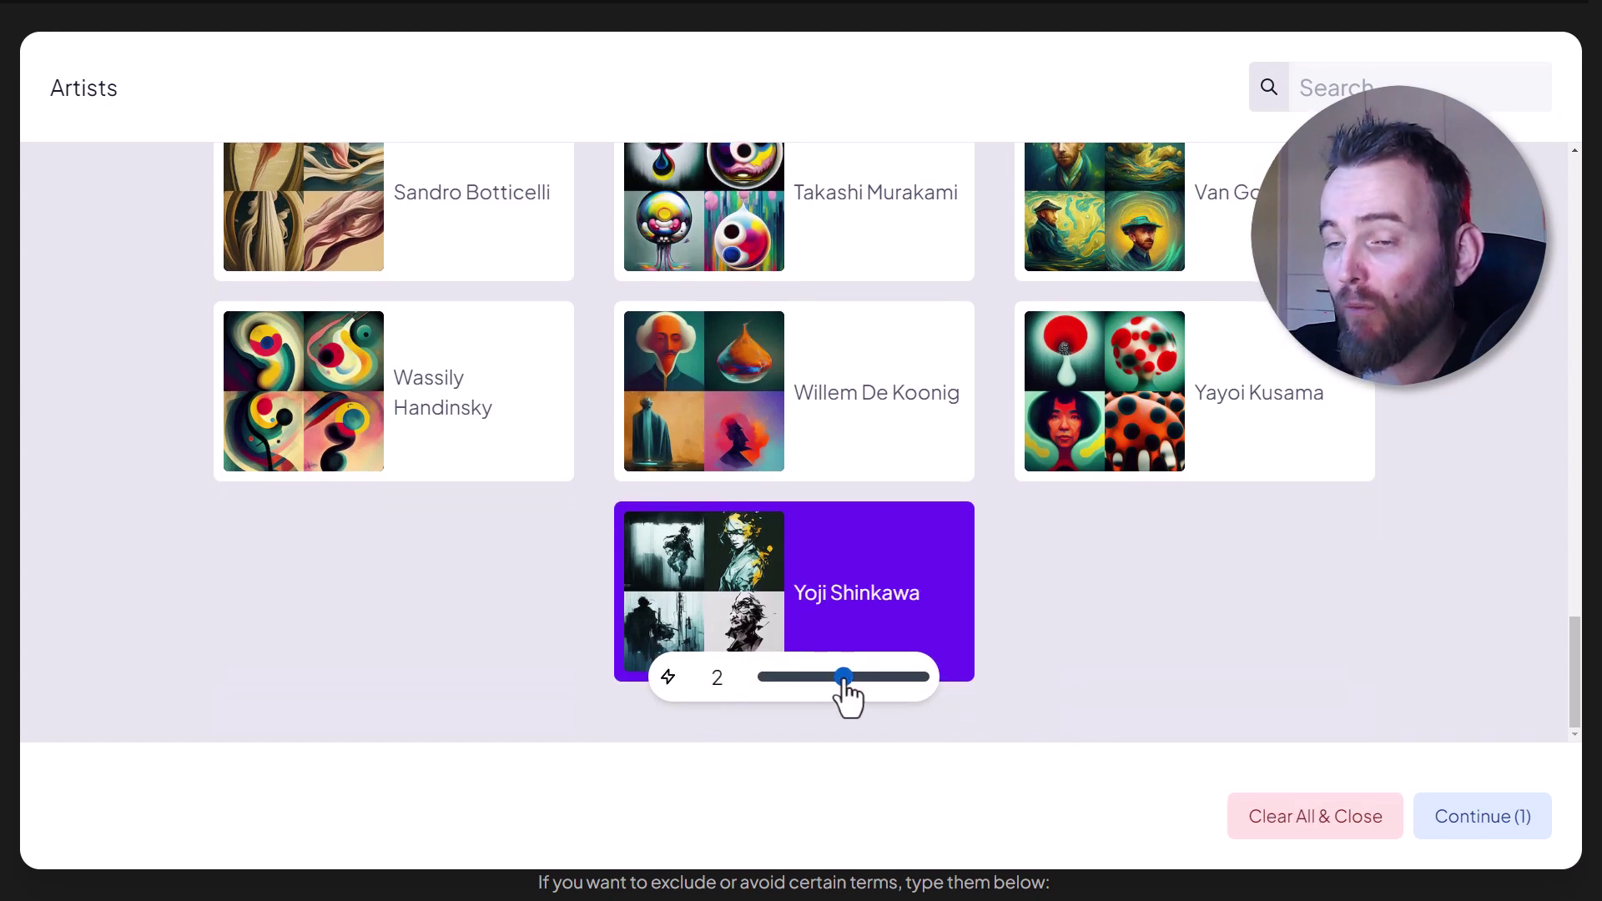
pyautogui.click(1483, 818)
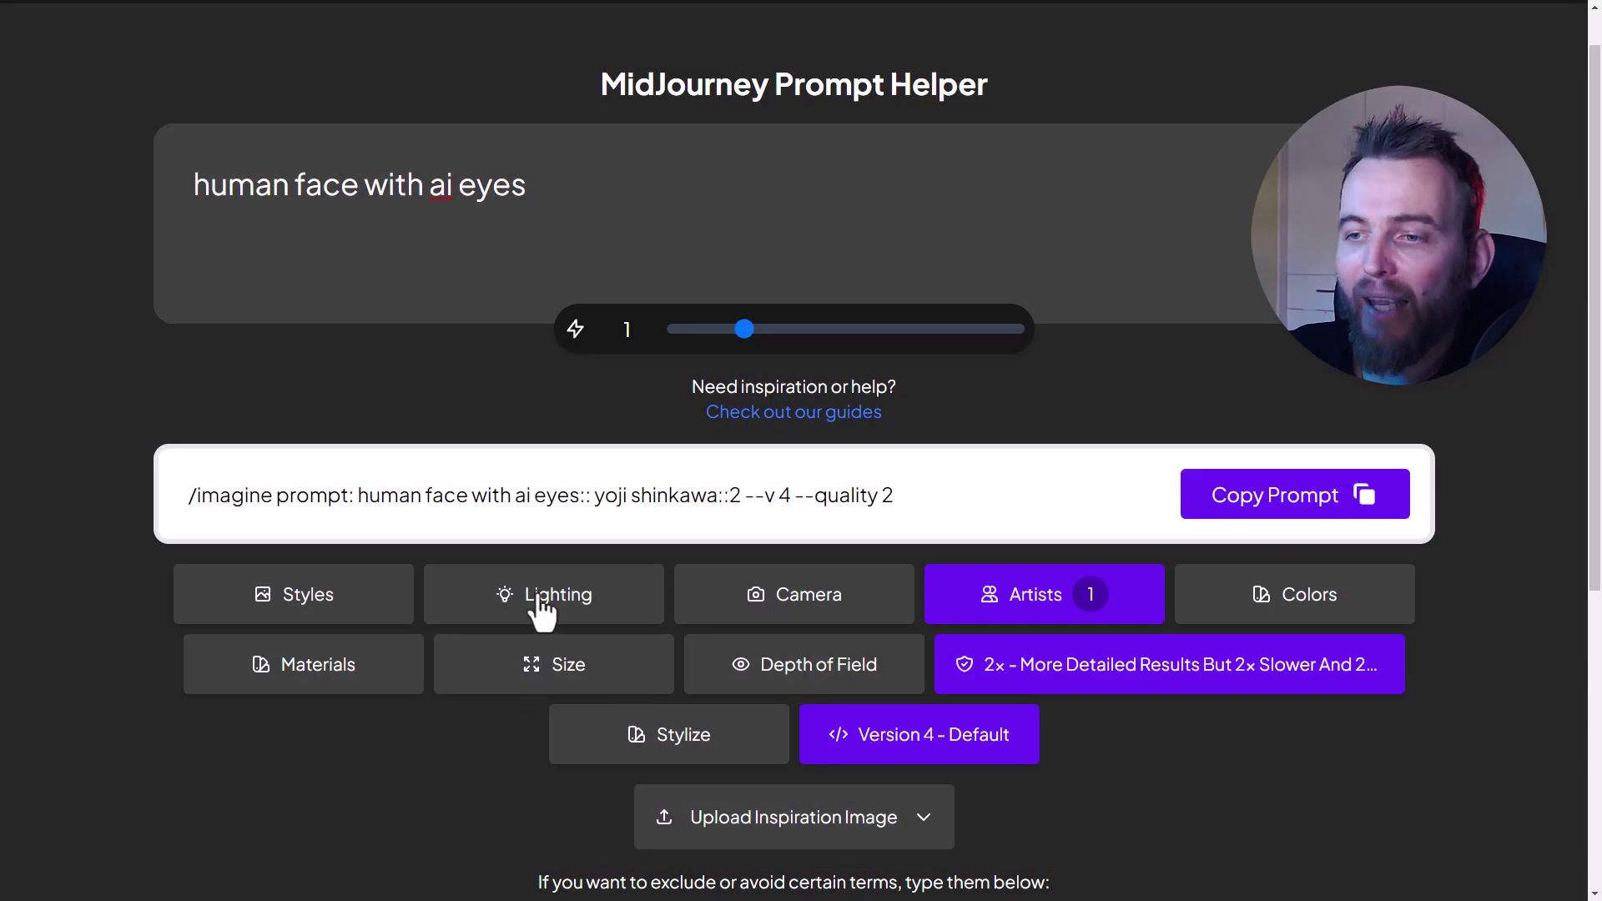
# Add Neon Yellow Color from the Colors options to the prompt.
pyautogui.click(1277, 594)
pyautogui.scroll(-10, 1214, 505)
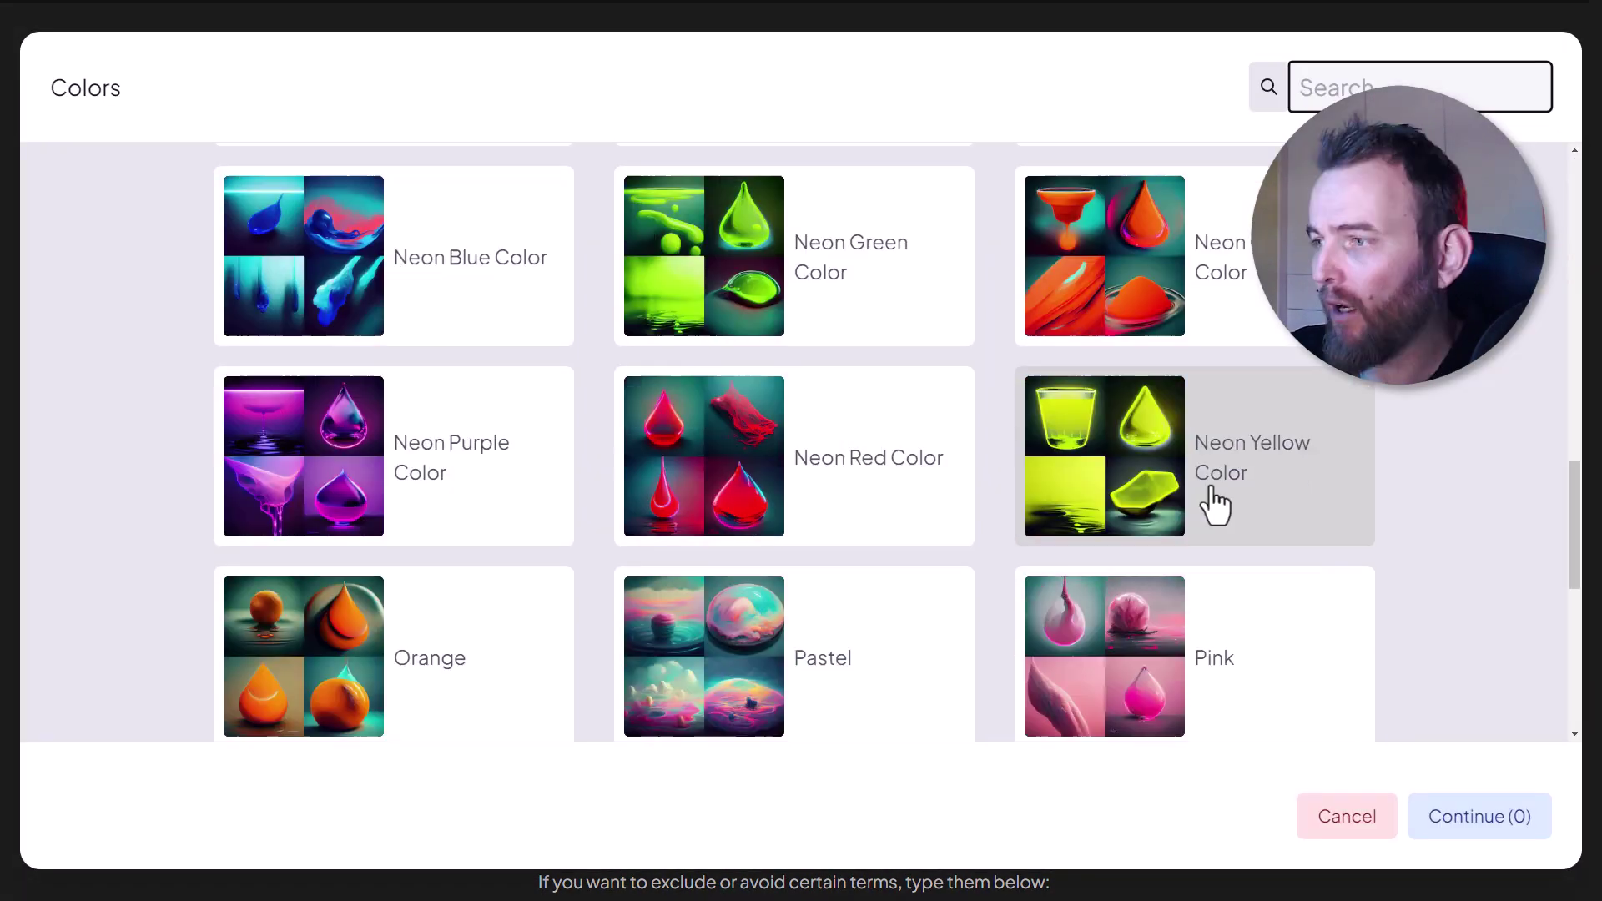
pyautogui.click(1221, 474)
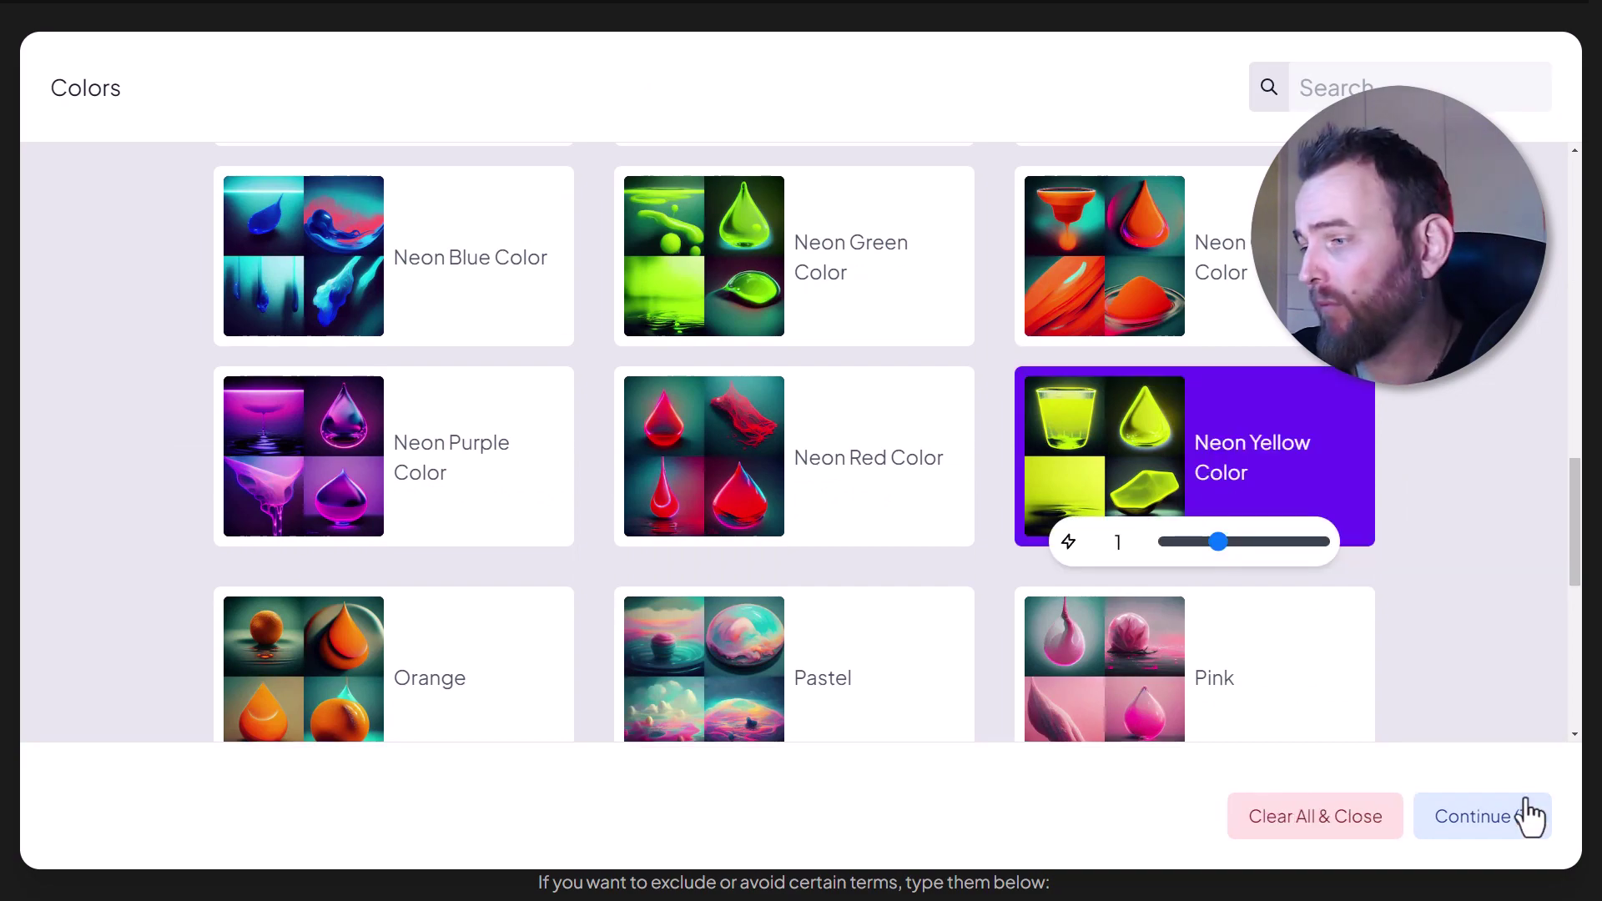
pyautogui.click(1530, 817)
# Choose Gold as the prompt's material.
pyautogui.click(288, 689)
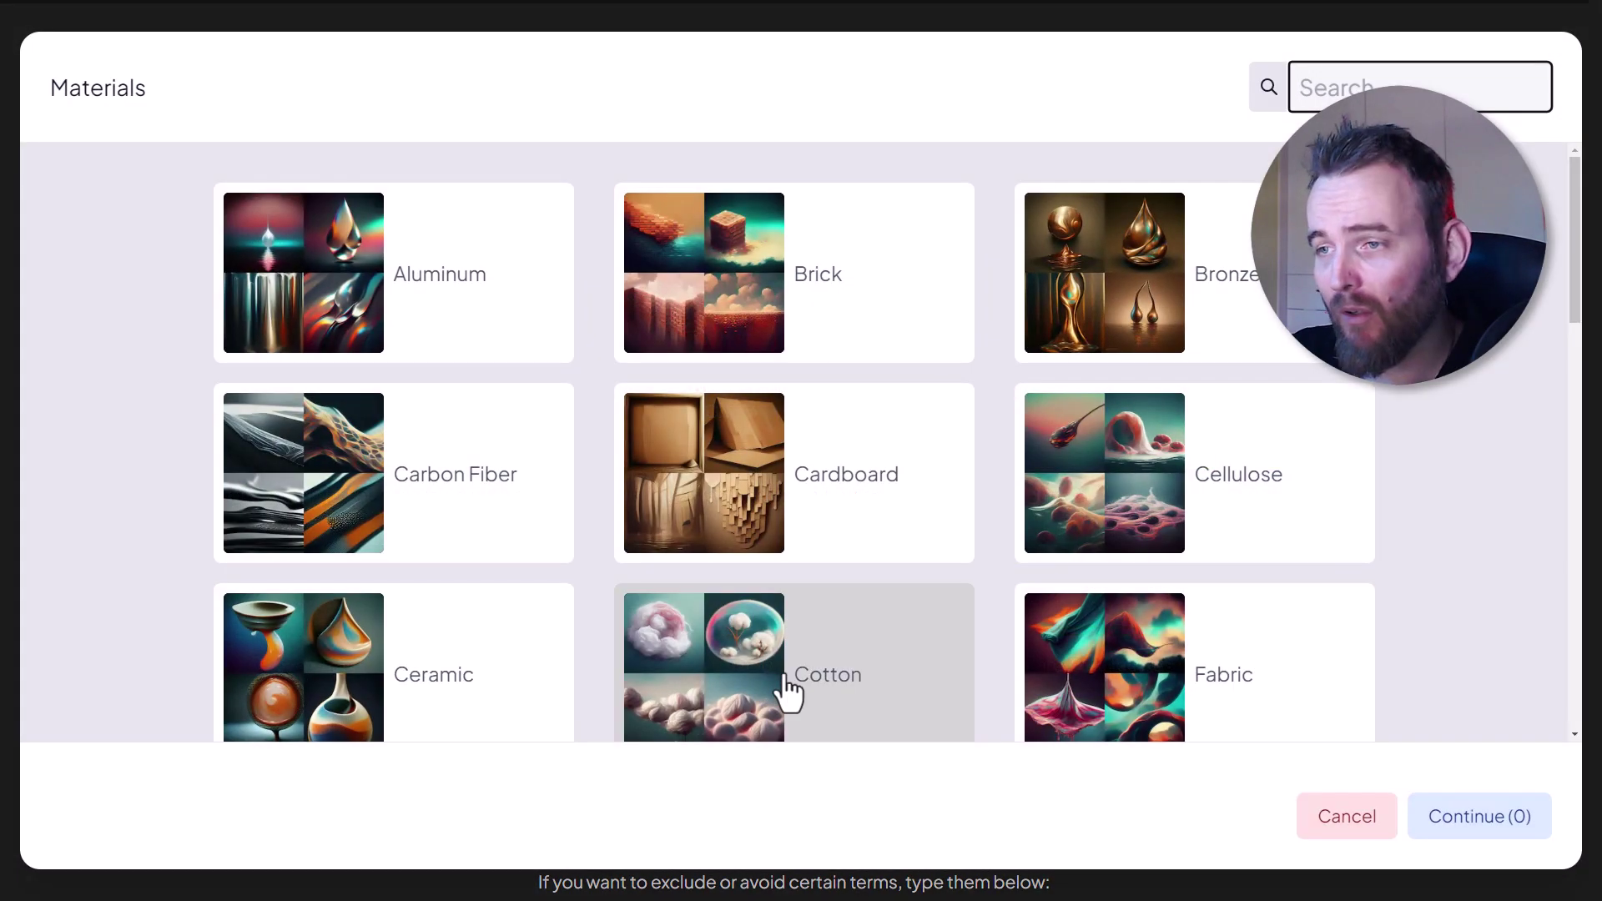
pyautogui.scroll(-10, 922, 507)
pyautogui.scroll(2, 742, 376)
pyautogui.click(743, 375)
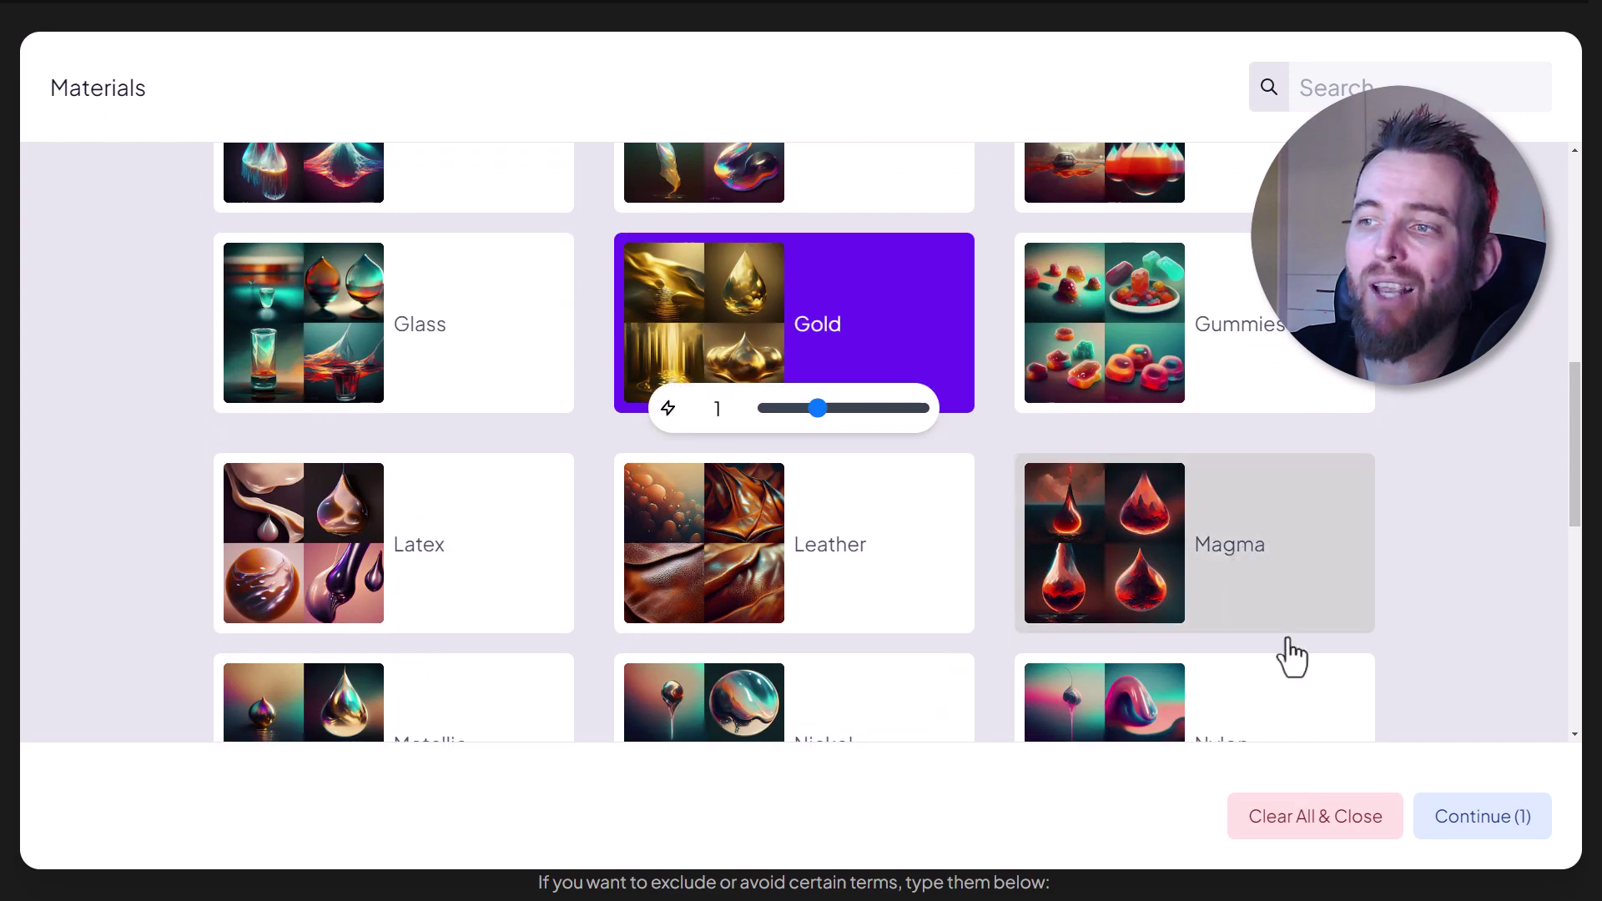
pyautogui.click(1487, 828)
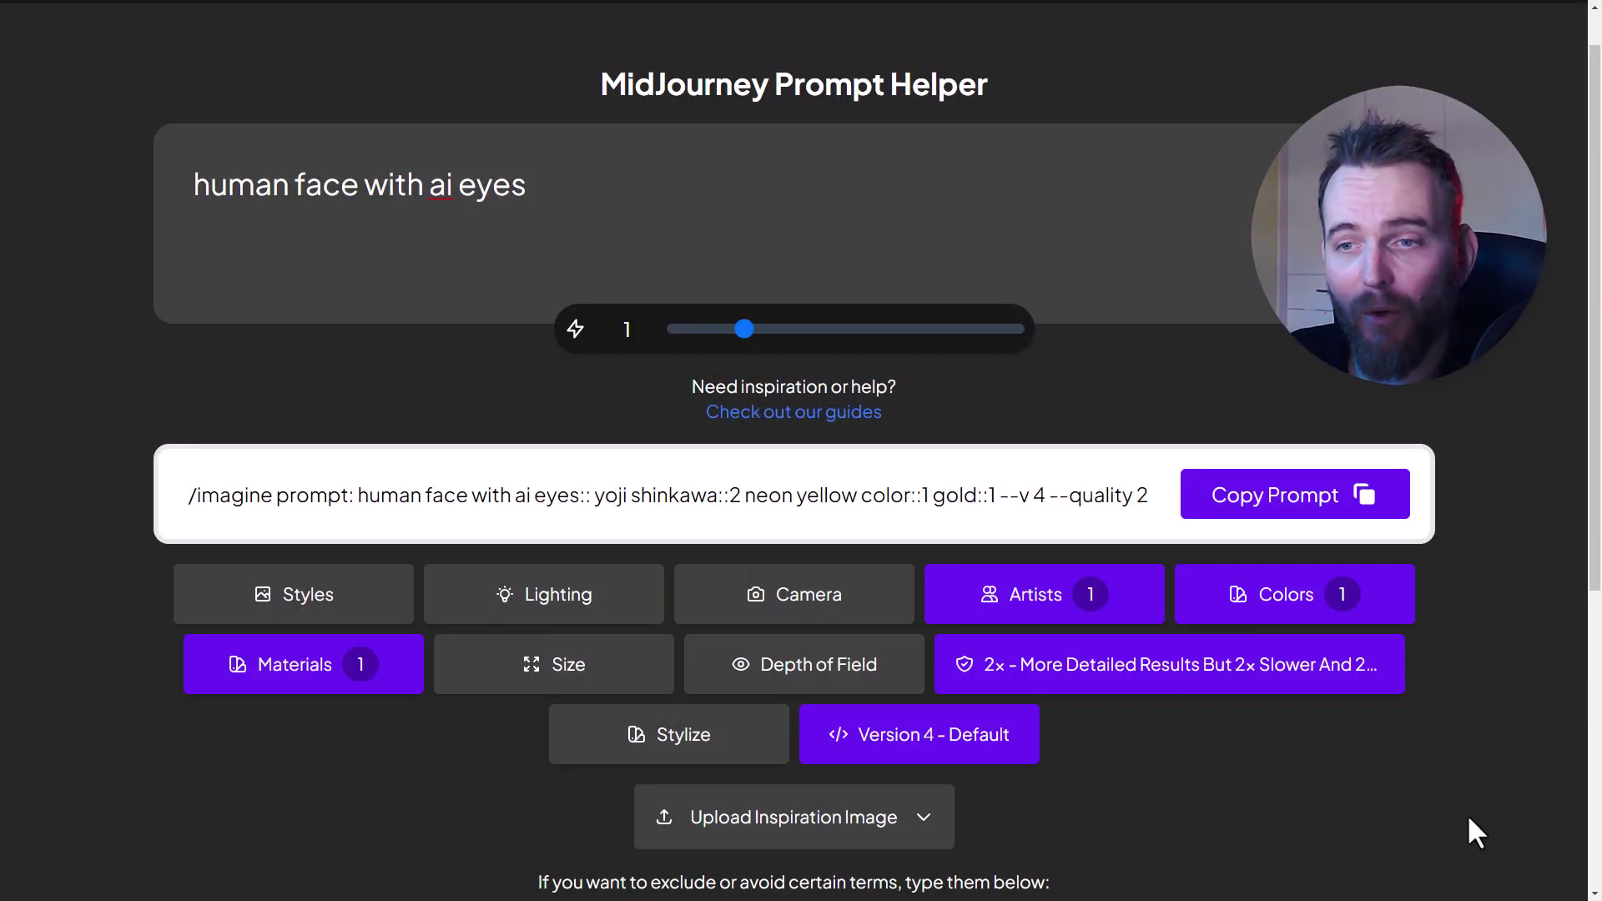
# Add the Metallic style and copy the finished prompt.
pyautogui.click(326, 615)
pyautogui.scroll(-15, 662, 490)
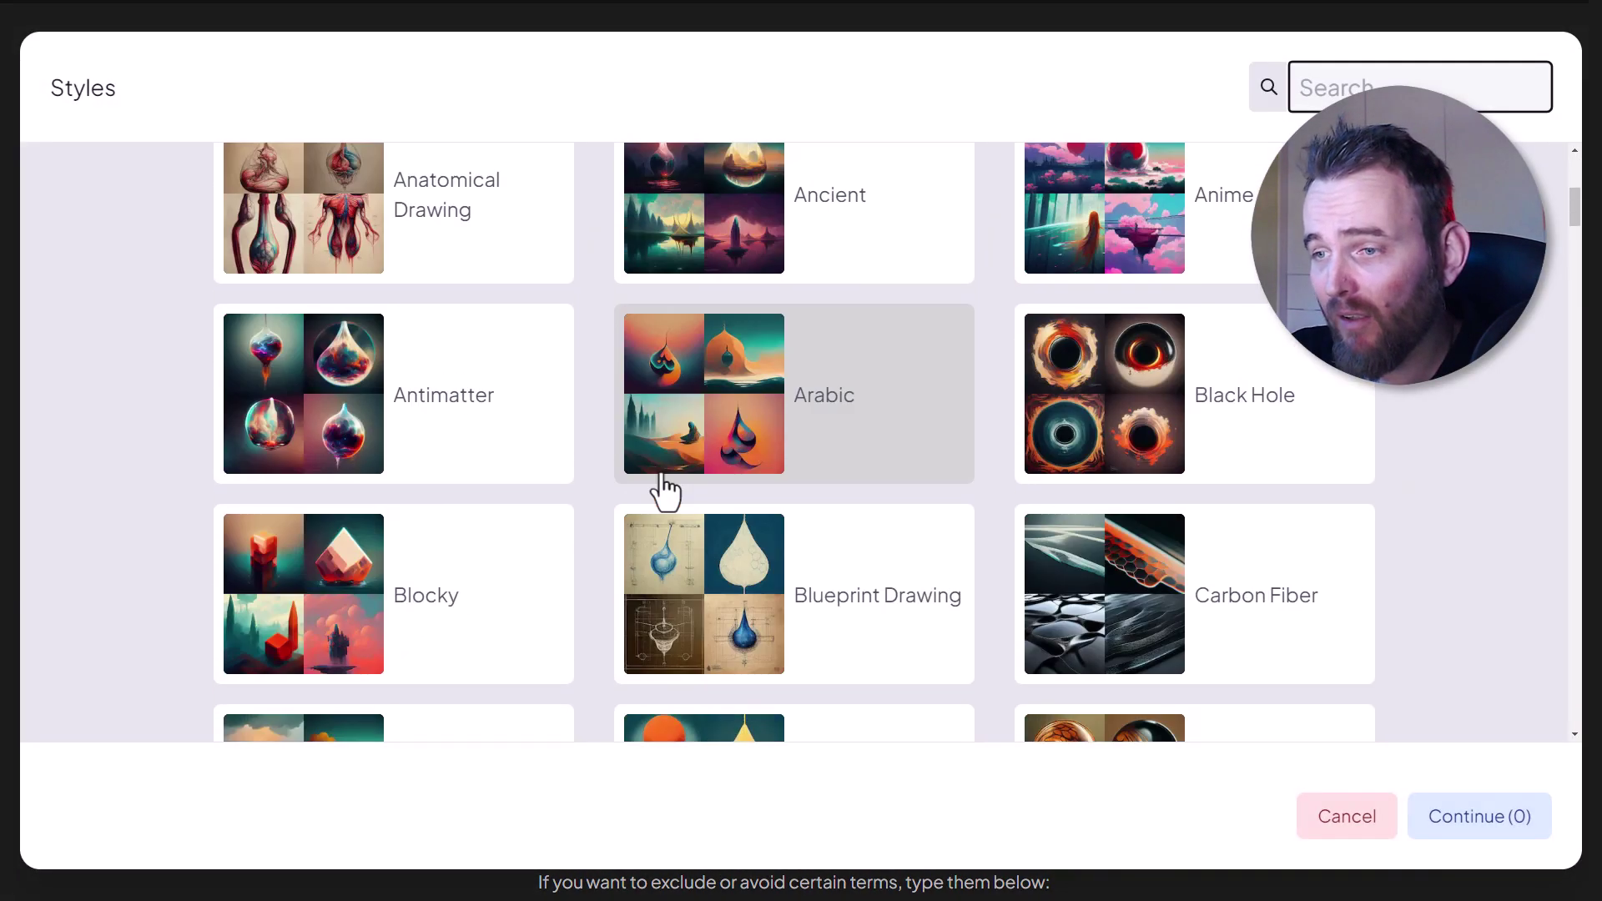
pyautogui.click(1226, 327)
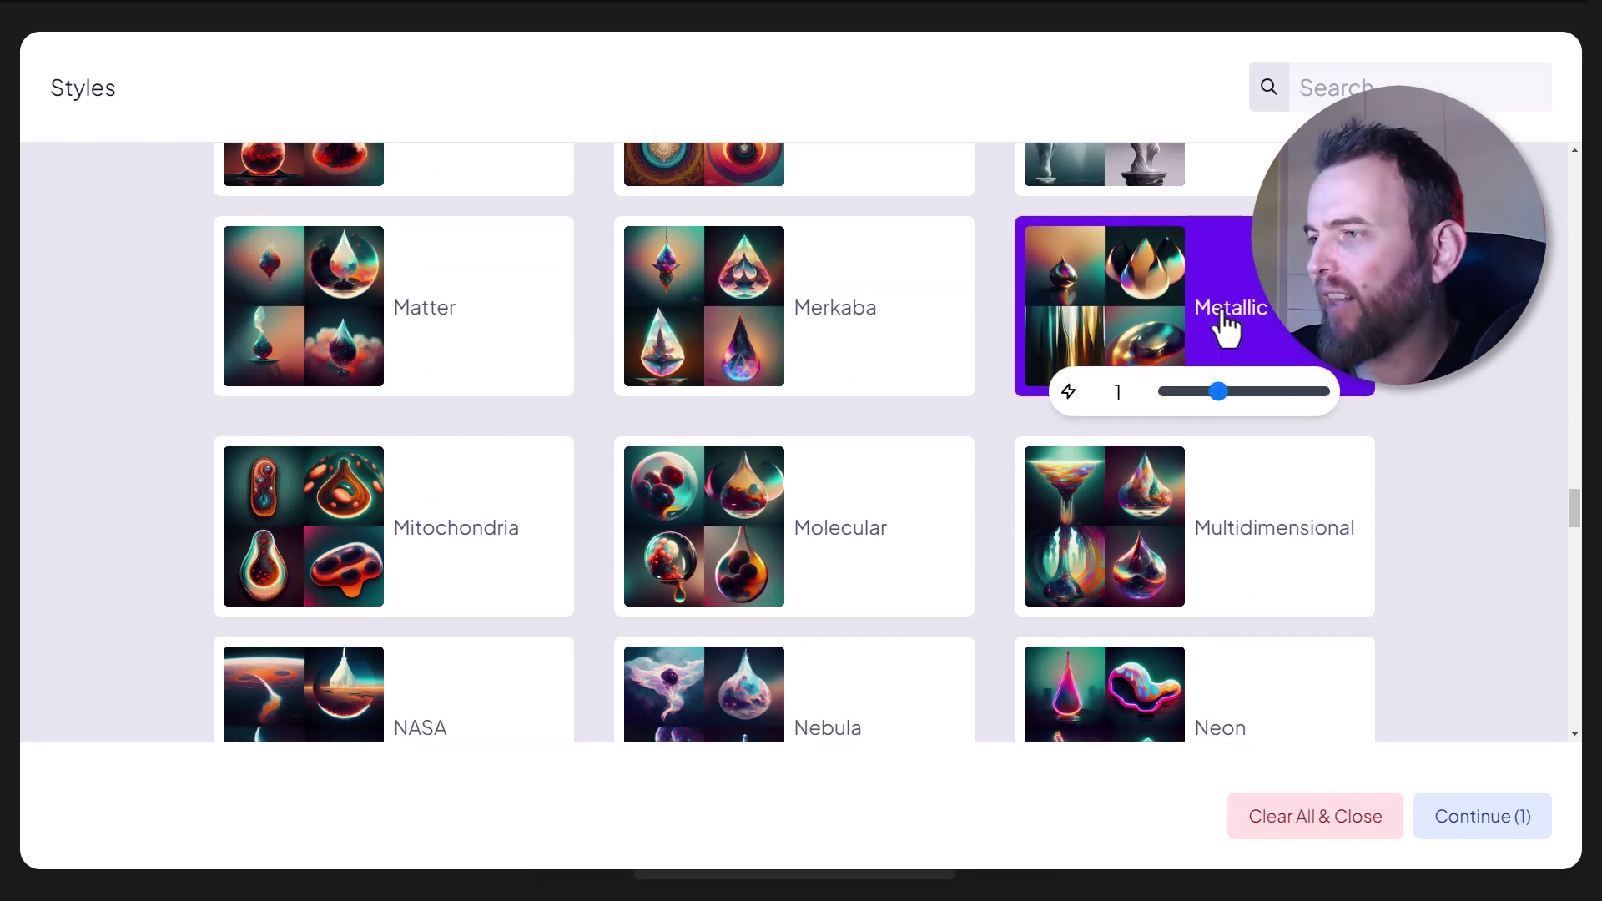
pyautogui.click(1495, 849)
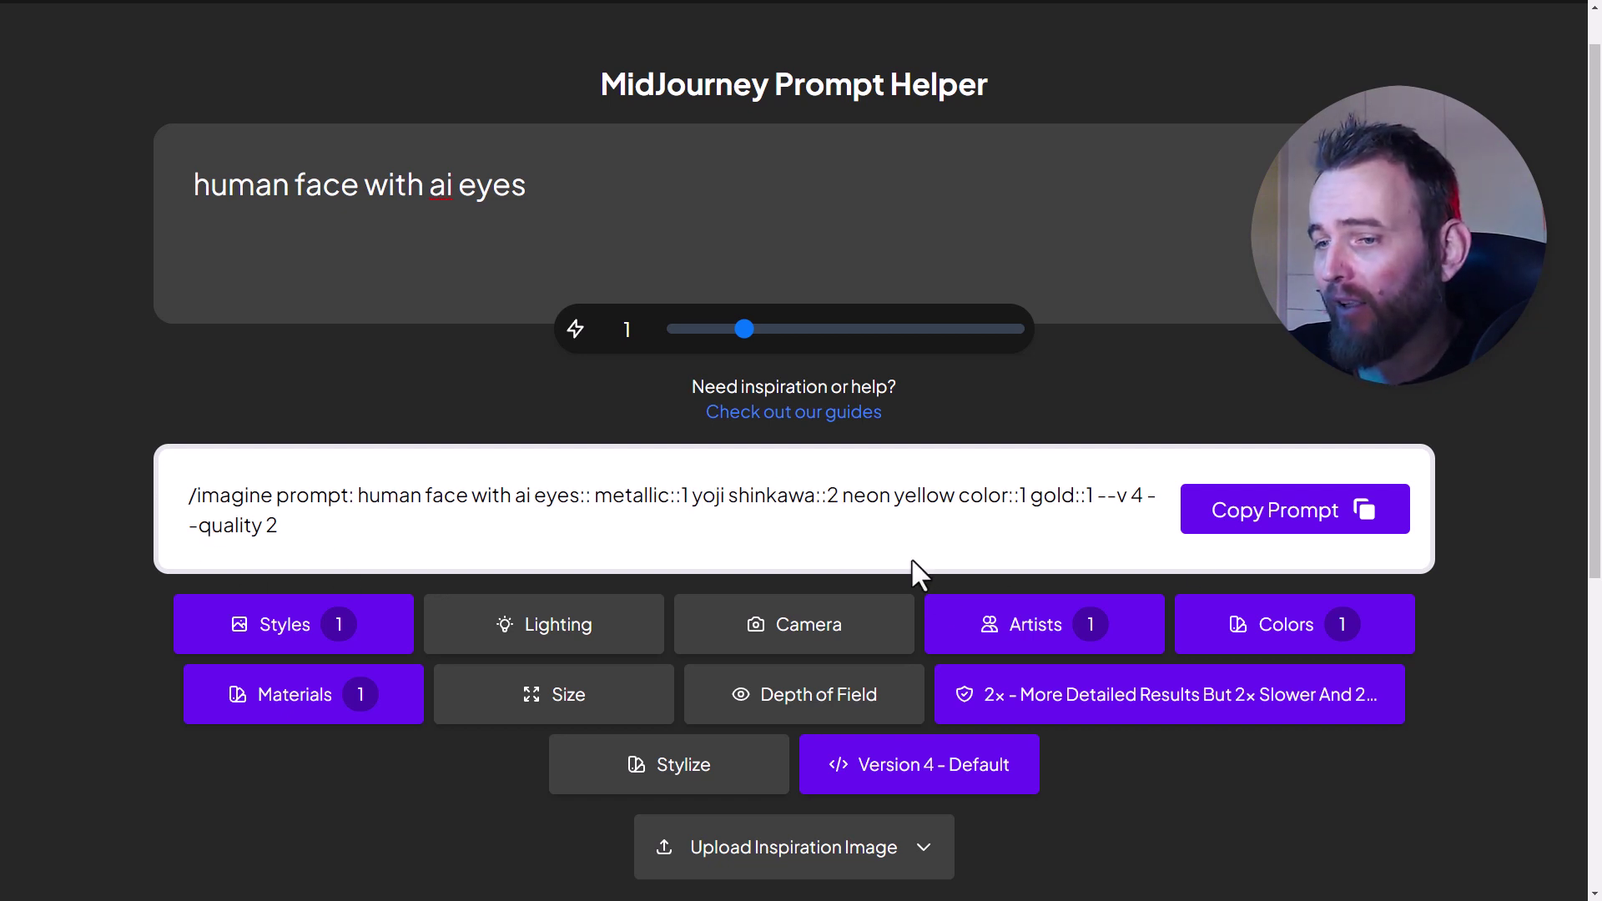
pyautogui.click(1286, 527)
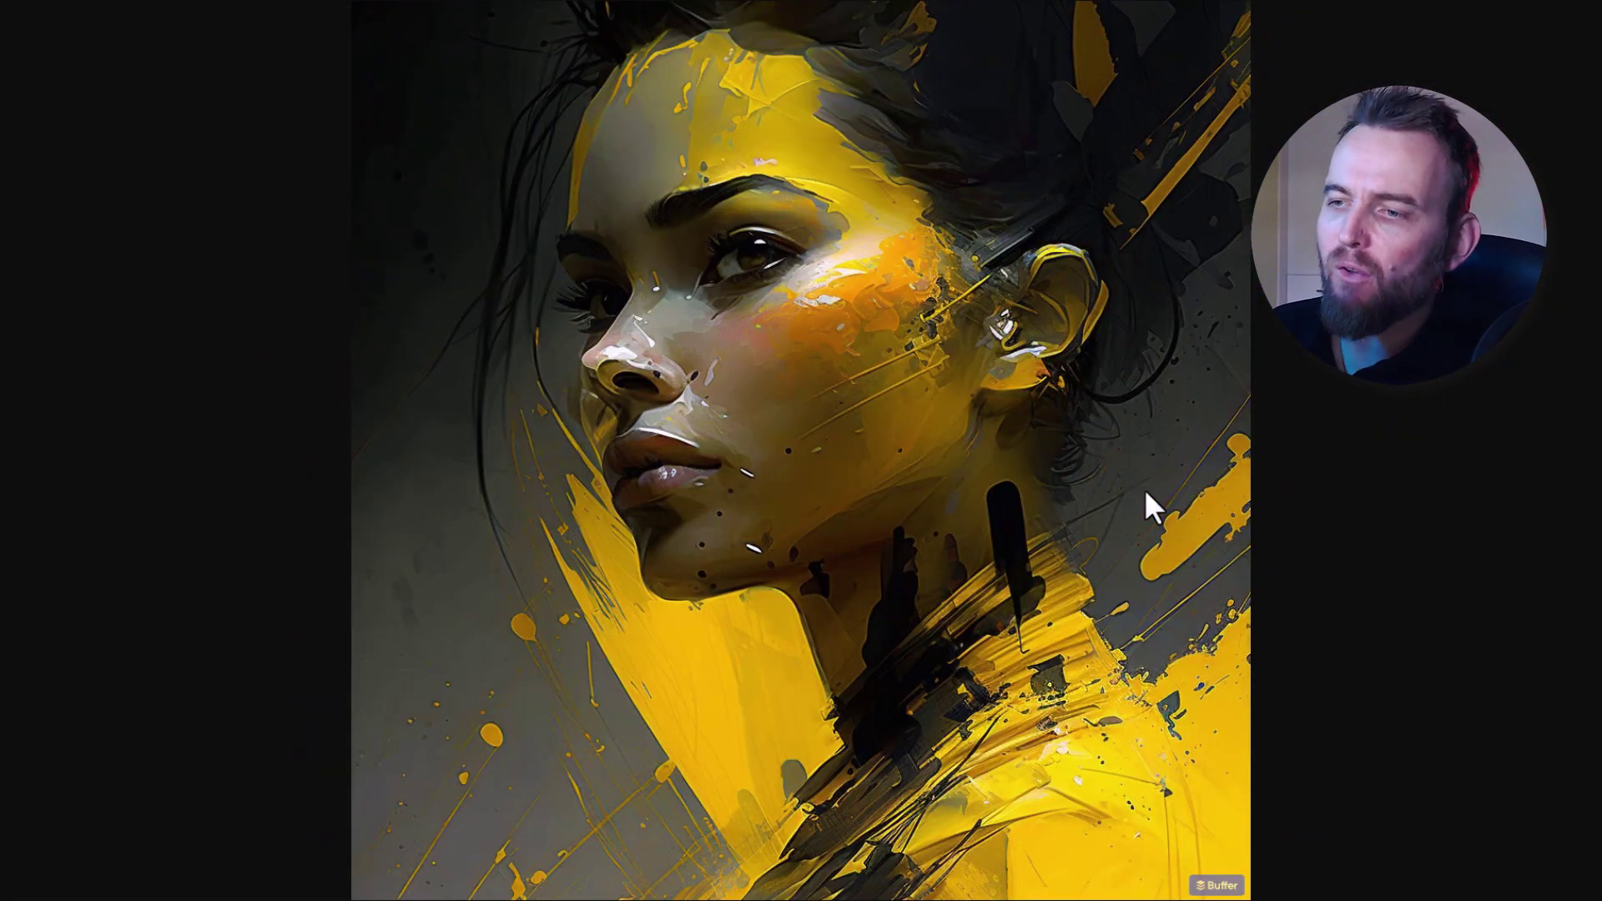
# Step through the enlarged portraits to the orange-and-black dripping-paint face on amber.
pyautogui.click(1244, 278)
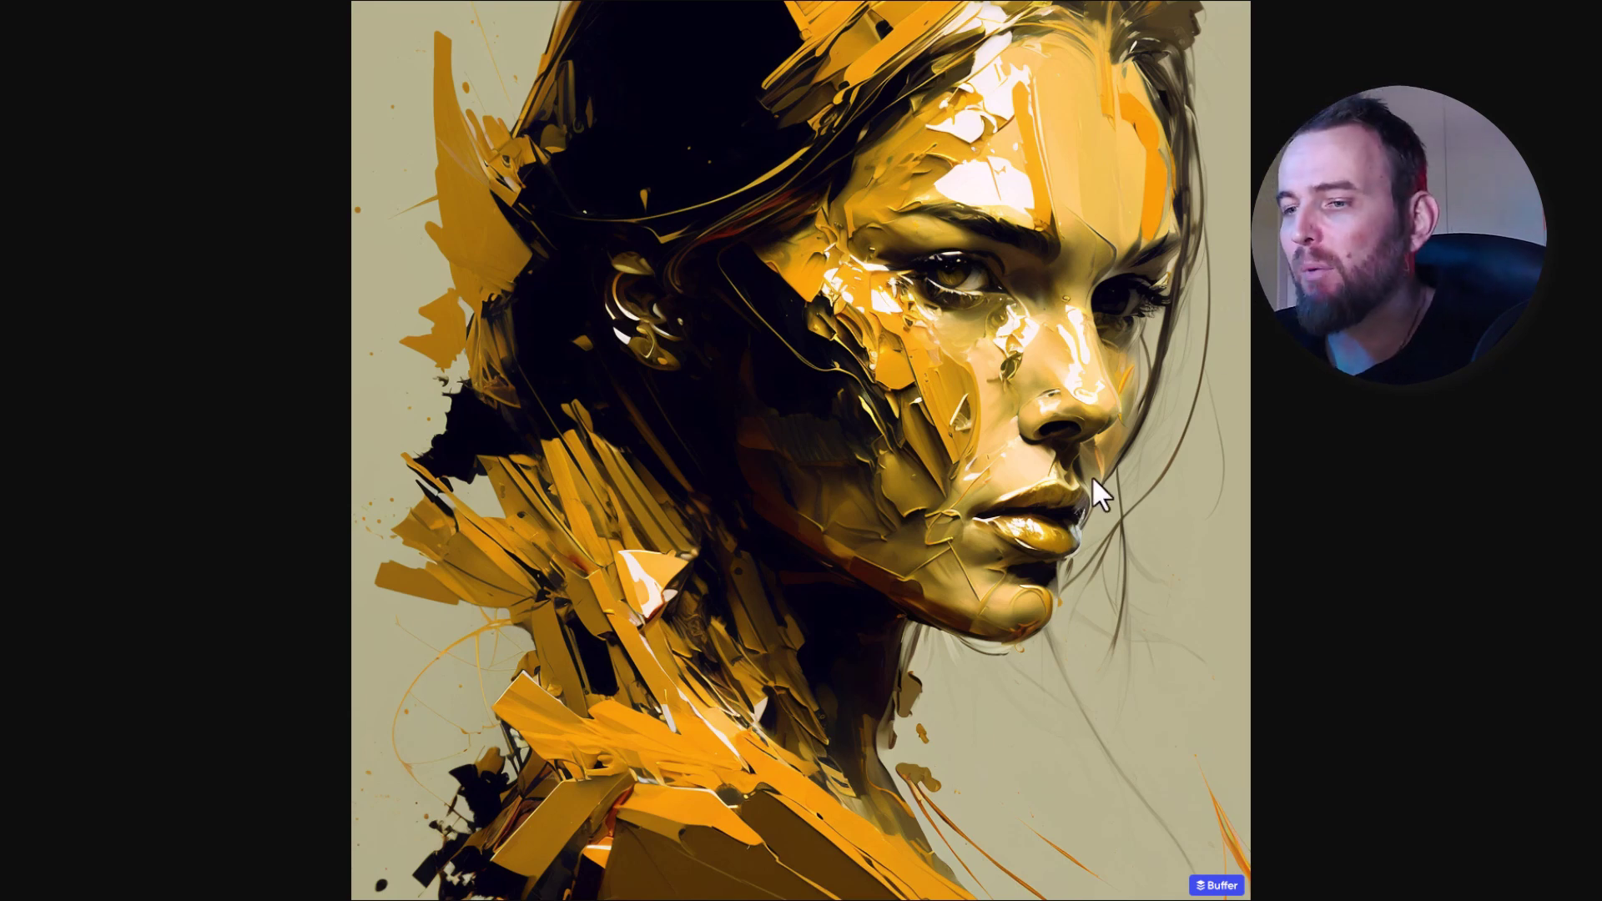
pyautogui.press('Right')
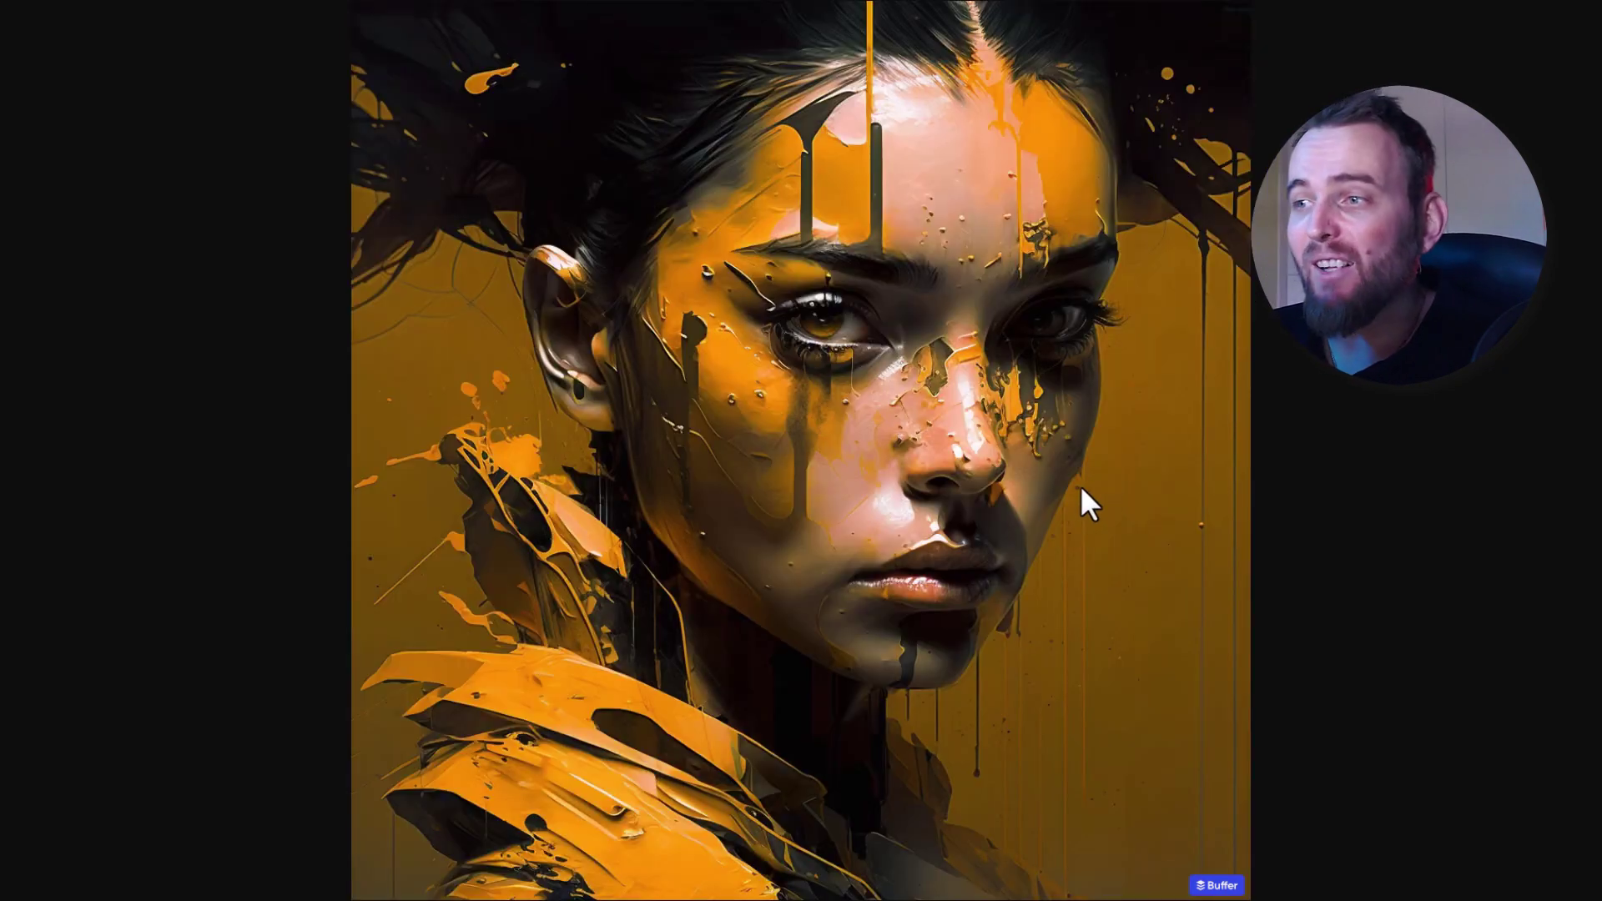